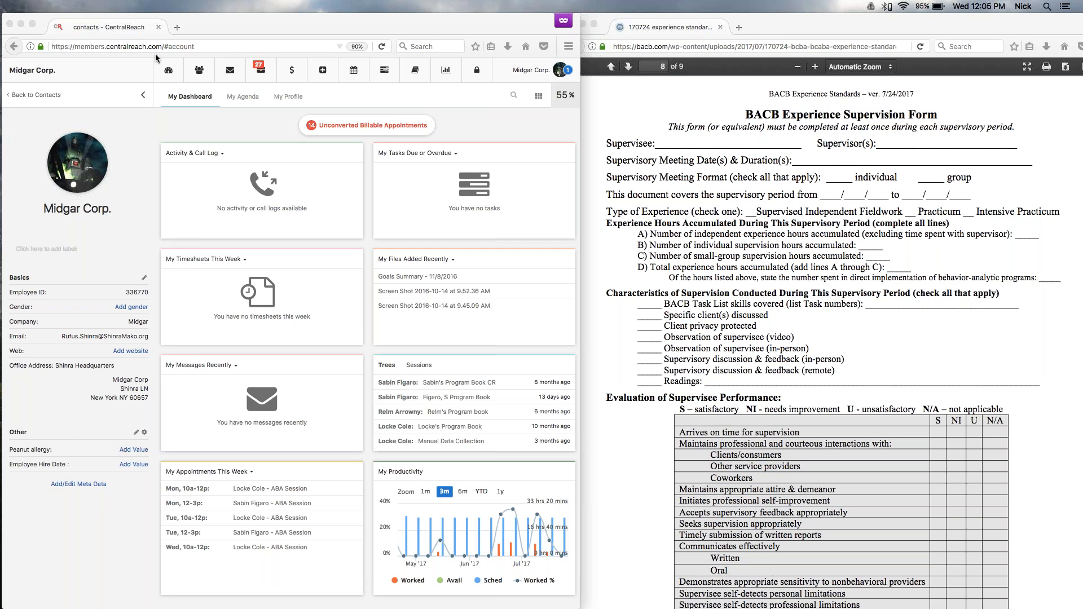
# Open the settings of the account's own profile from the dashboard.
pyautogui.click(531, 70)
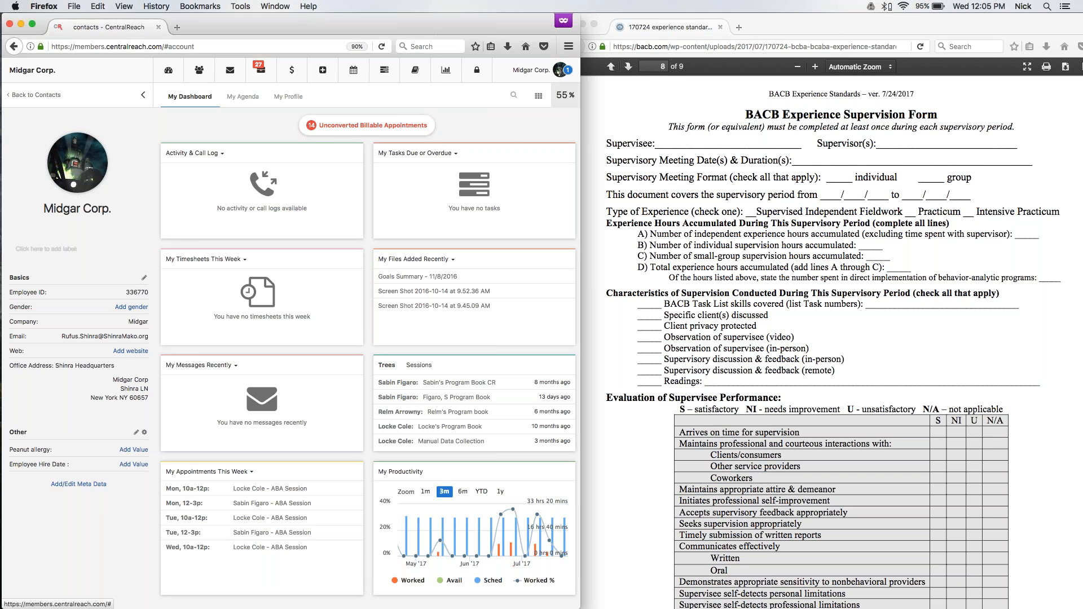
pyautogui.click(283, 98)
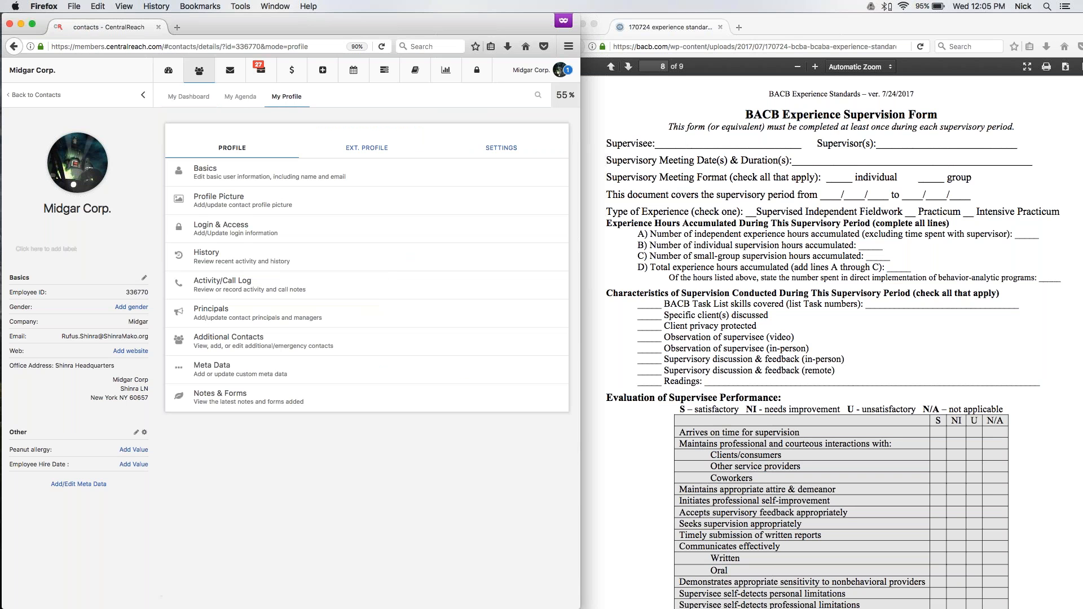
pyautogui.click(499, 147)
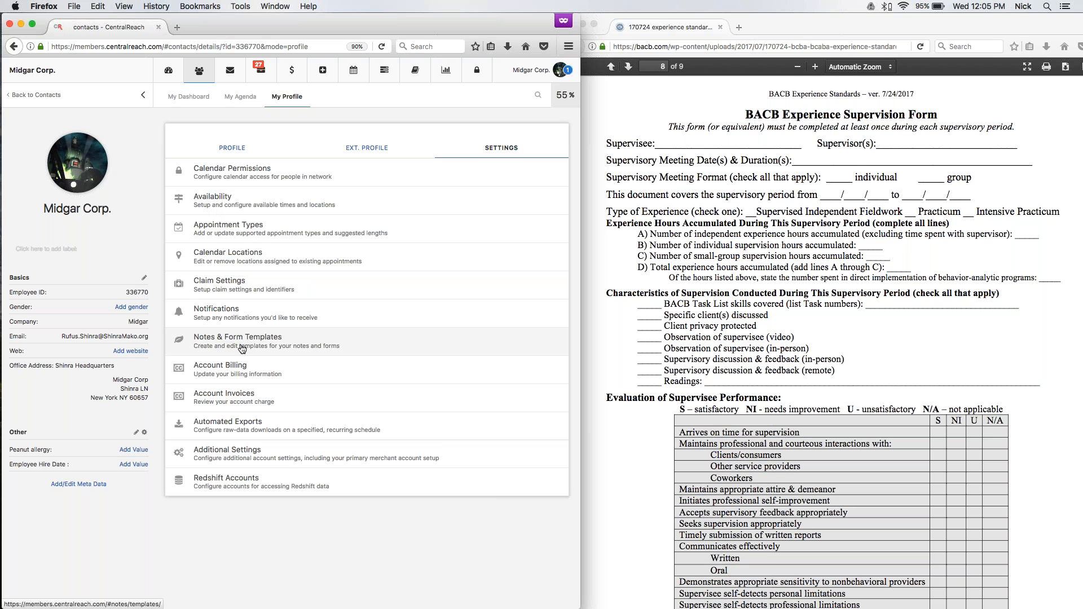
# Return to the dashboard and reopen the profile settings by way of the account name.
pyautogui.click(524, 71)
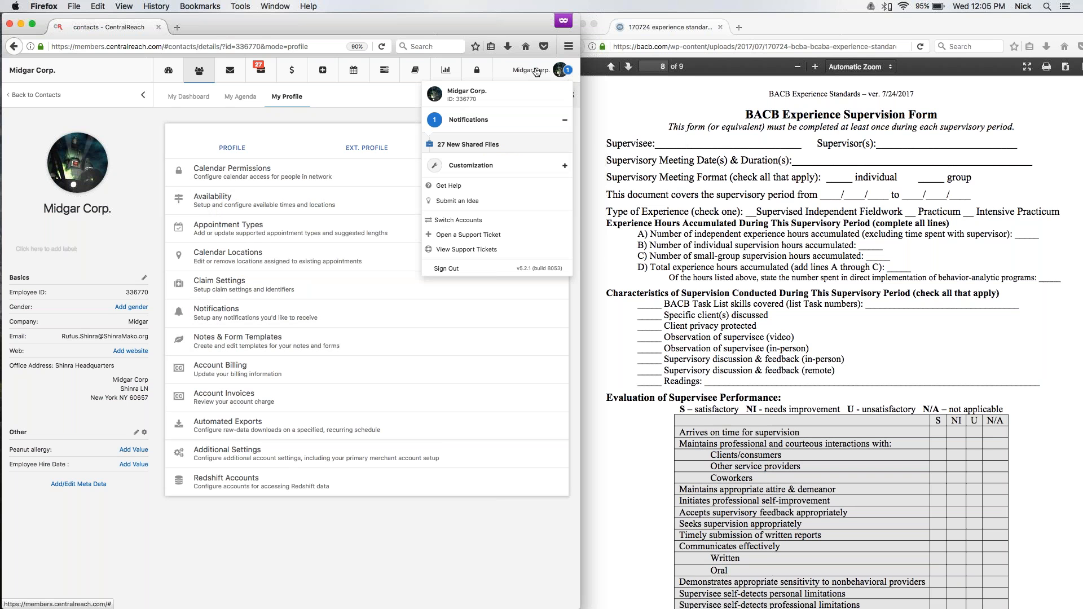
pyautogui.click(536, 72)
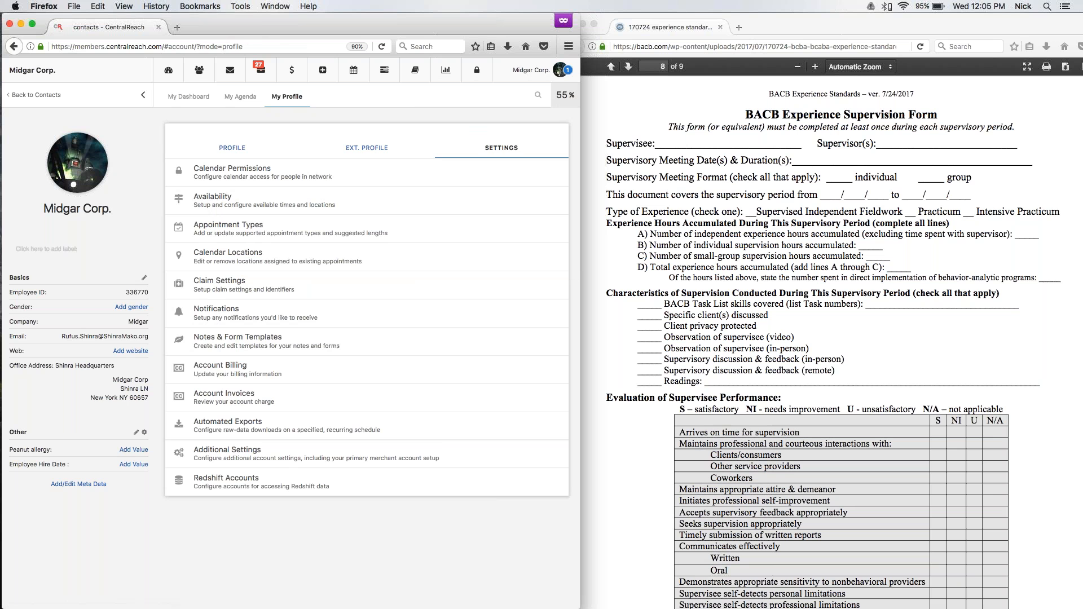
pyautogui.click(232, 147)
pyautogui.click(181, 100)
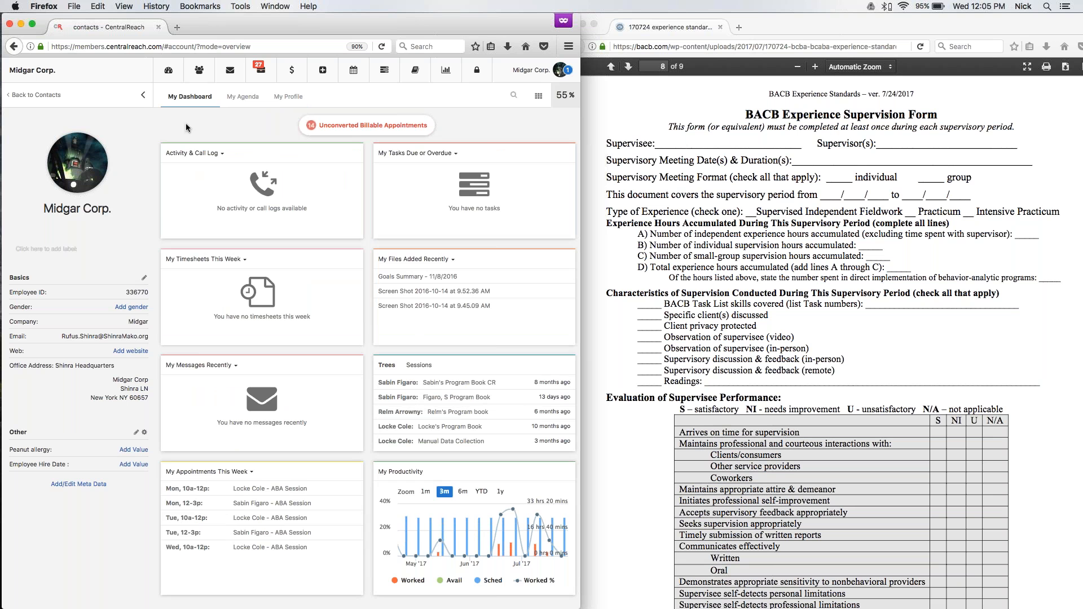
pyautogui.click(536, 71)
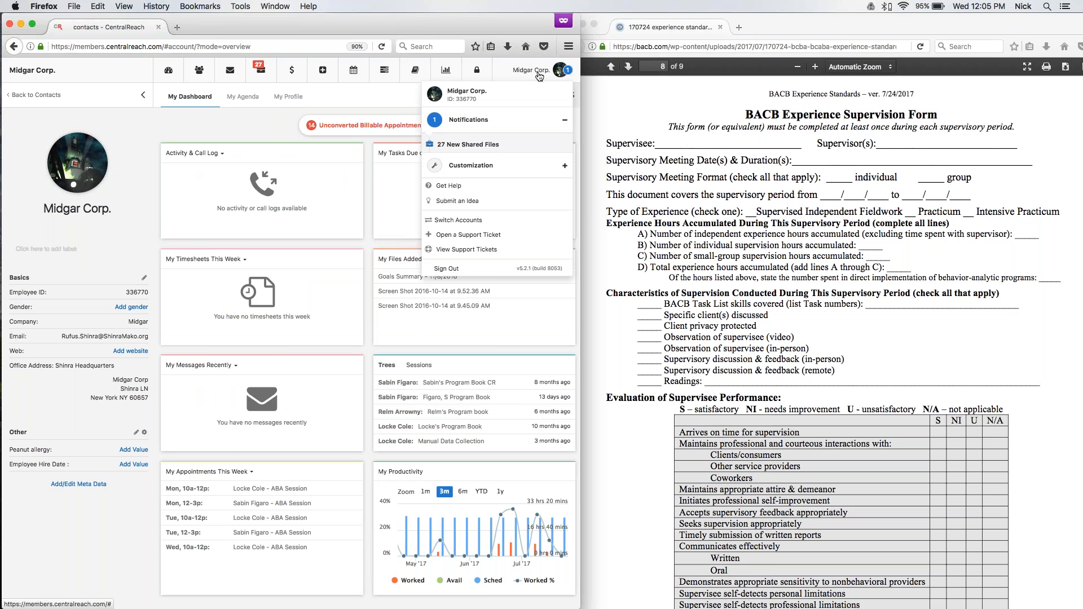
pyautogui.click(484, 99)
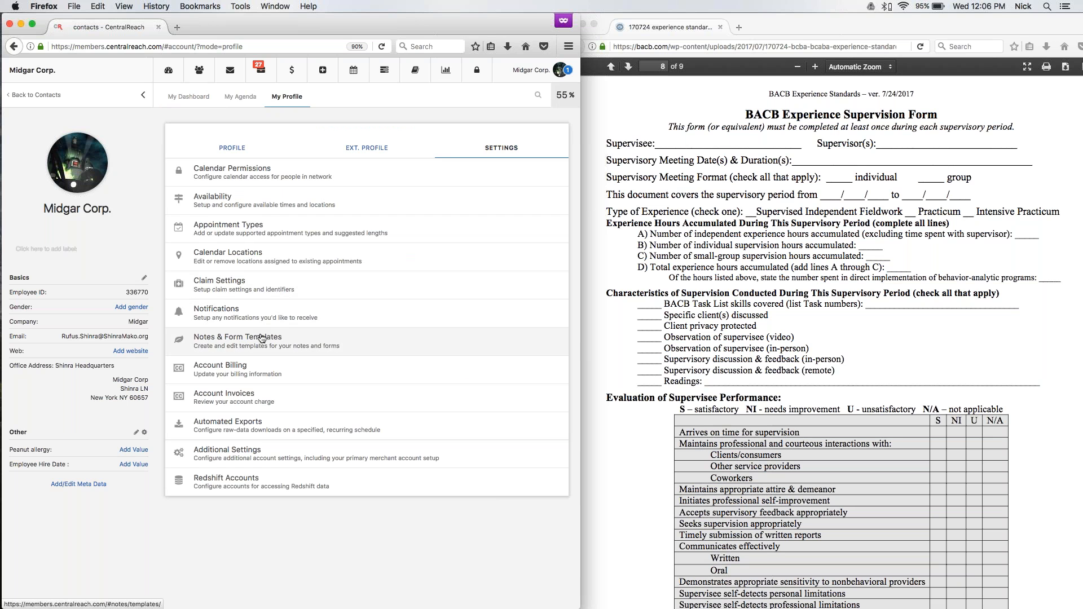
# Examine the Notes permissions of the Note Manager permission group.
pyautogui.click(484, 73)
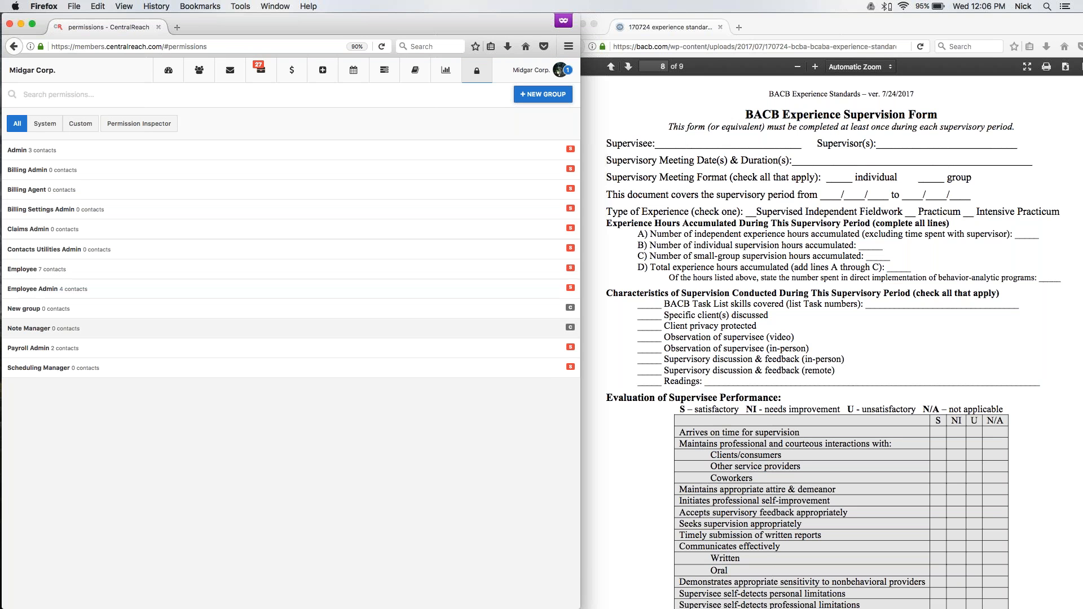
pyautogui.click(29, 330)
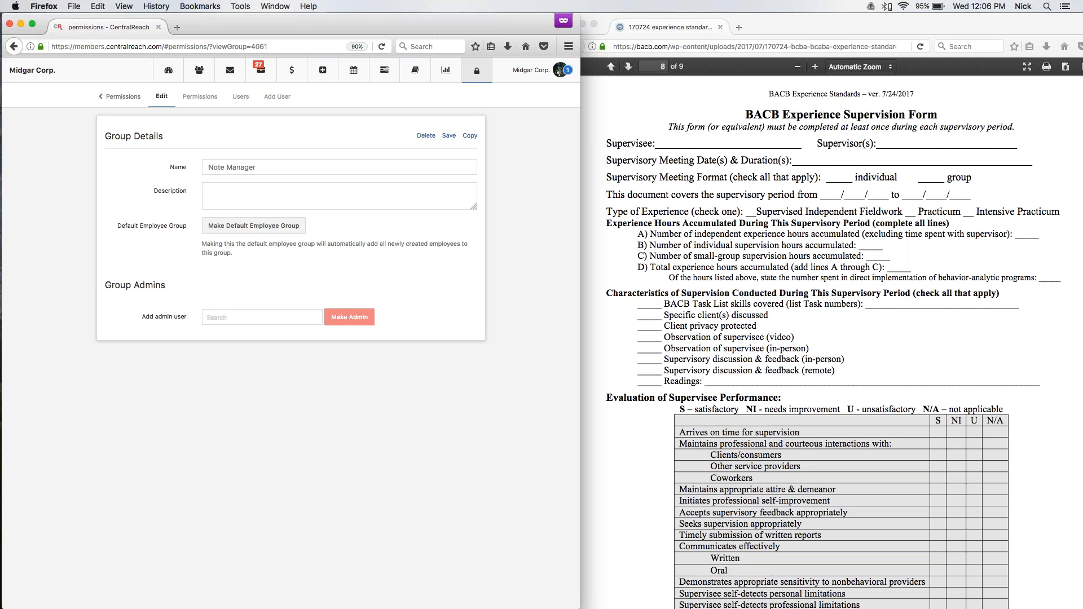
pyautogui.click(202, 97)
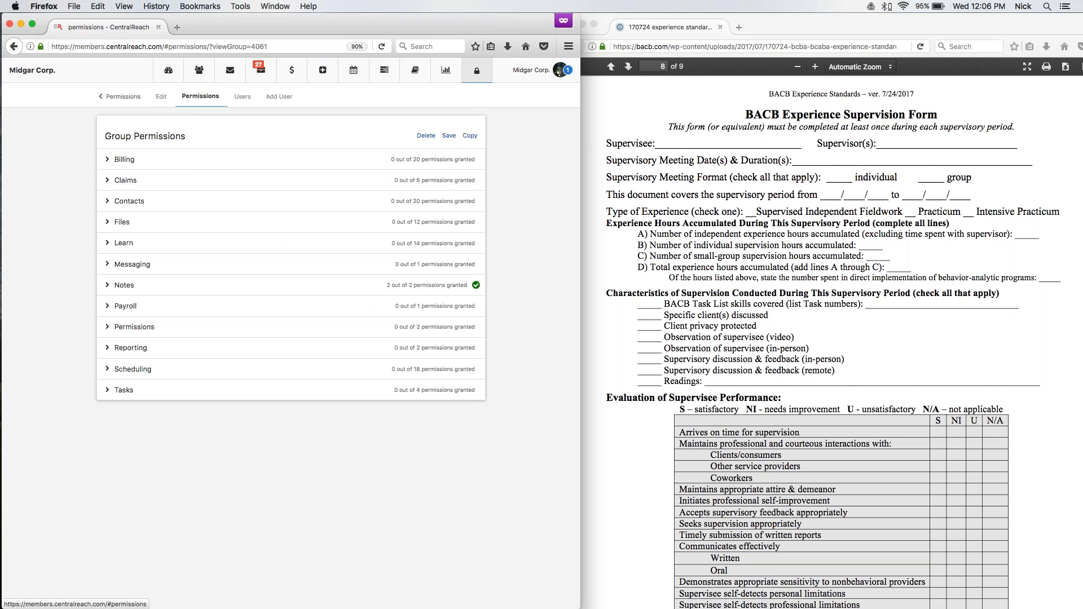
pyautogui.click(108, 287)
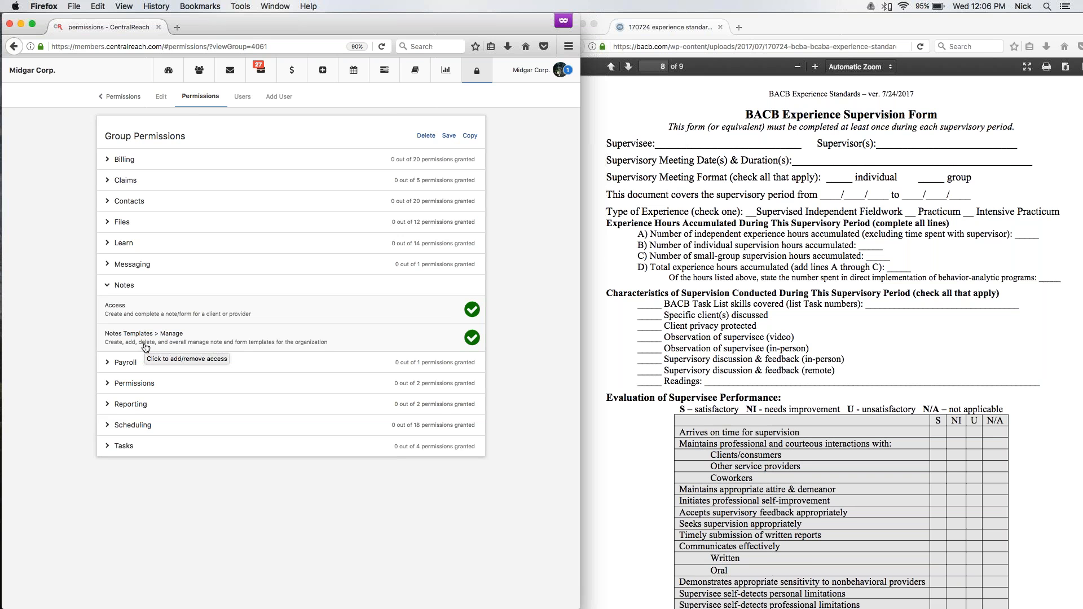
# Open Notes & Form Templates from the account's profile settings and filter the list by System and by Custom templates.
pyautogui.click(559, 70)
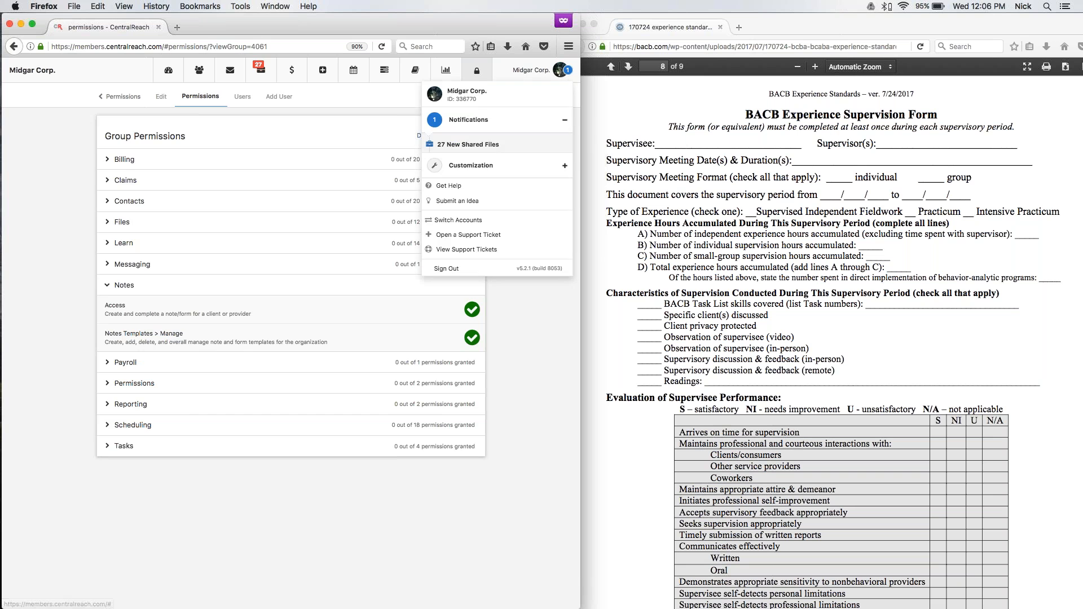
pyautogui.click(452, 94)
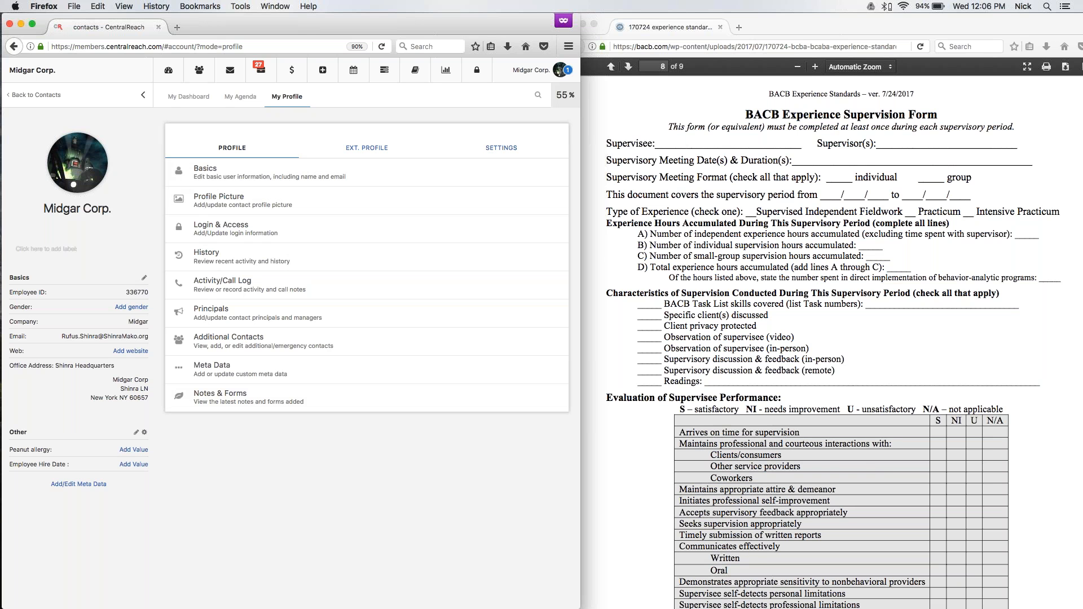
pyautogui.click(501, 148)
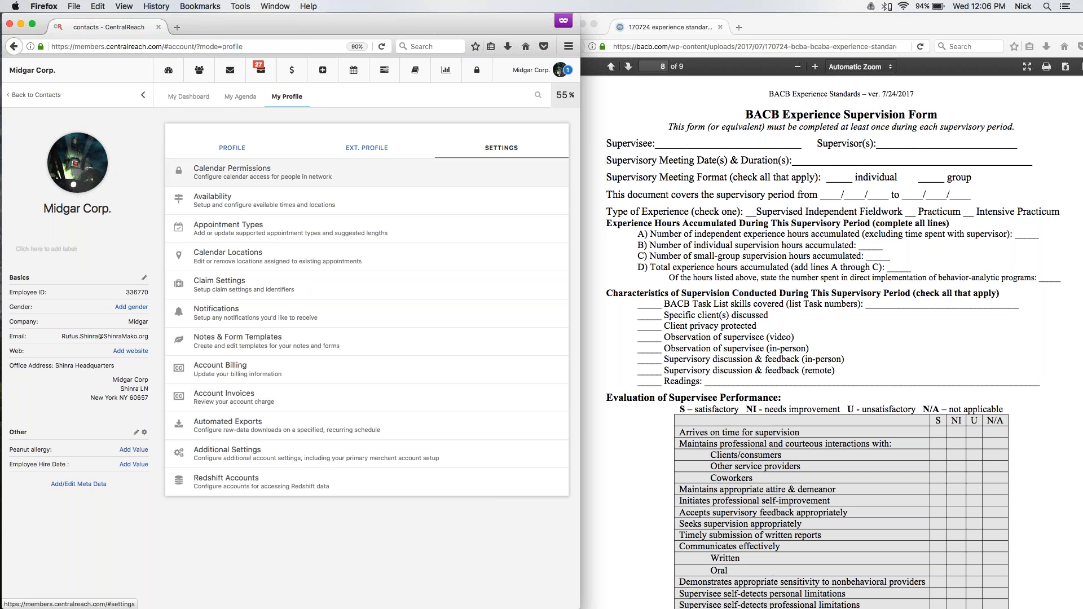
pyautogui.click(241, 348)
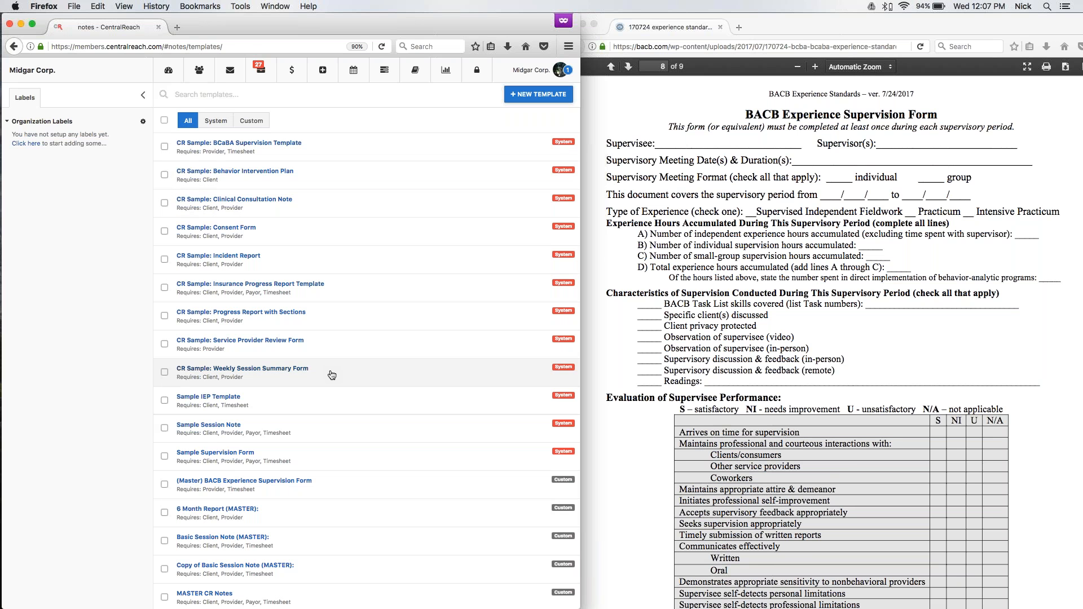
pyautogui.click(212, 122)
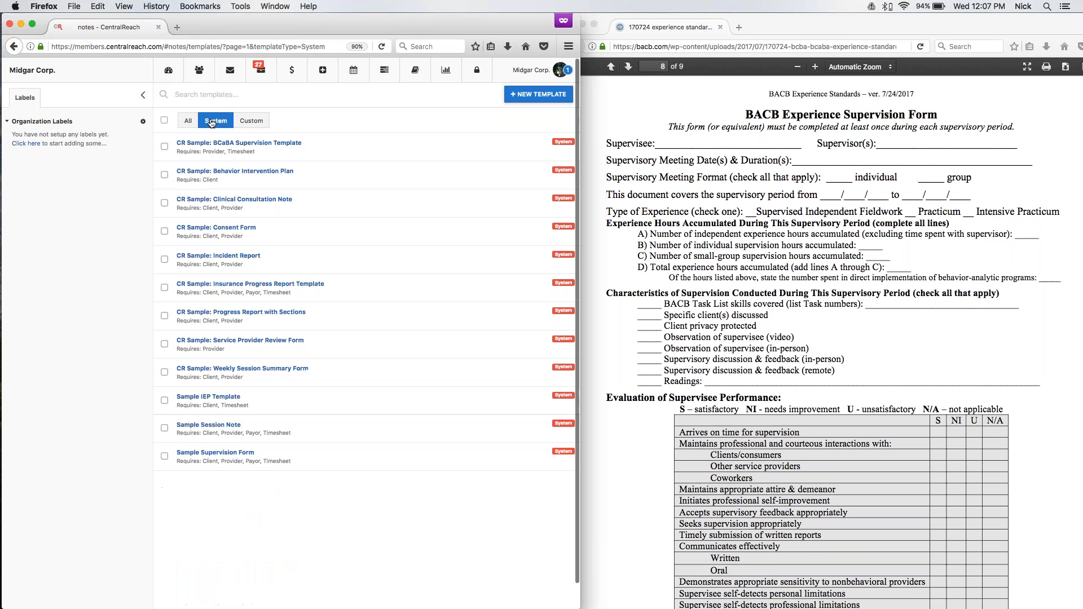
pyautogui.click(251, 122)
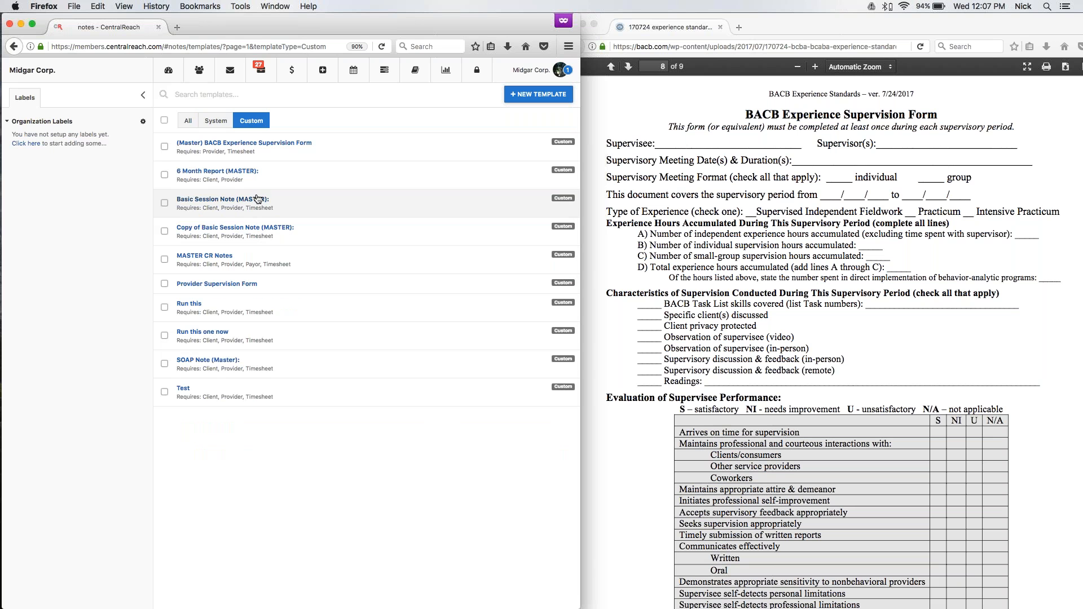
# Create a new note template and enter "BACB Experience Supervision Form" as its title.
pyautogui.click(538, 94)
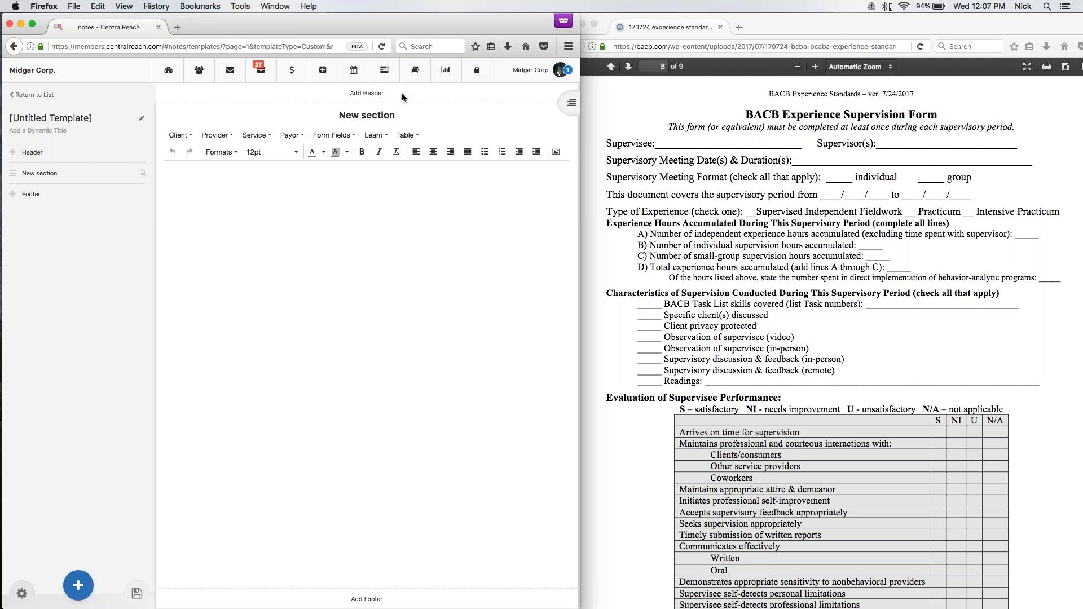
pyautogui.click(139, 121)
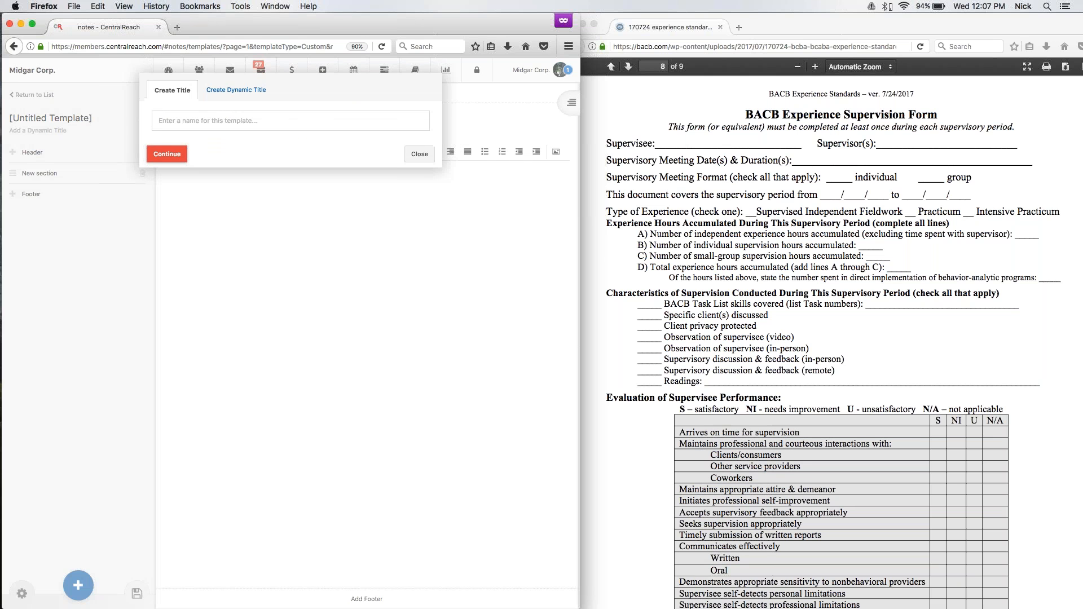
pyautogui.write('BA')
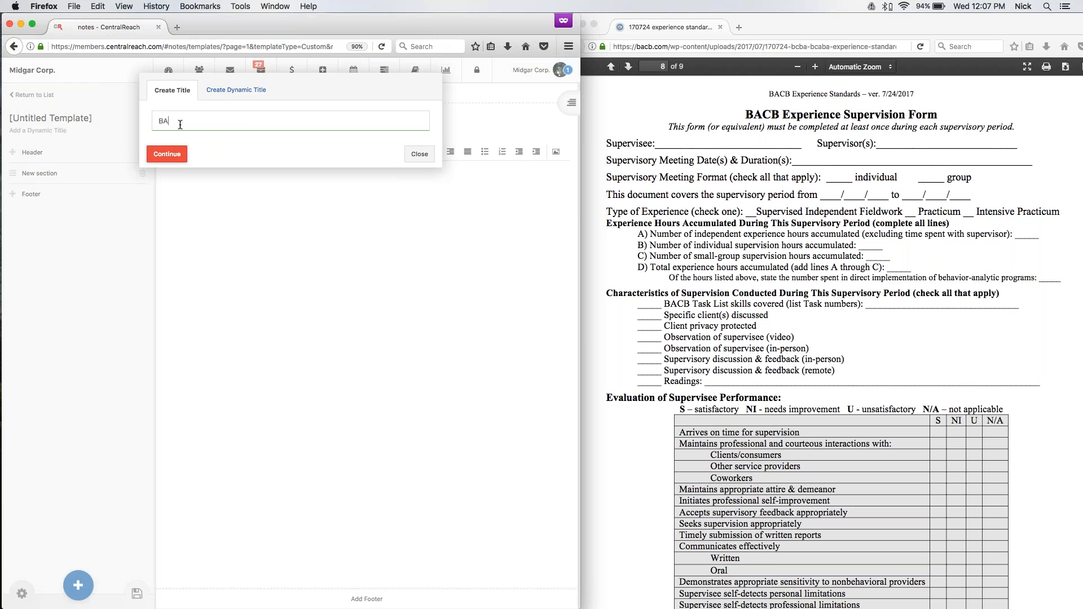
pyautogui.write('CB Experience SUper')
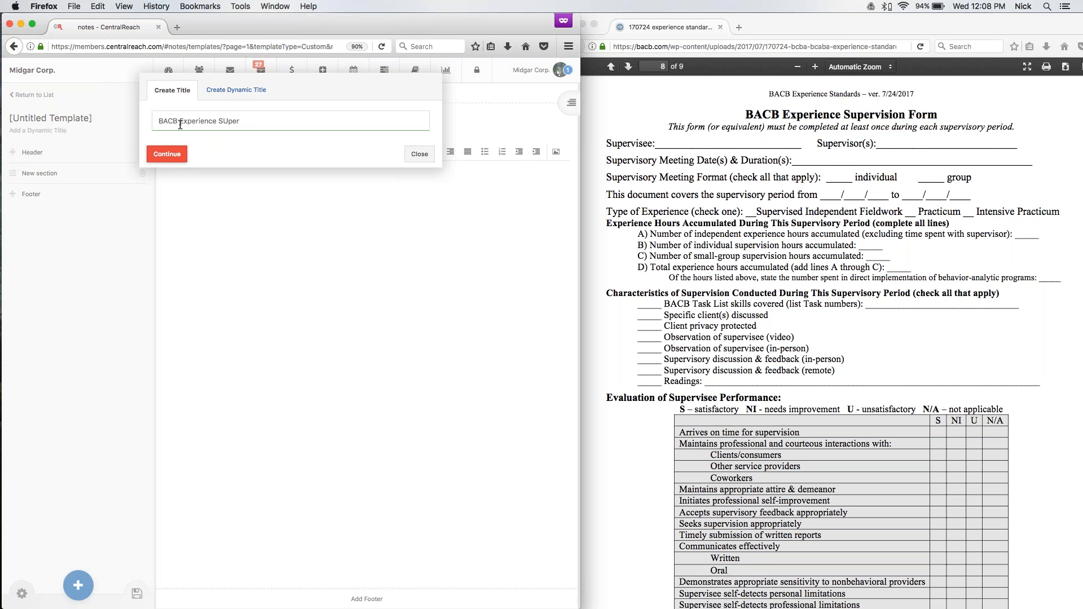
pyautogui.press('BackSpace')
pyautogui.press('BackSpace')
pyautogui.press('BackSpace')
pyautogui.write('upe')
pyautogui.press('BackSpace')
pyautogui.press('BackSpace')
pyautogui.write('pervision Form')
# Copy the template title into the dynamic title and append a colon, giving "BACB Experience Supervision Form:".
pyautogui.moveTo(158, 121); pyautogui.dragTo(367, 147)
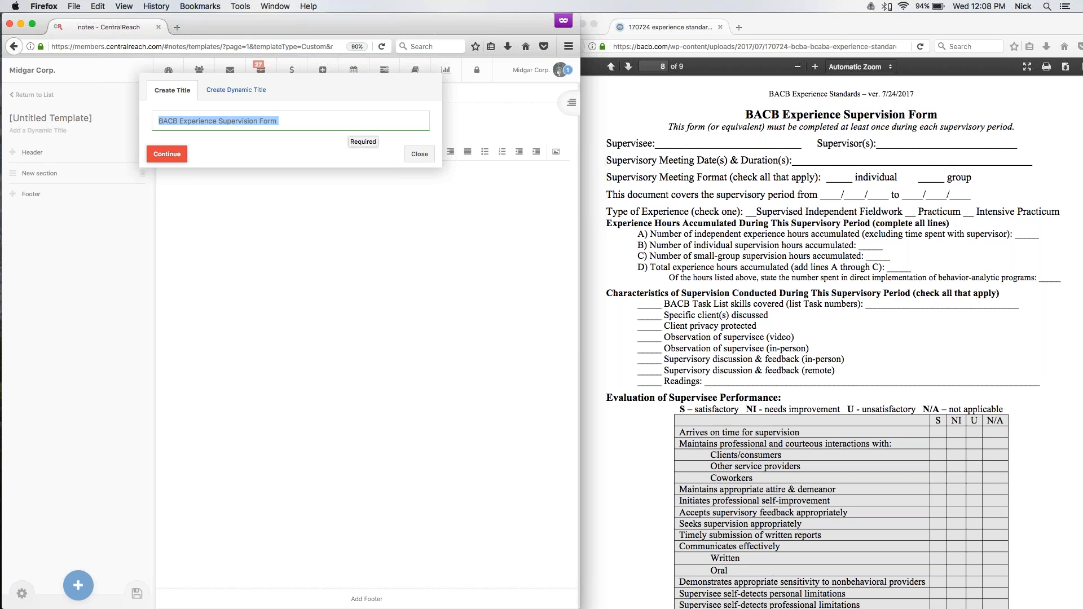
pyautogui.press('super+c')
pyautogui.click(230, 92)
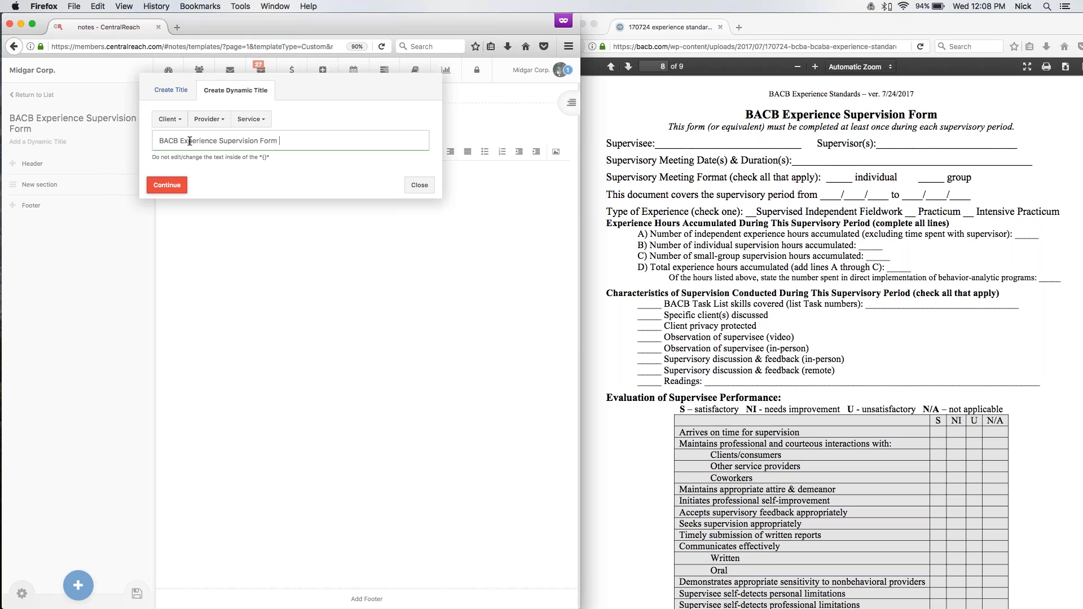
pyautogui.click(165, 92)
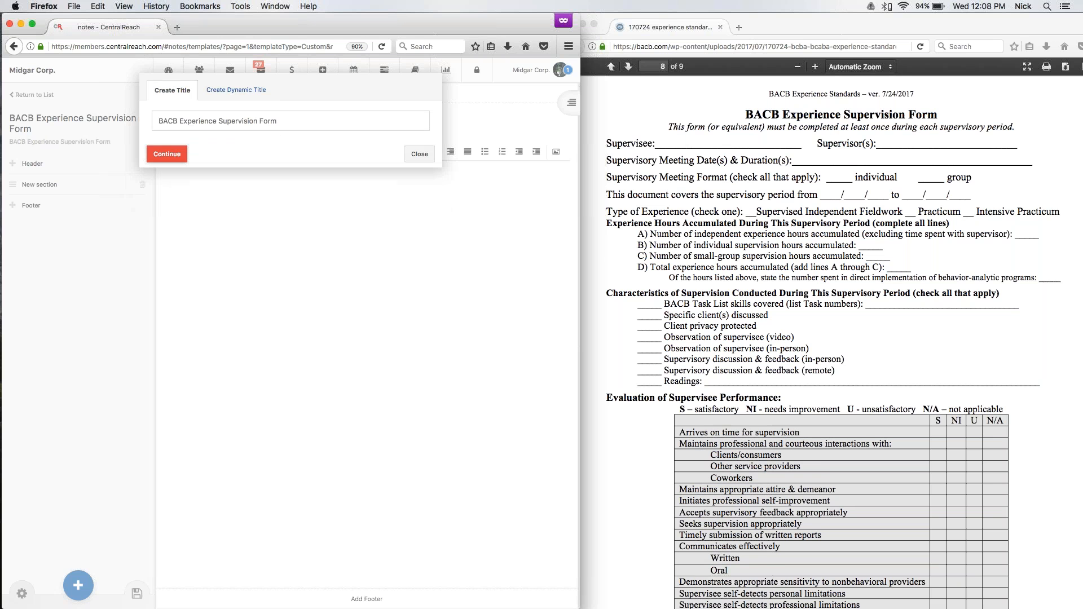
pyautogui.click(236, 90)
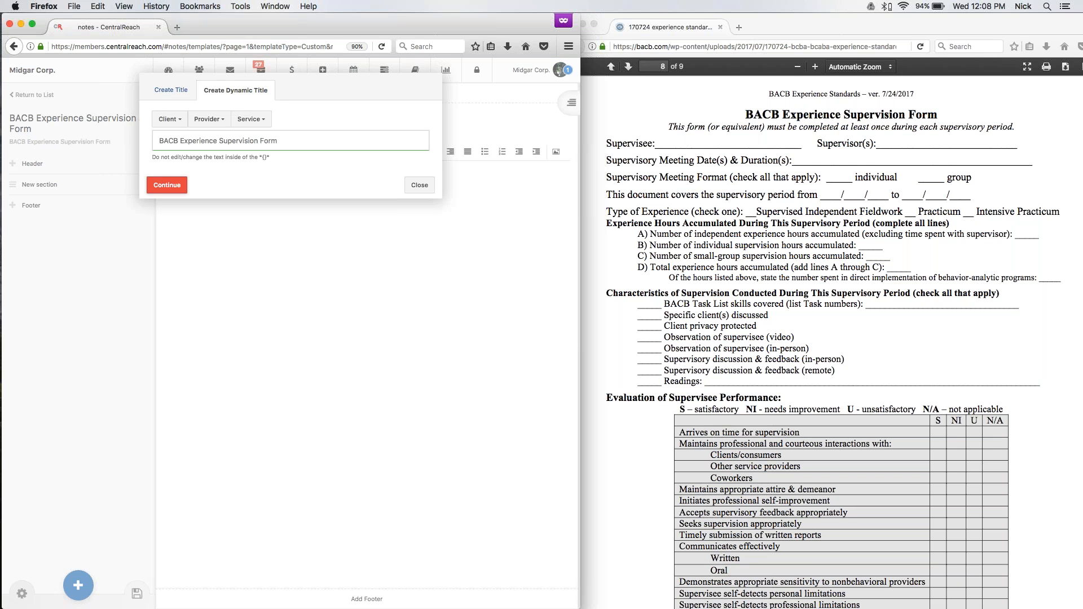
pyautogui.write(':')
# Try the Client Full Name field at the end of the dynamic title and remove it again.
pyautogui.click(162, 119)
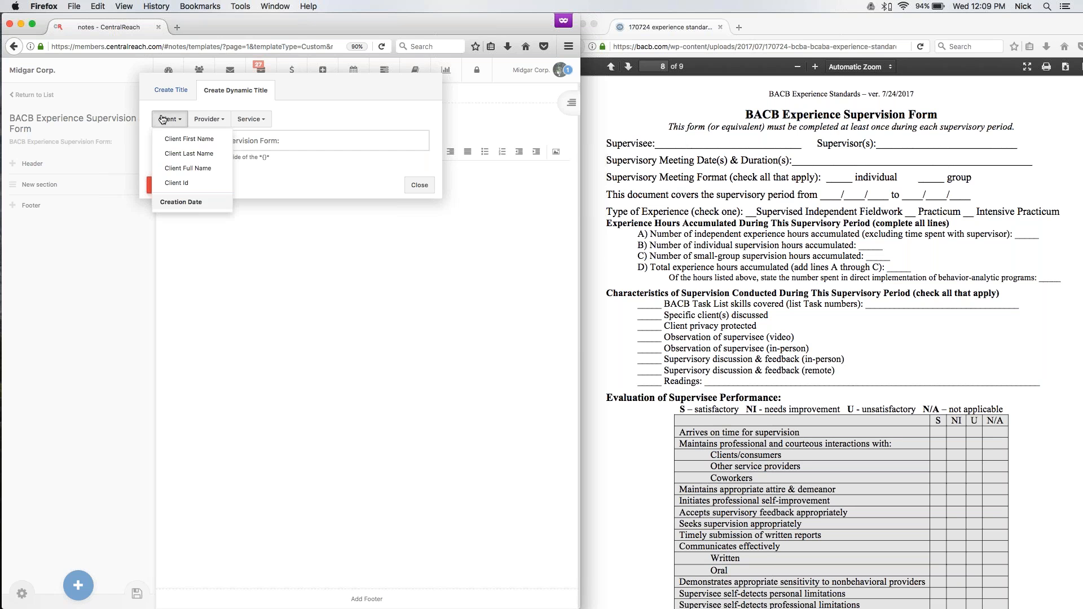
pyautogui.click(187, 168)
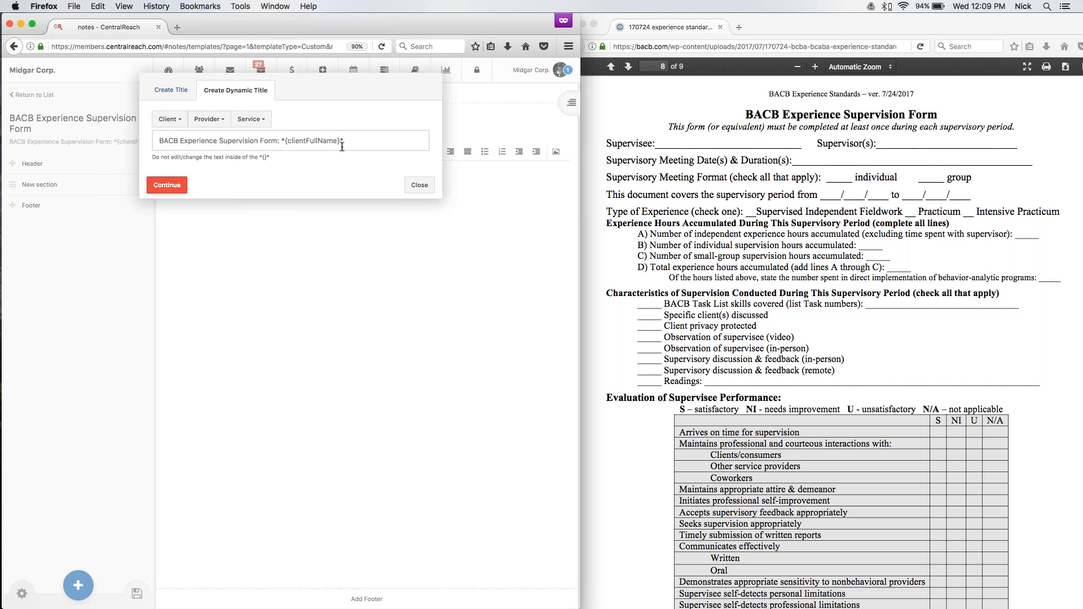
pyautogui.moveTo(342, 146); pyautogui.dragTo(281, 138)
pyautogui.press('BackSpace')
# Append the Service Date field in MM/DD/YYYY format to the dynamic title, apply it, and recheck the template's title.
pyautogui.click(255, 120)
pyautogui.click(255, 119)
pyautogui.click(257, 117)
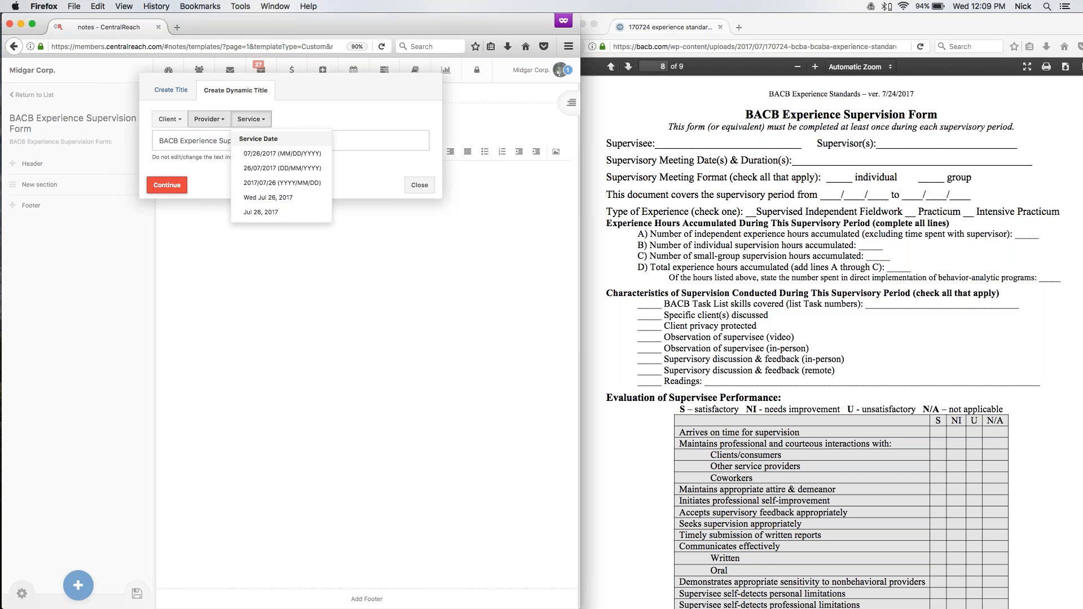
pyautogui.click(274, 154)
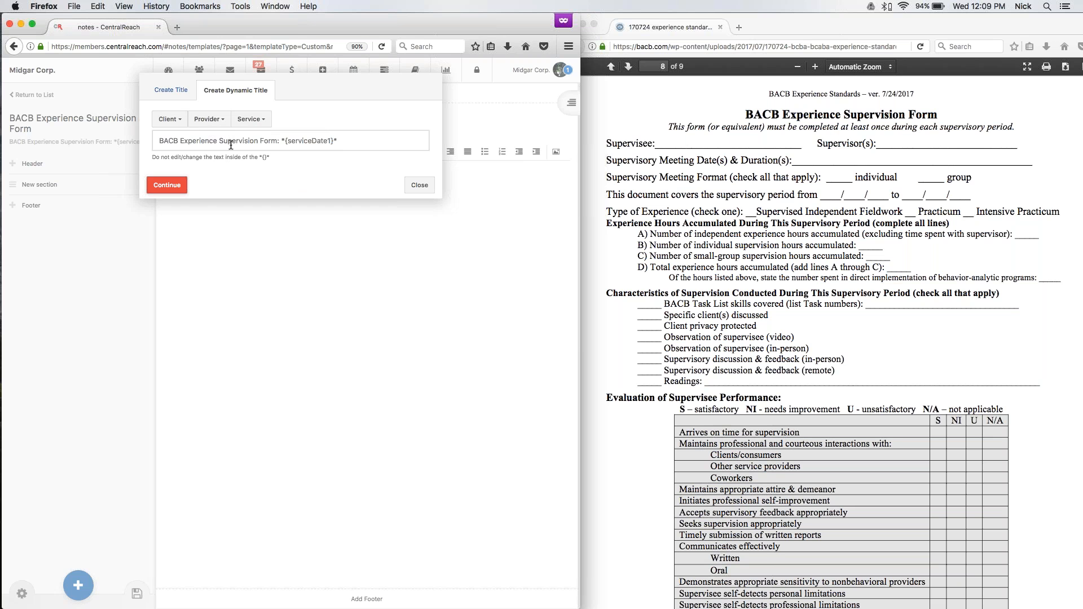
pyautogui.click(167, 185)
pyautogui.click(141, 118)
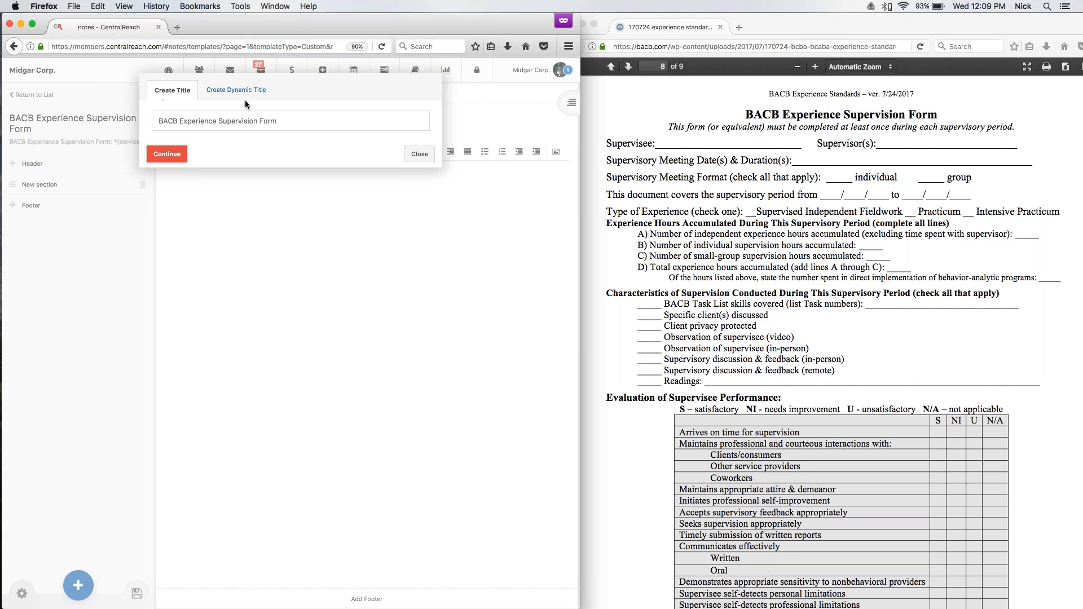
pyautogui.click(419, 154)
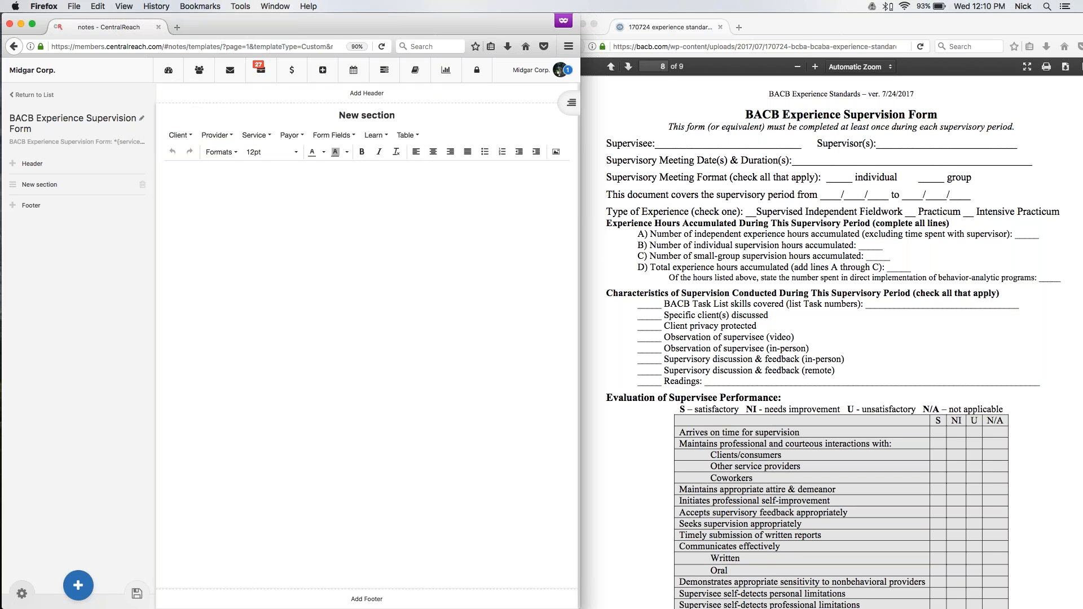
# Open the template options, review the File Classification choices, and close the options.
pyautogui.click(21, 595)
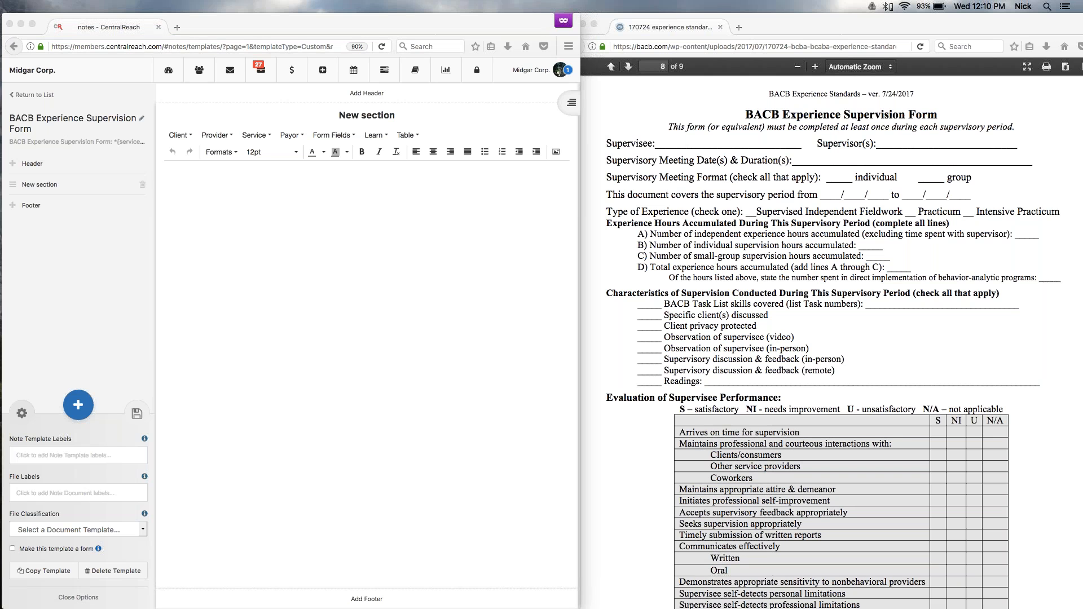
pyautogui.click(108, 531)
pyautogui.click(86, 419)
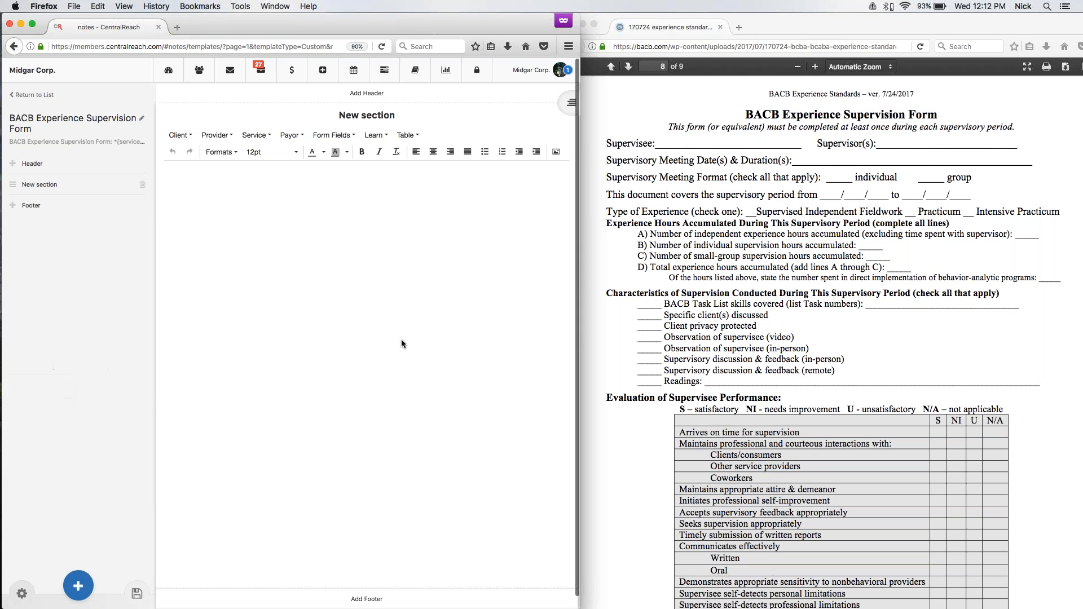
# Examine the client field categories available for the new section, including basics, health and claims.
pyautogui.click(371, 237)
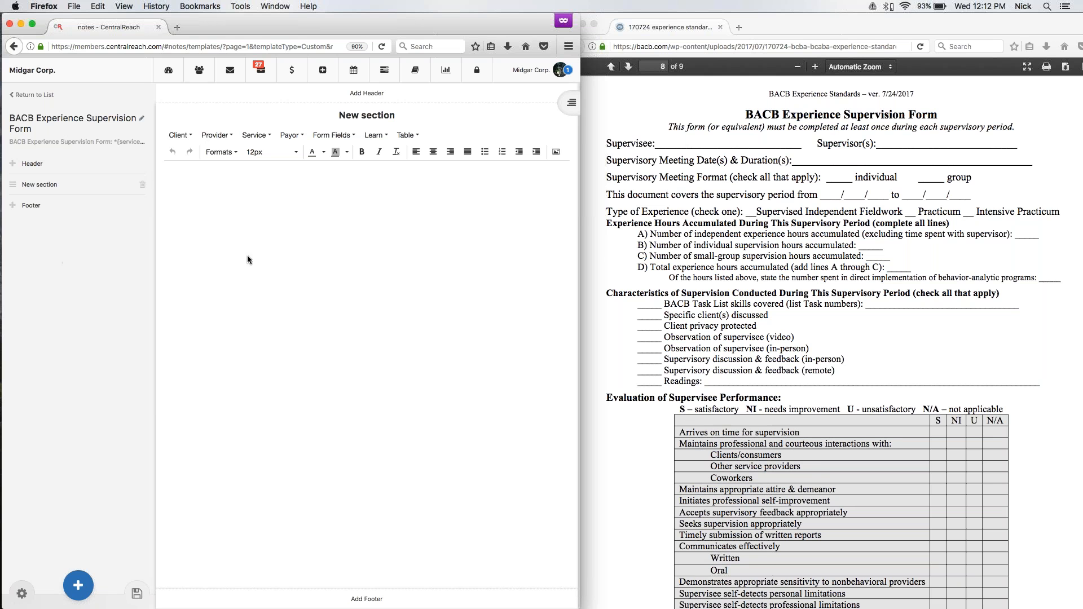
pyautogui.click(179, 136)
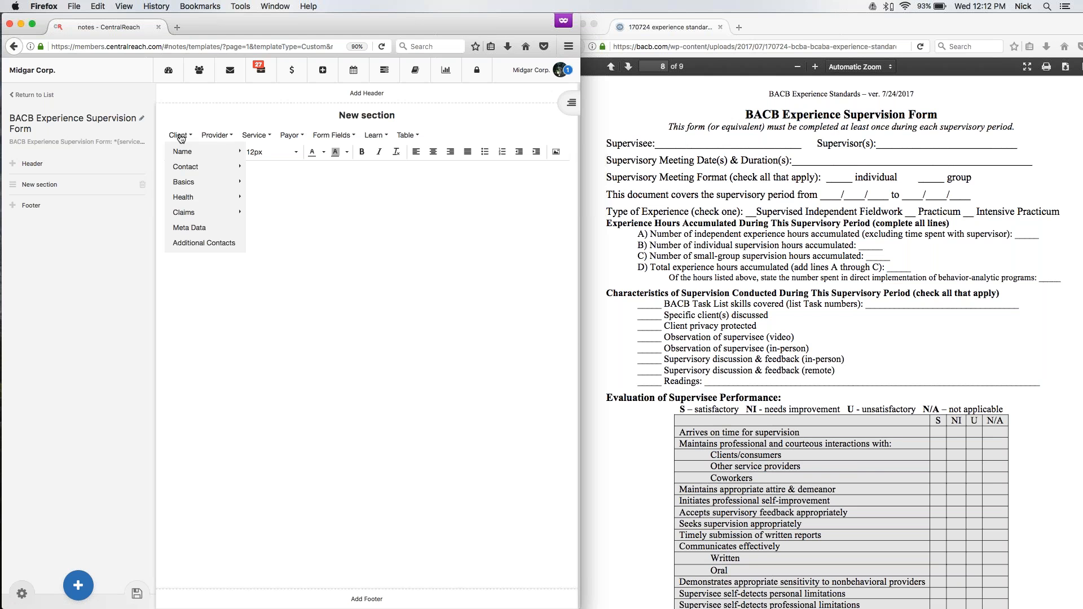
pyautogui.moveTo(188, 154)
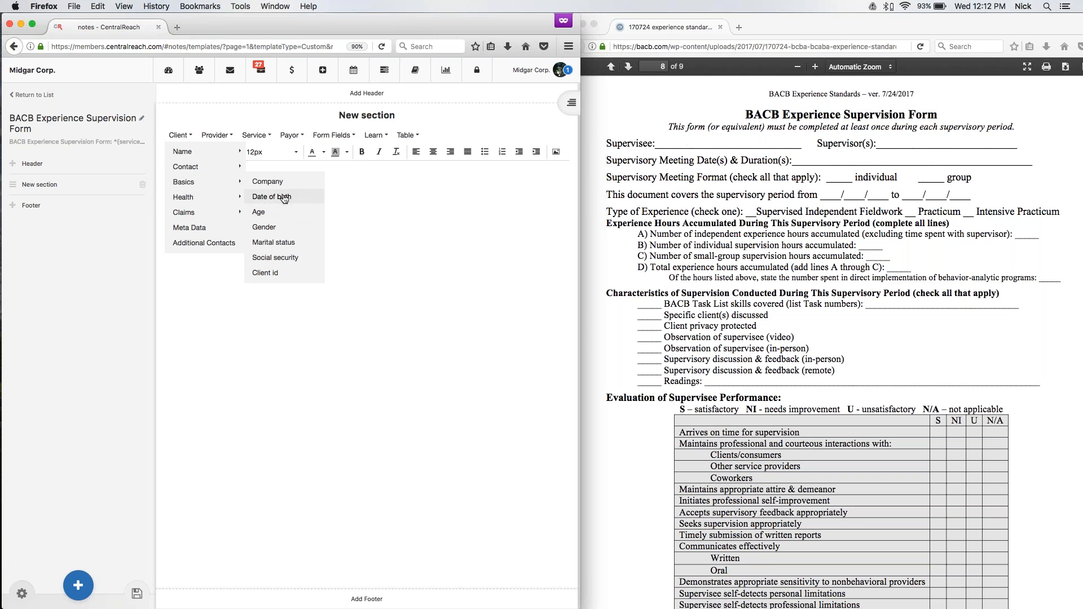
pyautogui.moveTo(231, 200)
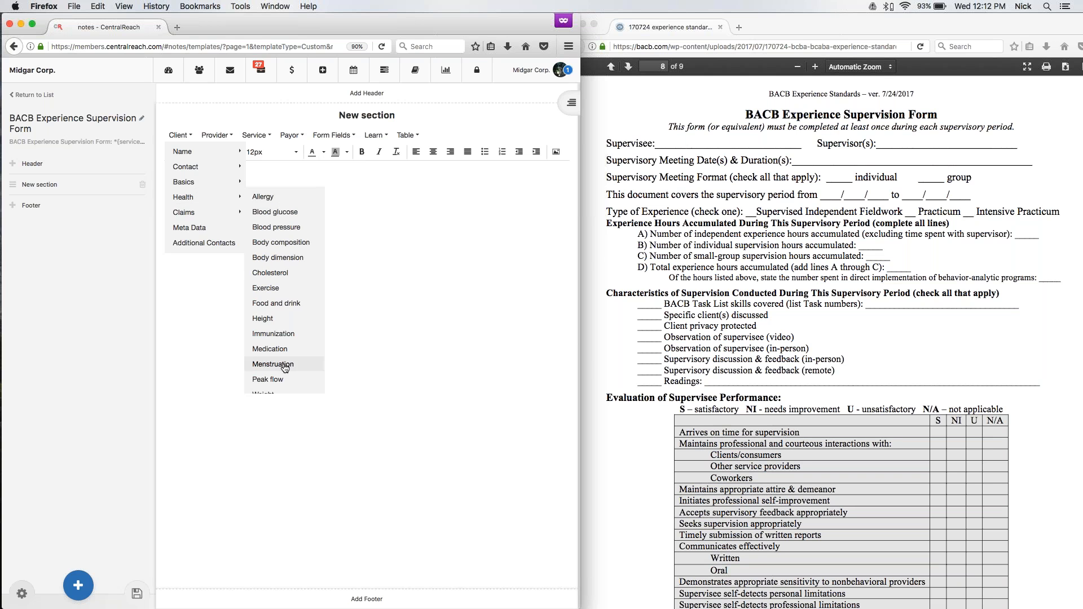
pyautogui.moveTo(200, 213)
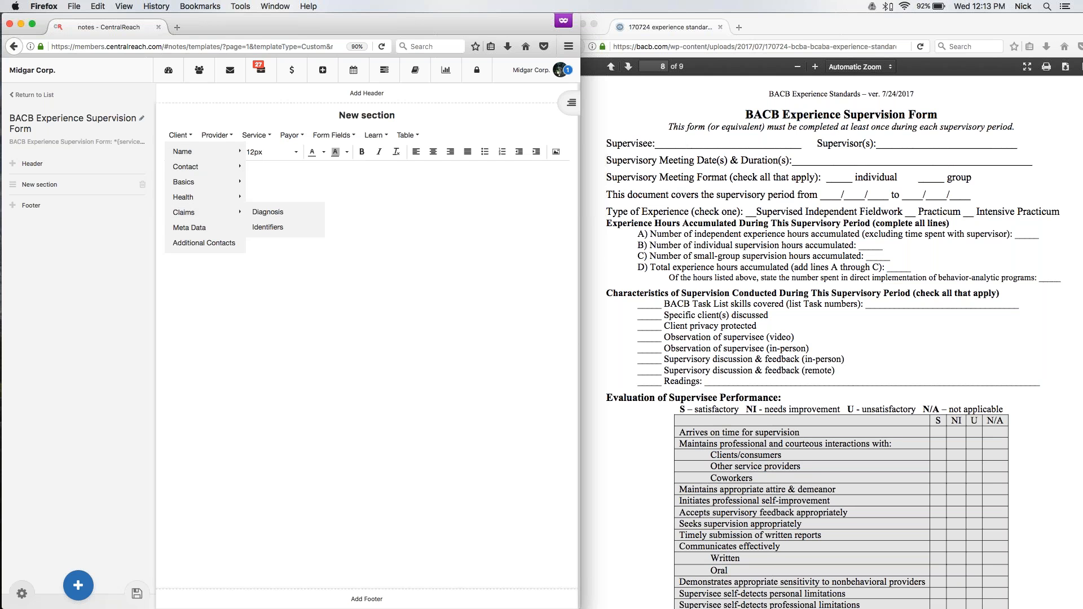
pyautogui.click(431, 268)
# Open the template's address in a second browser tab and go to the contact utilities' Meta-data Settings there.
pyautogui.click(178, 27)
pyautogui.click(121, 27)
pyautogui.click(123, 47)
pyautogui.press('super+c')
pyautogui.click(216, 26)
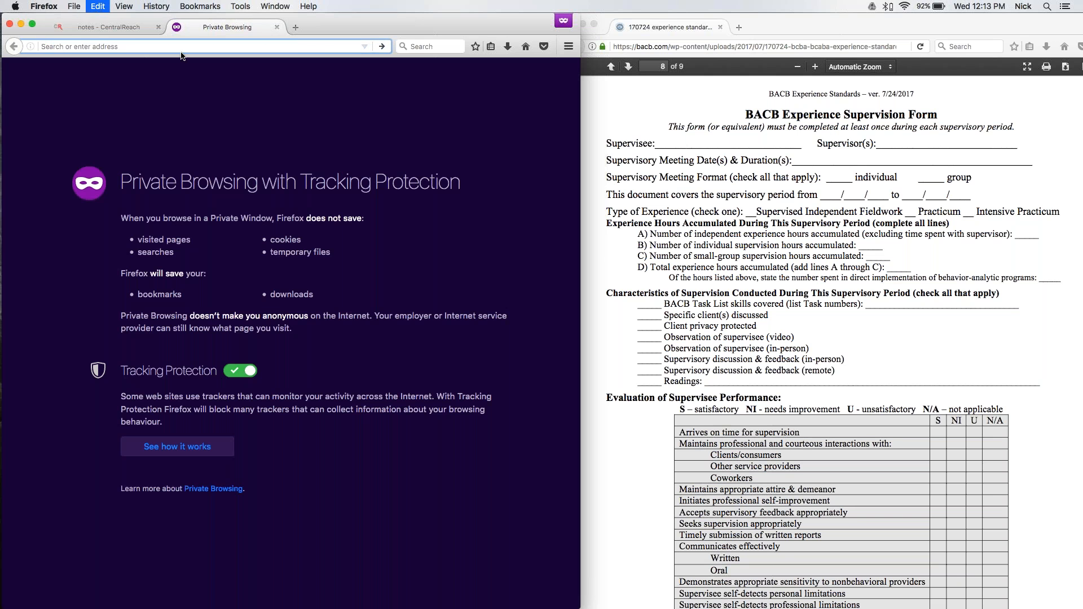
pyautogui.press('super+v')
pyautogui.press('Return')
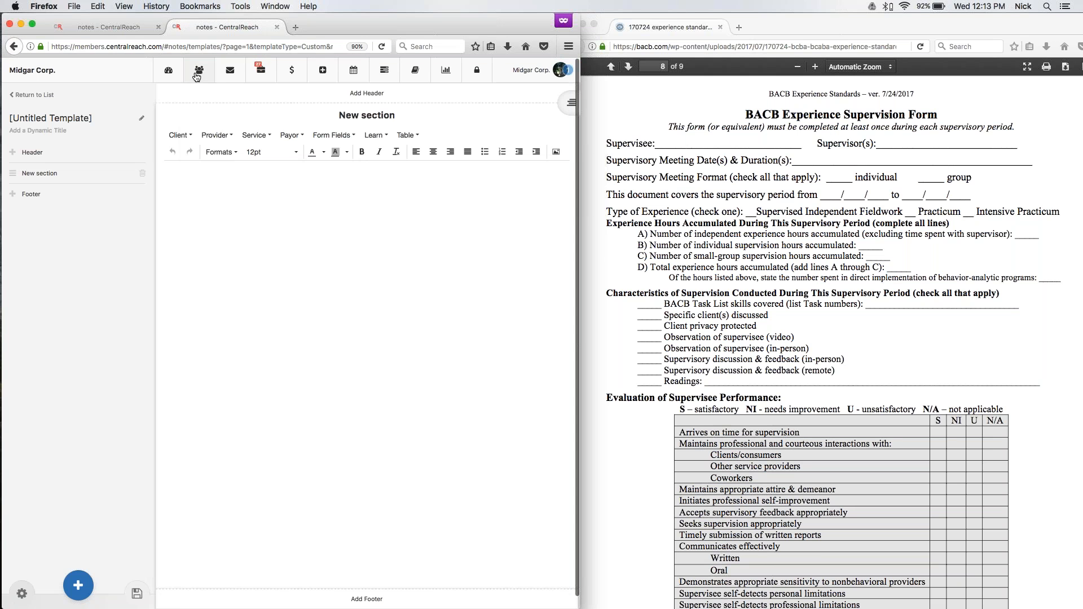
pyautogui.click(197, 73)
pyautogui.click(219, 222)
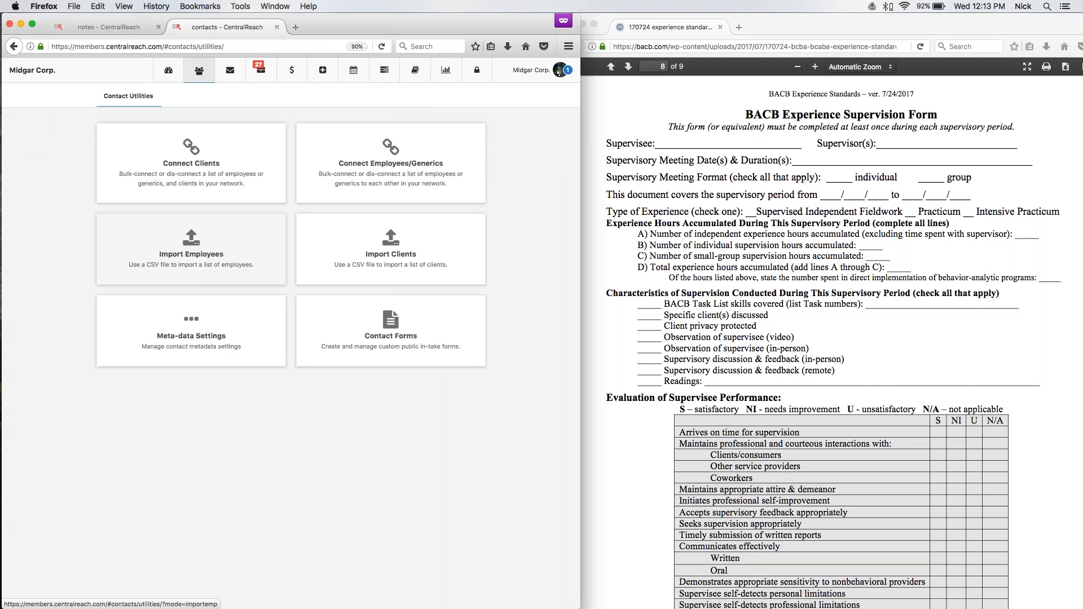
pyautogui.click(179, 337)
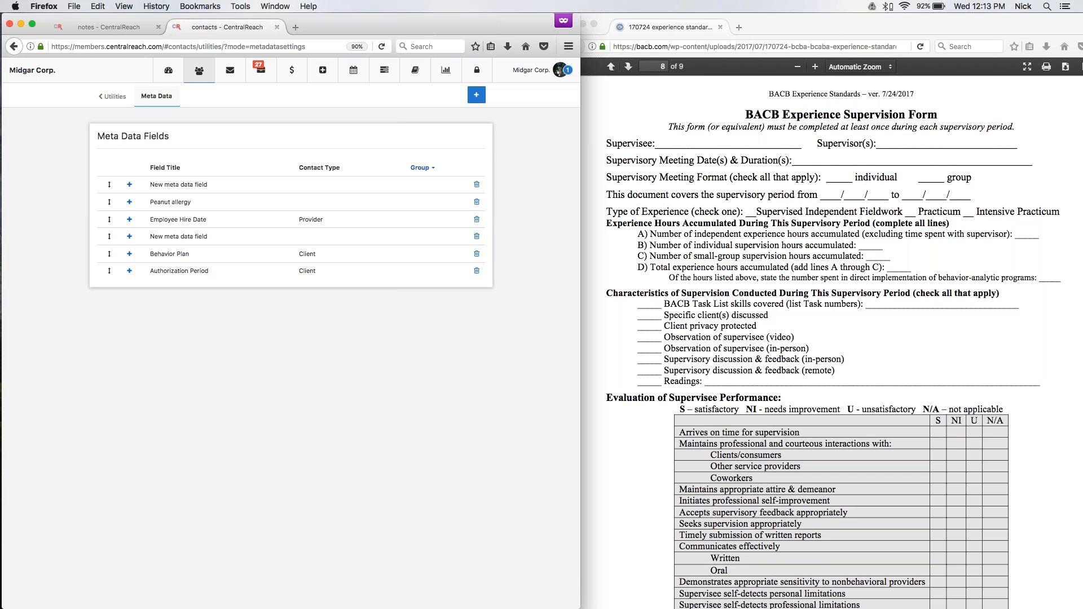
# Add a new meta data field and review its contact type and answer type choices.
pyautogui.click(476, 95)
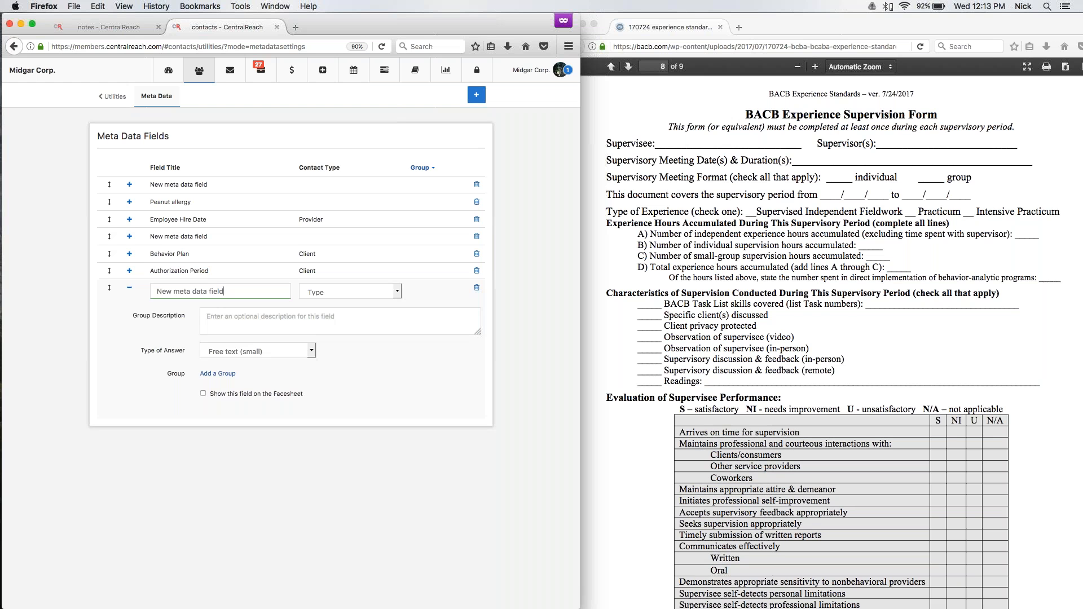
pyautogui.click(348, 292)
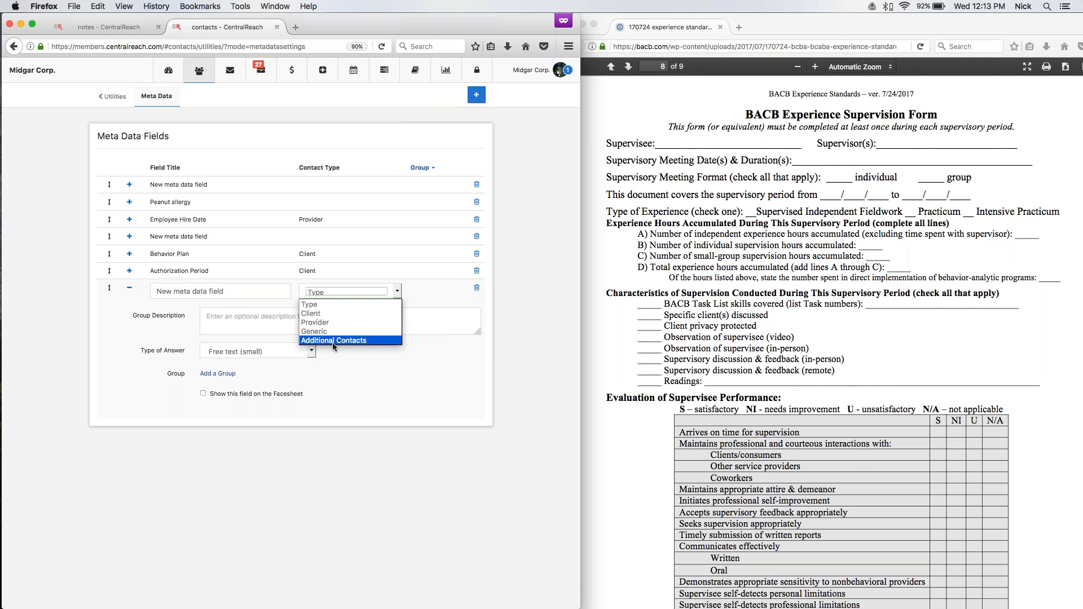
pyautogui.click(268, 317)
pyautogui.click(264, 352)
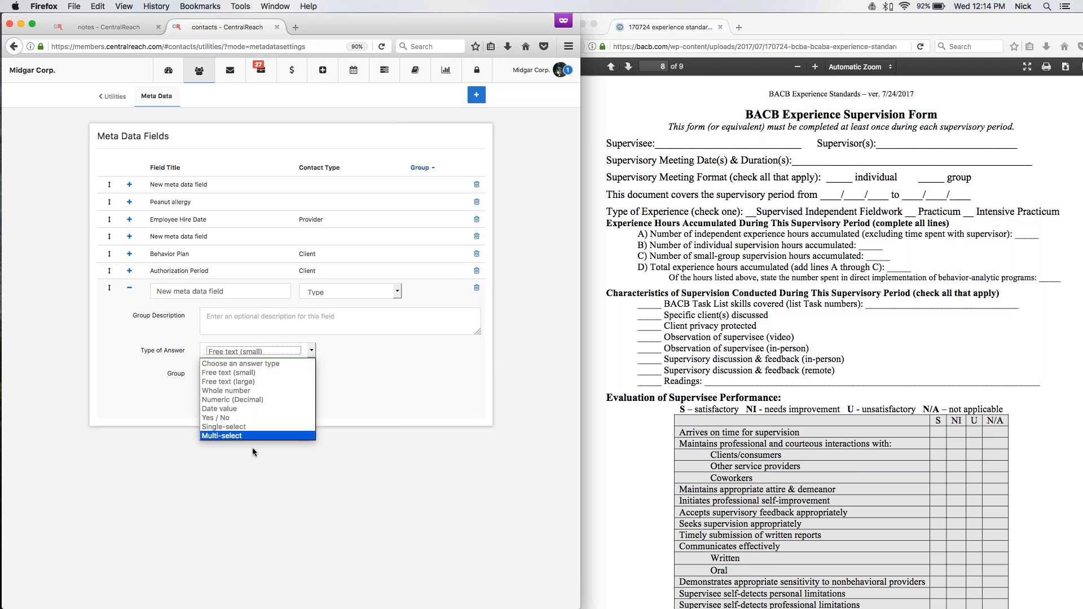
pyautogui.click(147, 395)
# Return to the supervision form template and examine the client and provider field categories, including provider contact fields and meta data.
pyautogui.click(134, 29)
pyautogui.click(180, 135)
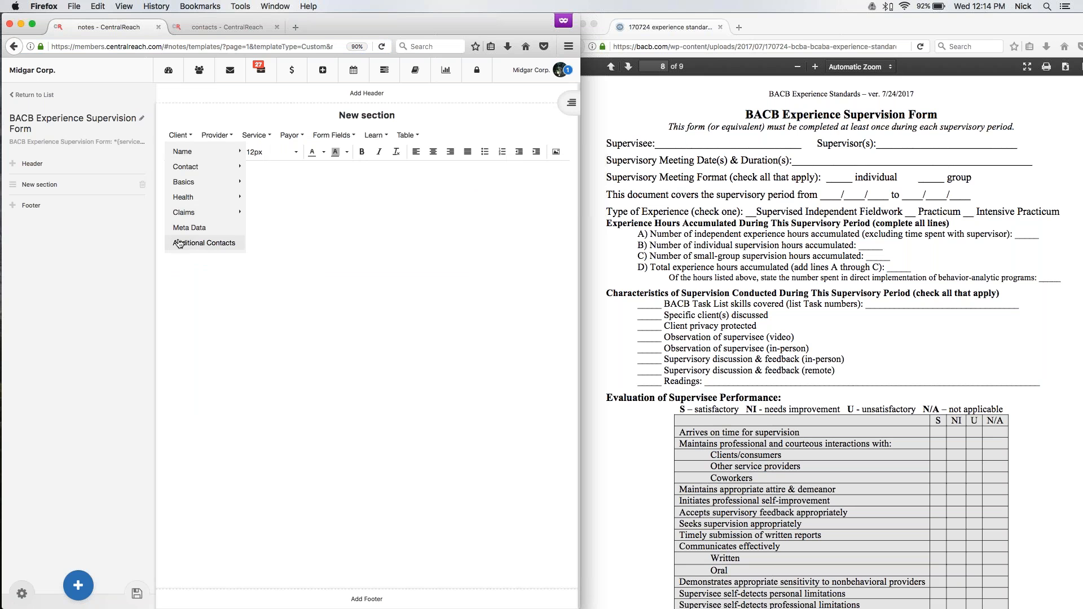
pyautogui.moveTo(186, 167)
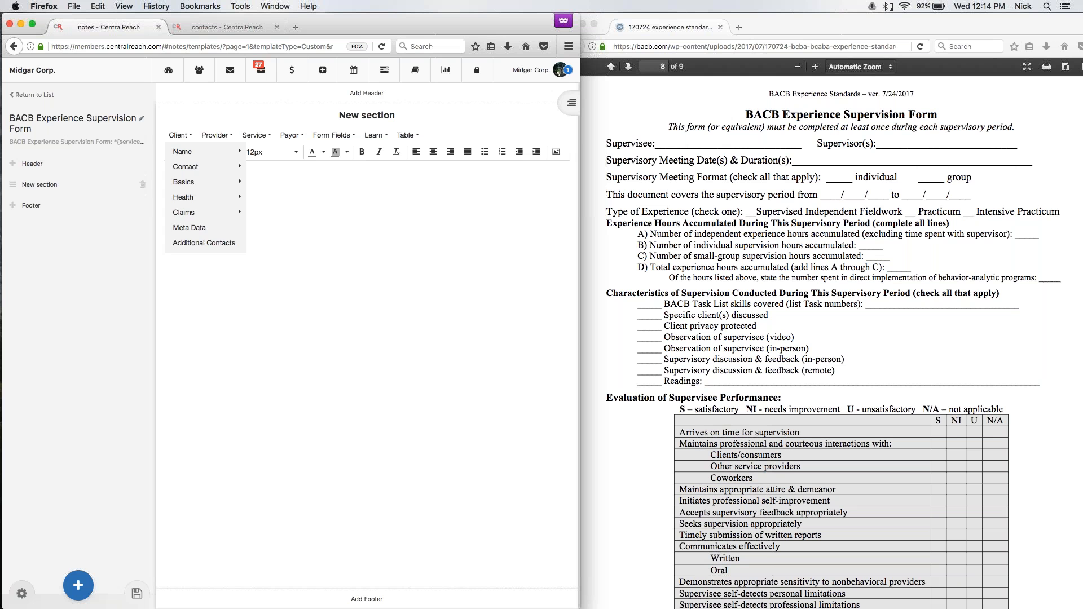
pyautogui.click(215, 136)
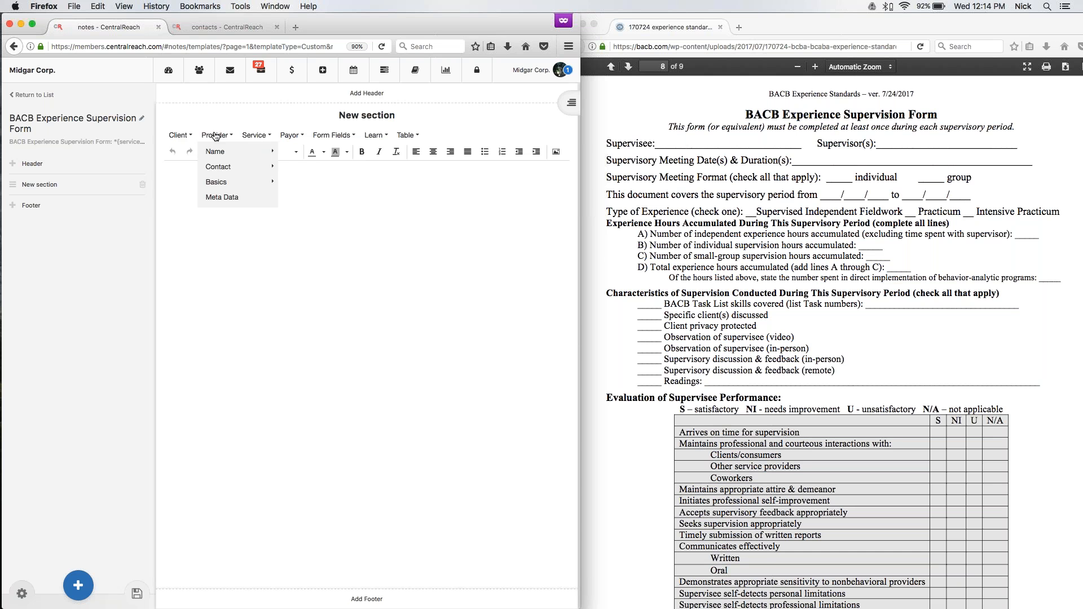
pyautogui.moveTo(218, 156)
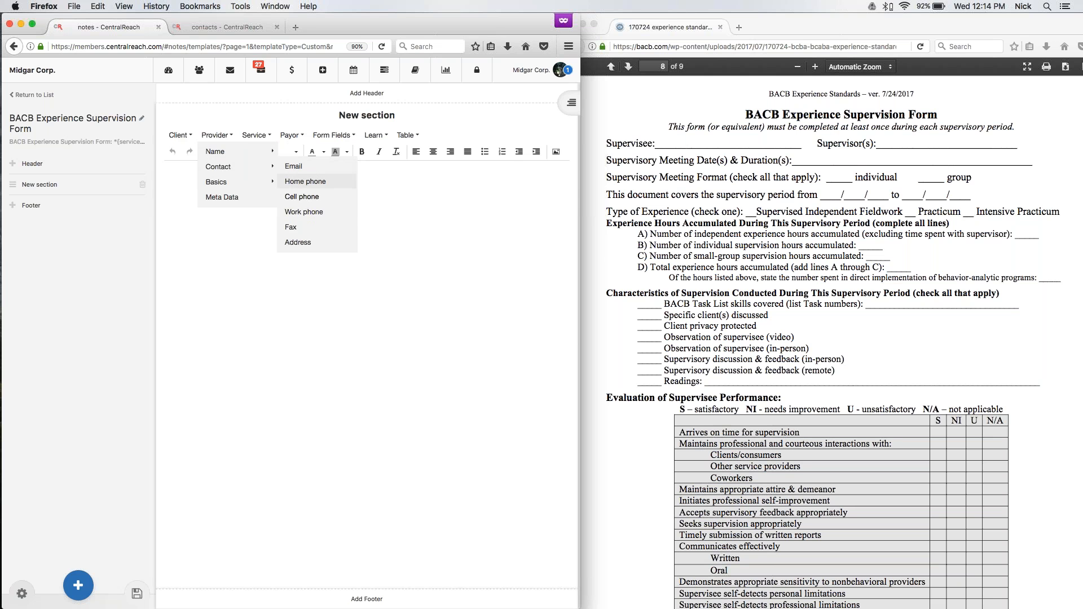
pyautogui.moveTo(243, 188)
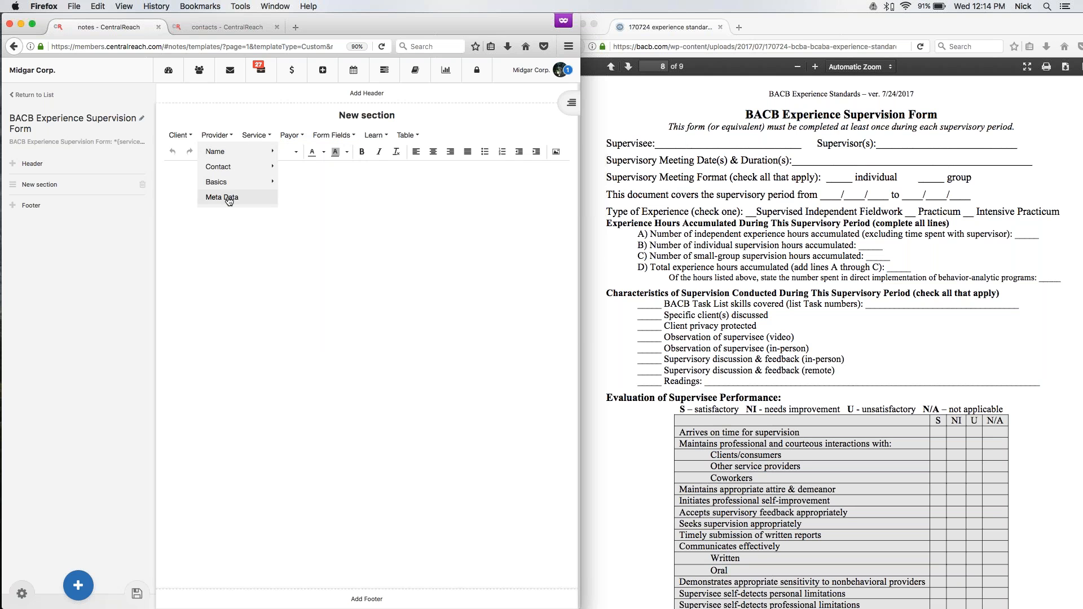
# Examine the service and payor field categories, including the credit card, insurance and subscriber fields.
pyautogui.click(253, 135)
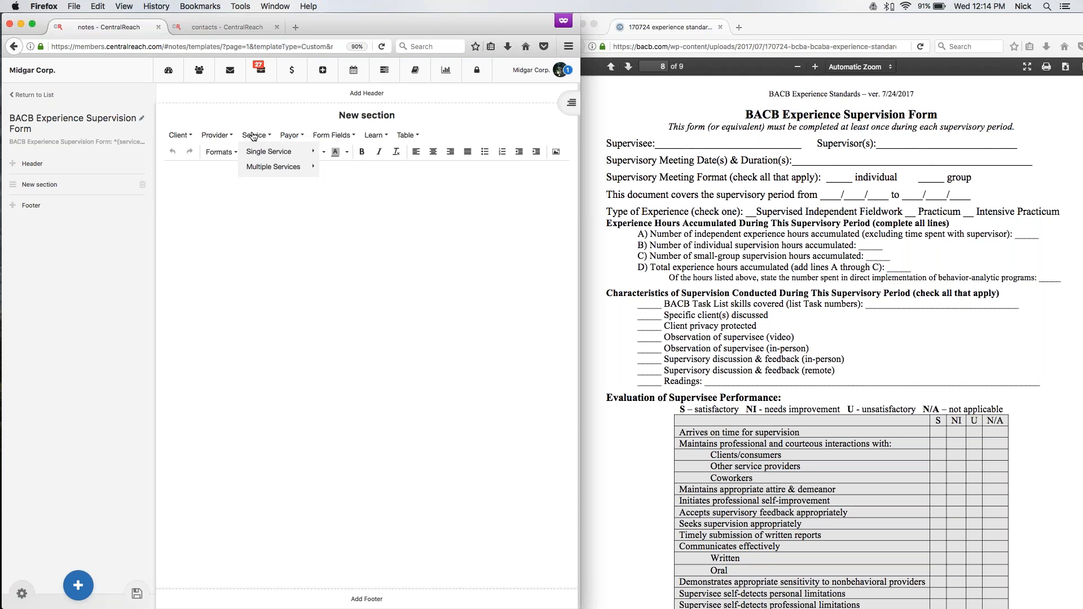
pyautogui.click(282, 136)
pyautogui.click(254, 135)
pyautogui.click(291, 136)
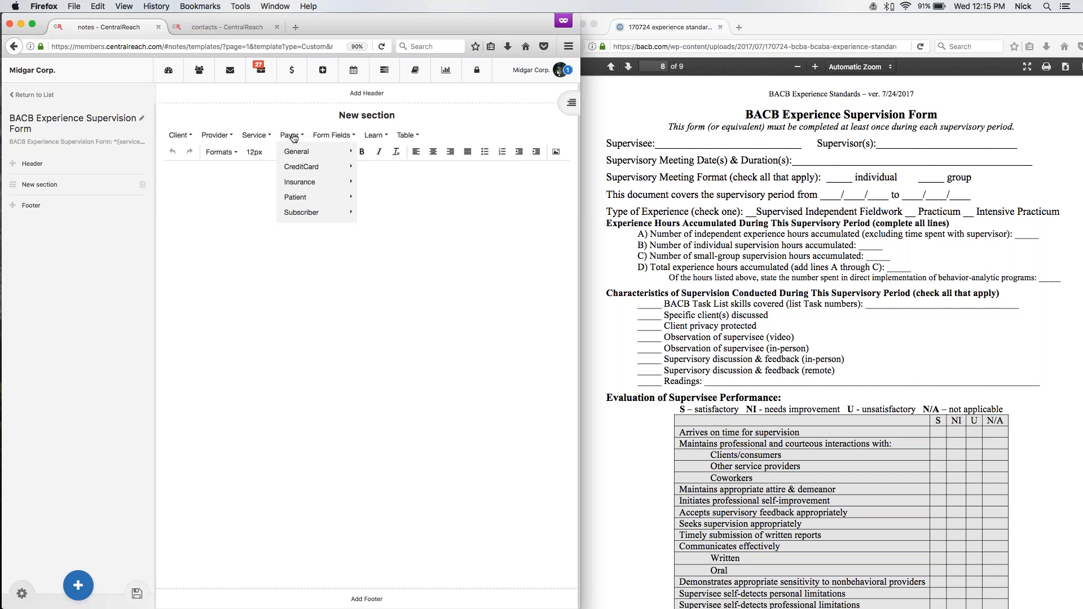
pyautogui.moveTo(292, 154)
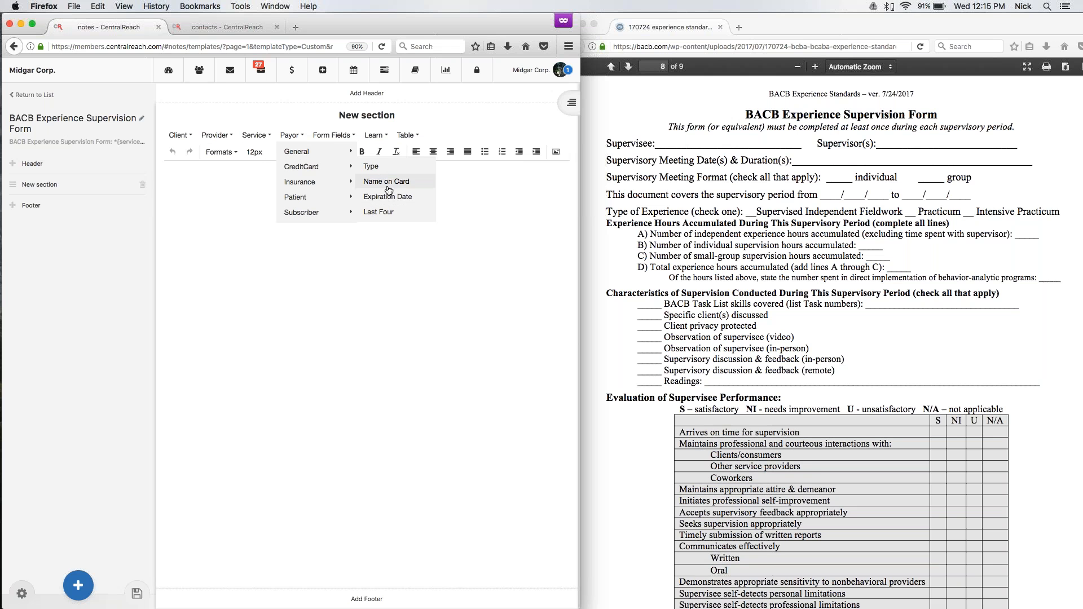
pyautogui.moveTo(341, 184)
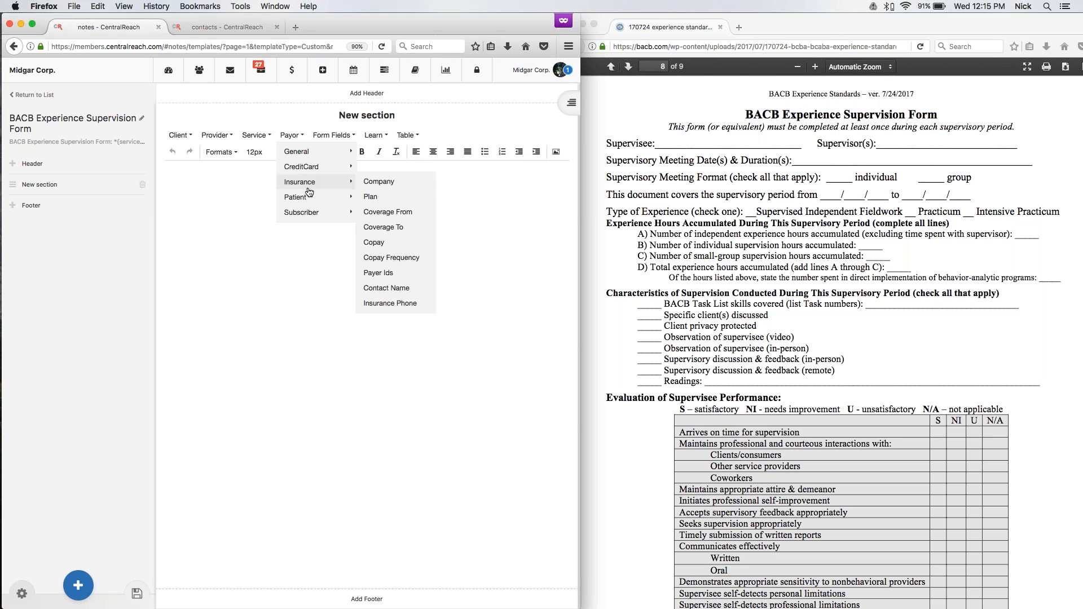
pyautogui.moveTo(309, 218)
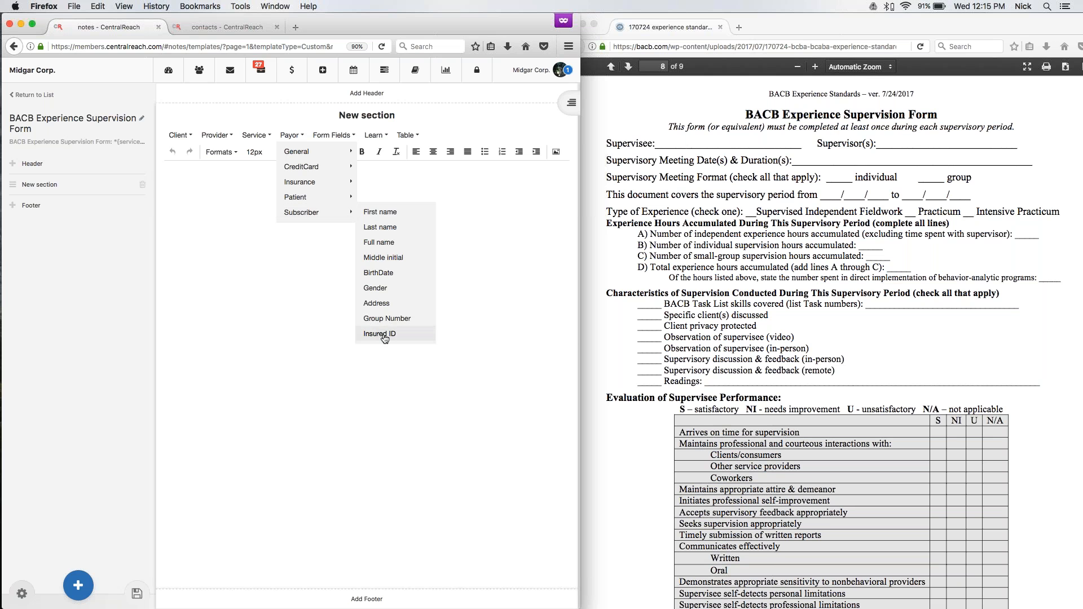
pyautogui.moveTo(321, 198)
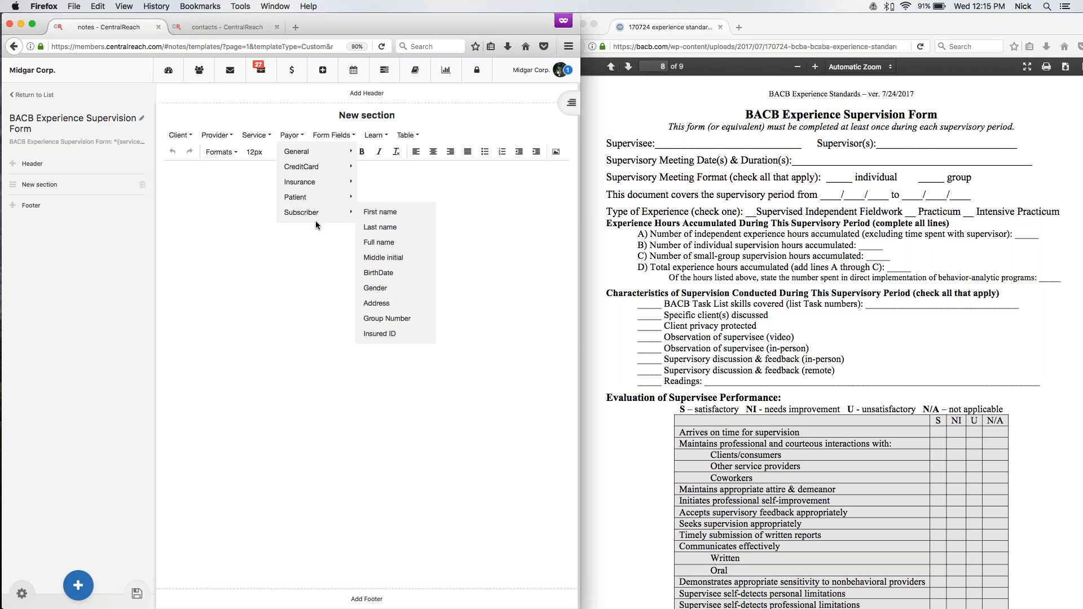
pyautogui.click(187, 277)
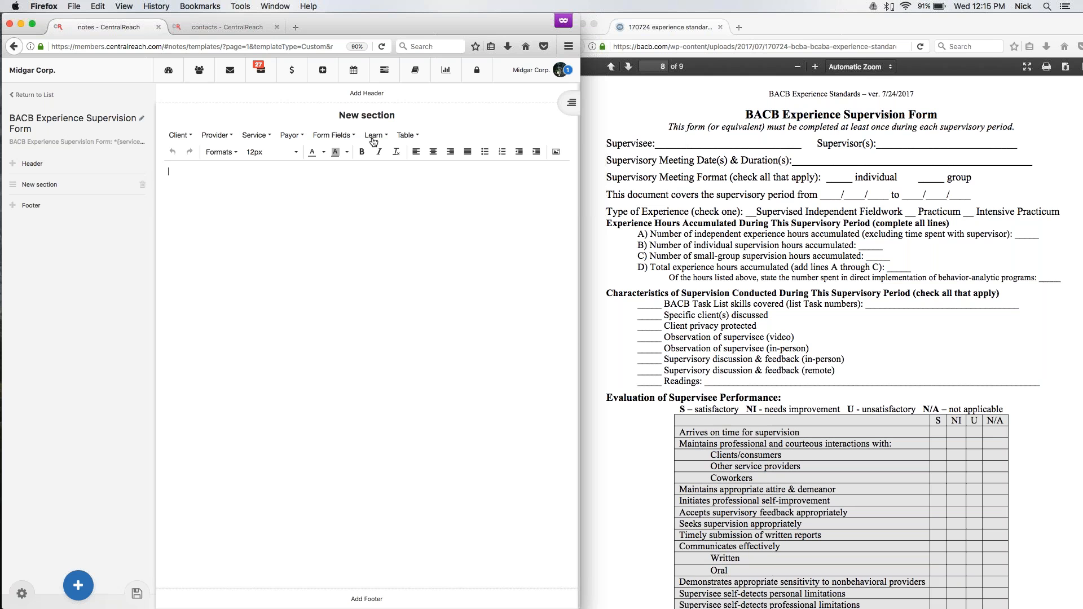
# Enter the centered line "BACB Experience Standards - ver. 7/24/2017" at the start of the new section.
pyautogui.click(371, 210)
pyautogui.click(434, 154)
pyautogui.write('BACB Experience Standards - ver. 7/24/2017')
# Add the centered heading "BACB Experience Supervision Form" below the version line.
pyautogui.write('BA')
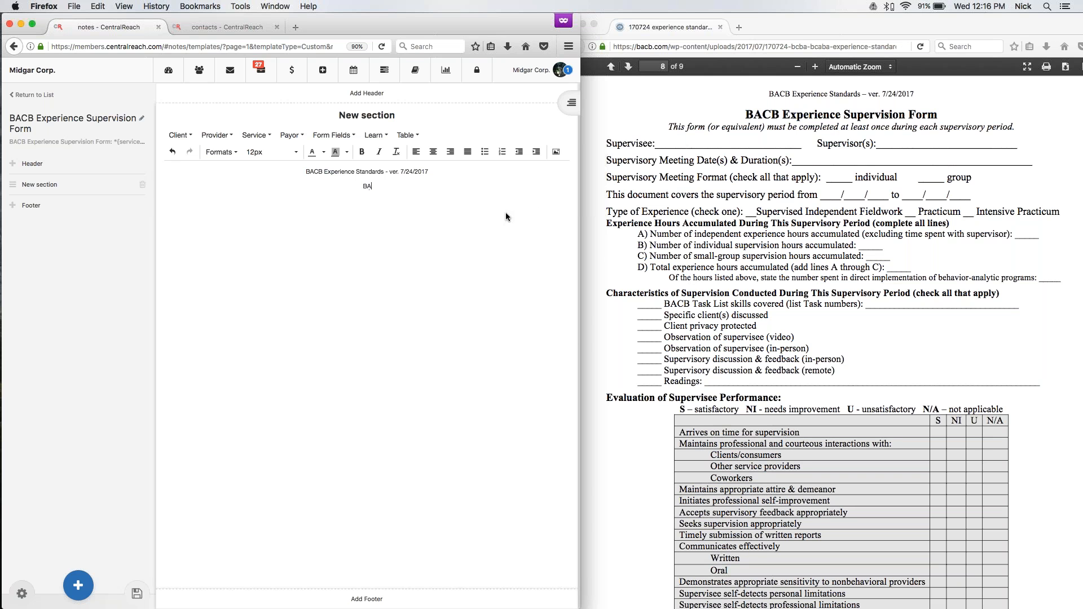
pyautogui.write('CB Experience Supervision FOrm')
pyautogui.press('BackSpace')
pyautogui.press('BackSpace')
pyautogui.press('BackSpace')
pyautogui.press('BackSpace')
pyautogui.write('orm')
# Format the "BACB Experience Supervision Form" heading as 18px bold.
pyautogui.tripleClick(460, 188)
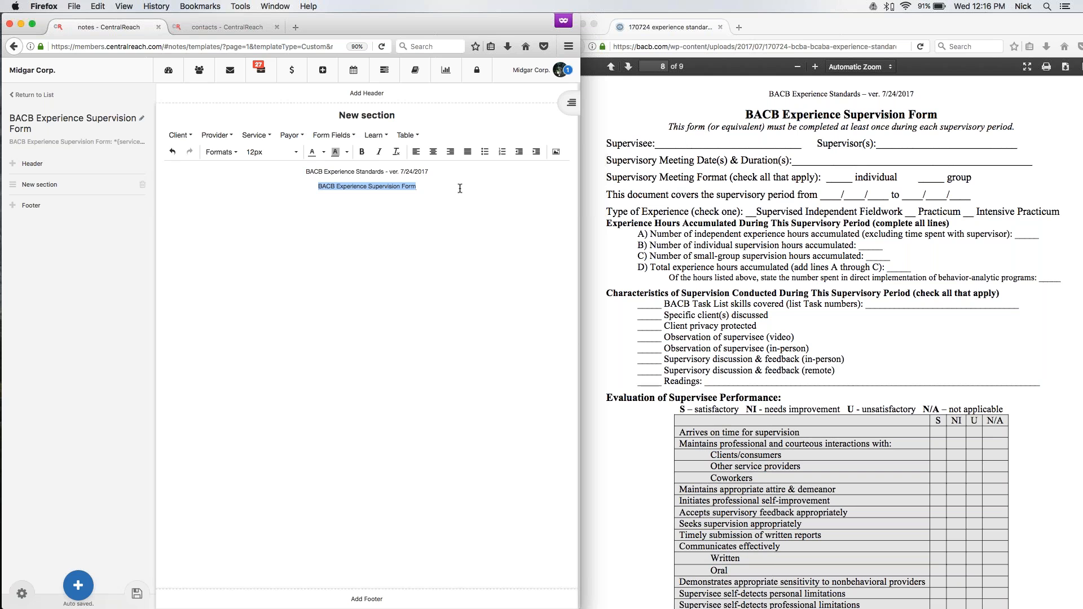
pyautogui.click(279, 157)
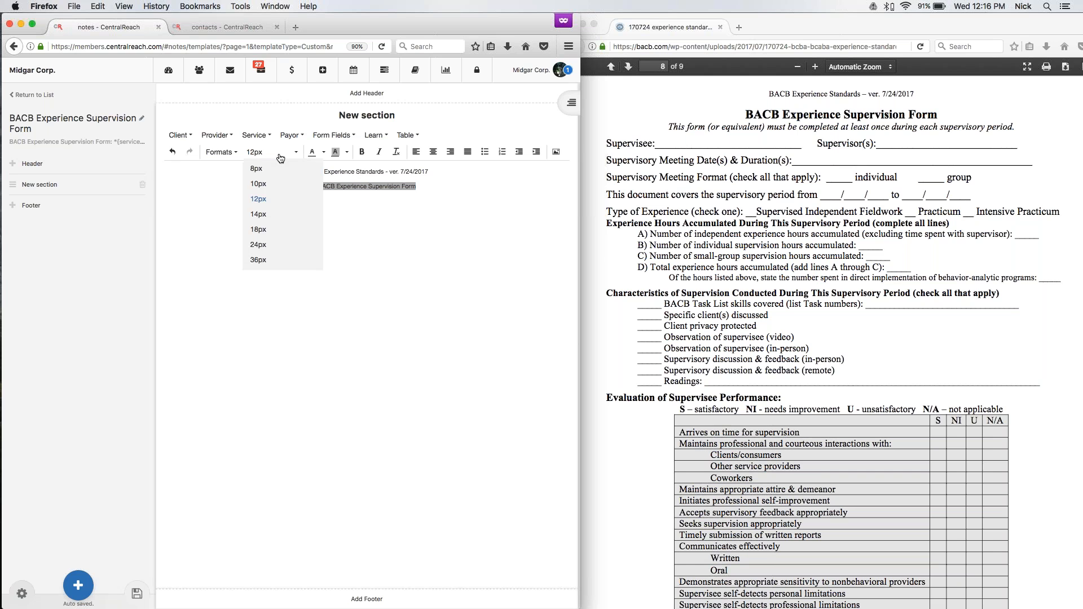
pyautogui.click(260, 230)
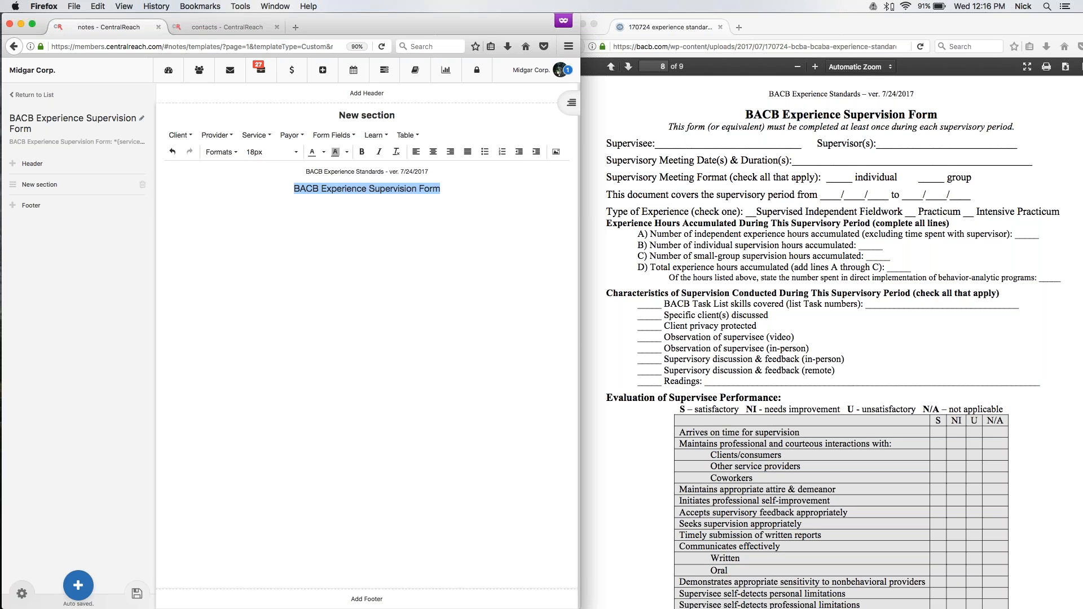
pyautogui.click(363, 158)
# Start a centered line below the "BACB Experience Supervision Form" heading with "This form (or equivalent)".
pyautogui.click(492, 199)
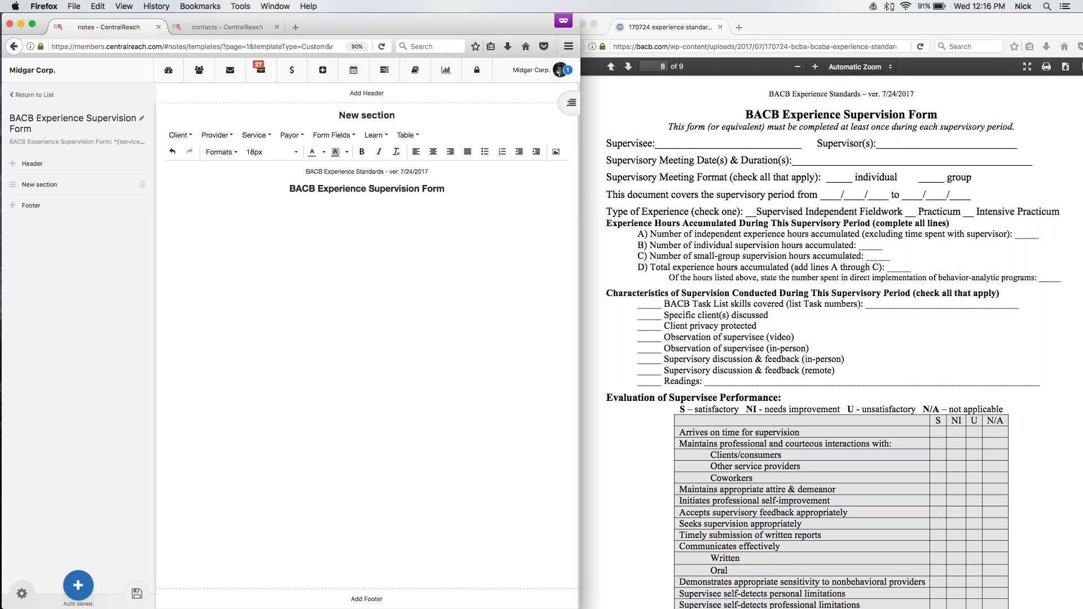
pyautogui.write('This form (or equivalent')
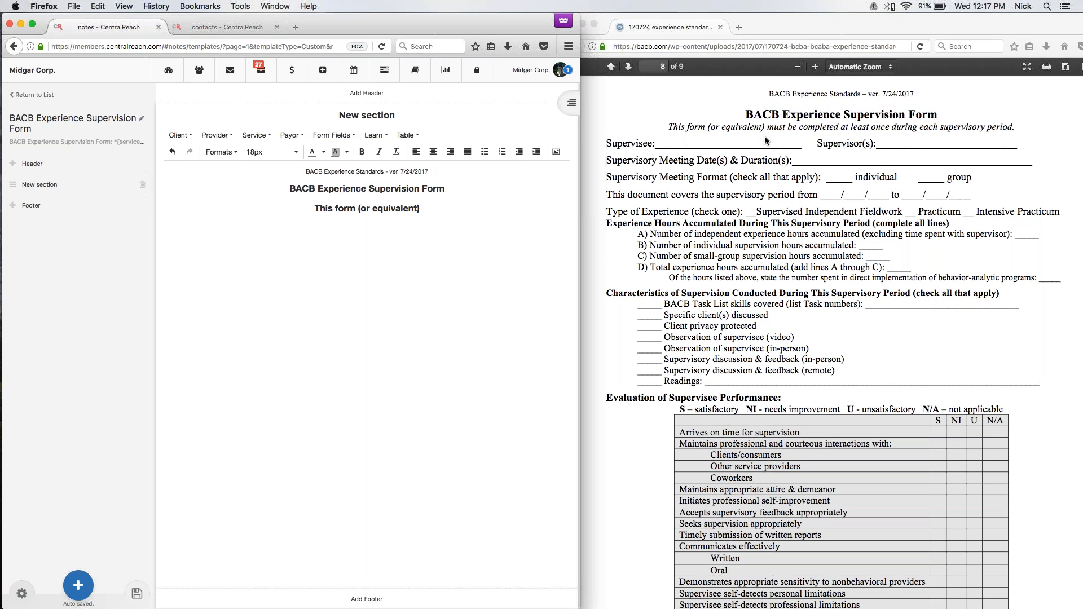
# Complete the line with "must be completed at least once during each supervisory period", following the reference form.
pyautogui.scroll(-10, 764, 136)
pyautogui.scroll(-1, 766, 140)
pyautogui.scroll(1, 766, 141)
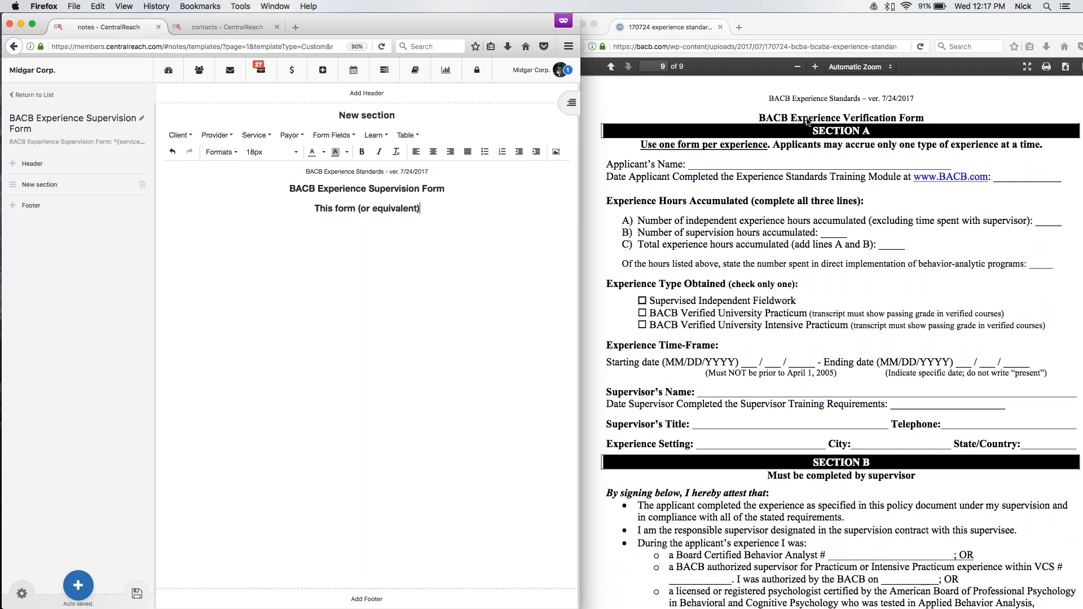
pyautogui.scroll(-5, 806, 118)
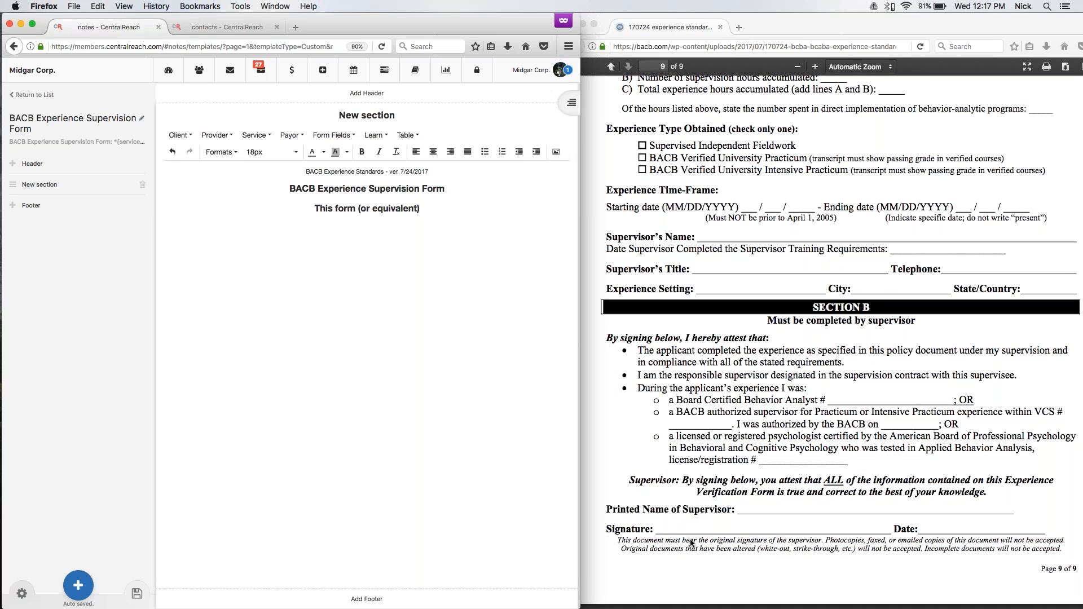
pyautogui.scroll(15, 702, 542)
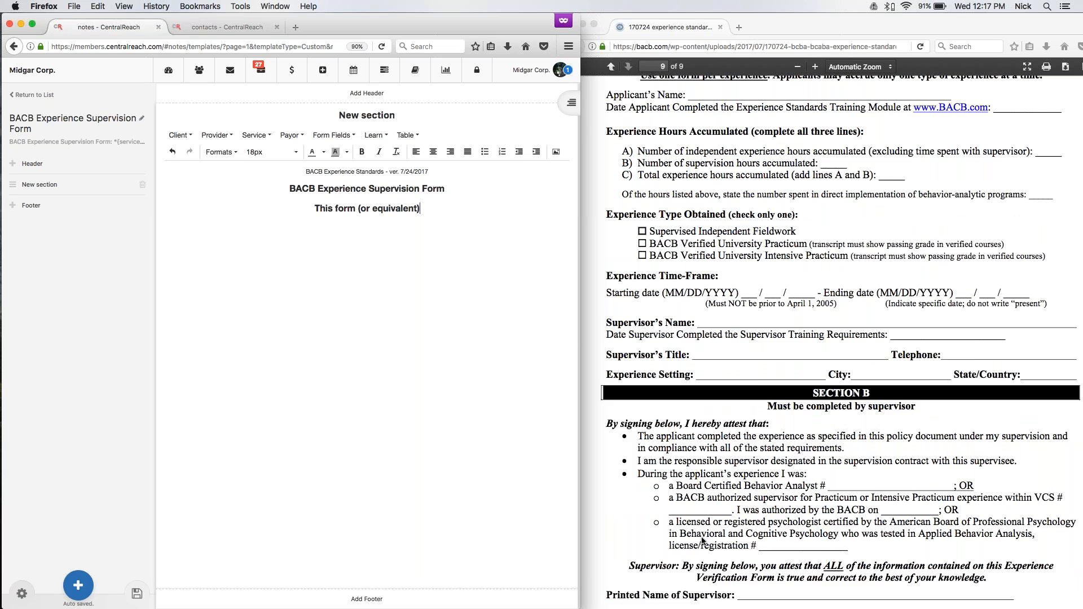
pyautogui.scroll(2, 702, 538)
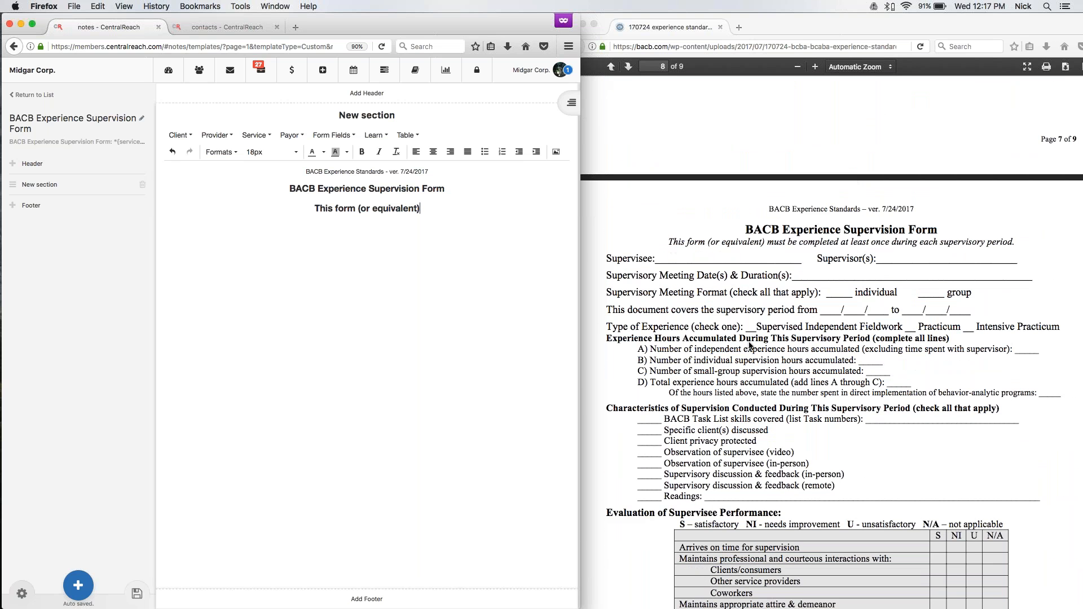
pyautogui.write('must be co')
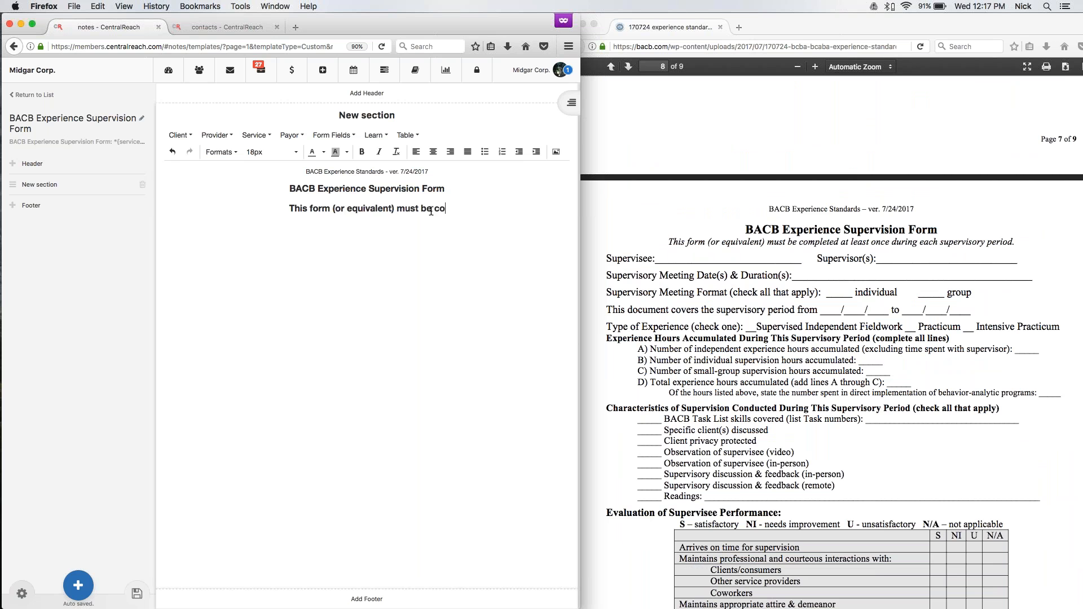
pyautogui.write('mpleted at le')
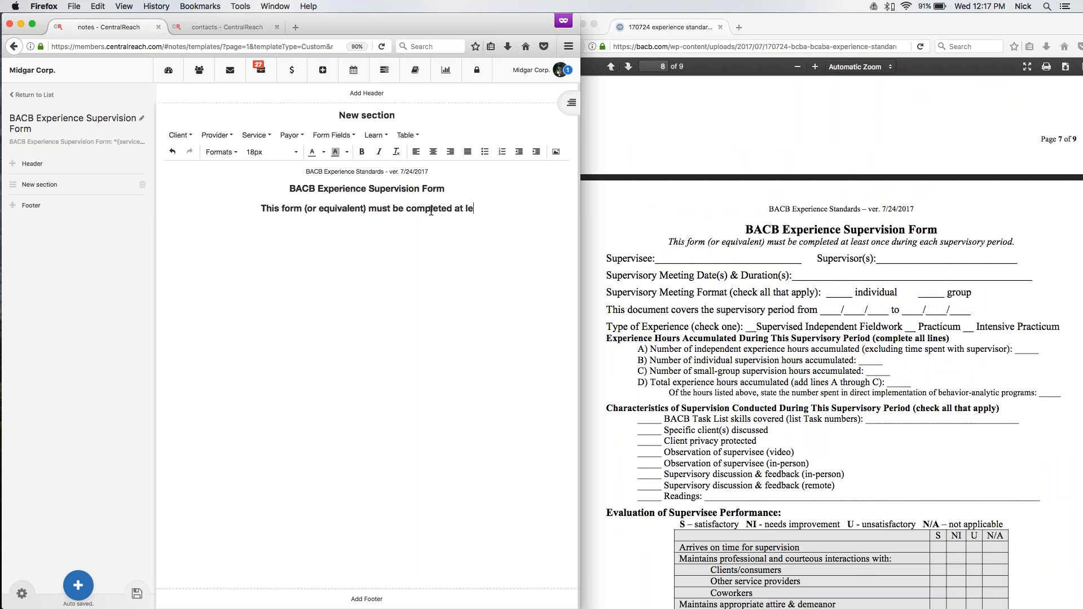
pyautogui.write('ast once during ea')
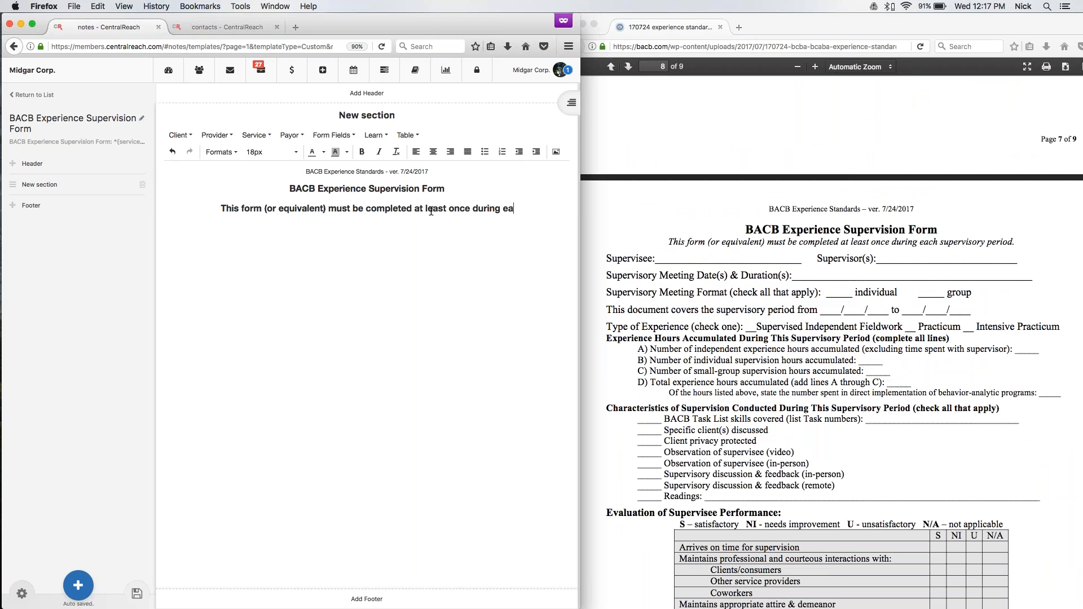
pyautogui.write('ch supervisior')
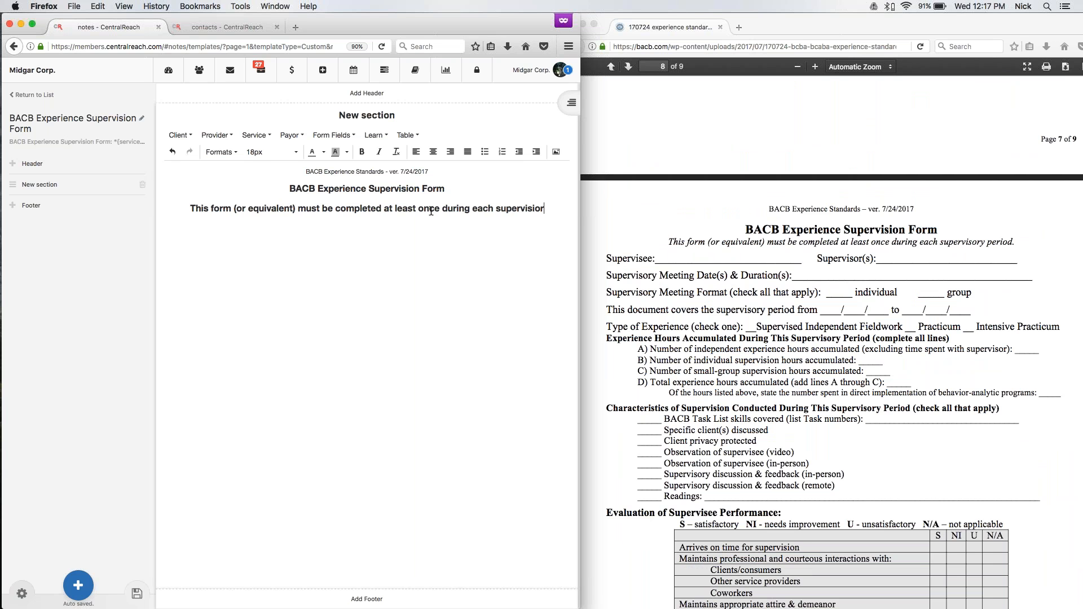
pyautogui.press('BackSpace')
pyautogui.press('BackSpace')
pyautogui.press('BackSpace')
pyautogui.press('BackSpace')
pyautogui.write('sory period')
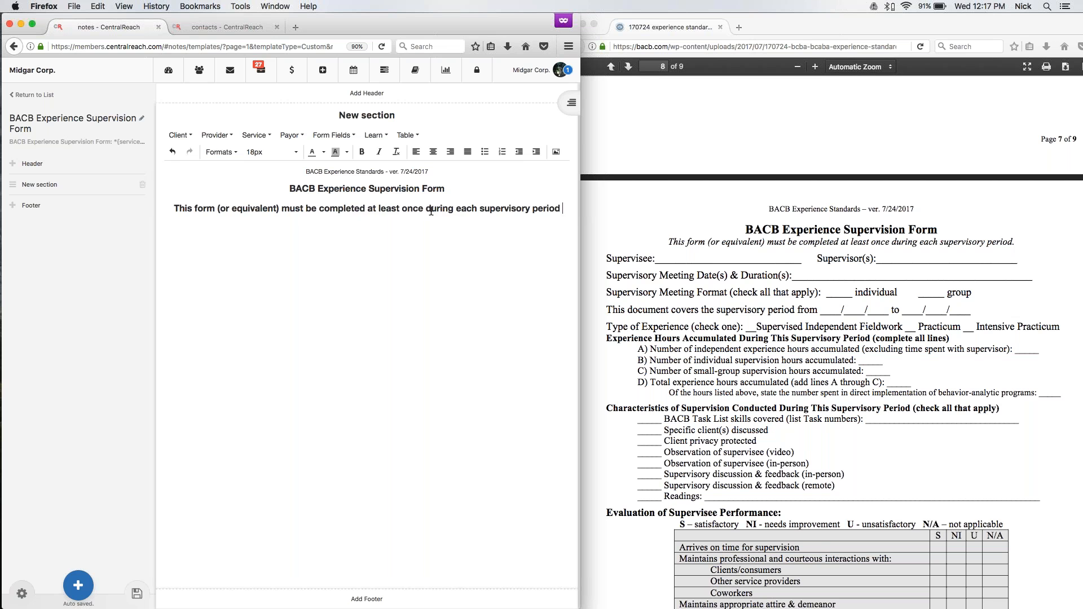
# Format the "This form (or equivalent)..." line as non-bold, italic 12px text.
pyautogui.moveTo(567, 210); pyautogui.dragTo(168, 207)
pyautogui.click(363, 154)
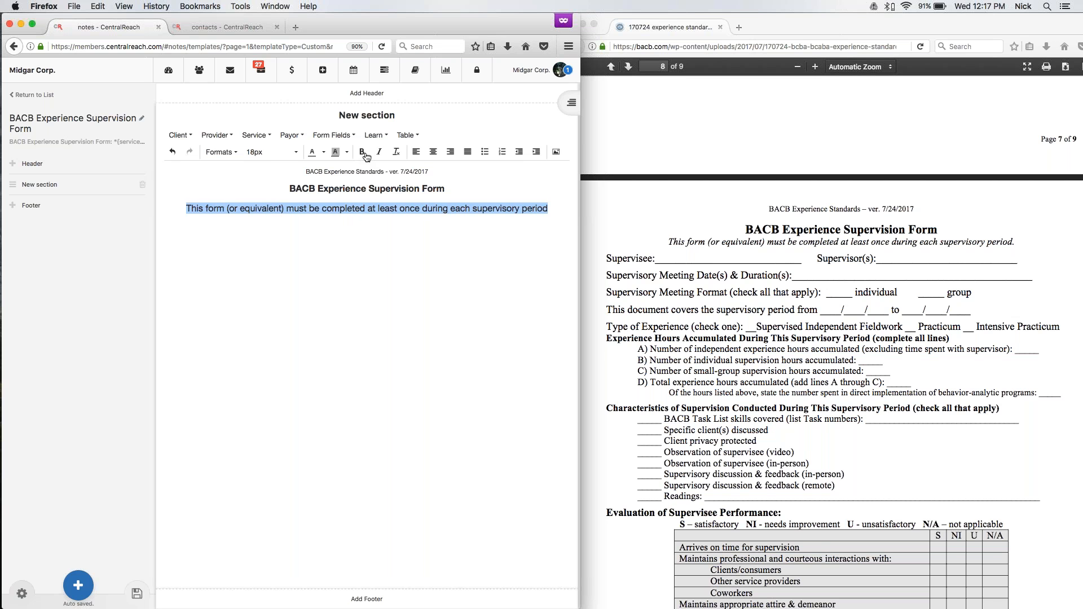
pyautogui.click(379, 152)
pyautogui.click(289, 152)
pyautogui.click(258, 198)
pyautogui.click(493, 242)
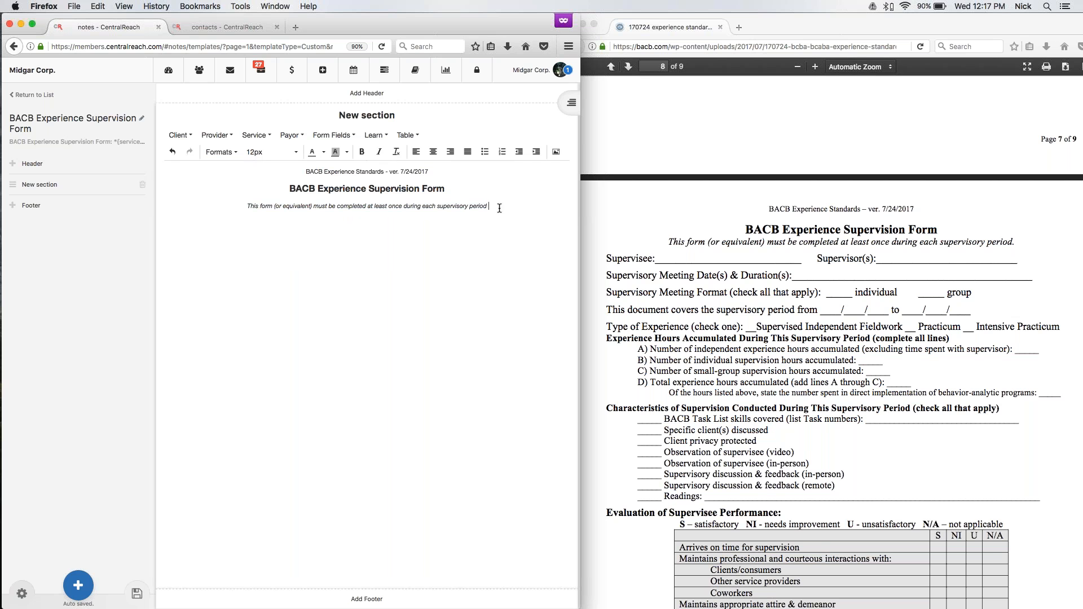
# Insert a table with two columns and one row below the italic line.
pyautogui.press('Return')
pyautogui.click(407, 135)
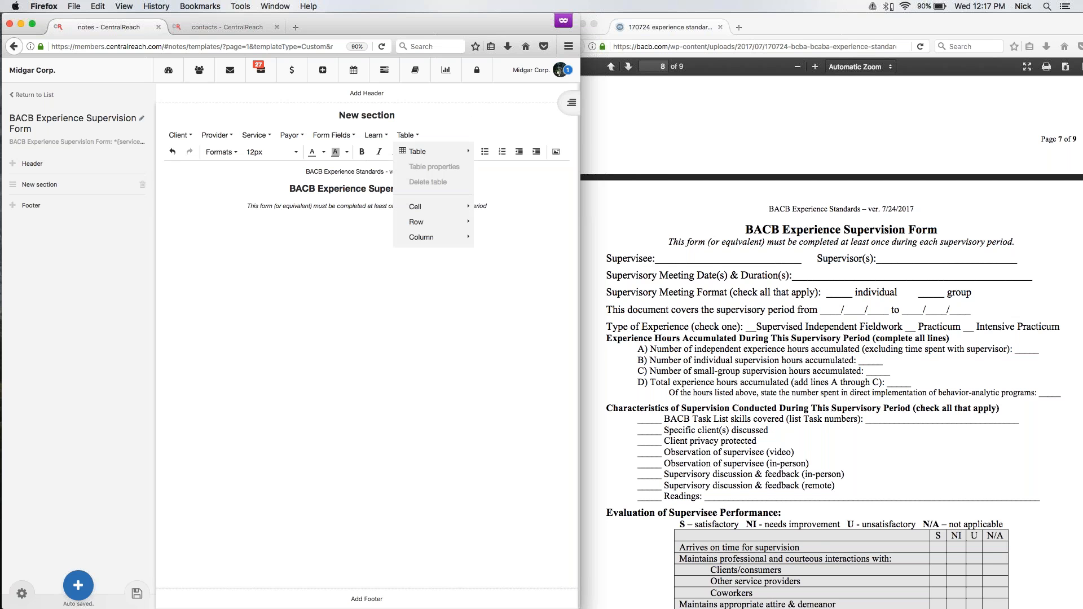
pyautogui.moveTo(421, 152)
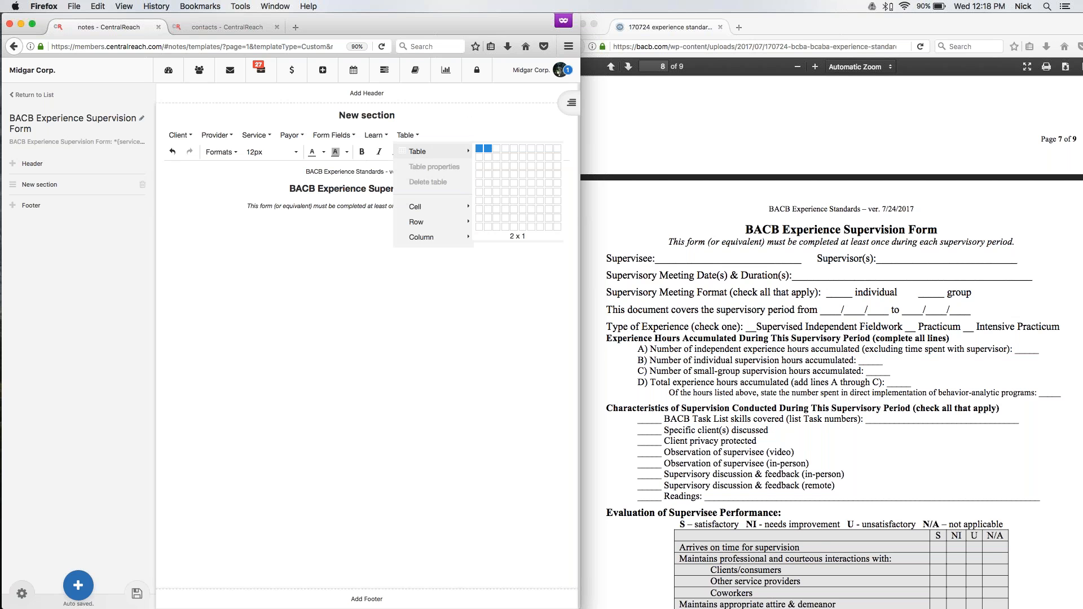
pyautogui.click(488, 148)
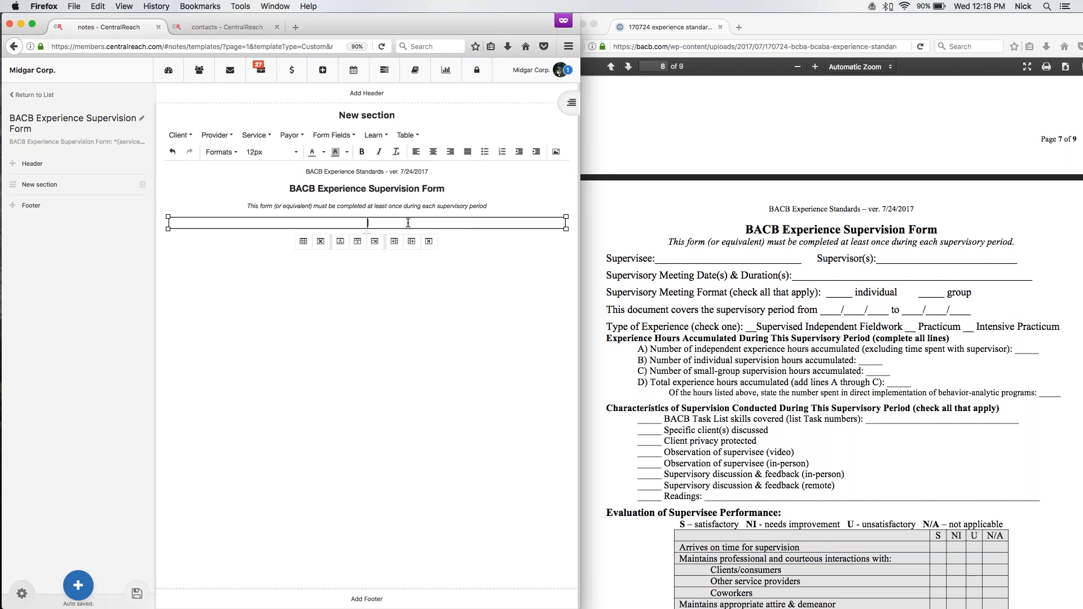
# Set the new table's border to 0 in its table properties.
pyautogui.click(407, 136)
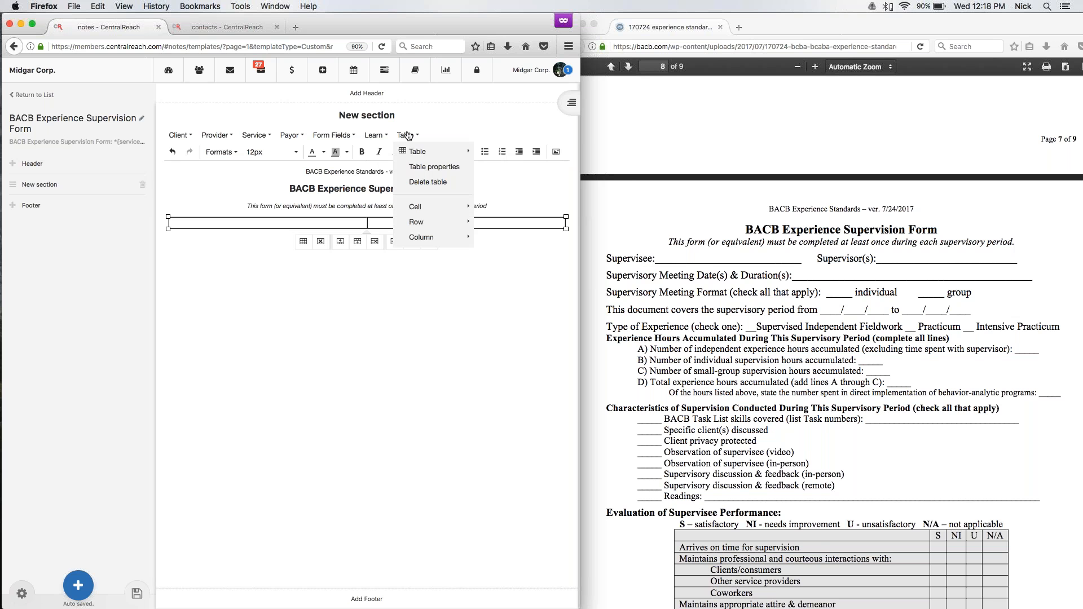
pyautogui.click(430, 168)
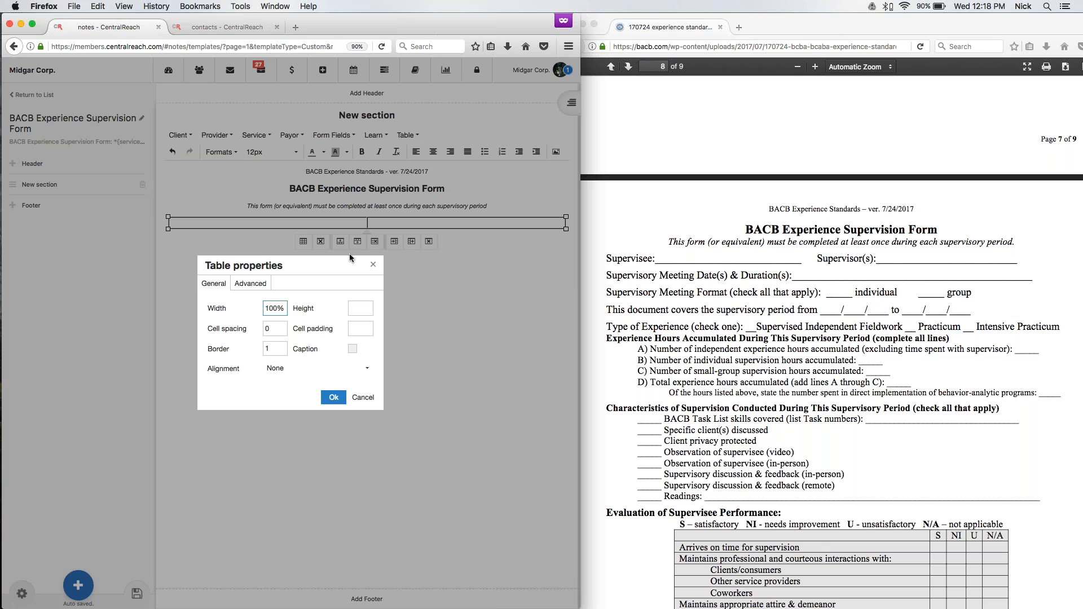
pyautogui.click(281, 348)
pyautogui.press('BackSpace')
pyautogui.write('0')
pyautogui.click(333, 397)
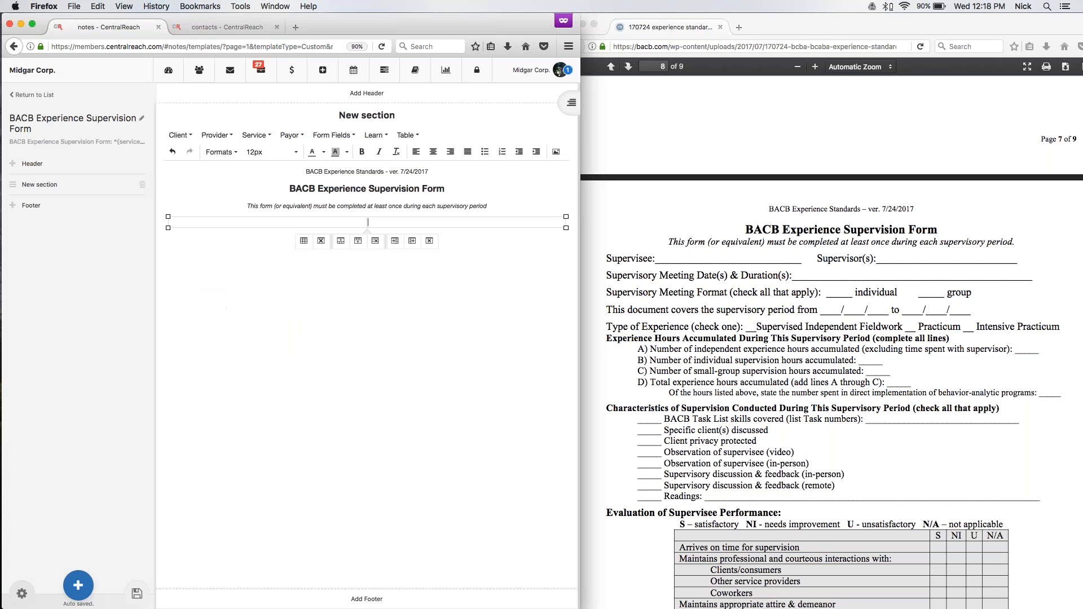
# Label the first table cell "Supervisee:" and the second cell "Supervisor(s):".
pyautogui.click(224, 224)
pyautogui.write('Supervisee:')
pyautogui.click(559, 223)
pyautogui.write('Supervisor(s):')
# Try the Client Full Name field after the "Supervisee:" label, and delete it again.
pyautogui.click(240, 221)
pyautogui.click(180, 135)
pyautogui.moveTo(225, 167)
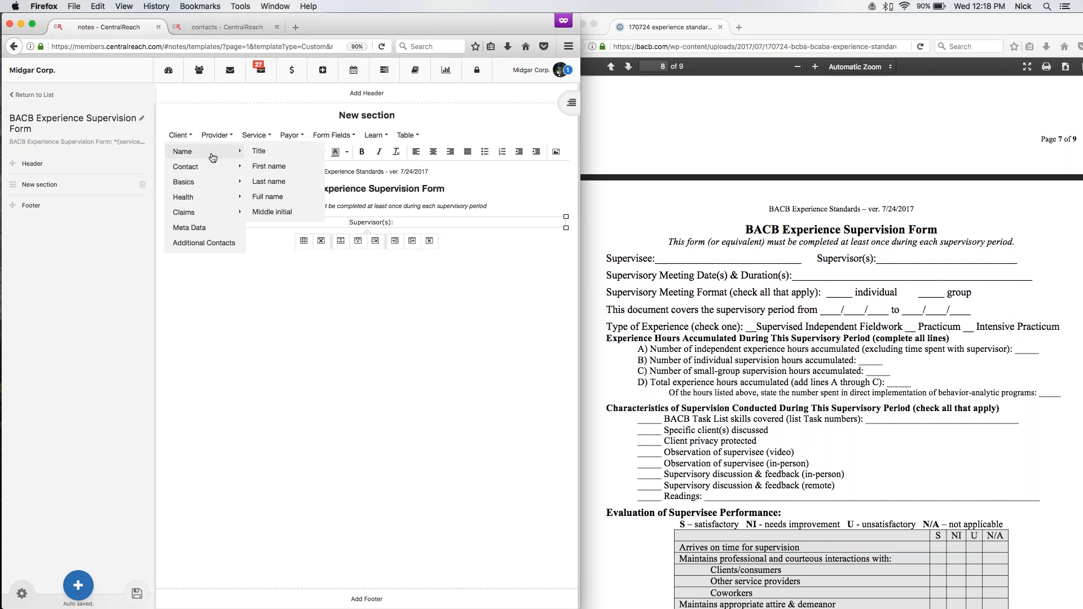
pyautogui.click(271, 197)
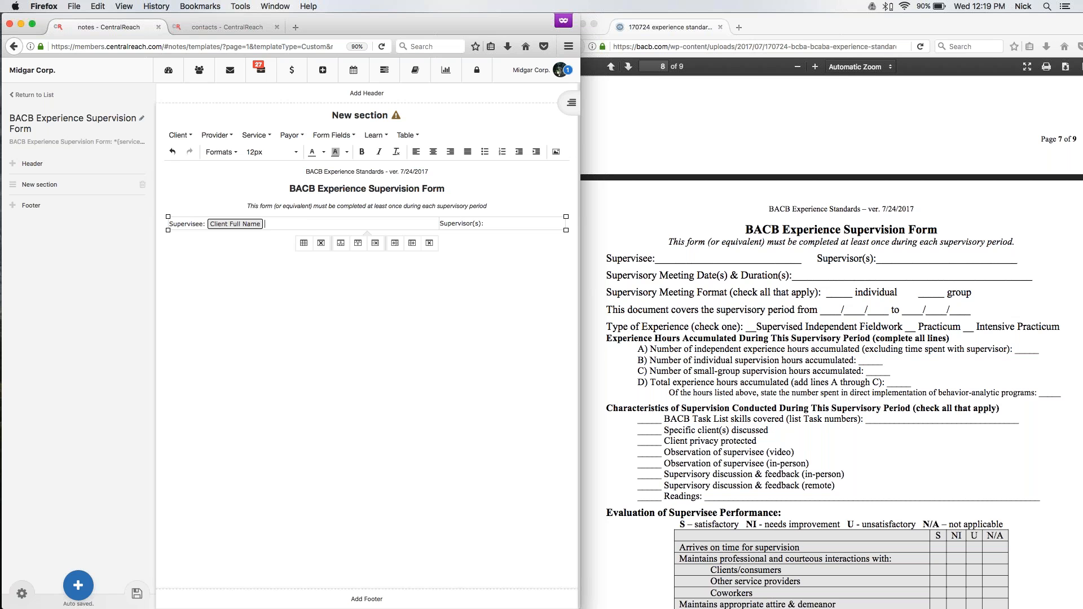
pyautogui.moveTo(206, 223); pyautogui.dragTo(305, 224)
pyautogui.press('BackSpace')
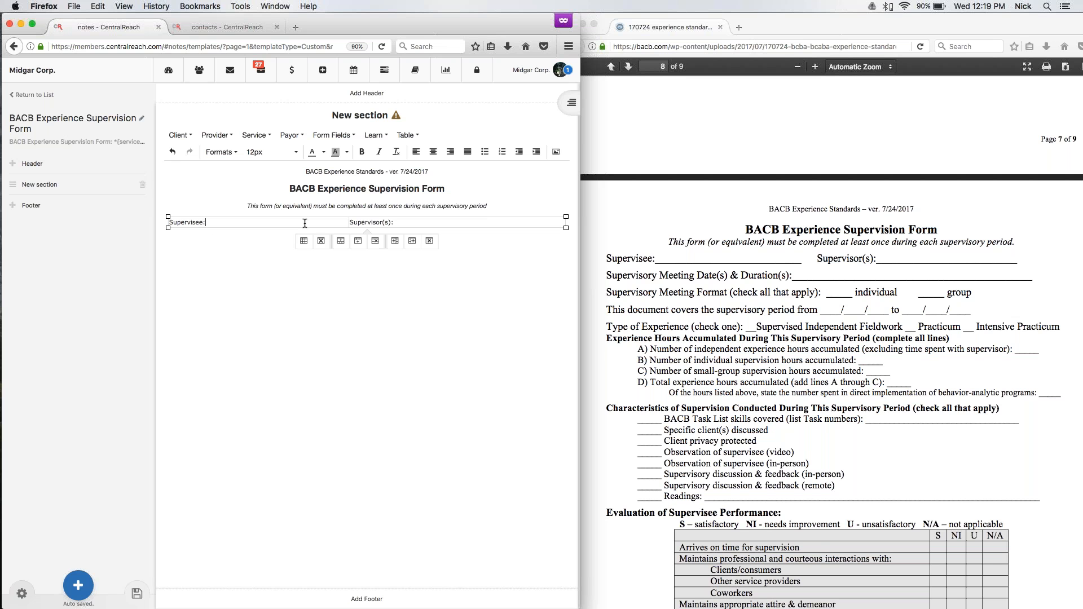
# Insert a Text box form field after the "Supervisee:" label.
pyautogui.click(330, 135)
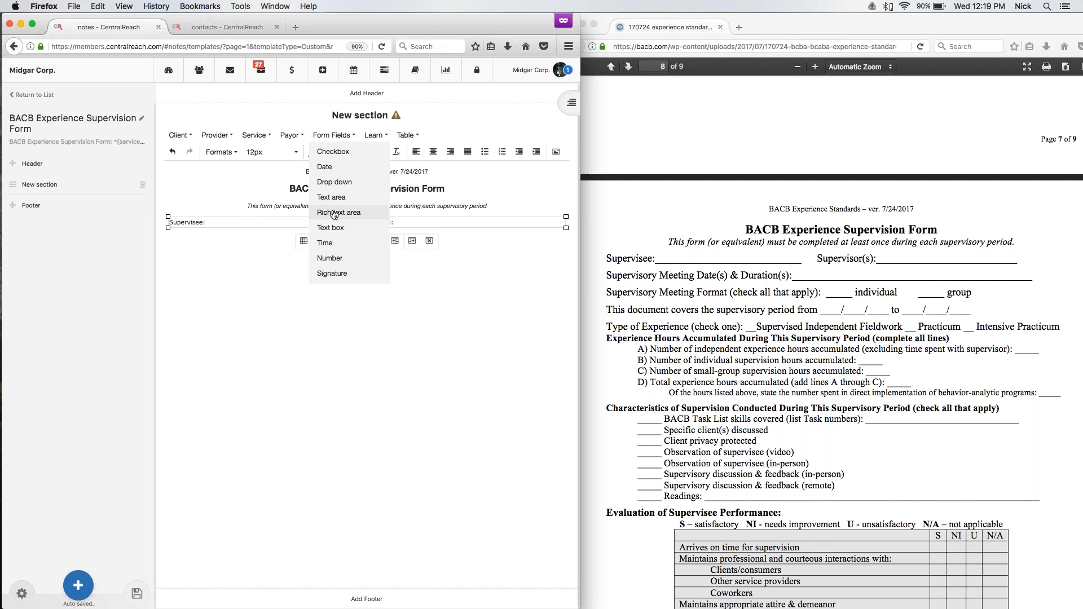
pyautogui.click(335, 229)
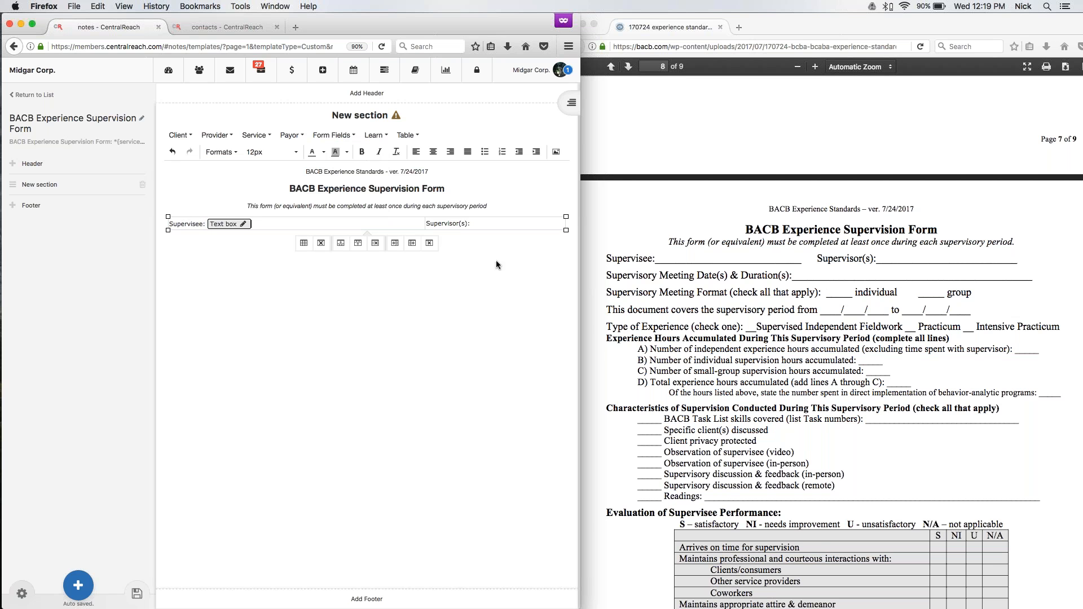
pyautogui.write('n')
pyautogui.press('BackSpace')
# Insert the provider's Full name and Credentials fields after the "Supervisor(s):" label.
pyautogui.click(216, 135)
pyautogui.moveTo(225, 151)
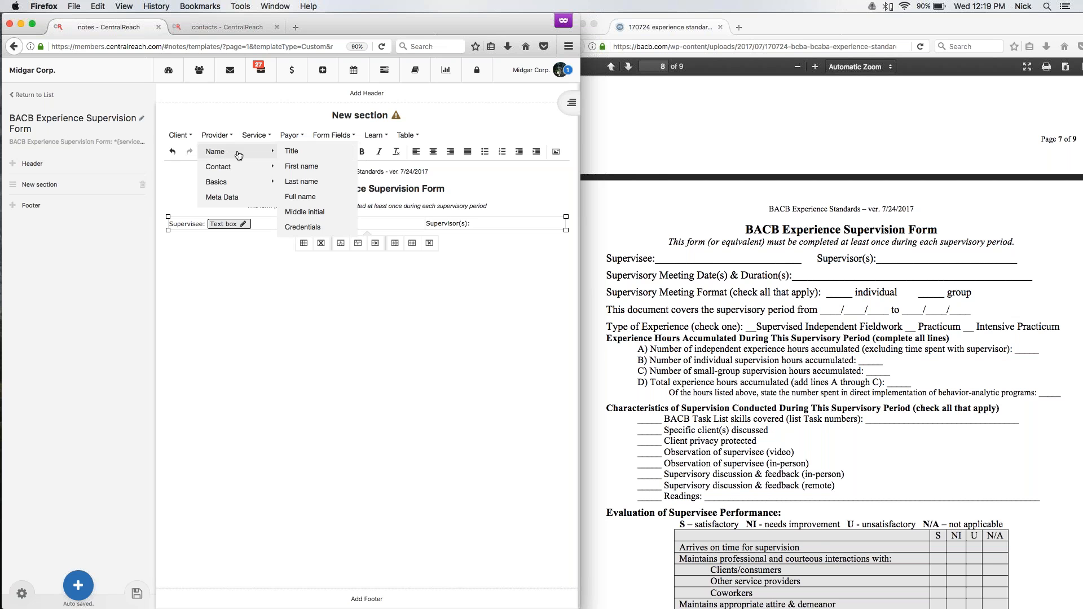
pyautogui.click(307, 196)
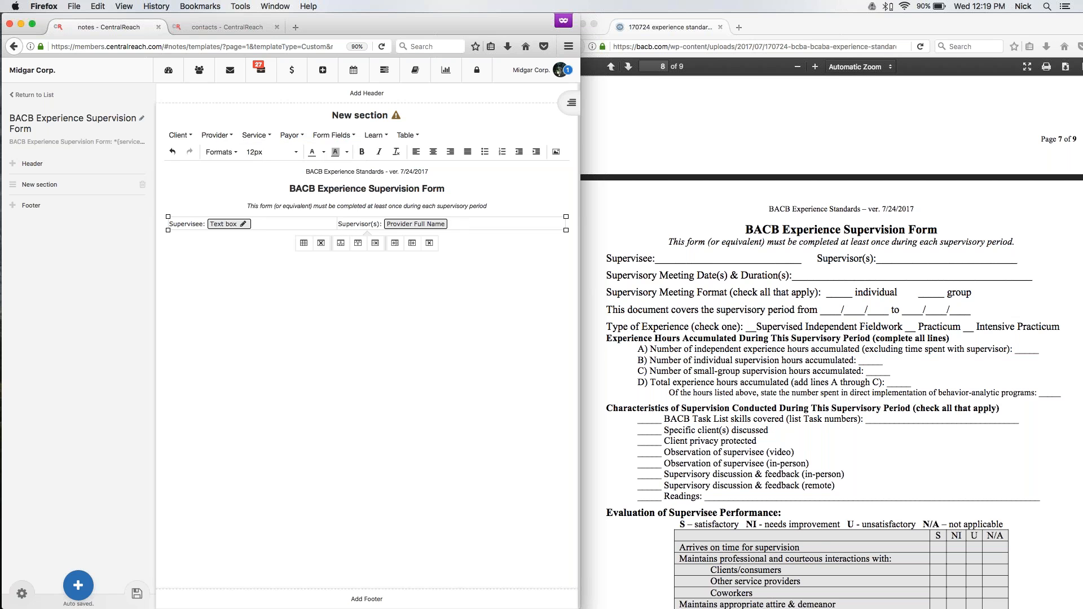
pyautogui.click(225, 137)
pyautogui.moveTo(226, 151)
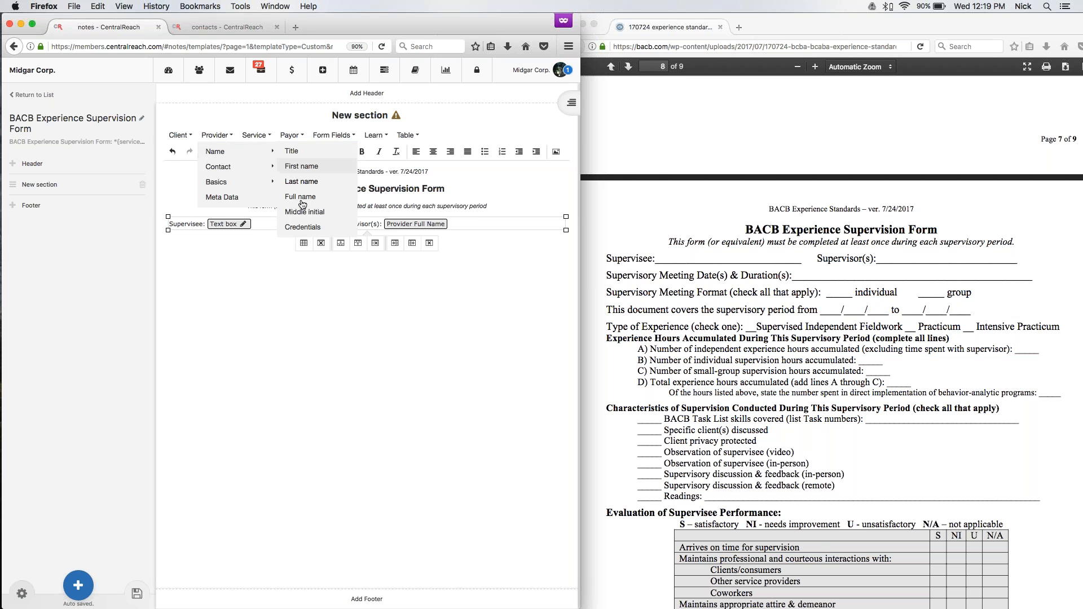
pyautogui.click(303, 227)
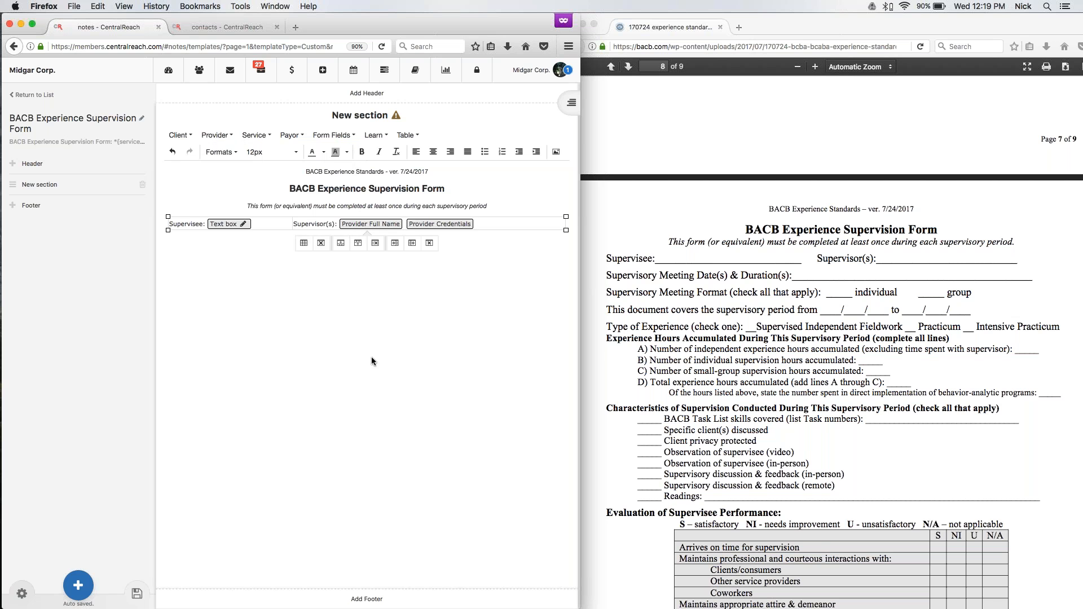
# Widen the Supervisee column of the table by moving the column divider toward the Supervisor(s) cell.
pyautogui.click(401, 342)
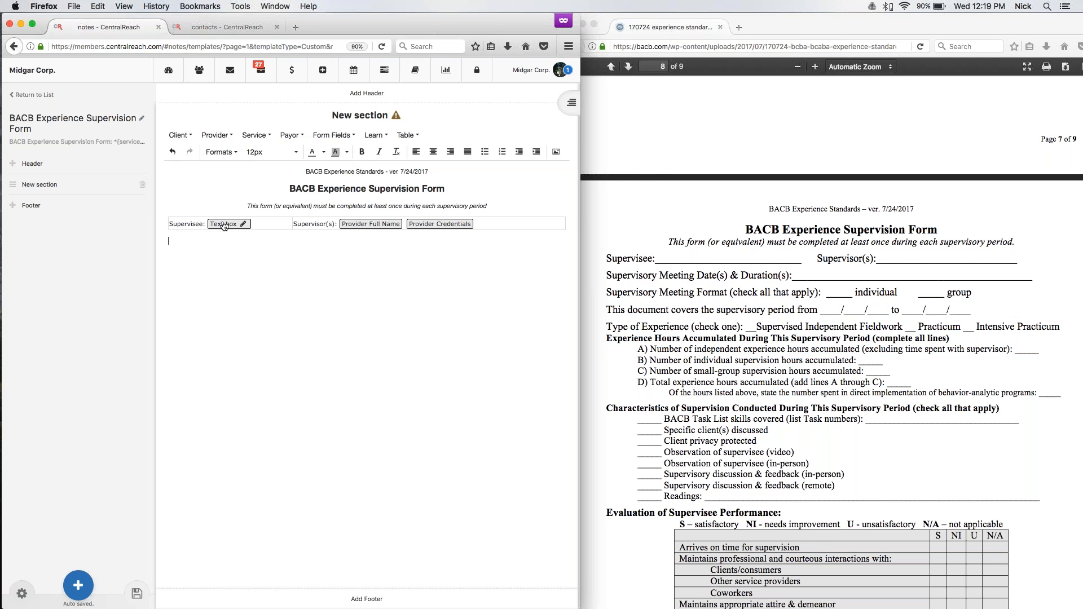
pyautogui.moveTo(293, 223); pyautogui.dragTo(345, 225)
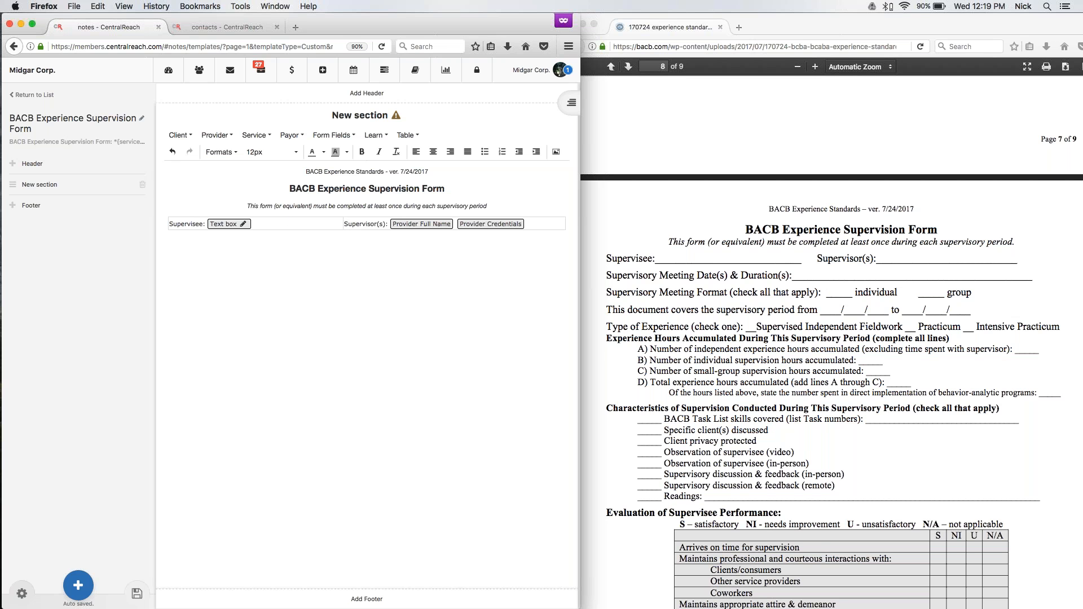
pyautogui.moveTo(343, 223)
pyautogui.mouseDown()
pyautogui.moveTo(324, 224)
pyautogui.moveTo(344, 224)
pyautogui.mouseUp()
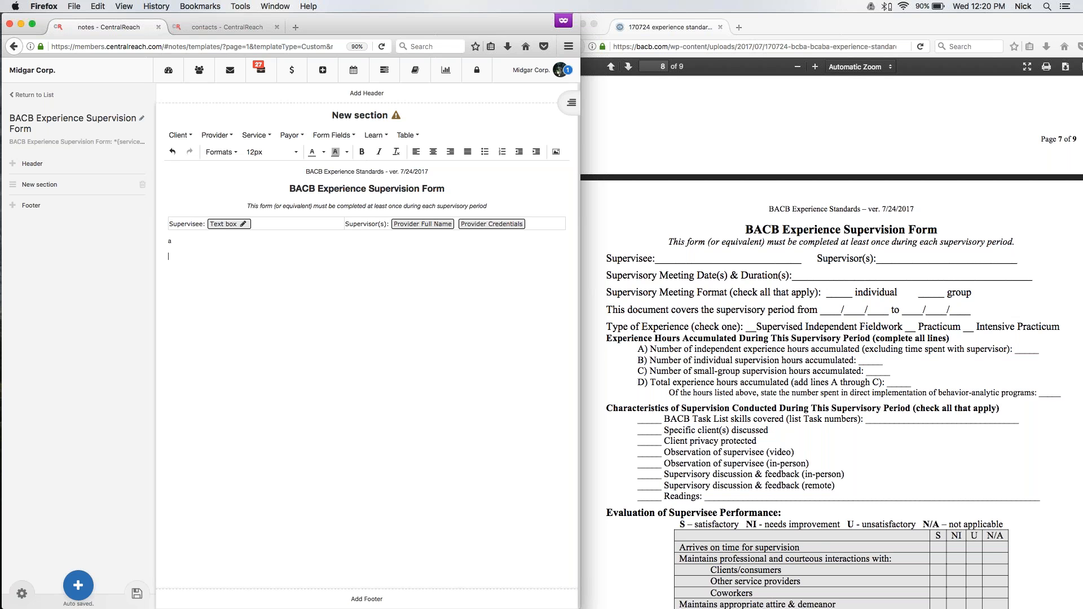
# Insert a table with two columns and four rows below the Supervisee and Supervisor(s) table.
pyautogui.click(407, 135)
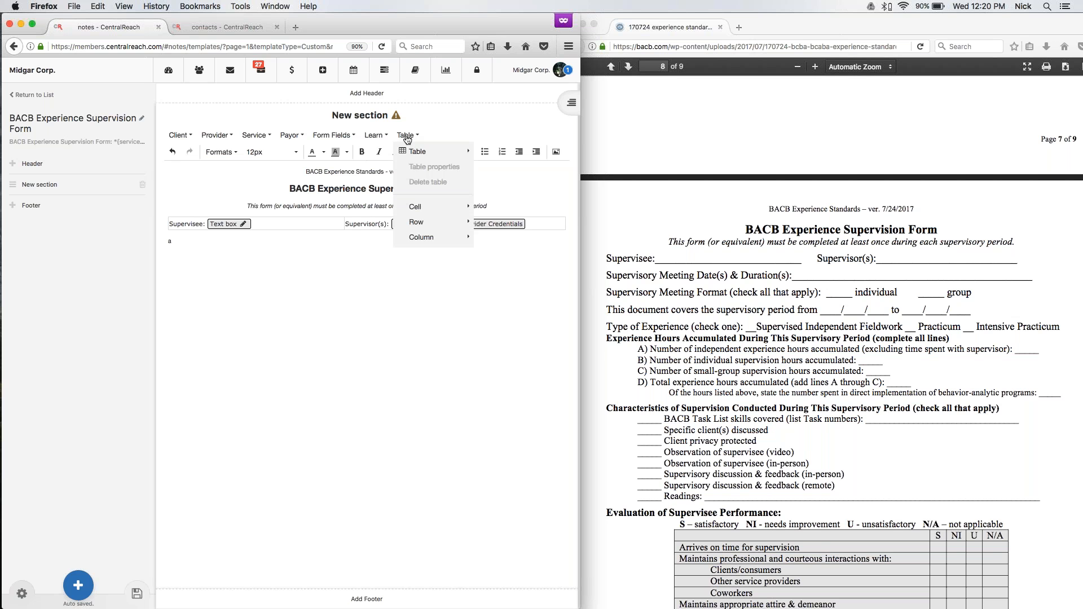
pyautogui.moveTo(428, 151)
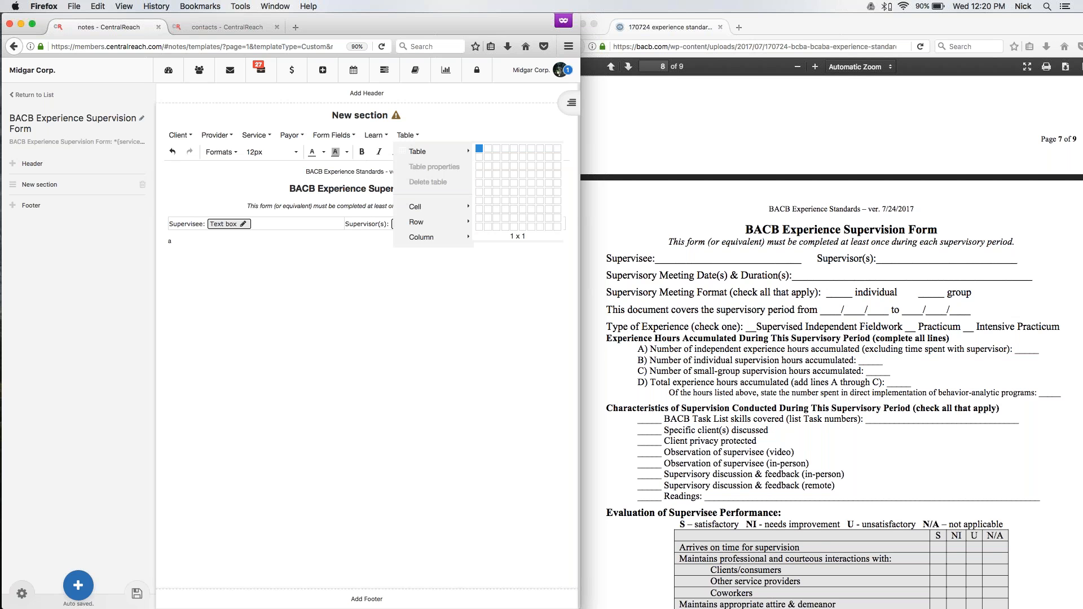
pyautogui.click(486, 172)
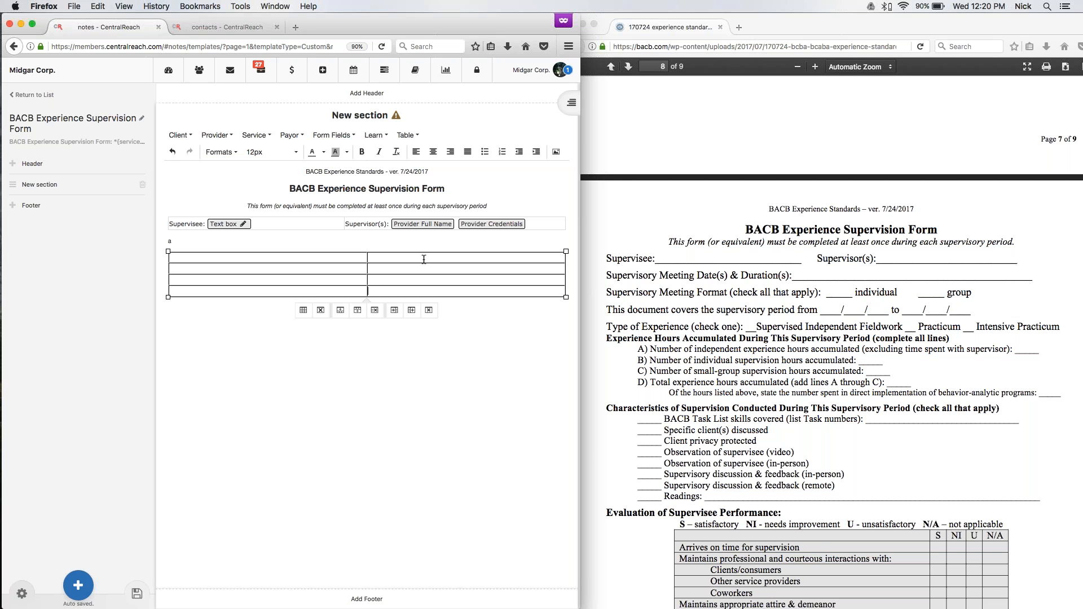
# Merge the two cells in the first row of the new four-row table.
pyautogui.moveTo(423, 259); pyautogui.dragTo(301, 252)
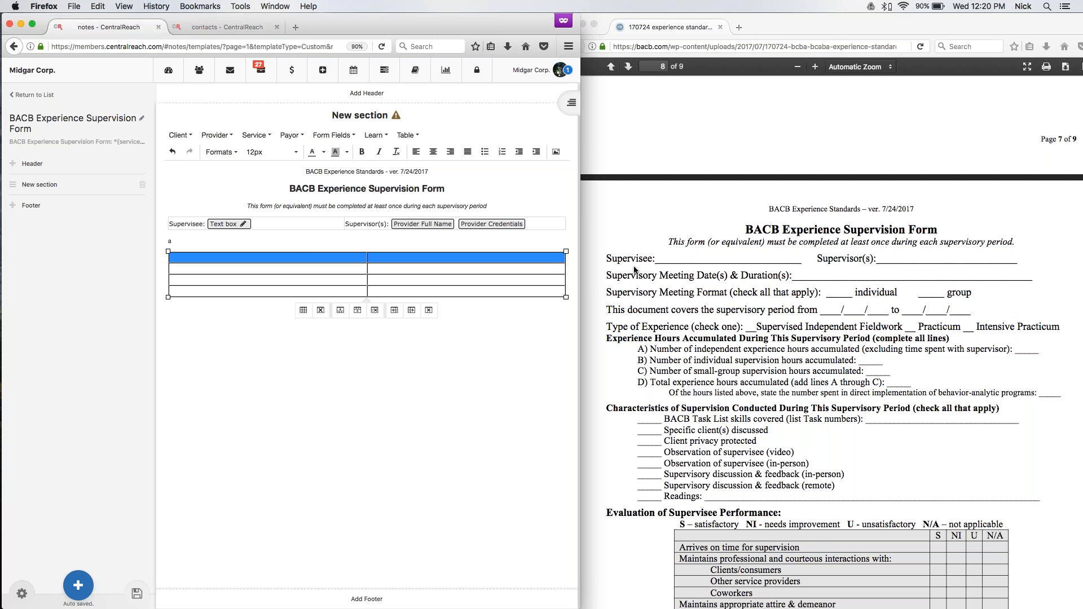
pyautogui.click(407, 134)
pyautogui.moveTo(432, 209)
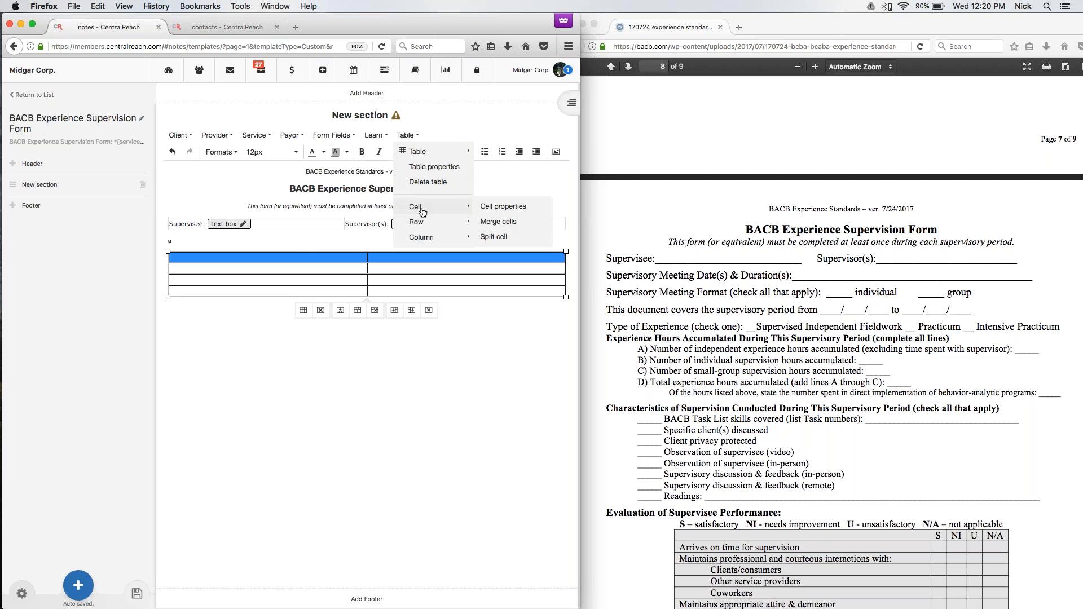
pyautogui.click(497, 223)
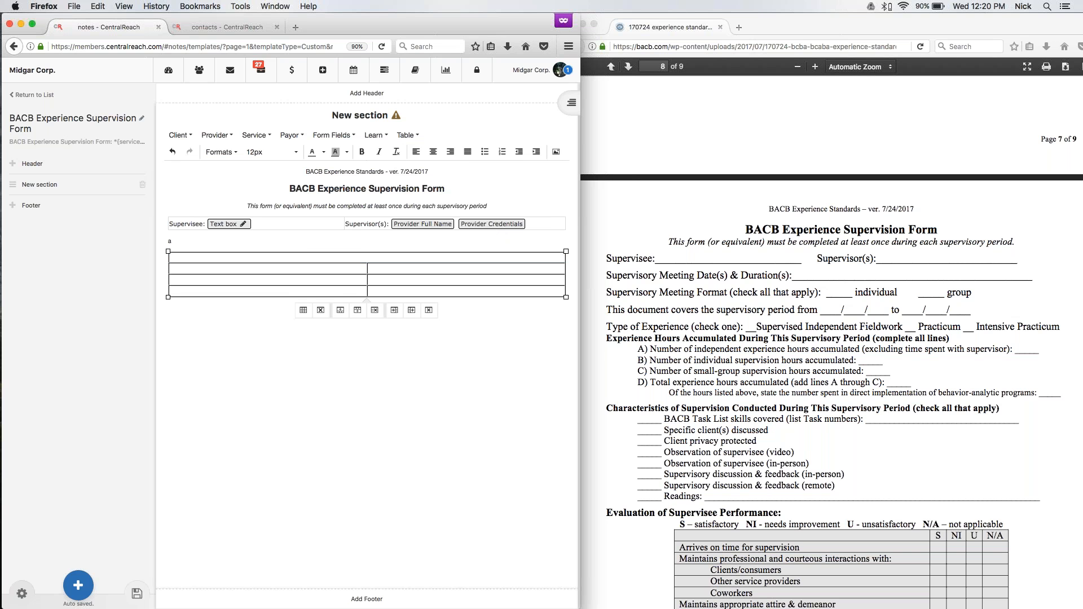
# Enter the label "Supervisory Meeting Date(s) & Duration(s):" in the merged first row.
pyautogui.write('Supervisory Meeting Date(s) & Duration(s')
pyautogui.write(':')
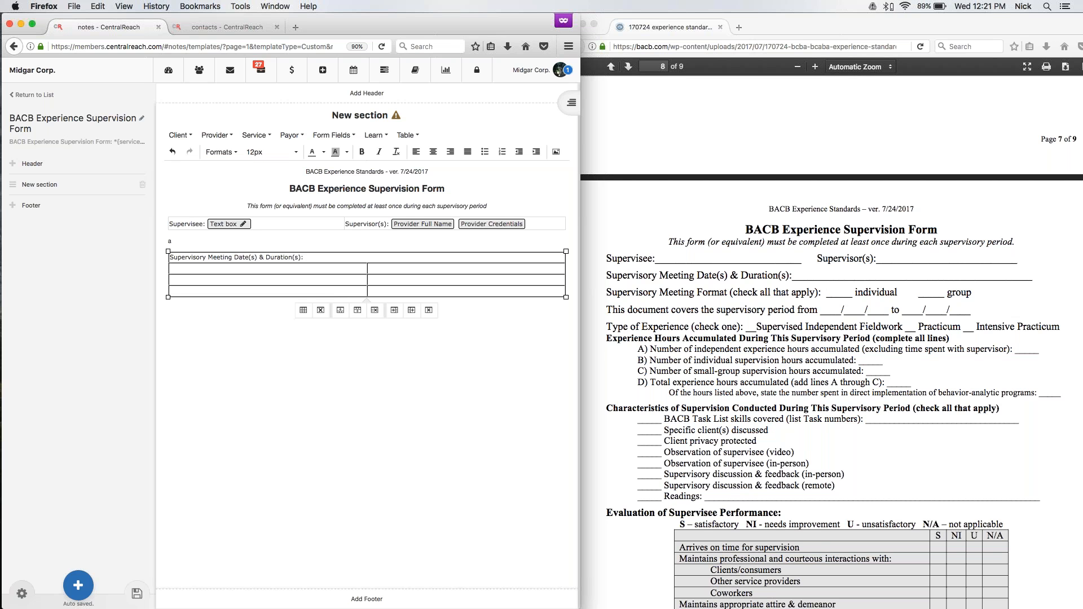
pyautogui.click(256, 135)
pyautogui.moveTo(264, 153)
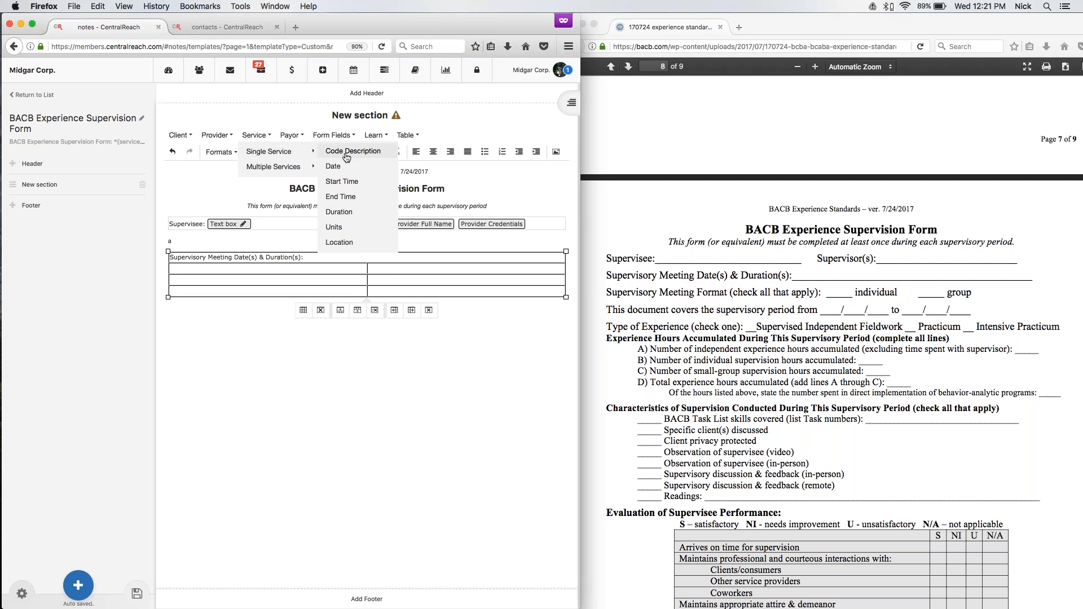
pyautogui.moveTo(292, 135)
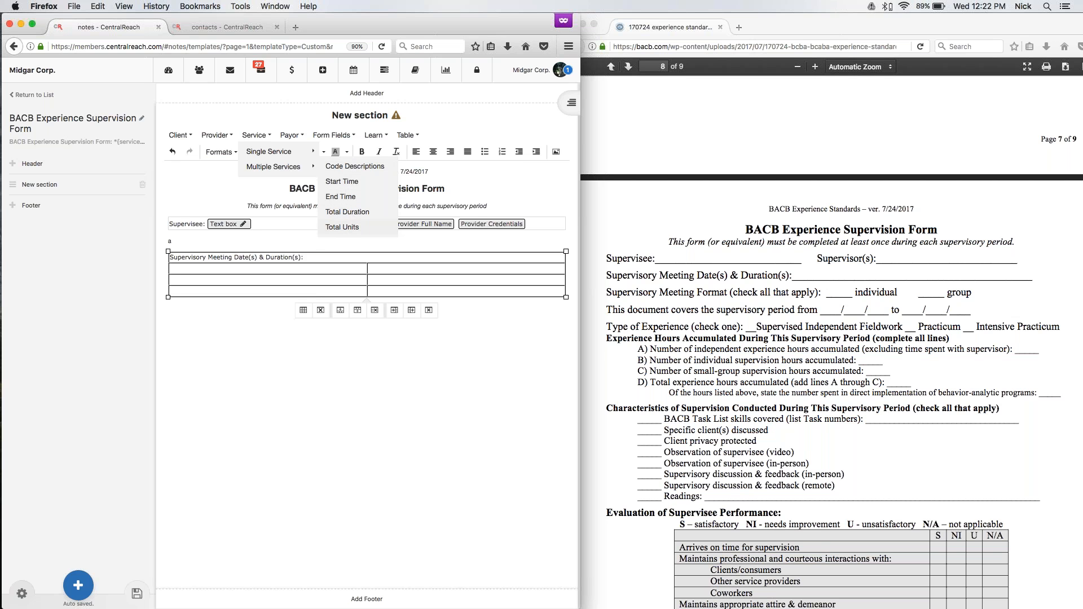
pyautogui.click(317, 254)
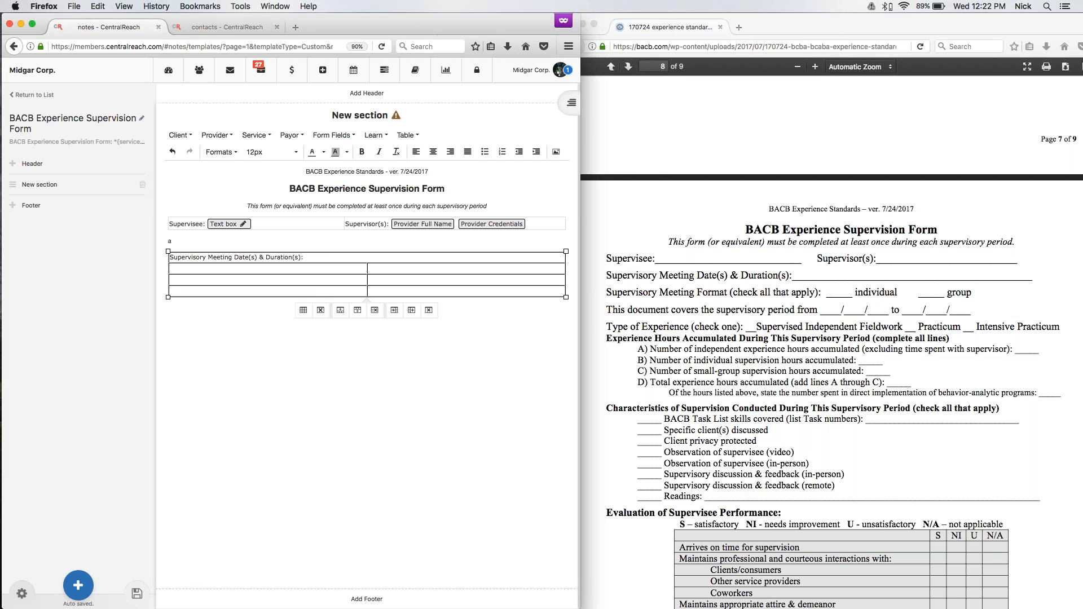
# Insert the single-service Date and Start Time fields after the Date(s) & Duration(s) label, followed by a hyphen.
pyautogui.click(255, 134)
pyautogui.click(334, 167)
pyautogui.click(255, 135)
pyautogui.moveTo(270, 151)
pyautogui.click(342, 181)
pyautogui.write('-')
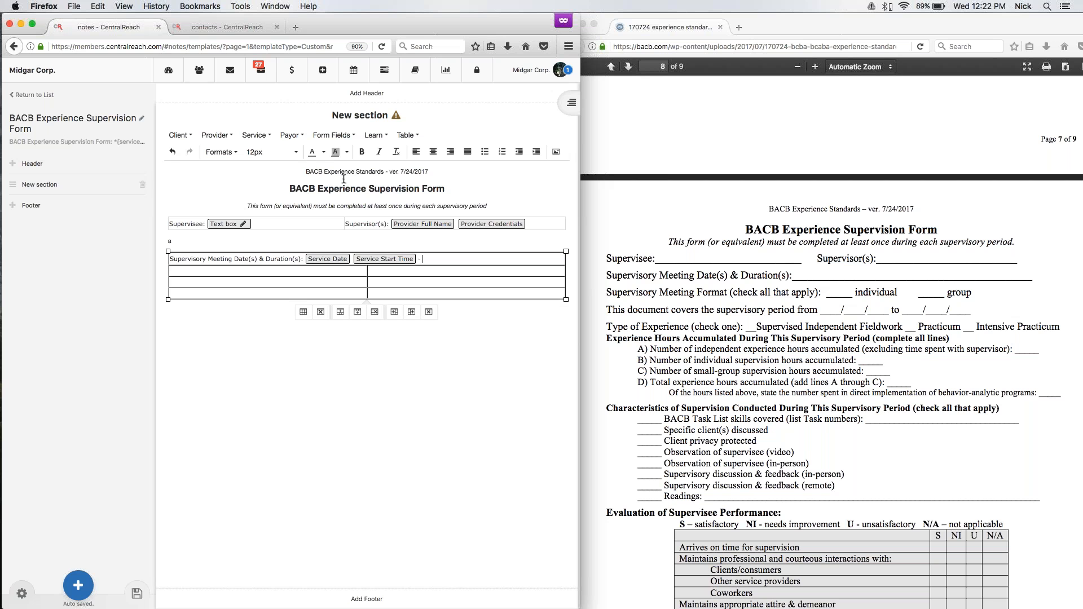
# Insert the single-service End Time and Duration fields after the hyphen in the first row.
pyautogui.click(255, 136)
pyautogui.moveTo(270, 151)
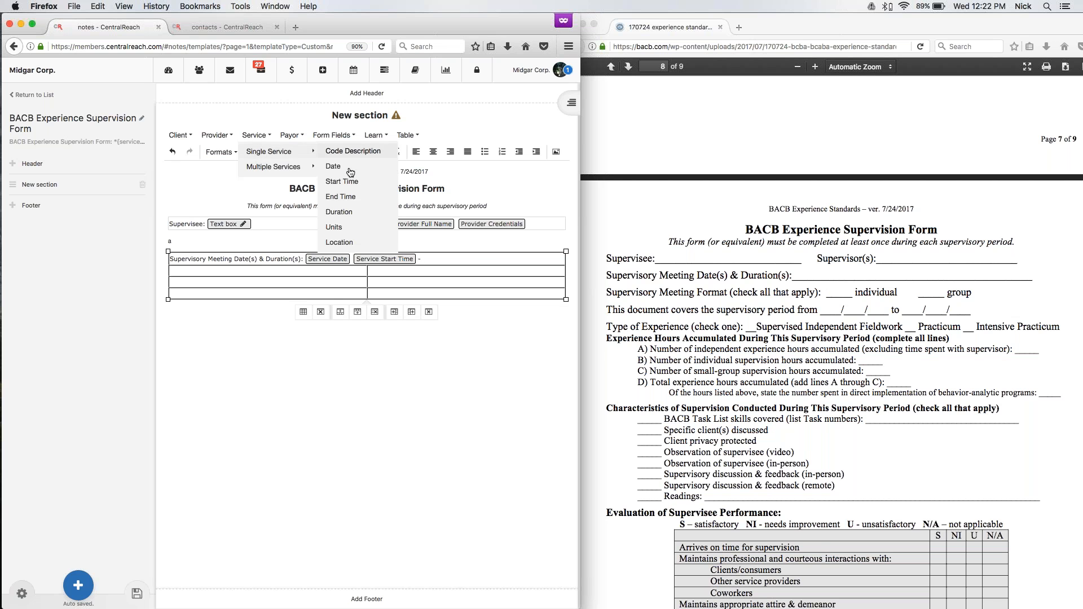
pyautogui.click(339, 192)
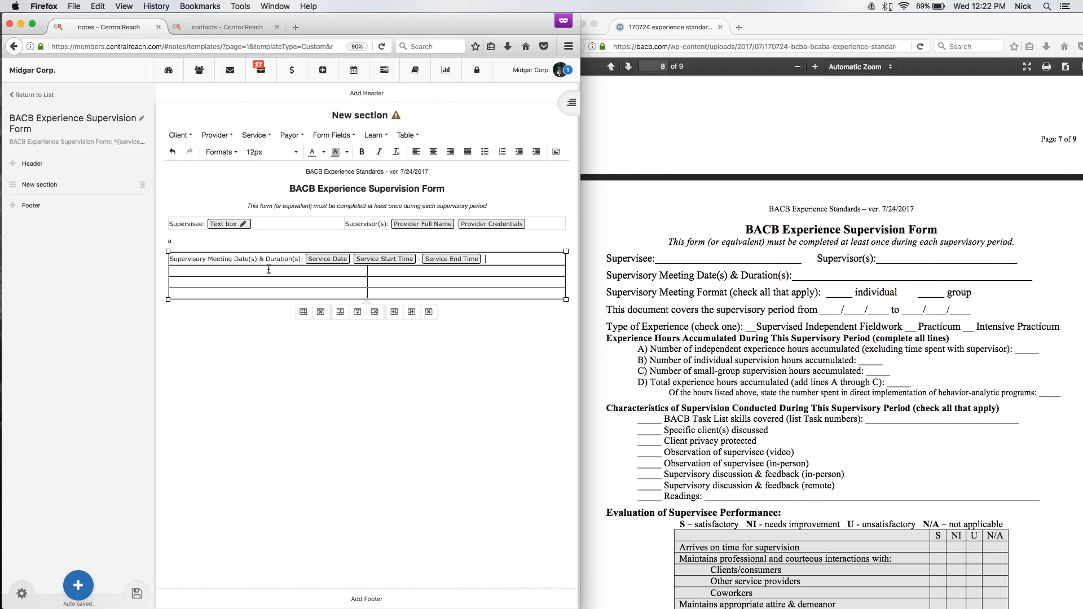
pyautogui.click(255, 136)
pyautogui.moveTo(270, 151)
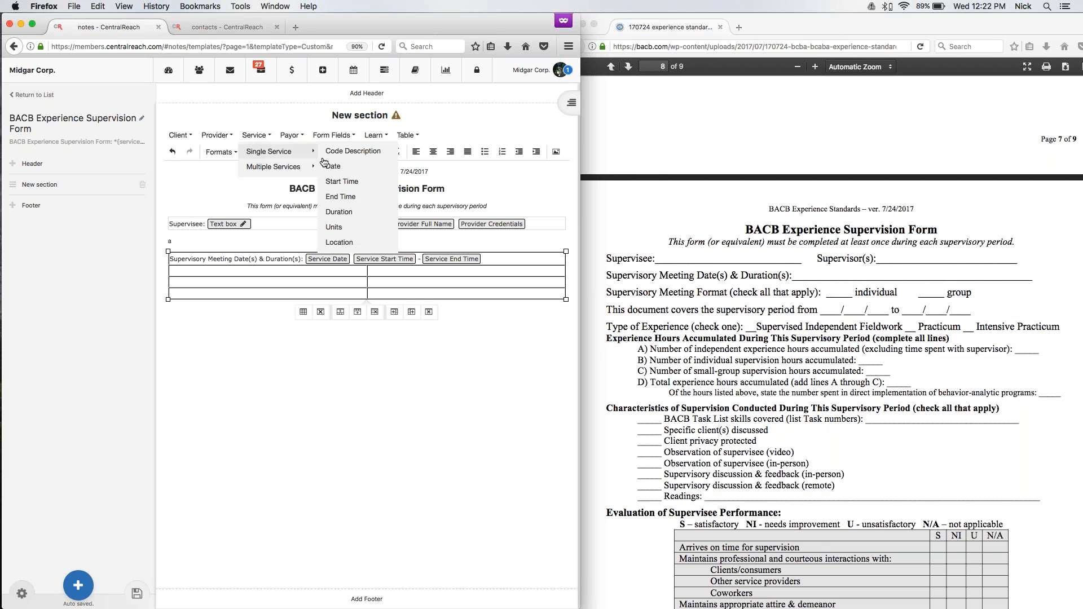
pyautogui.click(339, 212)
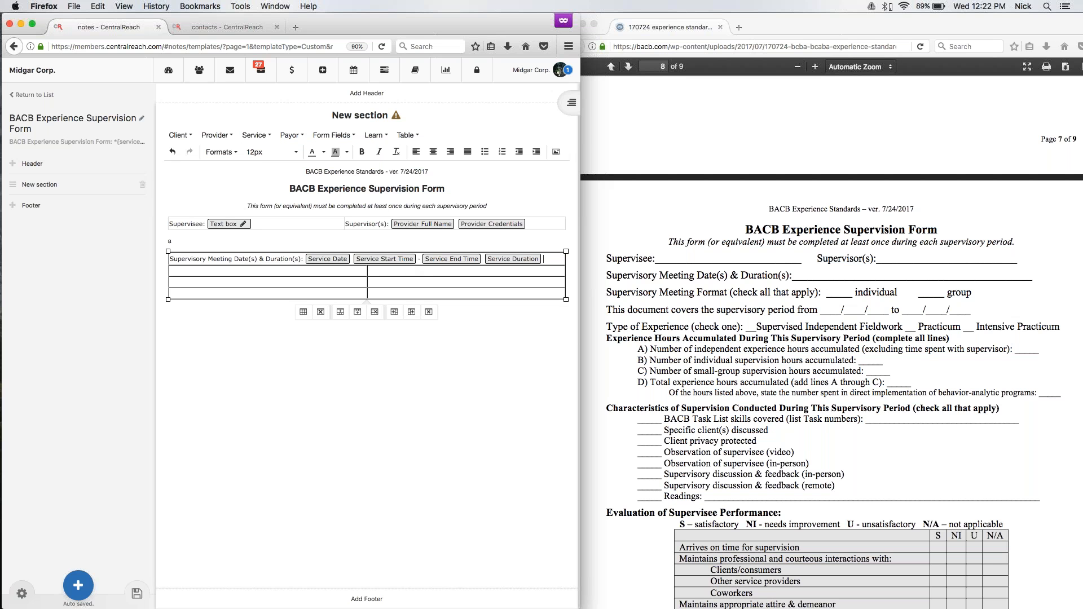
# Merge the two cells in the table's second row.
pyautogui.moveTo(426, 270); pyautogui.dragTo(312, 270)
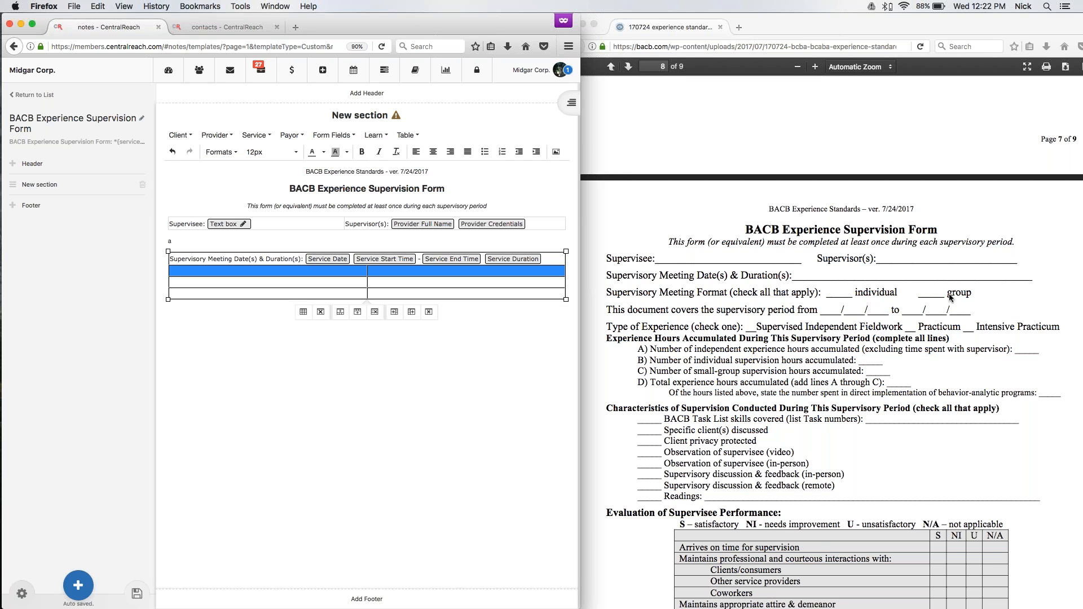
pyautogui.click(408, 137)
pyautogui.moveTo(427, 208)
pyautogui.click(498, 222)
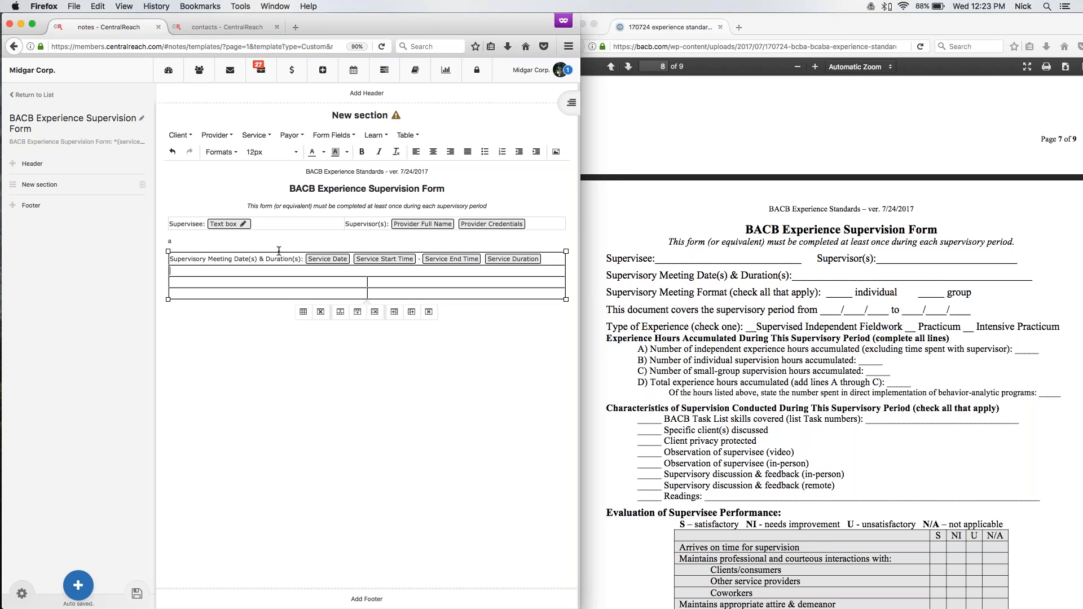
# Enter the label "Supervisory Meeting Format (check all that apply):" in the second row.
pyautogui.write('Supervisory Meeting Format (check all that apply):')
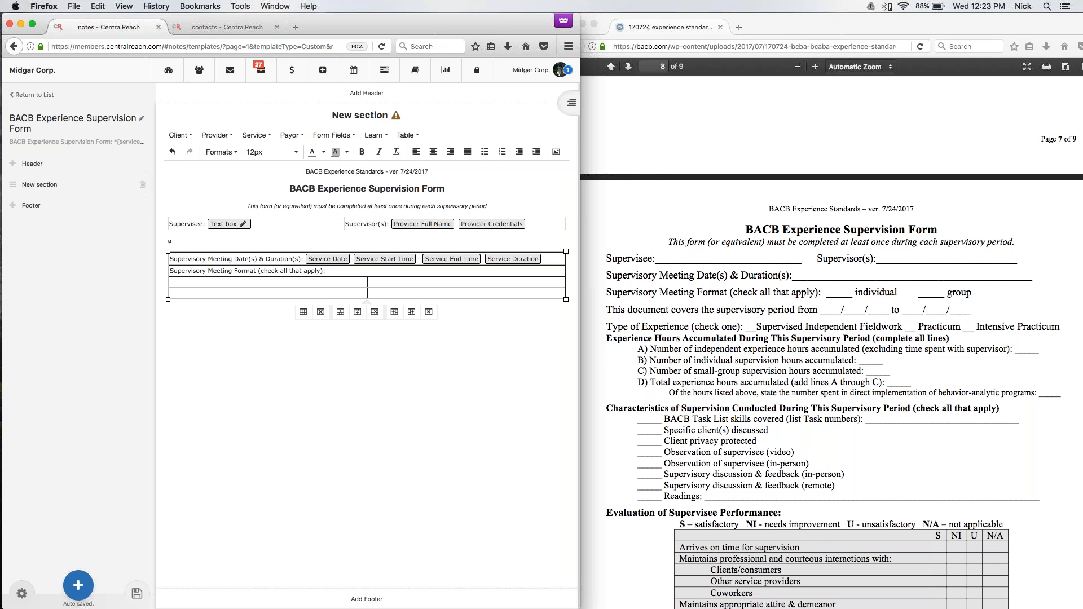
# Add the choices "Individual" and "Group" after the meeting format label, with a Checkbox form field before each.
pyautogui.click(335, 138)
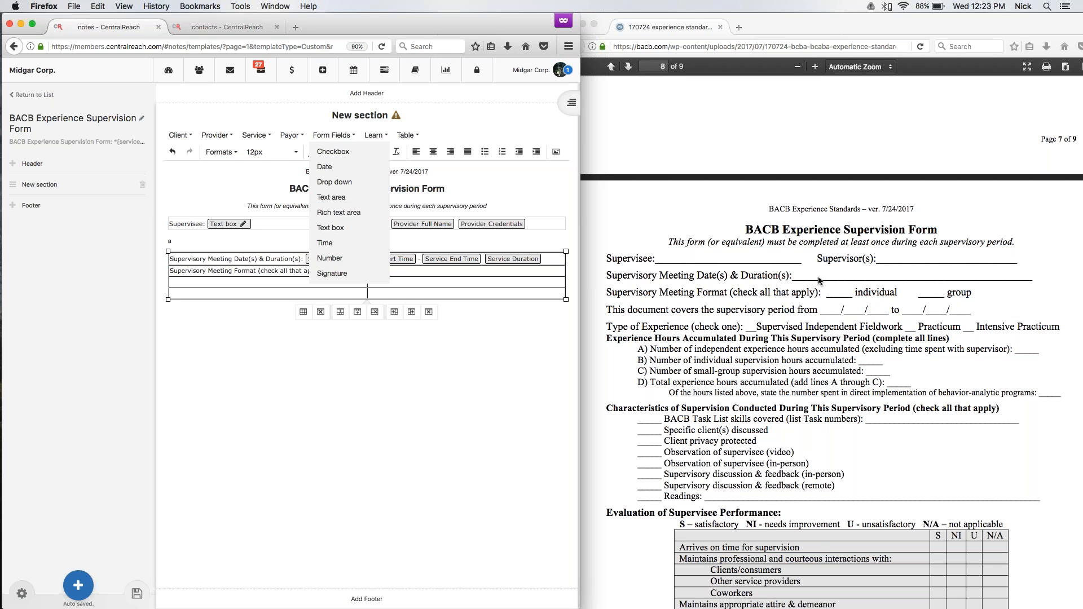
pyautogui.press('Escape')
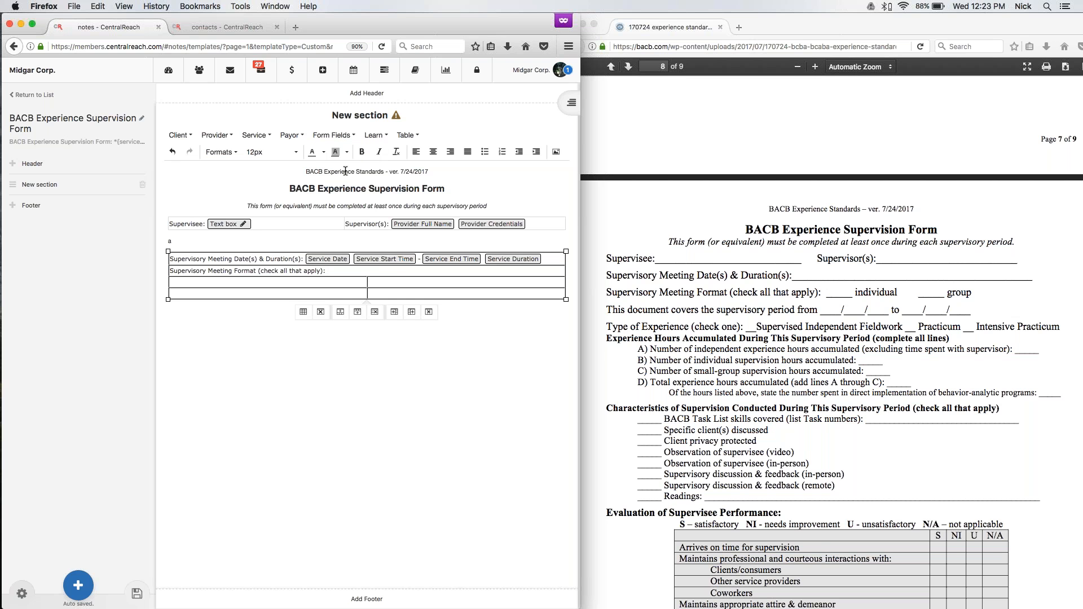
pyautogui.write('Individual Group')
pyautogui.click(334, 135)
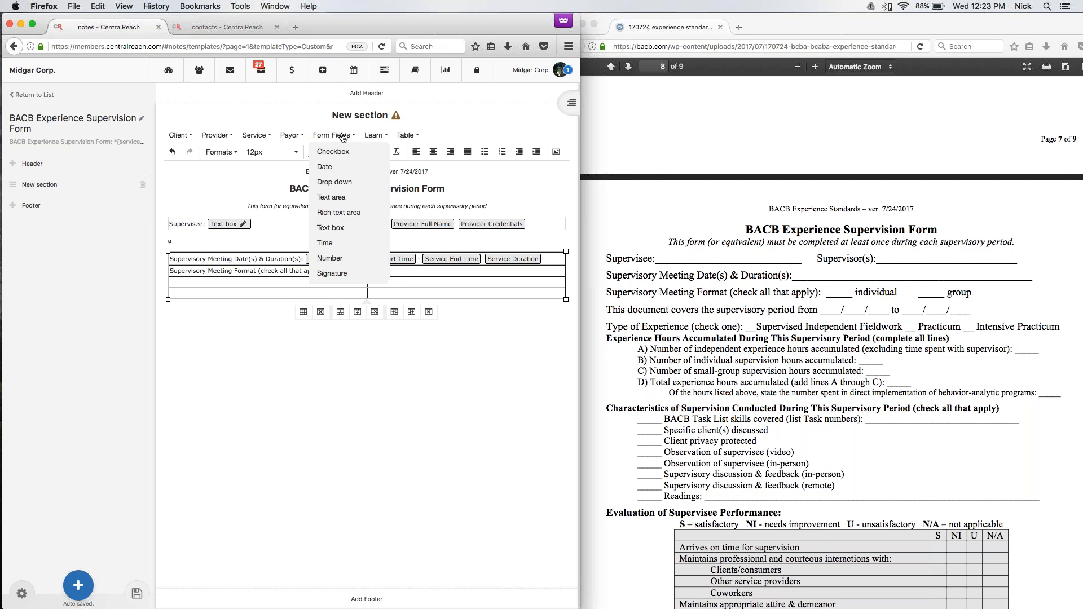
pyautogui.click(342, 154)
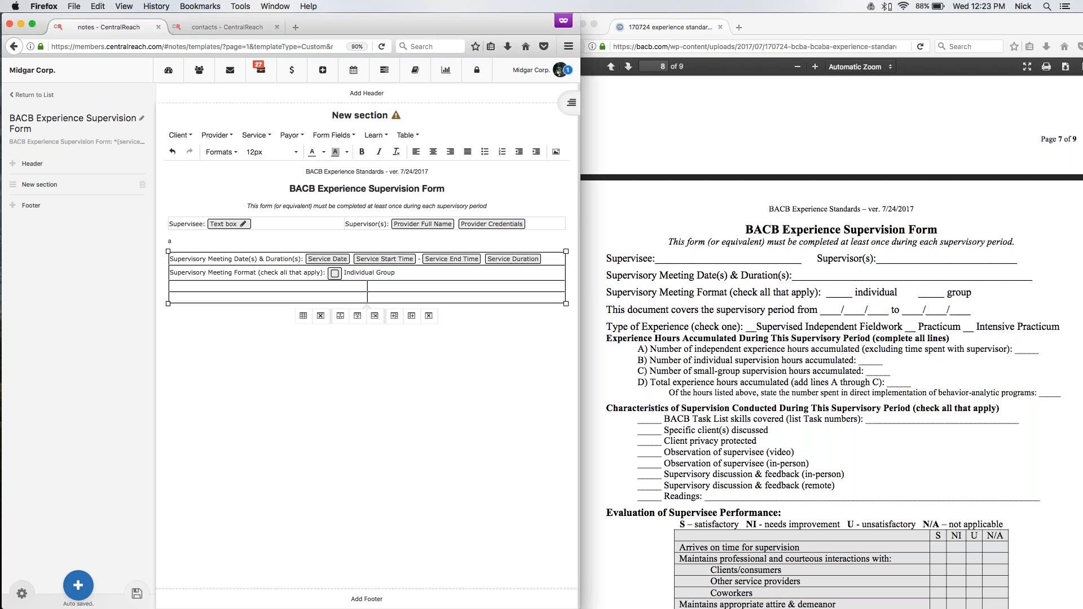
pyautogui.click(333, 134)
pyautogui.click(343, 154)
# Merge the third row's cells and enter the label "This document covers the supervisory period from:".
pyautogui.moveTo(181, 288); pyautogui.dragTo(390, 286)
pyautogui.rightClick(390, 287)
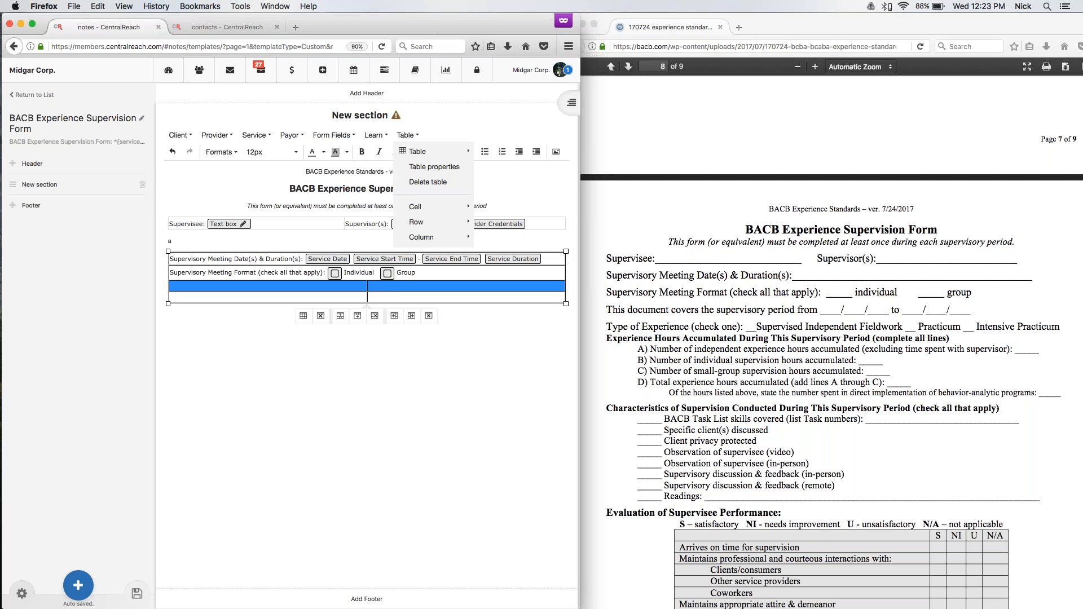
pyautogui.moveTo(429, 208)
pyautogui.click(492, 223)
pyautogui.write('This document covers the supervisory period from:')
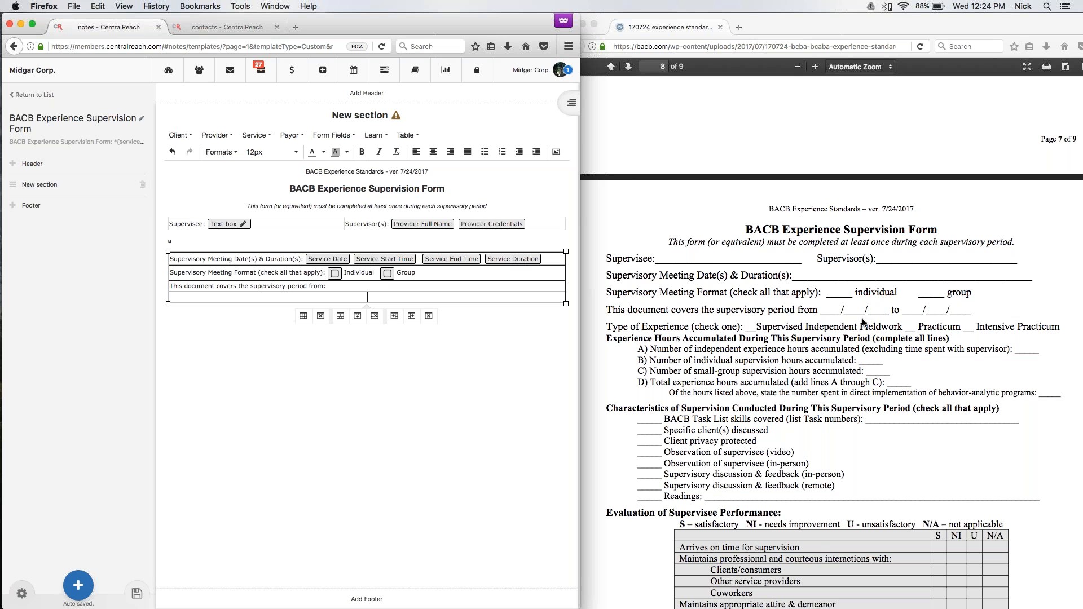
# Insert two Date form fields separated by a hyphen after the supervisory period label.
pyautogui.click(334, 136)
pyautogui.click(331, 164)
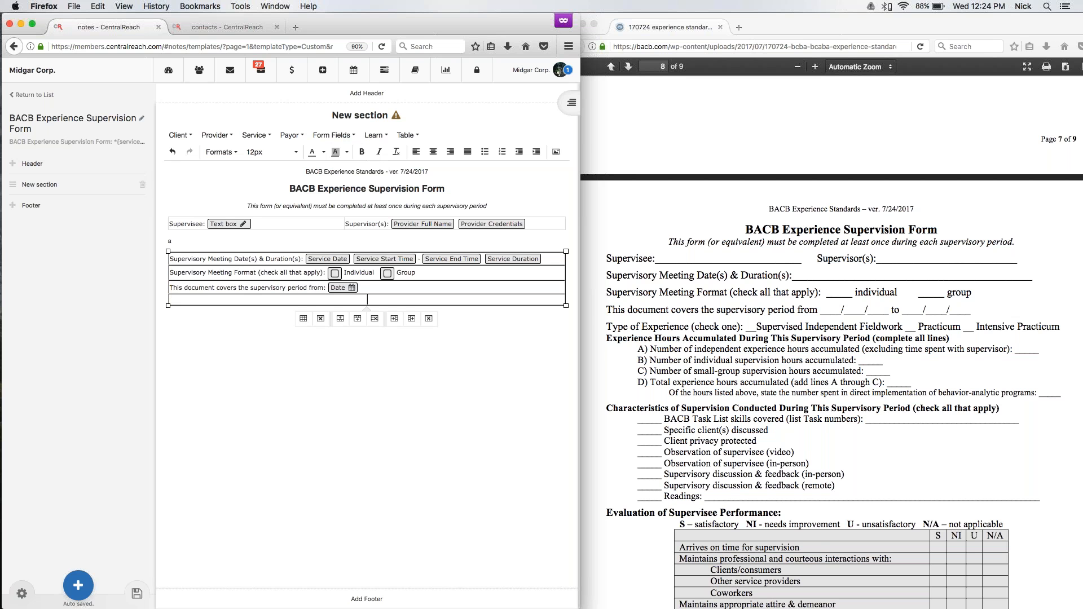
pyautogui.write('-')
pyautogui.click(333, 136)
pyautogui.click(336, 169)
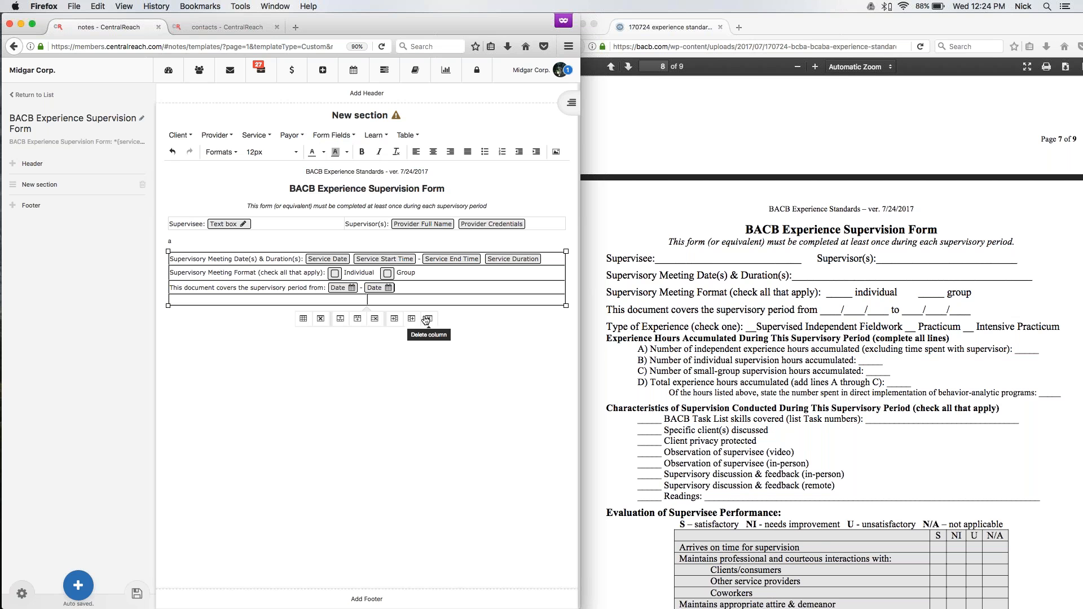
# Merge the two cells in the table's fourth row.
pyautogui.moveTo(419, 300); pyautogui.dragTo(210, 296)
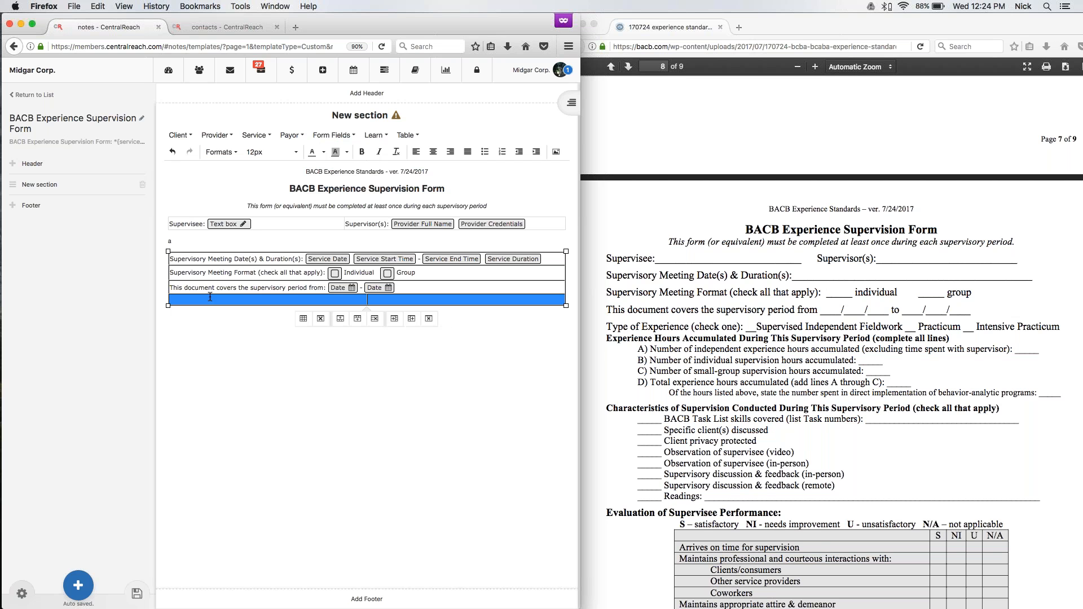
pyautogui.click(406, 135)
pyautogui.moveTo(415, 207)
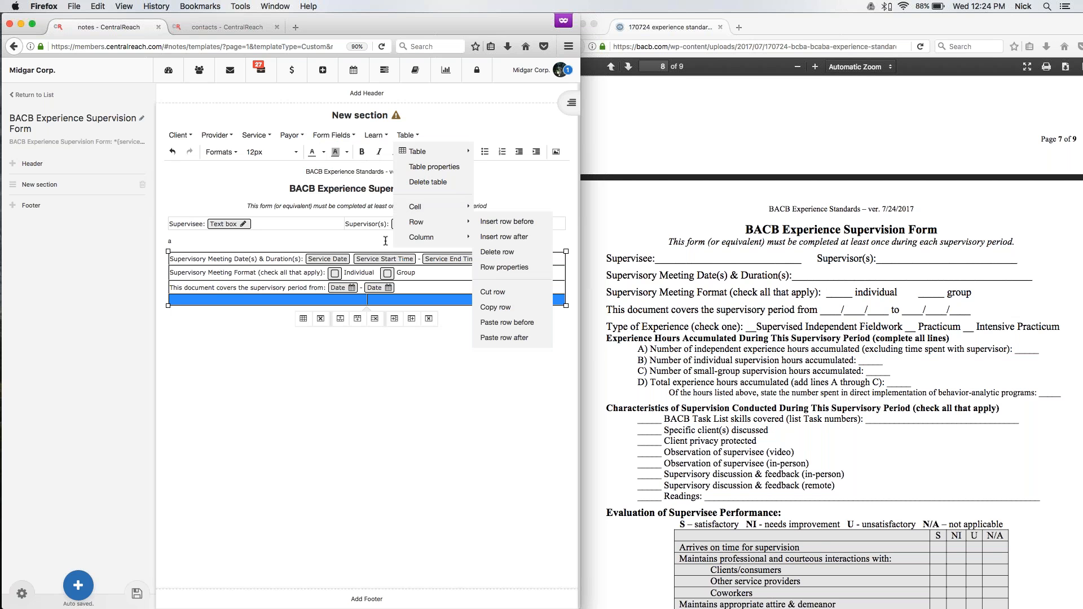
pyautogui.click(508, 224)
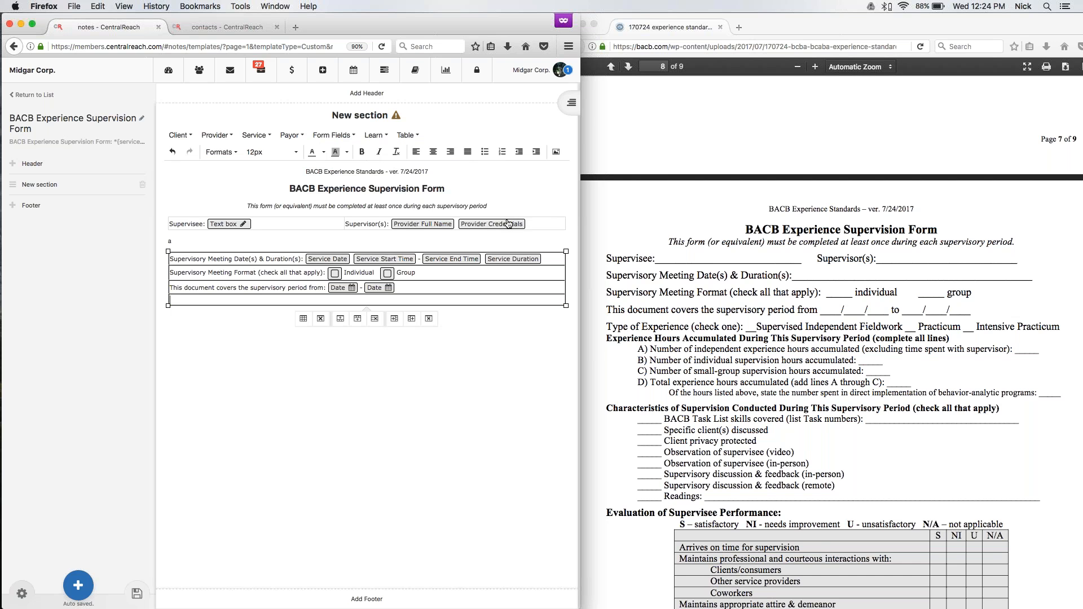
# Enter the label "Type of Experience:" in the fourth row and insert a Drop down form field after it.
pyautogui.write('Type of Experience')
pyautogui.click(334, 134)
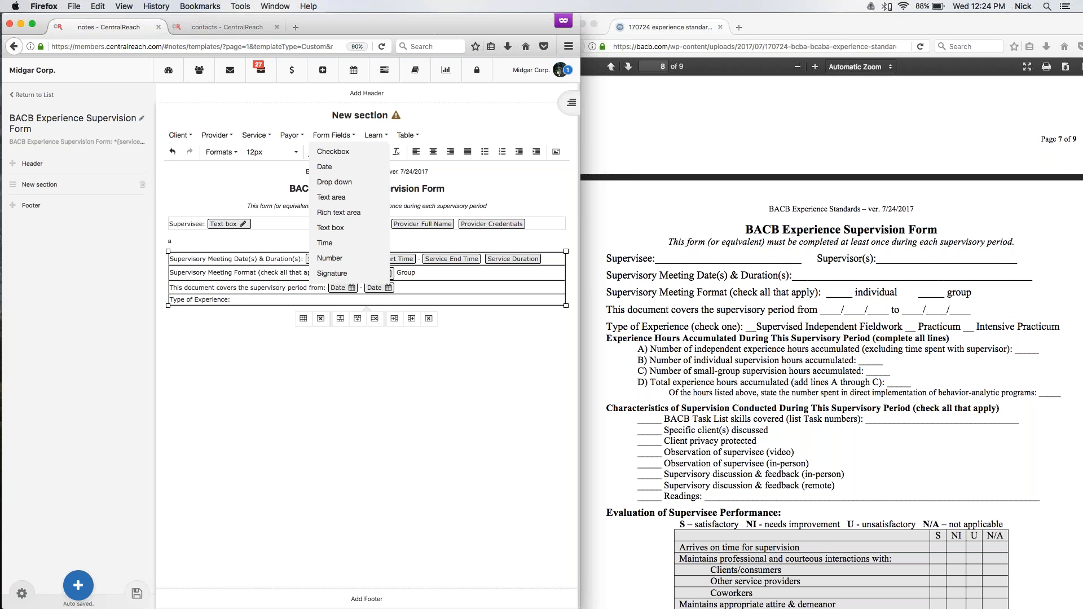
pyautogui.click(339, 181)
# Add "Practicum" as the first answer option of the Type of Experience drop-down.
pyautogui.doubleClick(256, 301)
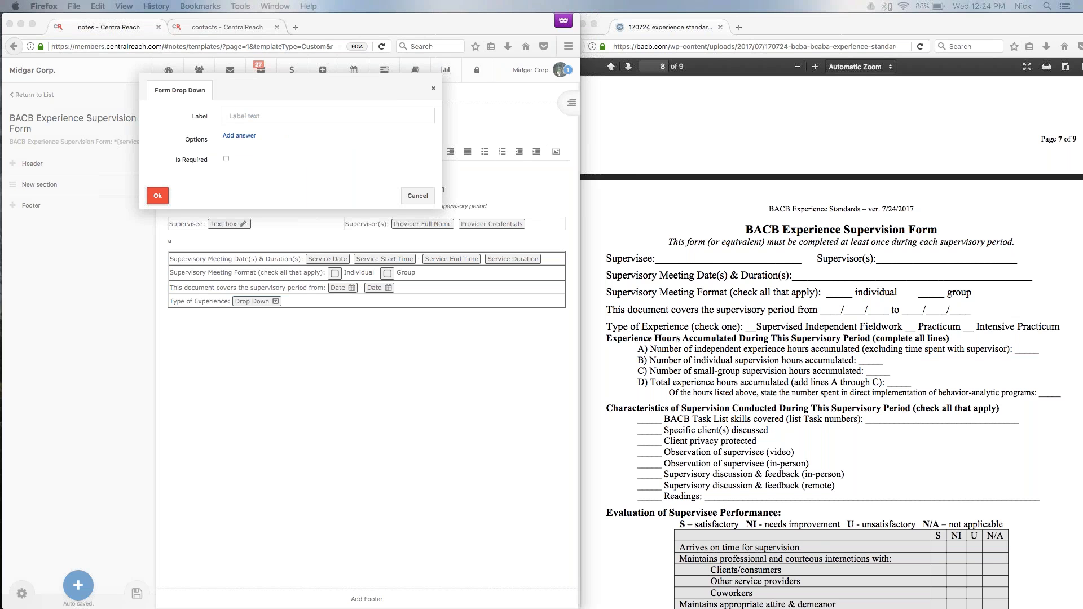
pyautogui.click(237, 136)
pyautogui.click(239, 136)
pyautogui.write('Practicum')
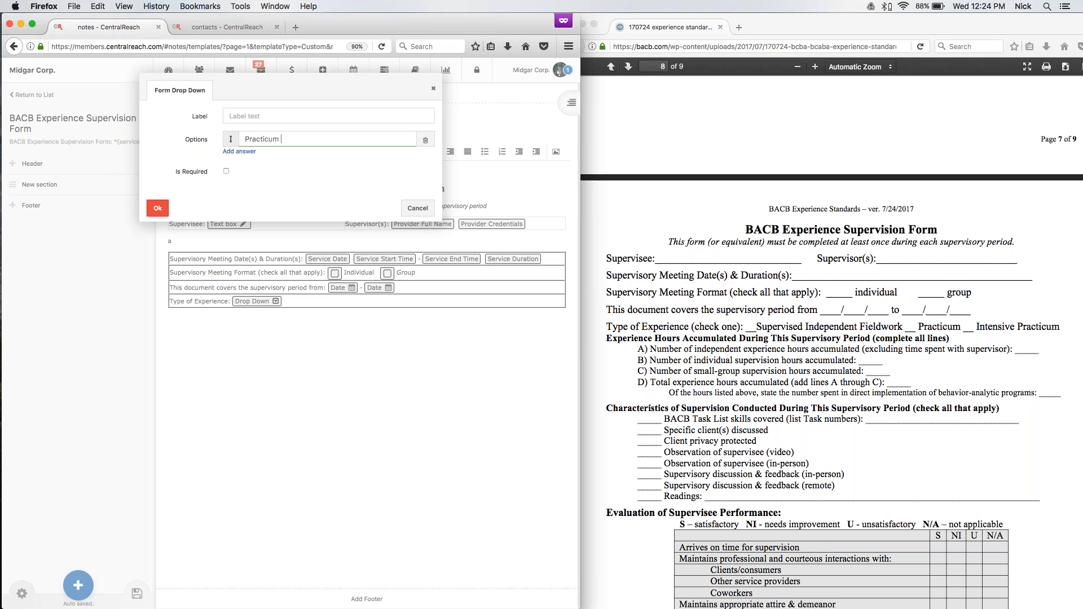
# Add "Supervised Independent Fieldwork" as the second answer option of the drop-down.
pyautogui.click(255, 152)
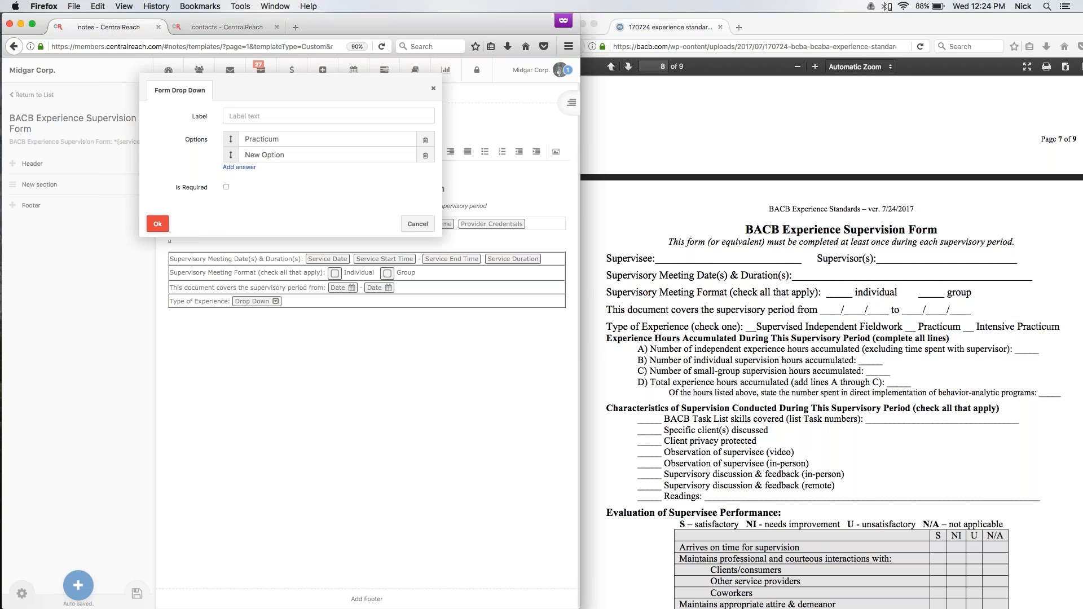
pyautogui.write('Supervised independent Fi')
pyautogui.press('BackSpace')
pyautogui.press('BackSpace')
pyautogui.write('Fi')
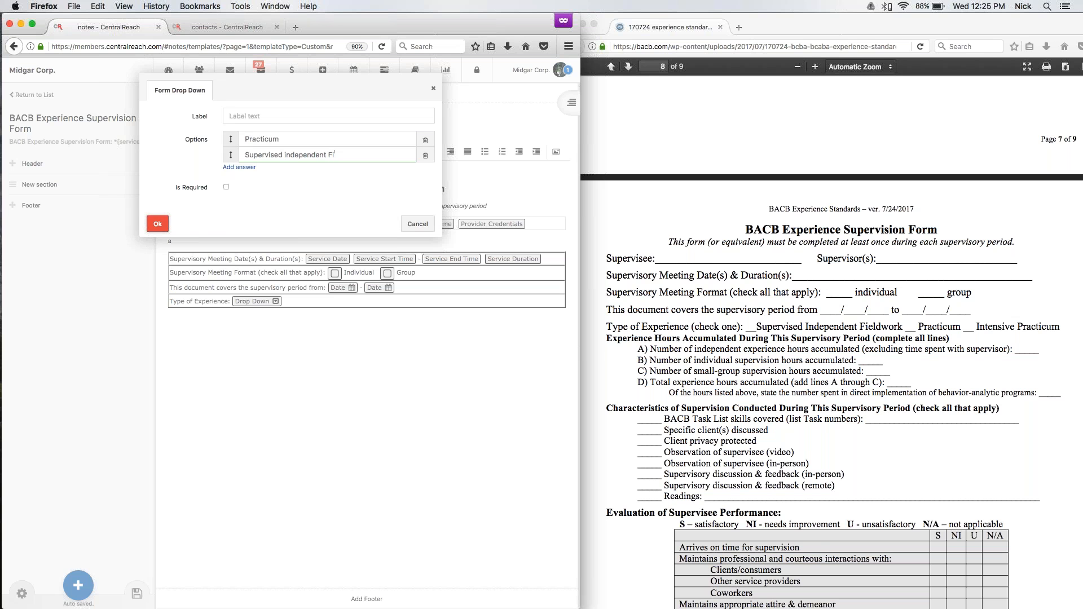
pyautogui.write('eldwork')
pyautogui.moveTo(284, 154); pyautogui.dragTo(288, 155)
pyautogui.press('BackSpace')
pyautogui.write('I')
# Add "Intensive Practicum" as the third answer option and apply the drop-down's settings.
pyautogui.click(247, 167)
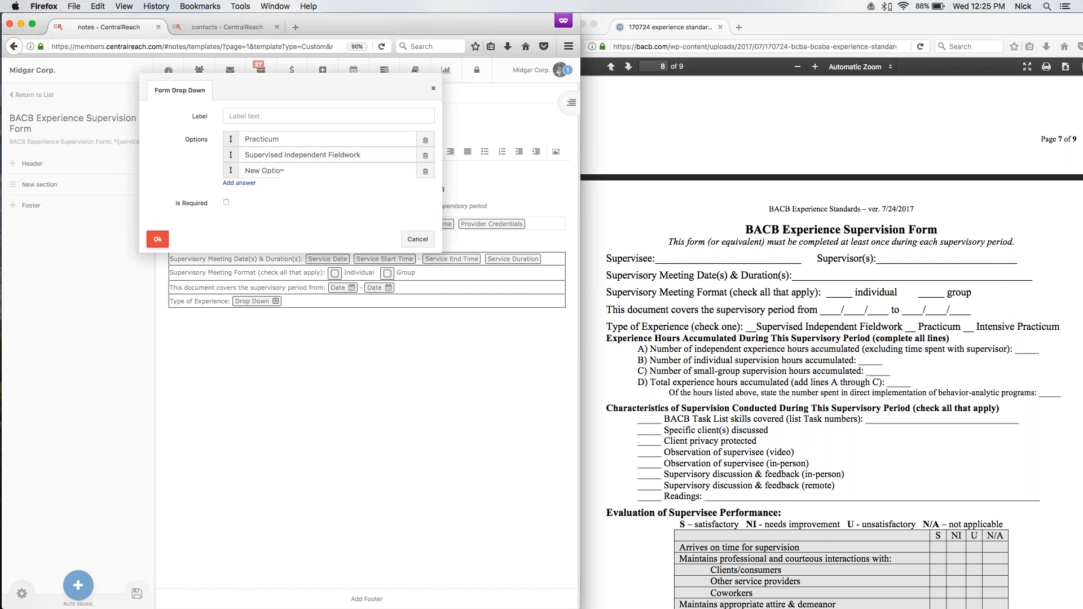
pyautogui.moveTo(285, 170); pyautogui.dragTo(177, 167)
pyautogui.write('Intensive Practicum')
pyautogui.click(158, 240)
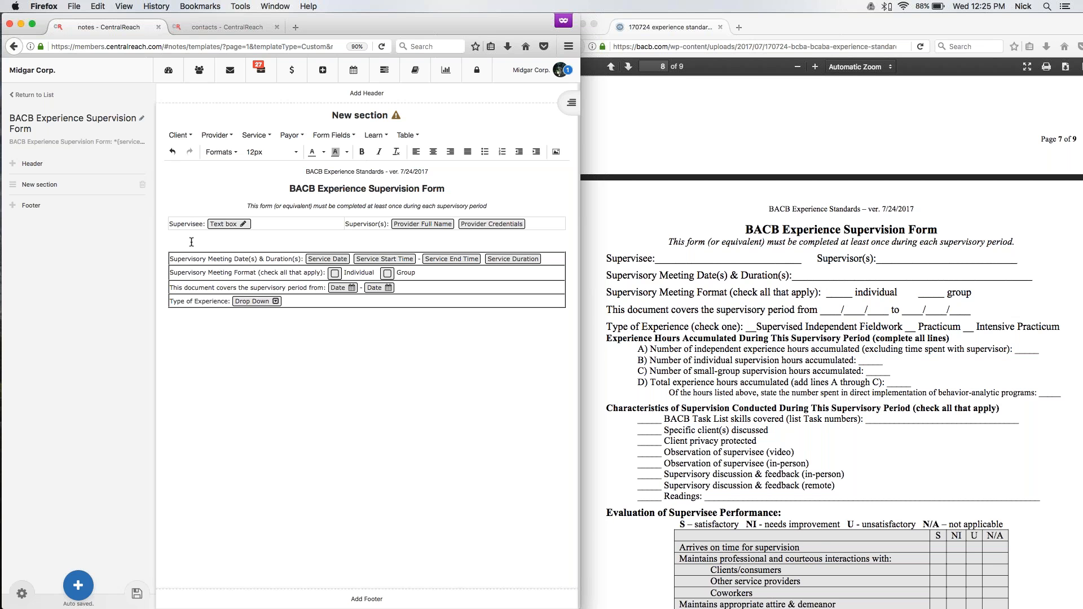
# Set the border of the supervisory meeting details table to 0 in its table properties.
pyautogui.click(259, 260)
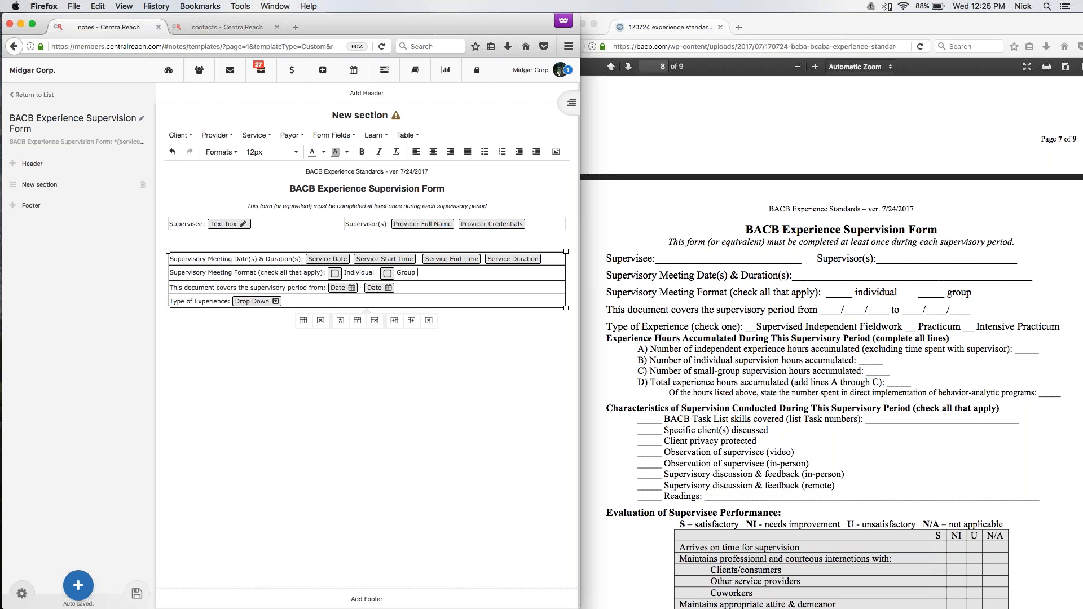
pyautogui.click(408, 135)
pyautogui.click(431, 167)
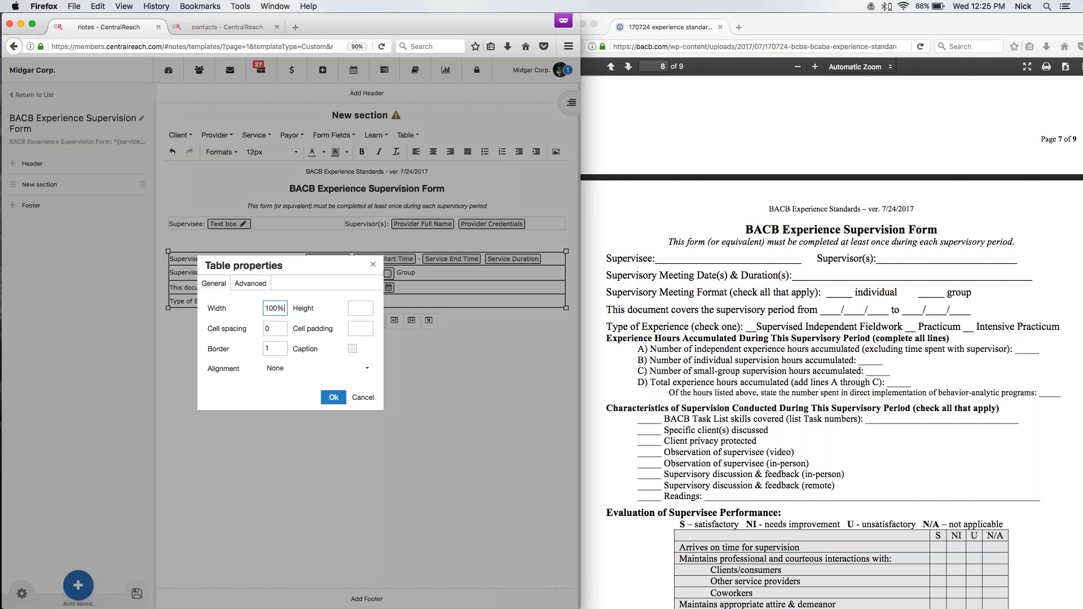
pyautogui.click(278, 351)
pyautogui.press('BackSpace')
pyautogui.write('0')
pyautogui.click(333, 397)
# Below the meeting details table, enter the heading "Experience Hours Accumulated During THis Supervisory Period (complete all lines)" and start a new line.
pyautogui.click(226, 347)
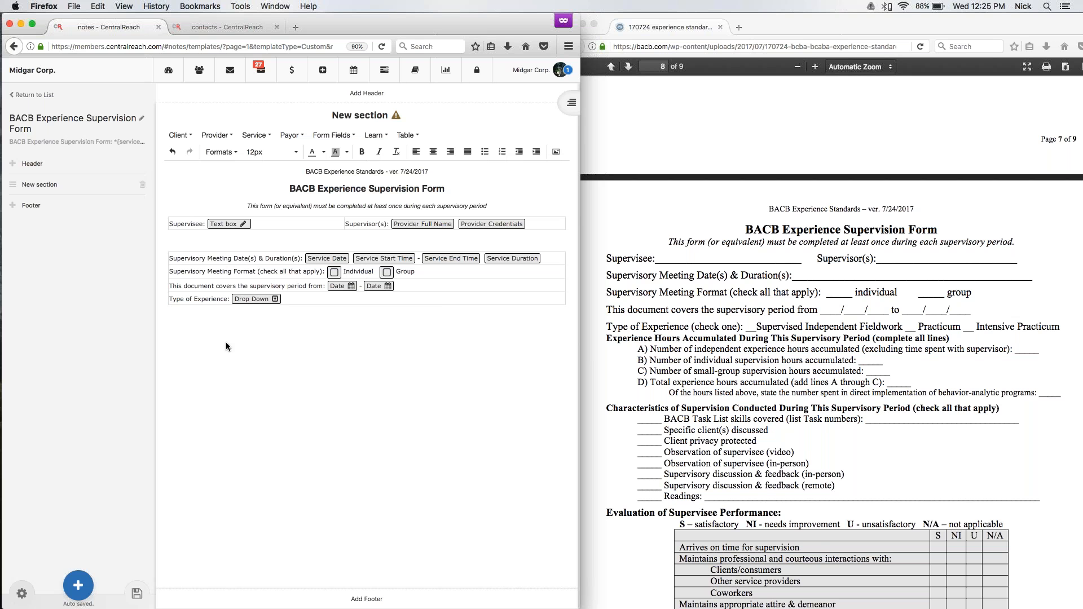
pyautogui.write('a')
pyautogui.write('Expe')
pyautogui.write('rince h')
pyautogui.press('BackSpace')
pyautogui.write('Hours Accumulated During THis Supervisory Period (complete all lines')
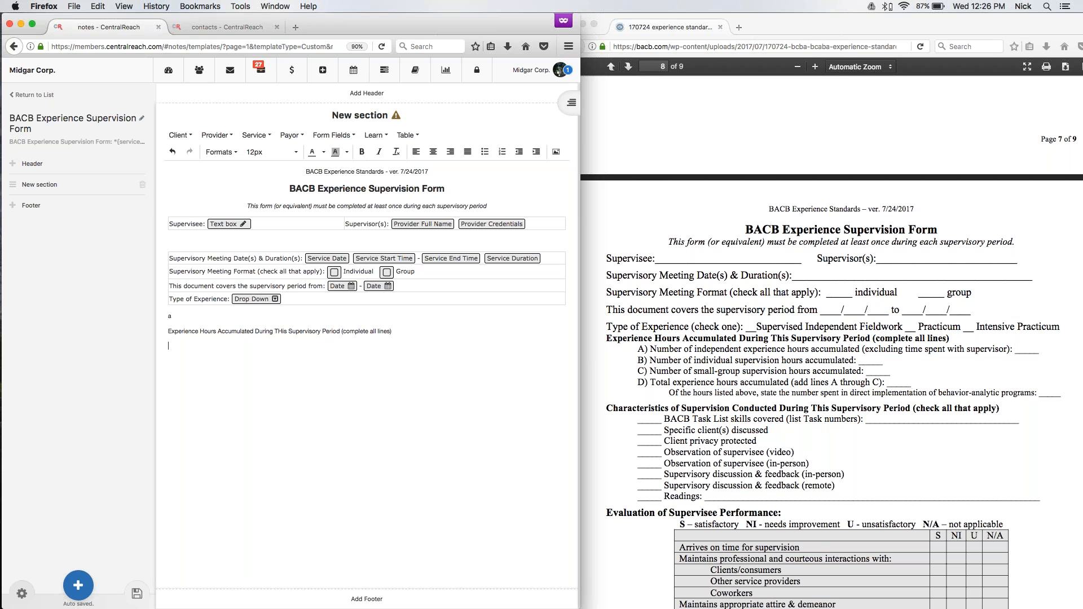
pyautogui.write(')')
pyautogui.press('Return')
# Insert a table with two columns and five rows below the experience hours heading.
pyautogui.click(406, 135)
pyautogui.moveTo(420, 151)
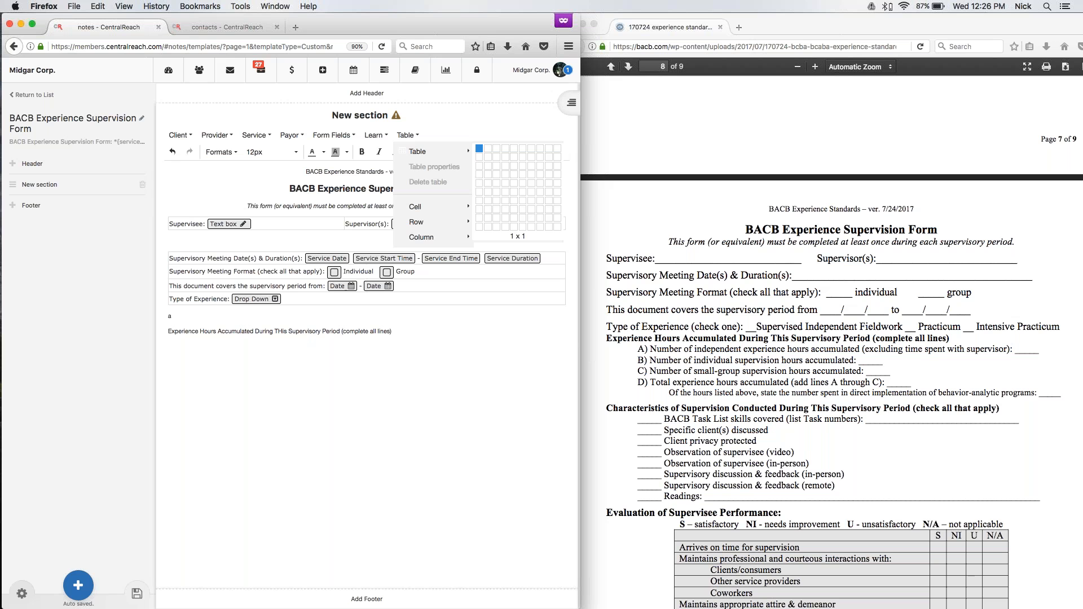
pyautogui.click(489, 181)
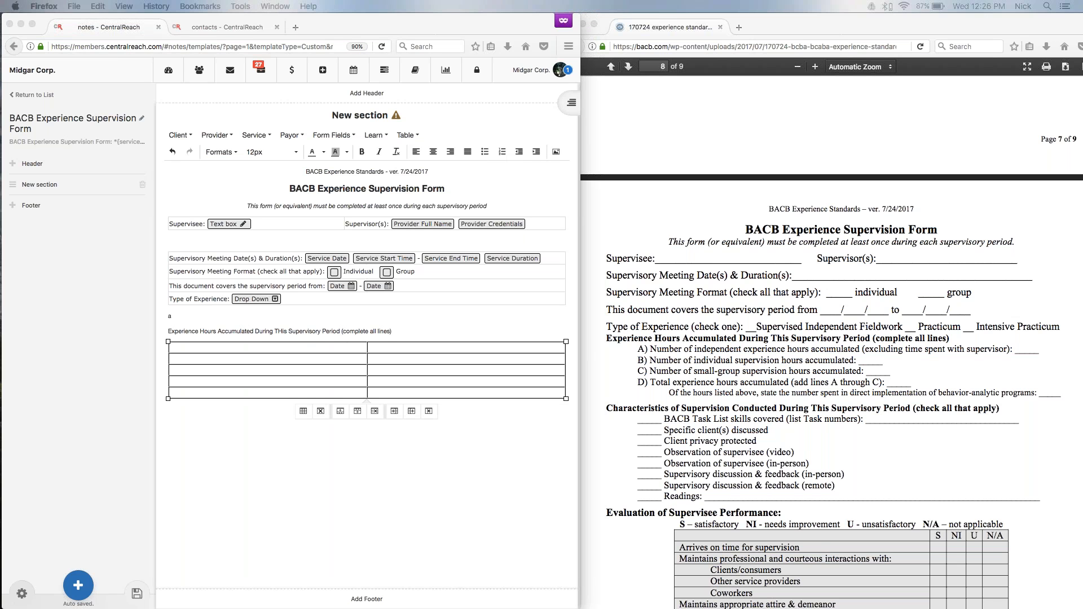
# Fill the first two rows with "A) Number of independent experience hours accumulated (excluding time spent with supervisor):" and "B) Number of individual supervision hours accumulated:".
pyautogui.click(201, 346)
pyautogui.write('A) Number of independent experience hours accumulated (excluding time spent with supervisor):')
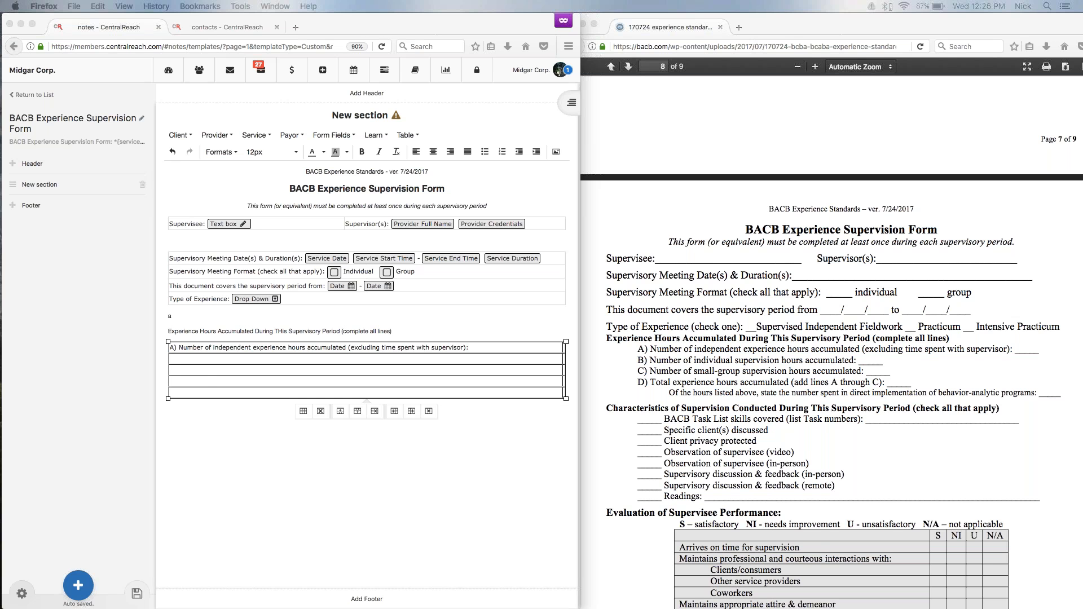
pyautogui.click(202, 375)
pyautogui.write('B) Number of individual supervision hours accumulated:')
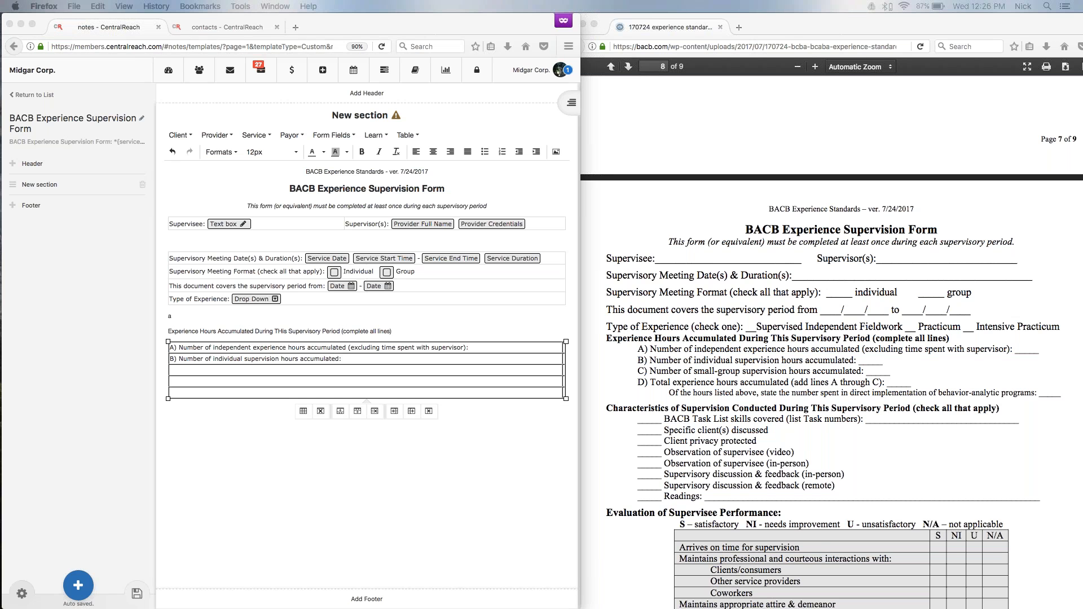
# Fill the remaining rows with the form's line C (small group supervision hours), line D (total experience hours) and the direct implementation hours line.
pyautogui.click(184, 373)
pyautogui.write('C) Number of small group supervision hours accumulated:')
pyautogui.click(184, 382)
pyautogui.write('D) Total experience hours accumulated (add lines A through C):')
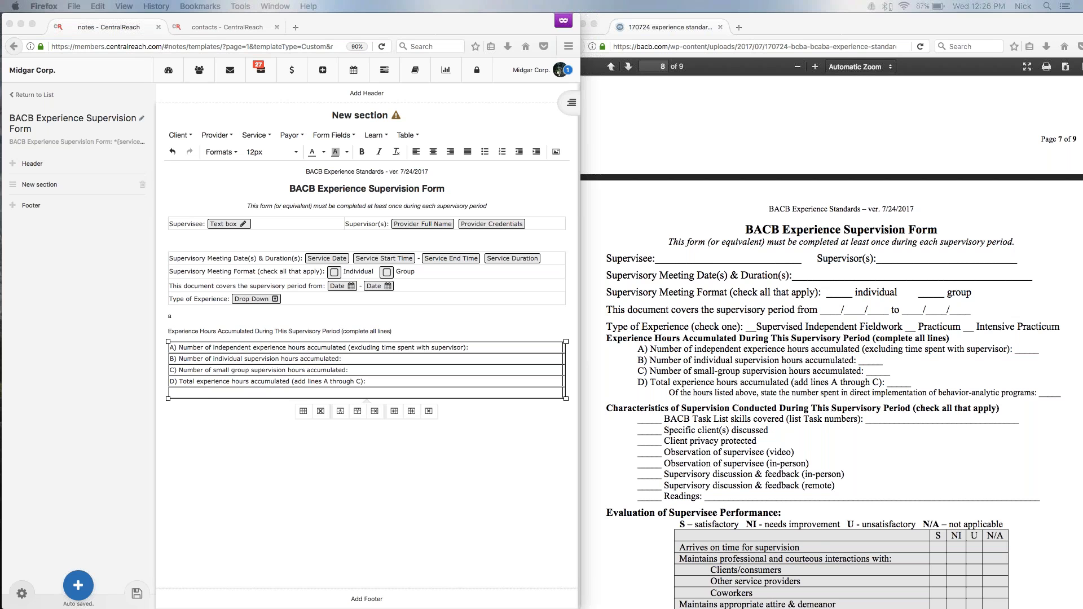
pyautogui.click(198, 394)
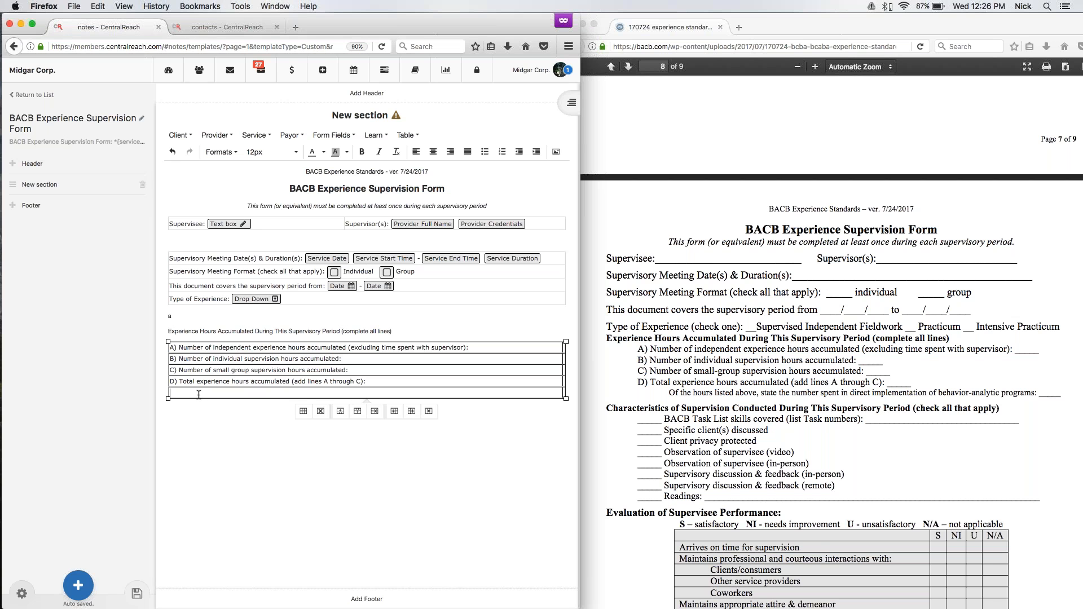
pyautogui.write('Of the hours listed above, state the number spent in direct implementation of behavior analytic programs:')
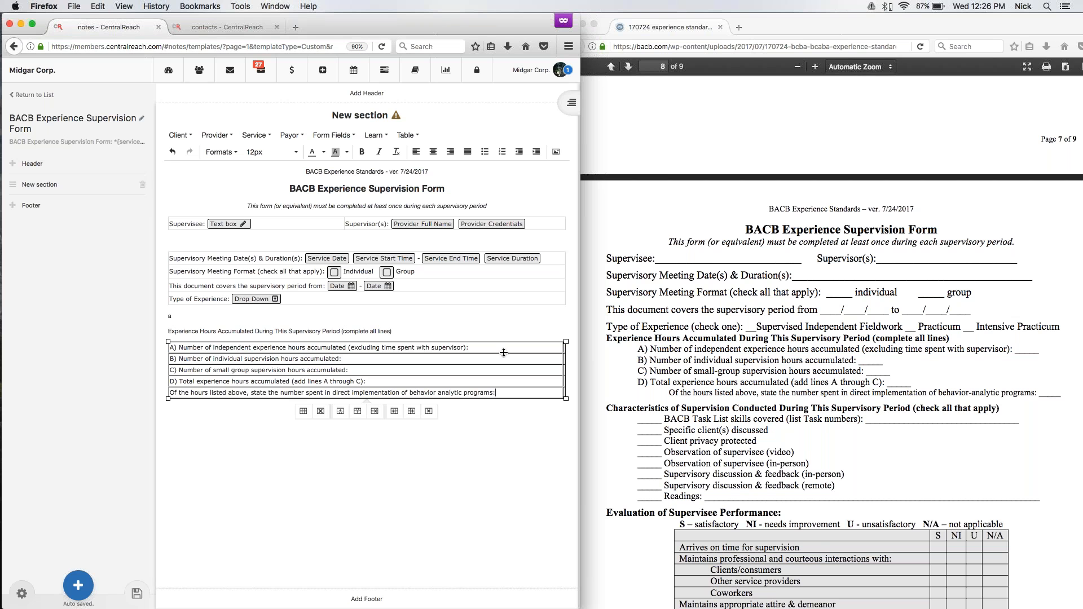
# Insert a Number form field in the second column for each of lines A through D.
pyautogui.press('Up')
pyautogui.press('Up')
pyautogui.press('Up')
pyautogui.press('Up')
pyautogui.click(334, 135)
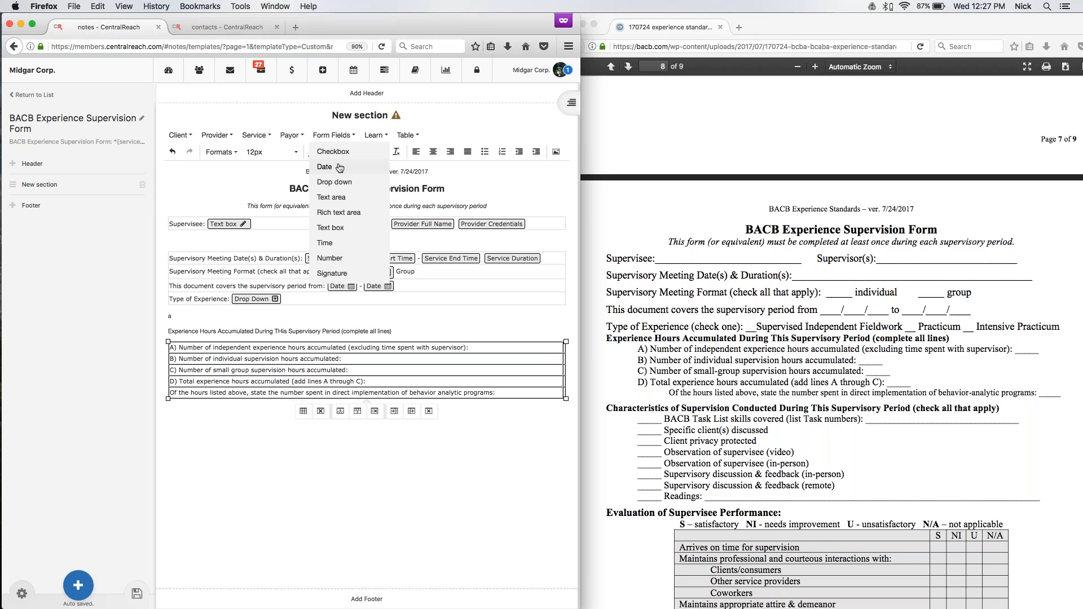
pyautogui.click(332, 258)
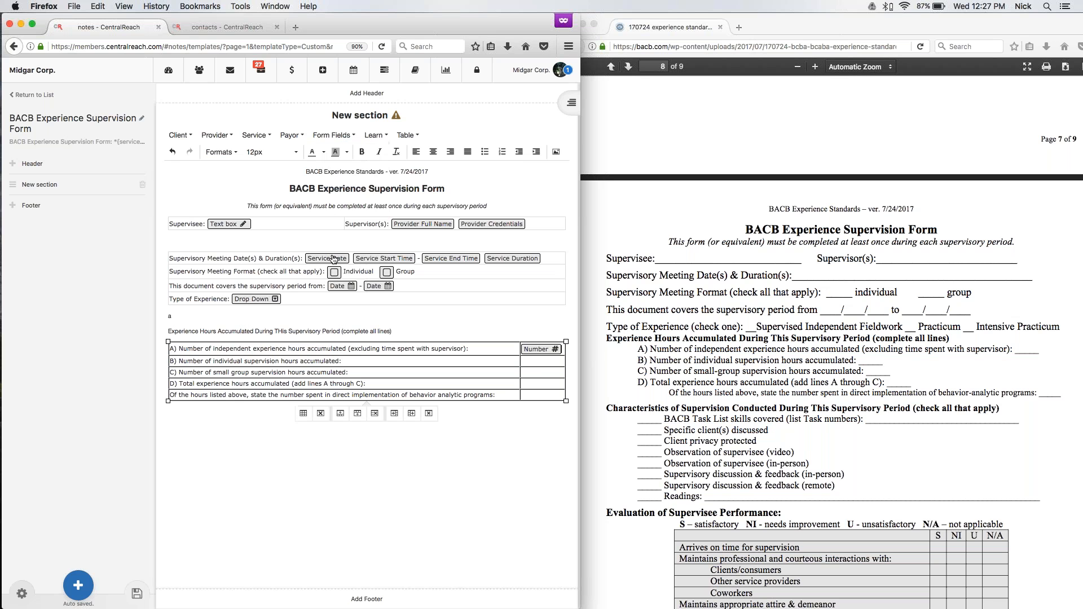
pyautogui.click(334, 135)
pyautogui.click(333, 258)
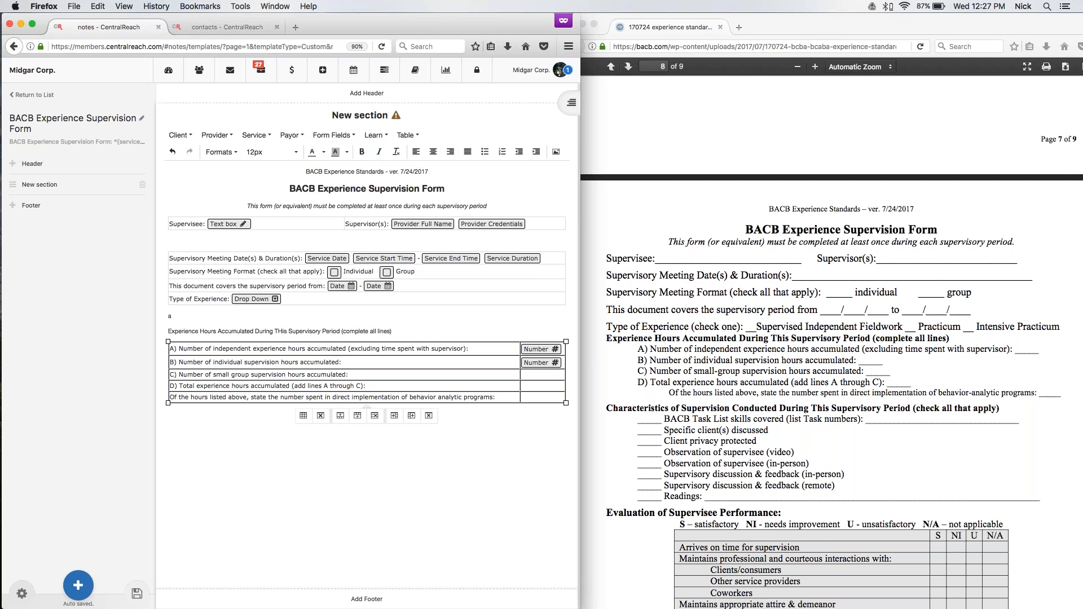
pyautogui.click(323, 137)
pyautogui.click(334, 263)
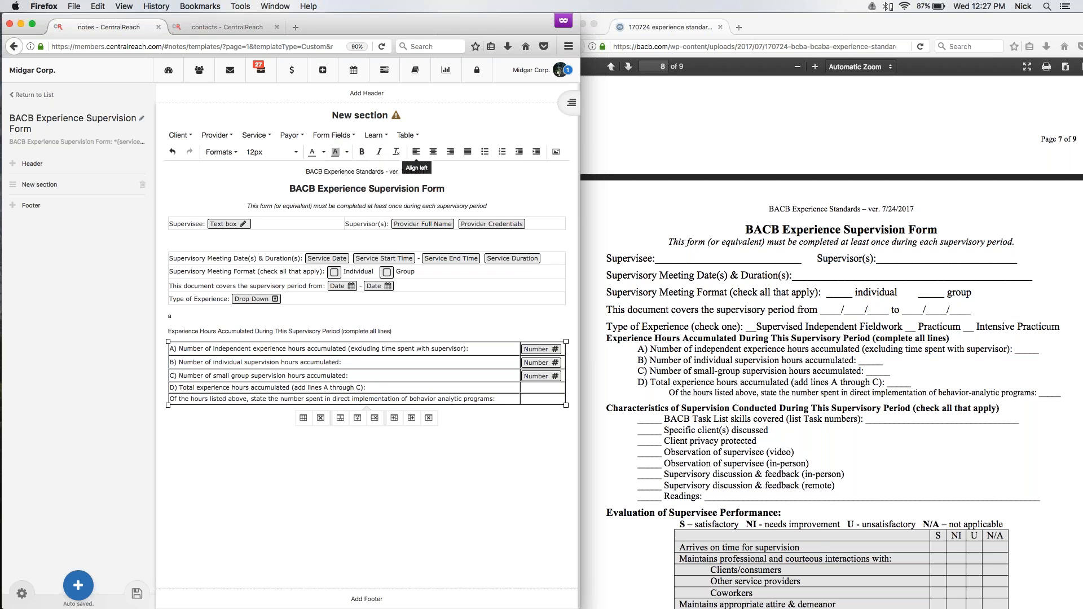
pyautogui.click(409, 137)
pyautogui.moveTo(342, 136)
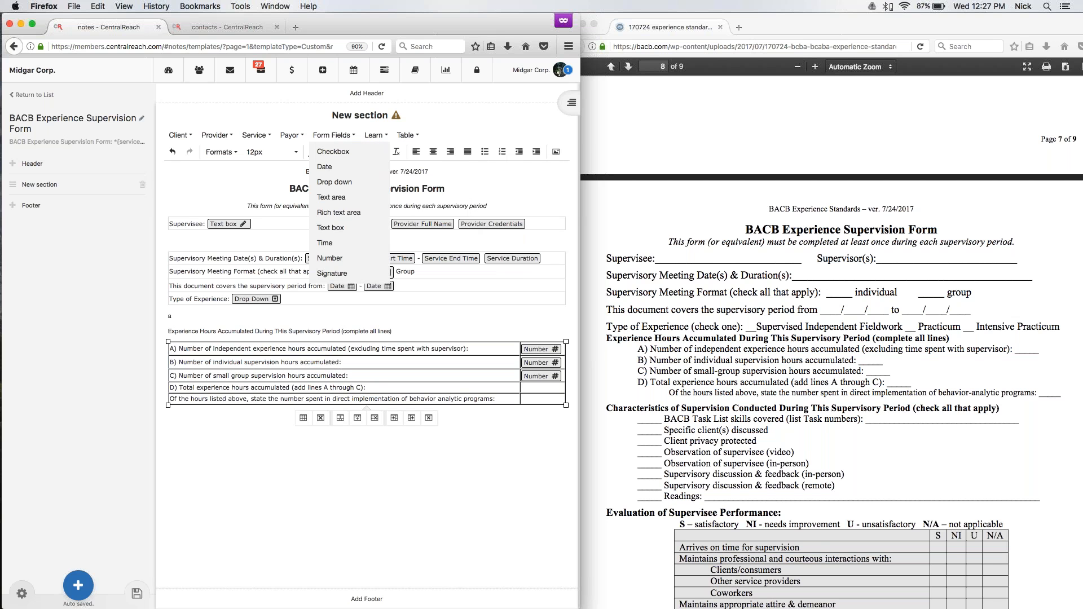
pyautogui.click(335, 260)
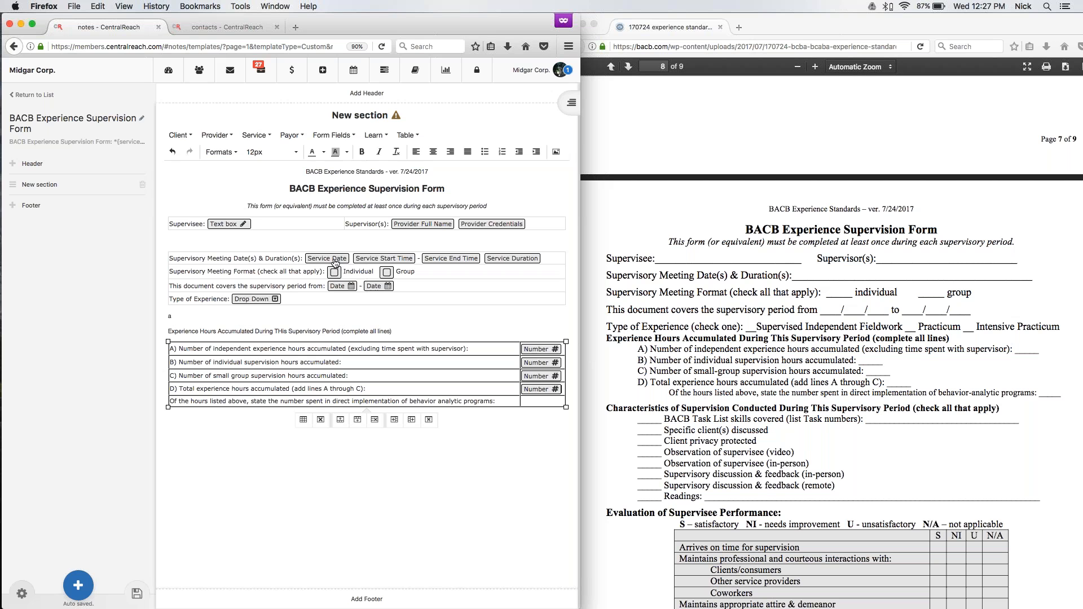
# Label the Number field of line D "Add Lines A-C".
pyautogui.click(534, 388)
pyautogui.click(291, 115)
pyautogui.write('Add ')
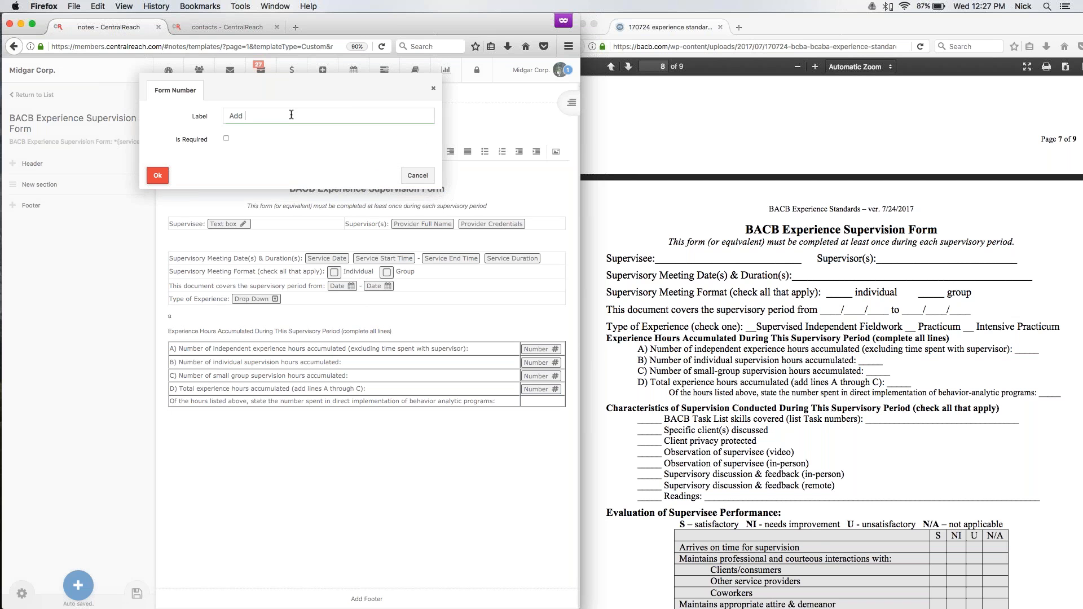
pyautogui.write('Lines A-C')
pyautogui.click(158, 176)
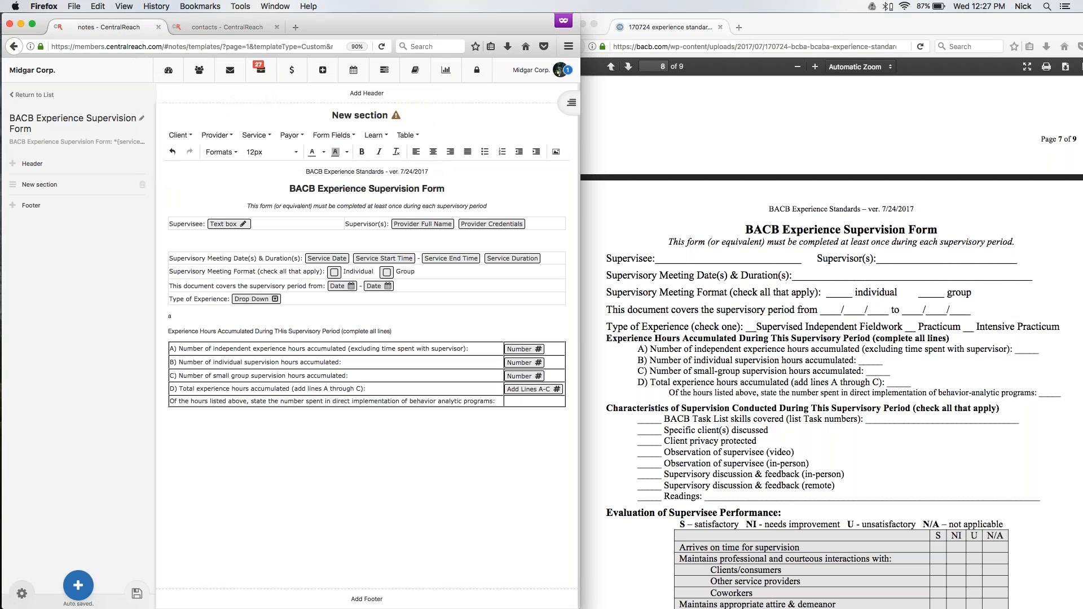
# Insert a Number form field in the second column of the direct implementation hours row.
pyautogui.click(525, 402)
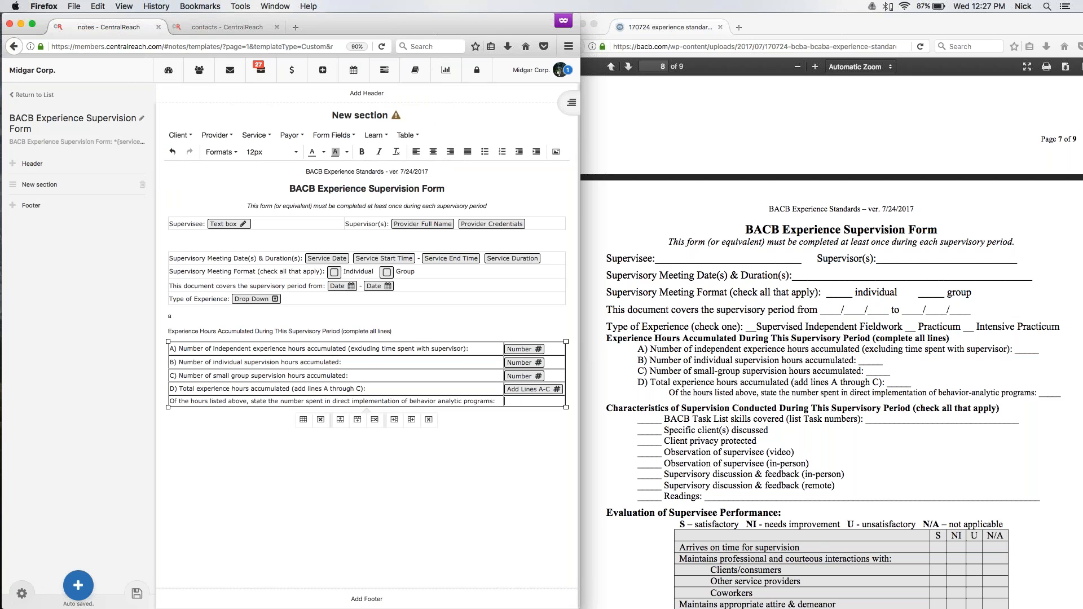
pyautogui.click(330, 136)
pyautogui.click(337, 262)
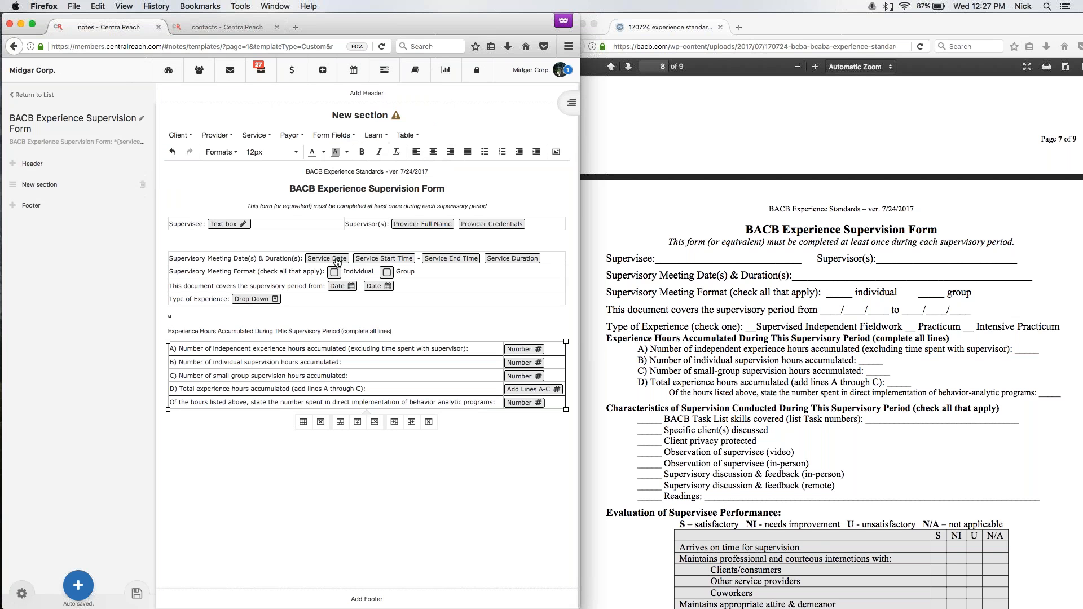
# Clear the stray "a" above the experience hours heading and format the heading as 14px bold.
pyautogui.click(181, 317)
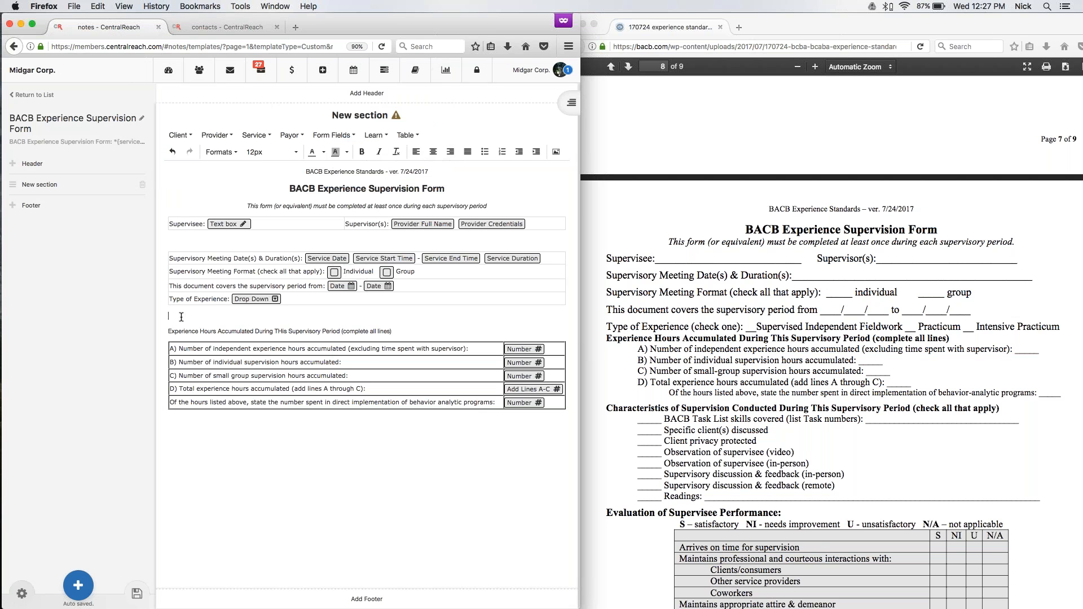
pyautogui.moveTo(404, 331); pyautogui.dragTo(138, 335)
pyautogui.click(271, 152)
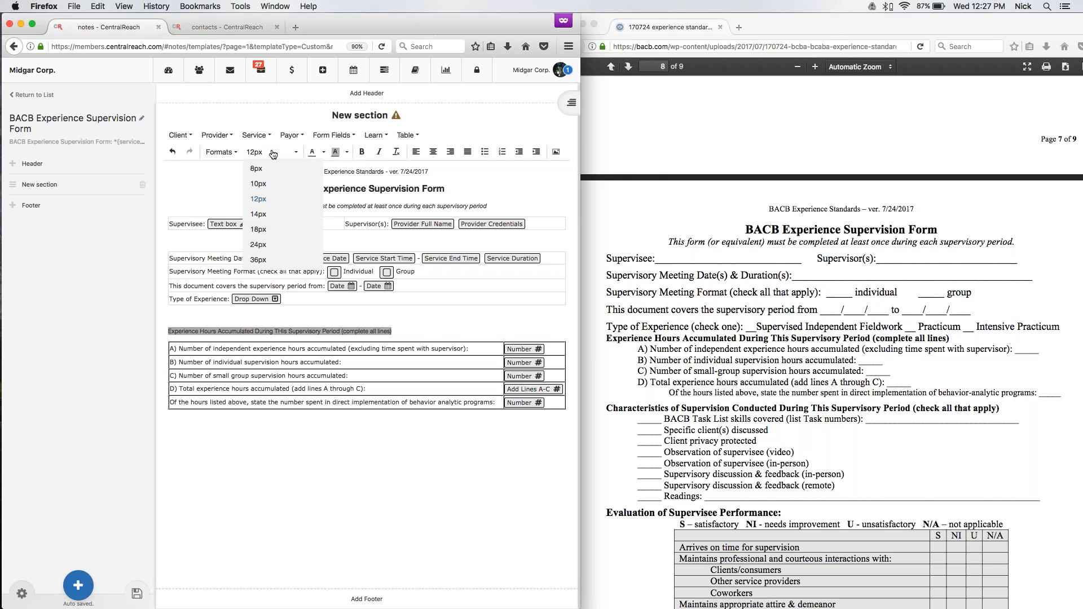
pyautogui.click(258, 214)
pyautogui.click(363, 153)
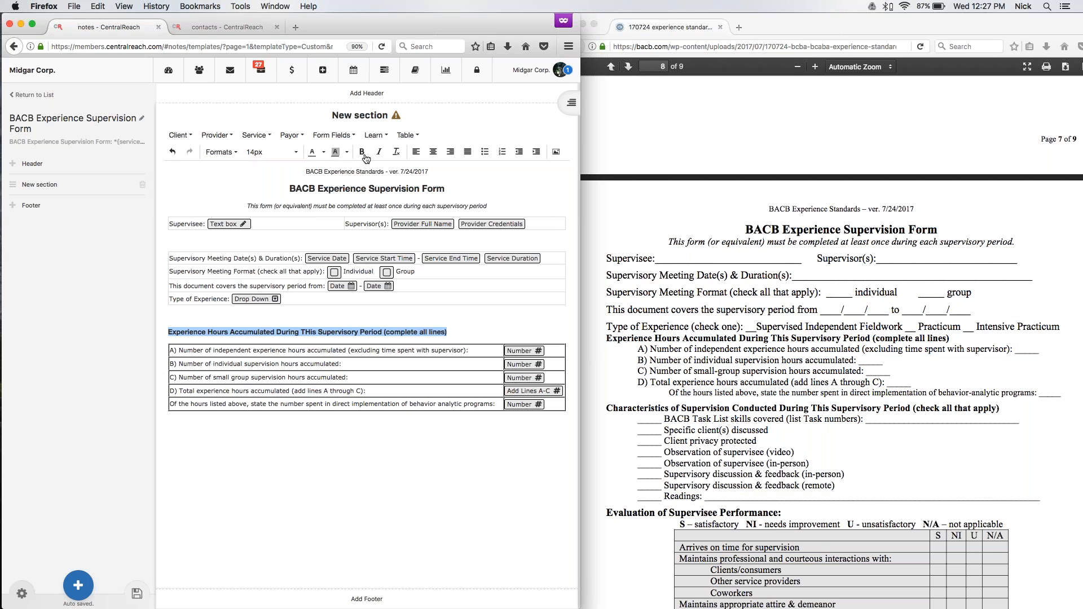
pyautogui.click(476, 326)
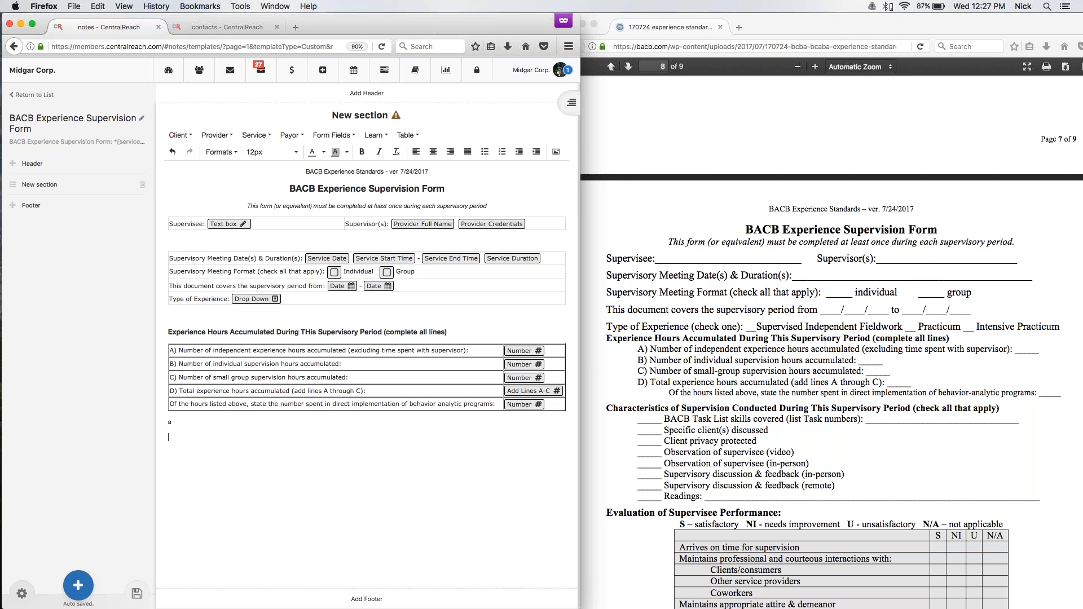
# Insert a table with one column and seven rows below the experience hours table.
pyautogui.click(407, 135)
pyautogui.moveTo(421, 151)
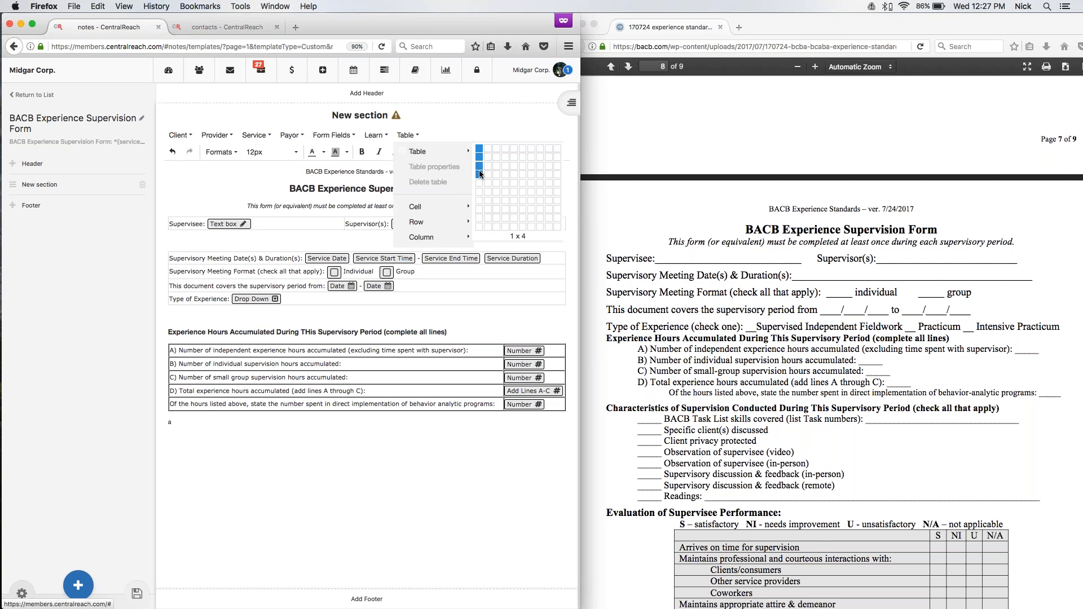
pyautogui.click(480, 201)
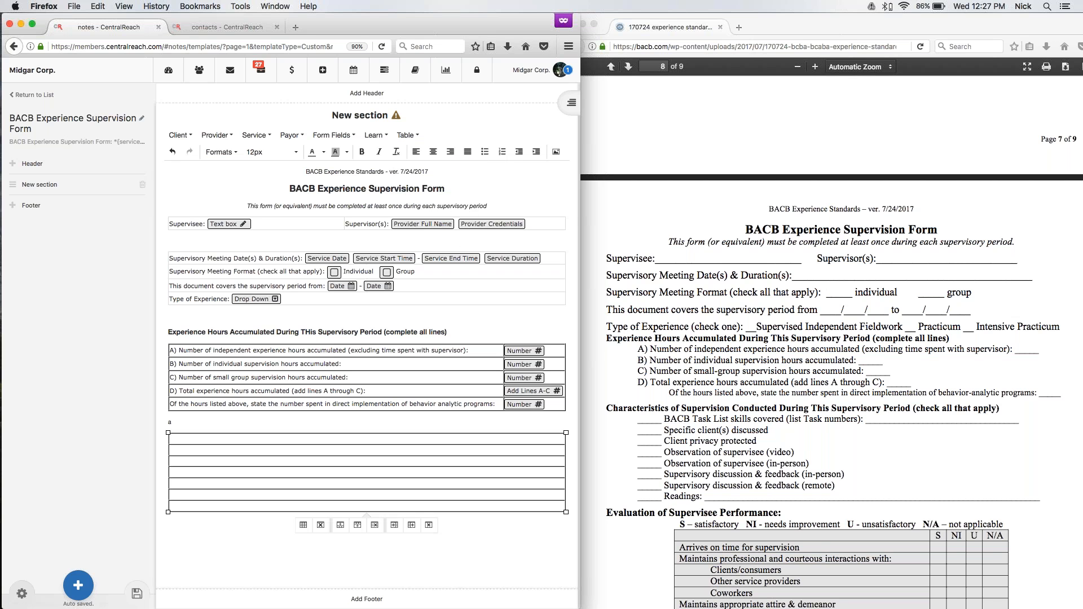
# Set the border of the experience hours table to 0 in its table properties.
pyautogui.click(370, 391)
pyautogui.click(406, 135)
pyautogui.click(422, 165)
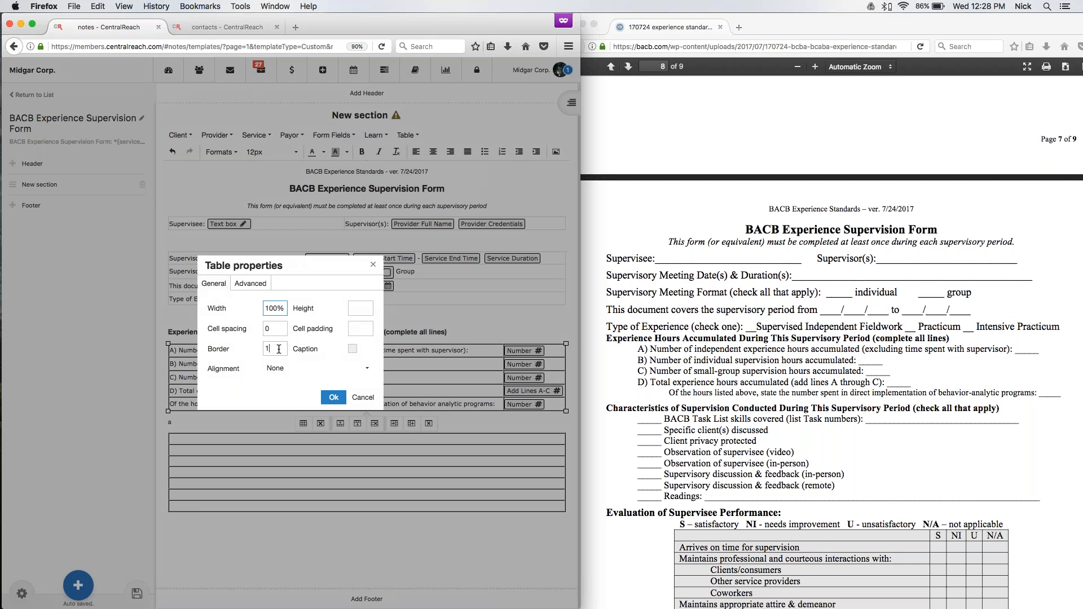
pyautogui.press('BackSpace')
pyautogui.write('0')
pyautogui.click(333, 397)
# Replace the placeholder "a" above the empty table with "Characteristics of Supervision Conducted During This Supervisory Period (Check all that apply)".
pyautogui.click(283, 543)
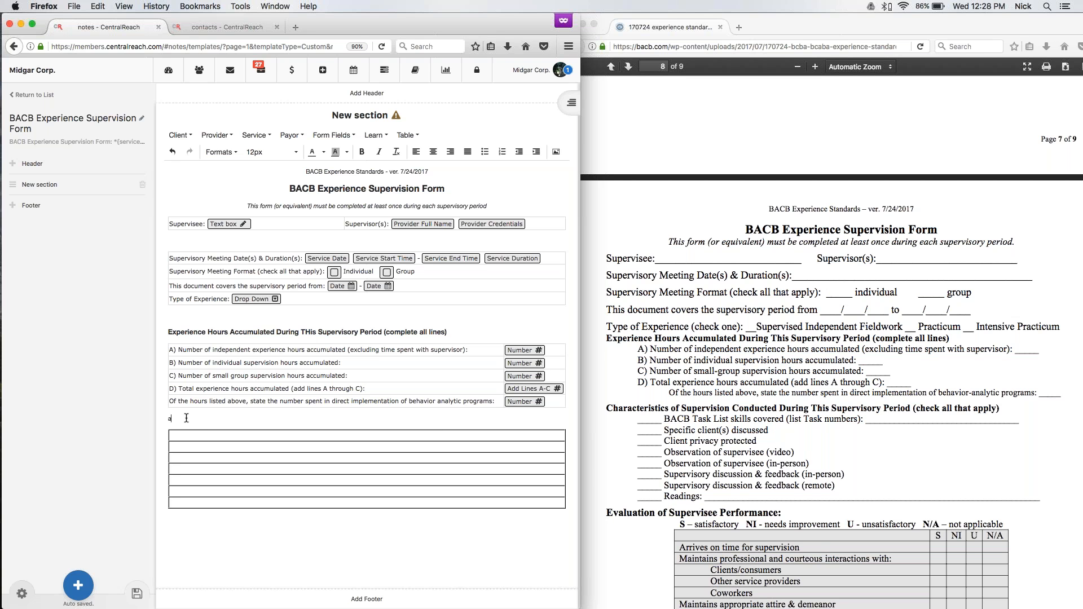
pyautogui.write('haracteristics of Supervisio')
pyautogui.press('BackSpace')
pyautogui.press('BackSpace')
pyautogui.write('siio')
pyautogui.press('BackSpace')
pyautogui.press('BackSpace')
pyautogui.press('BackSpace')
pyautogui.write('n Conducted During This supervisory Period (Ch')
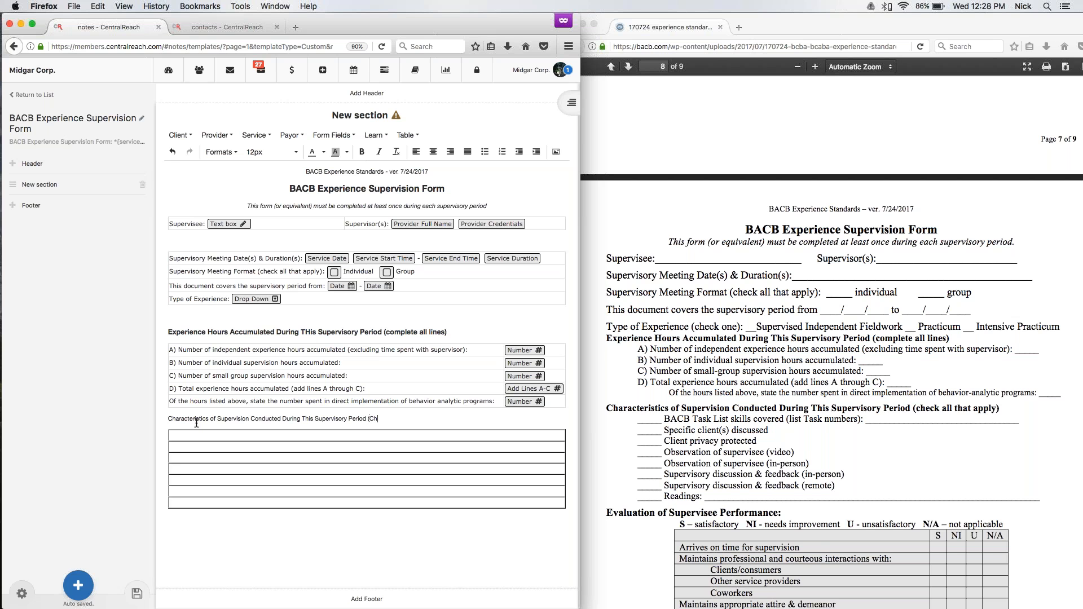
pyautogui.write('eck all that apply)')
# Format the Characteristics of Supervision heading as 14px bold.
pyautogui.moveTo(426, 418); pyautogui.dragTo(171, 413)
pyautogui.click(274, 152)
pyautogui.click(265, 215)
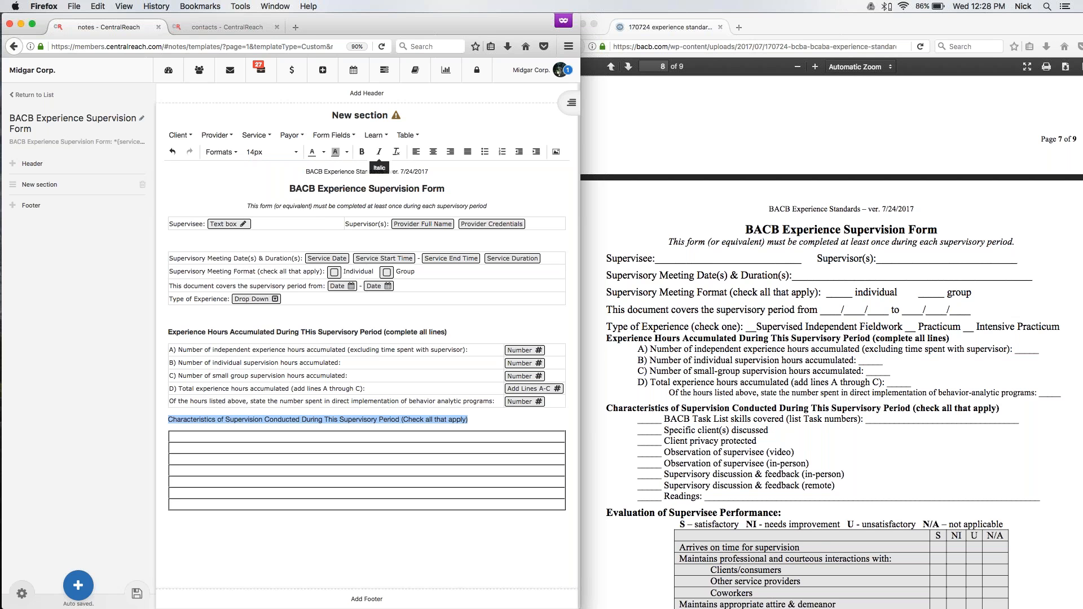
pyautogui.click(363, 153)
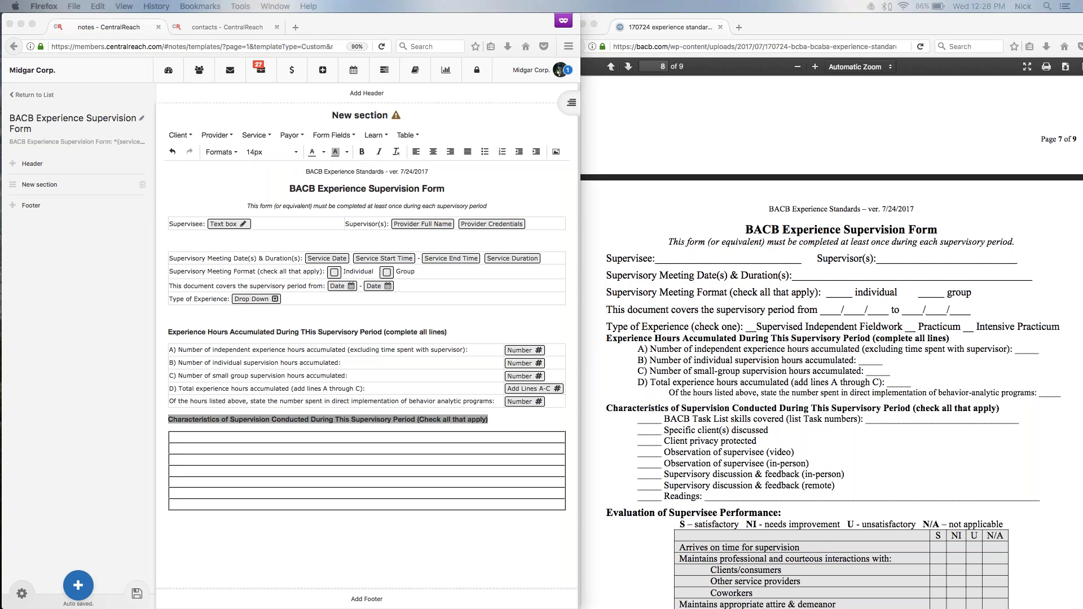
# Fill the first three rows of the characteristics table with "Specific client(s) discussed", "Client privacy protected" and "Observation of supervisee (video)".
pyautogui.click(213, 436)
pyautogui.click(213, 437)
pyautogui.write('Specific client(s) discussed')
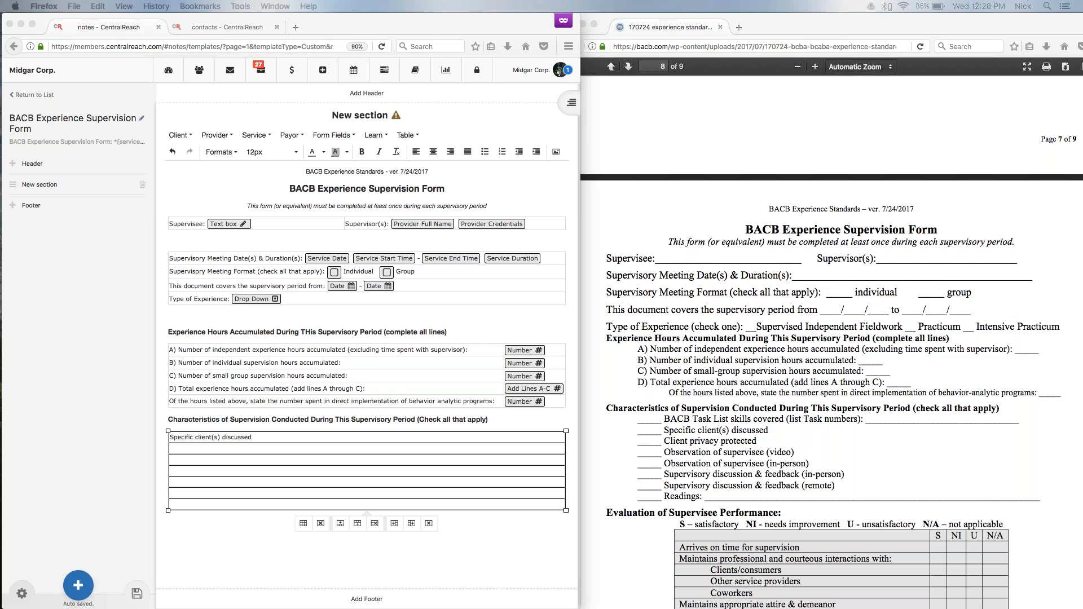
pyautogui.click(218, 451)
pyautogui.write('Client privacy protected')
pyautogui.click(191, 461)
pyautogui.write('Observation of supervisee (video)')
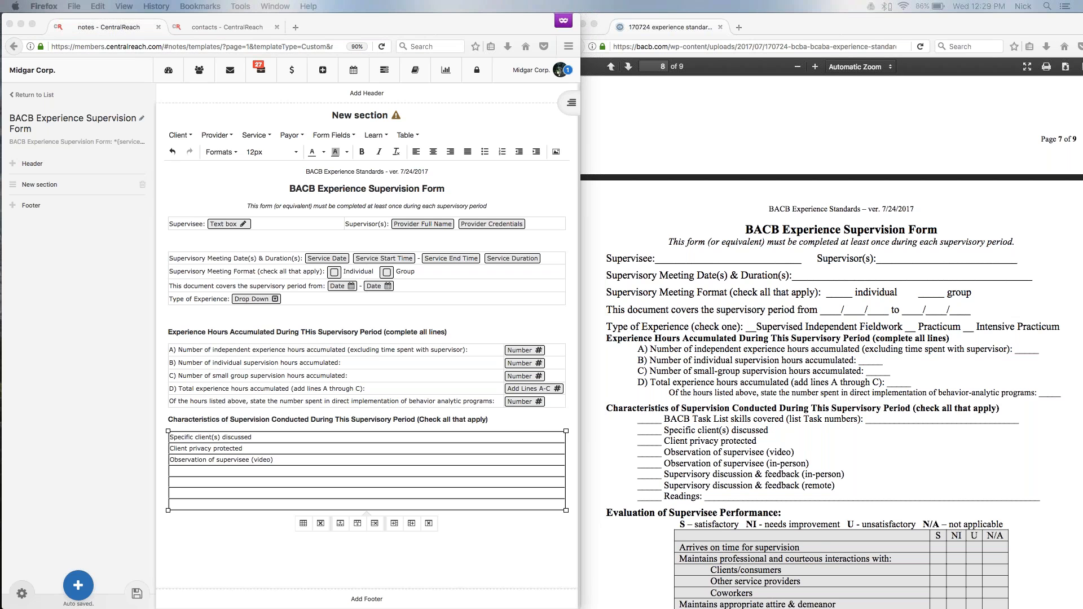
# Fill the fourth and fifth rows with "Observation of supervisee (in person)" and "Supervisory discussion & feedback (in person)".
pyautogui.click(190, 475)
pyautogui.write('Observation of supervisee (in person)')
pyautogui.click(180, 481)
pyautogui.write('Supervisory discussion & feedback (in person)')
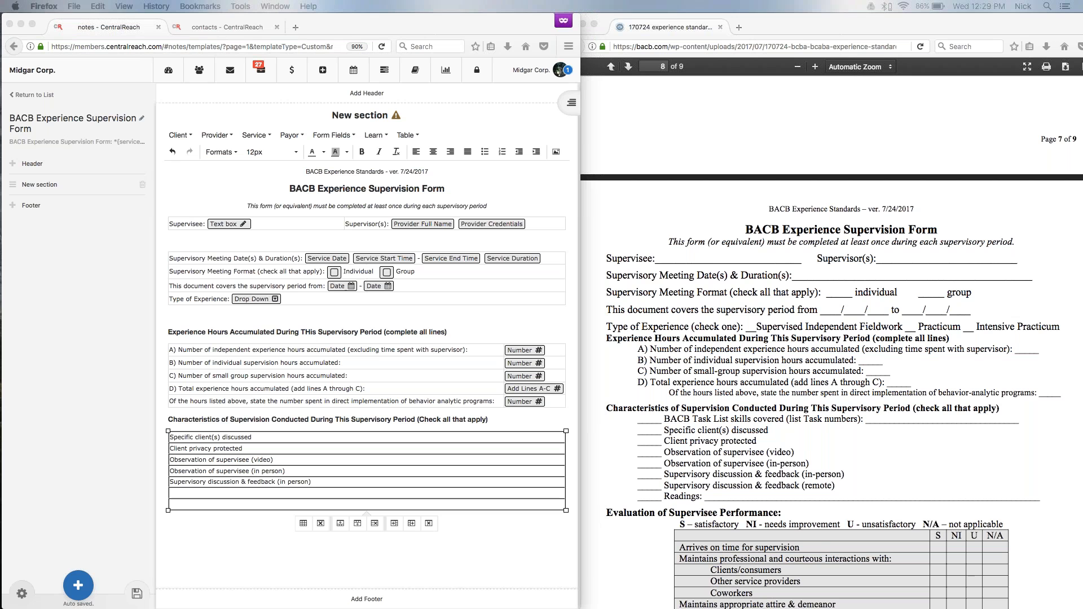
# Fill the remaining characteristics rows with "Supervisory discussion & feedback (remote)" and "Readings:" followed by a rich text area.
pyautogui.click(204, 492)
pyautogui.write('upervisory discussion & feedback (remote)')
pyautogui.click(199, 506)
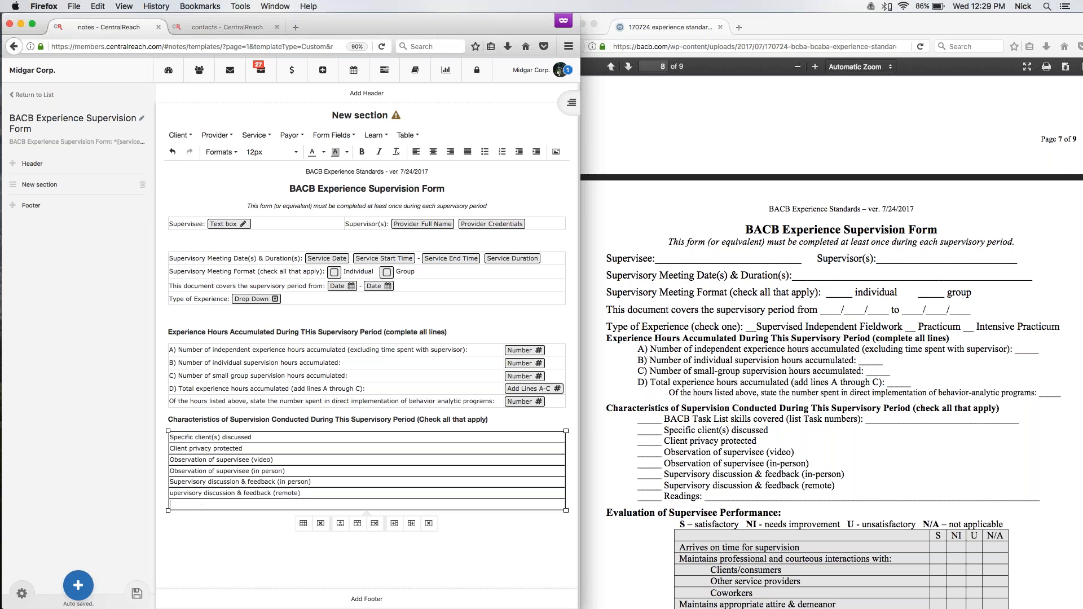
pyautogui.write('Readings:')
pyautogui.click(305, 493)
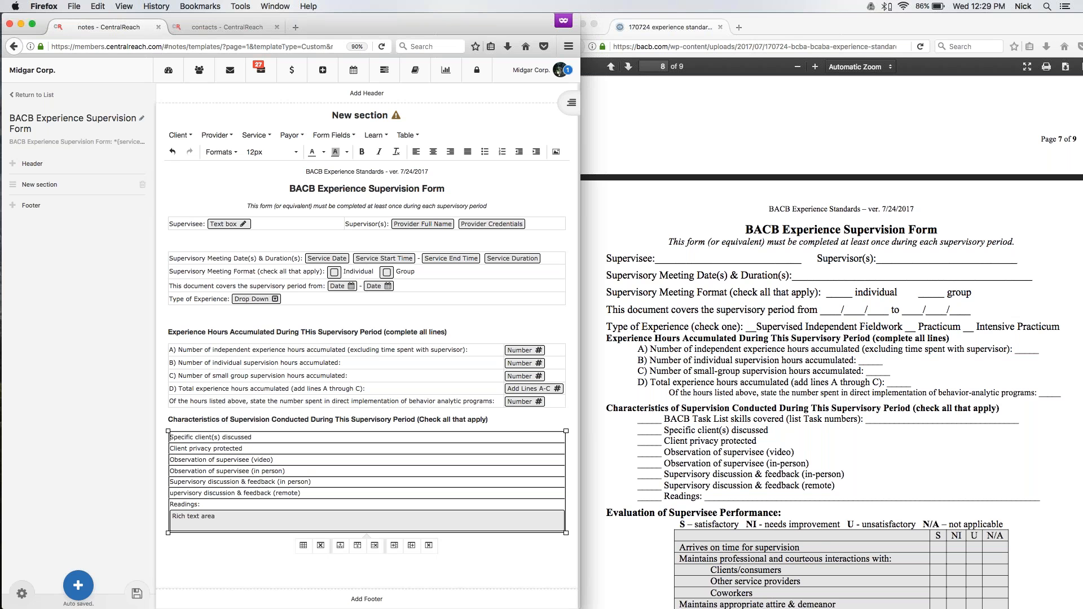
# Insert a checkbox before each of the first four characteristics rows, from "Specific client(s) discussed" to "Observation of supervisee (in person)".
pyautogui.click(335, 135)
pyautogui.click(338, 152)
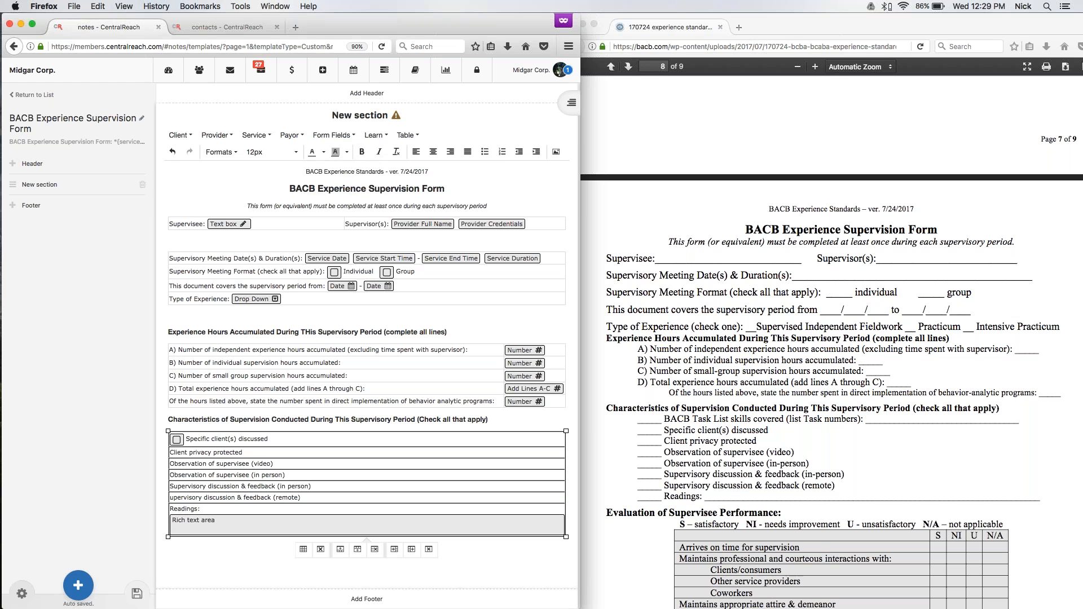
pyautogui.click(334, 135)
pyautogui.click(334, 151)
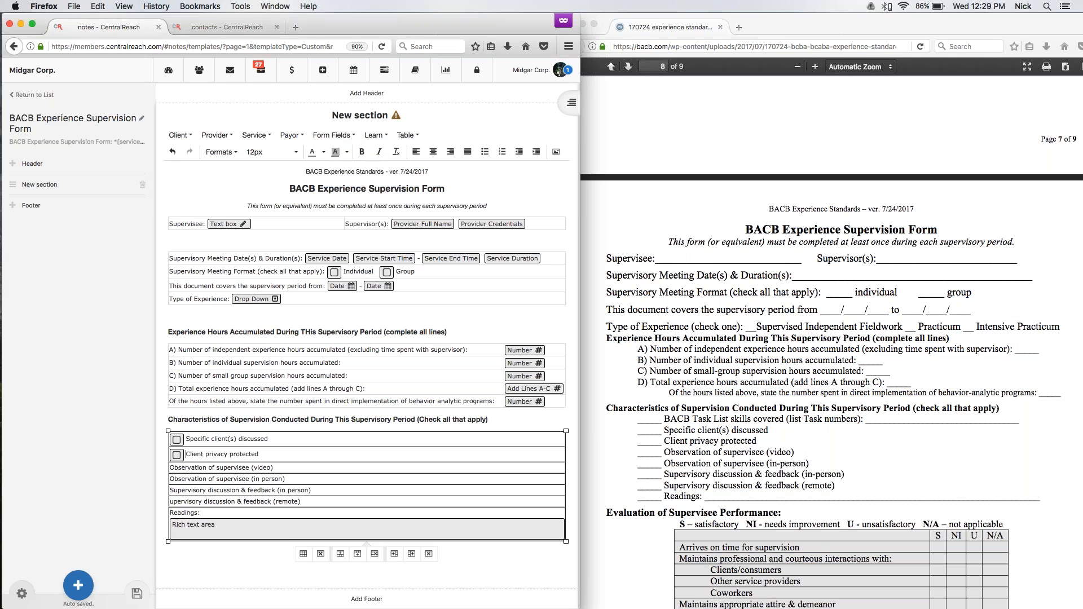
pyautogui.click(170, 467)
pyautogui.click(334, 136)
pyautogui.click(334, 151)
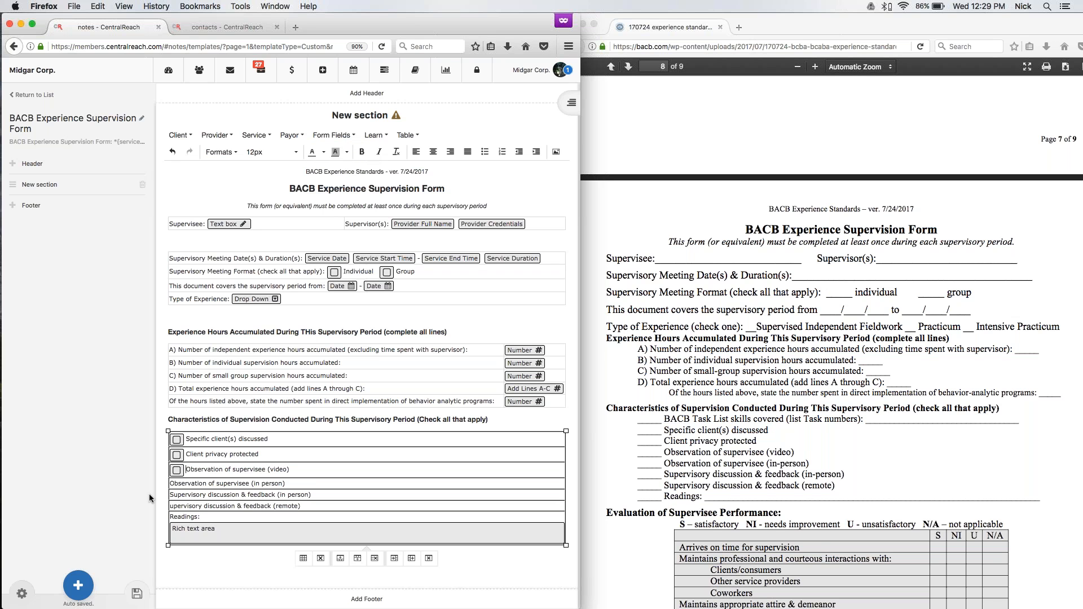
pyautogui.click(171, 484)
pyautogui.click(343, 136)
pyautogui.click(339, 151)
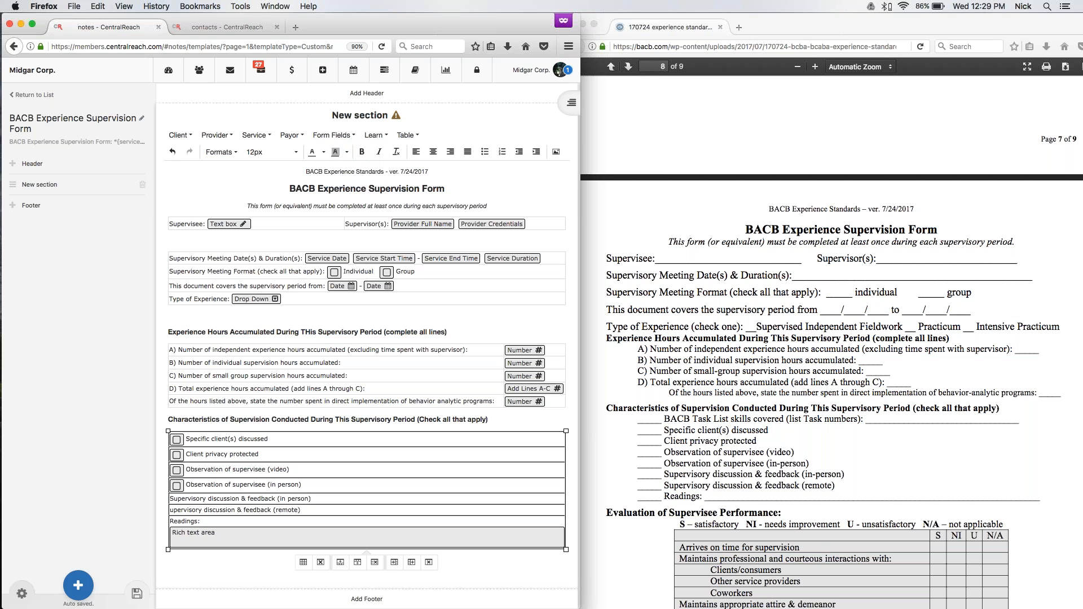
# Insert checkboxes before both "Supervisory discussion & feedback" rows and "Readings:", and restore the missing "S" in the remote row.
pyautogui.click(334, 135)
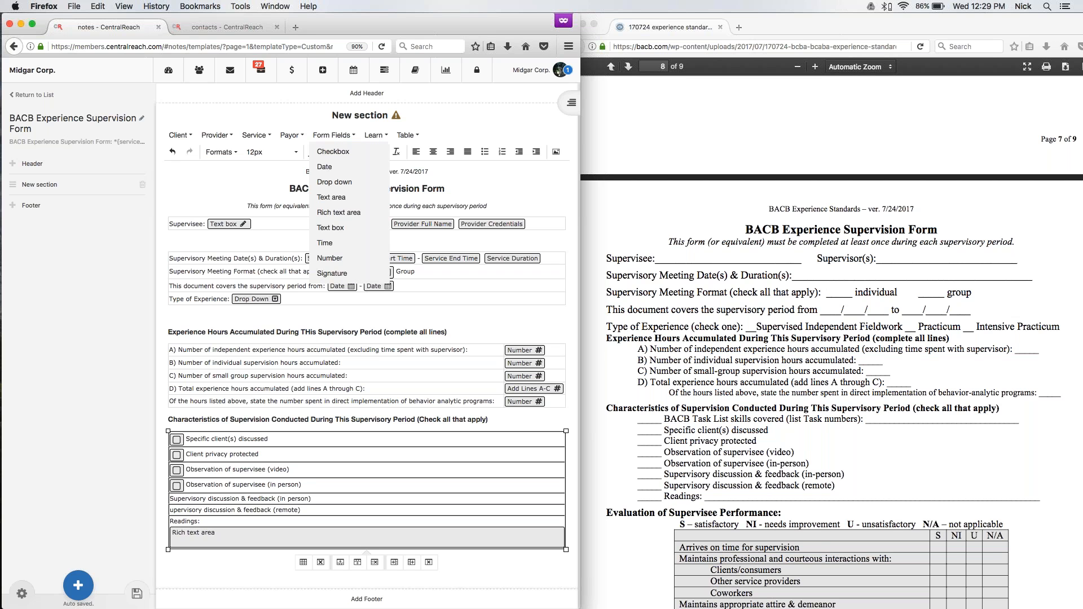
pyautogui.click(338, 151)
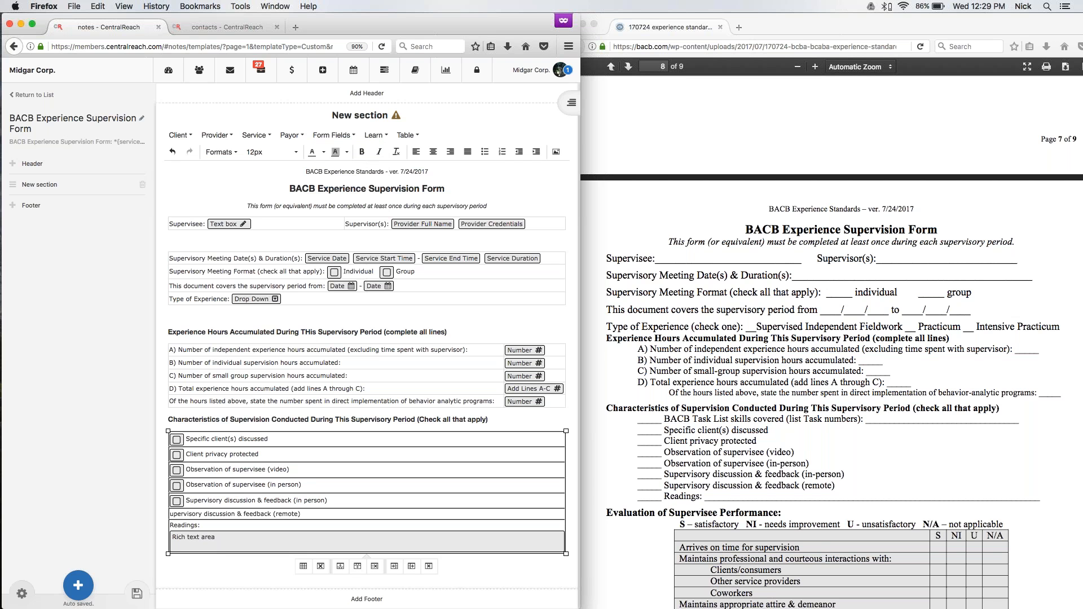
pyautogui.click(334, 136)
pyautogui.click(339, 150)
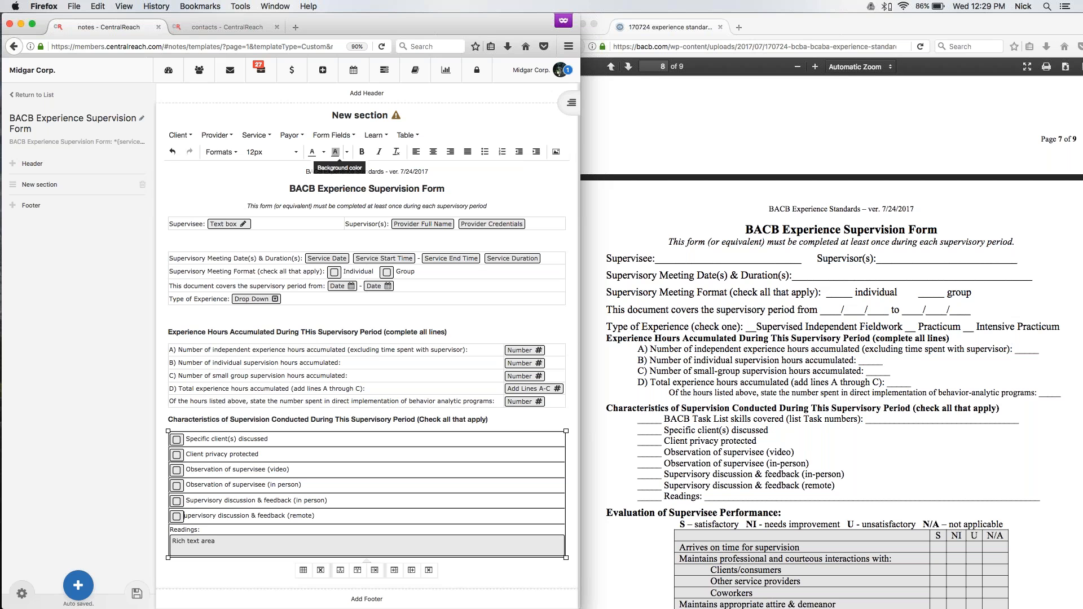
pyautogui.write('S')
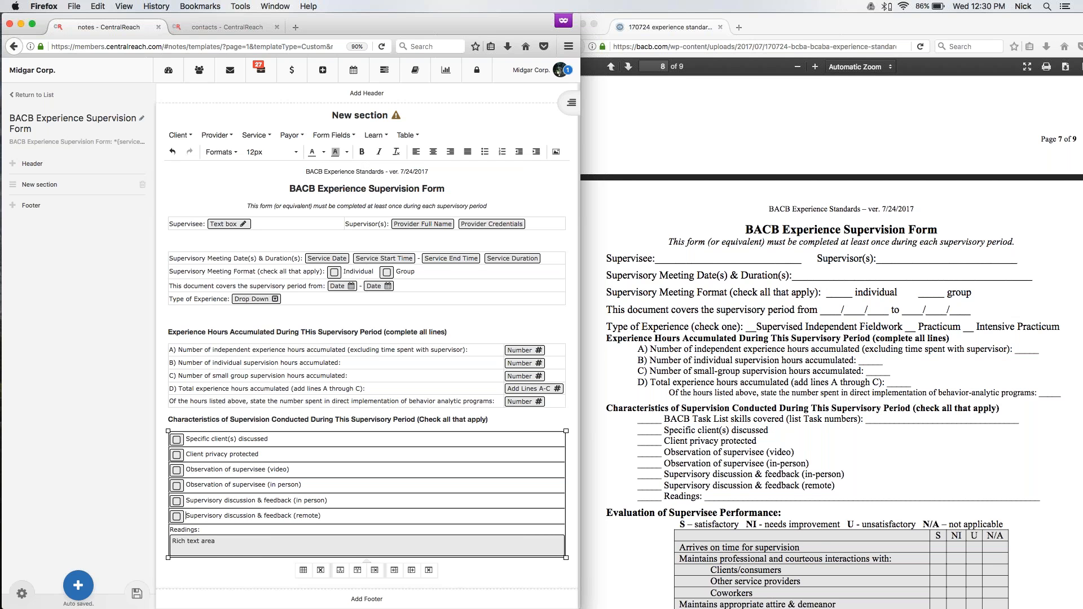
pyautogui.click(334, 136)
pyautogui.click(339, 151)
# Examine the Evaluation of Supervisee Performance section in the BACB reference form.
pyautogui.scroll(-1, 367, 430)
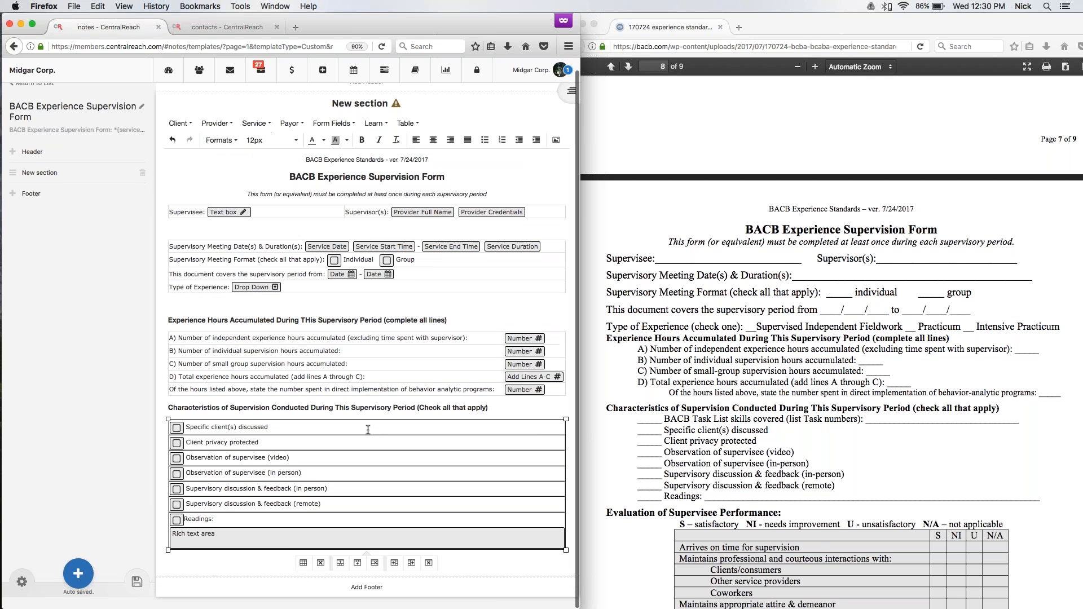
pyautogui.click(169, 407)
pyautogui.scroll(-8, 790, 411)
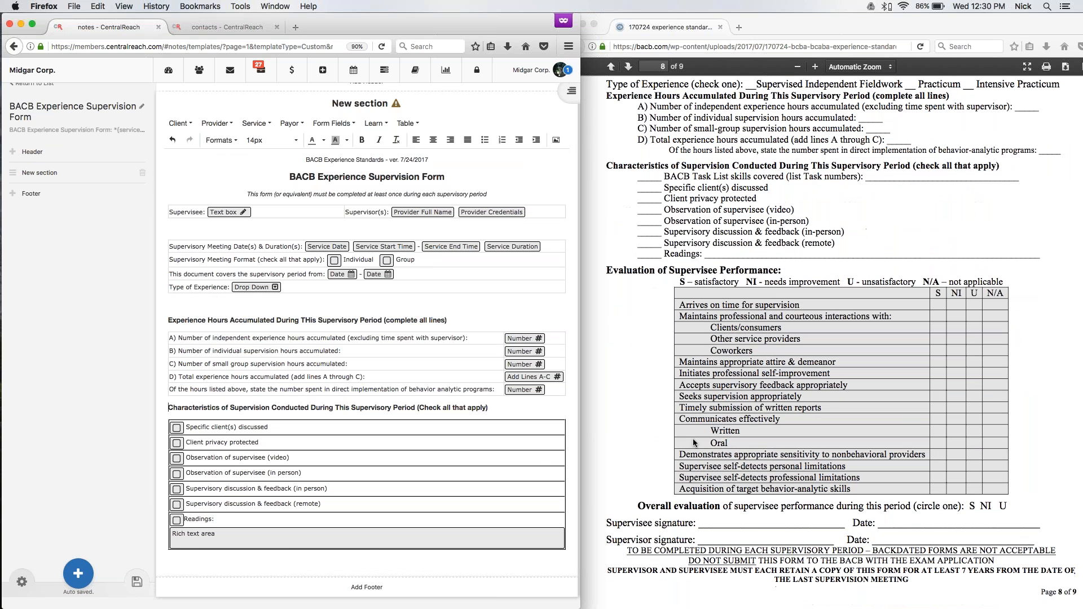
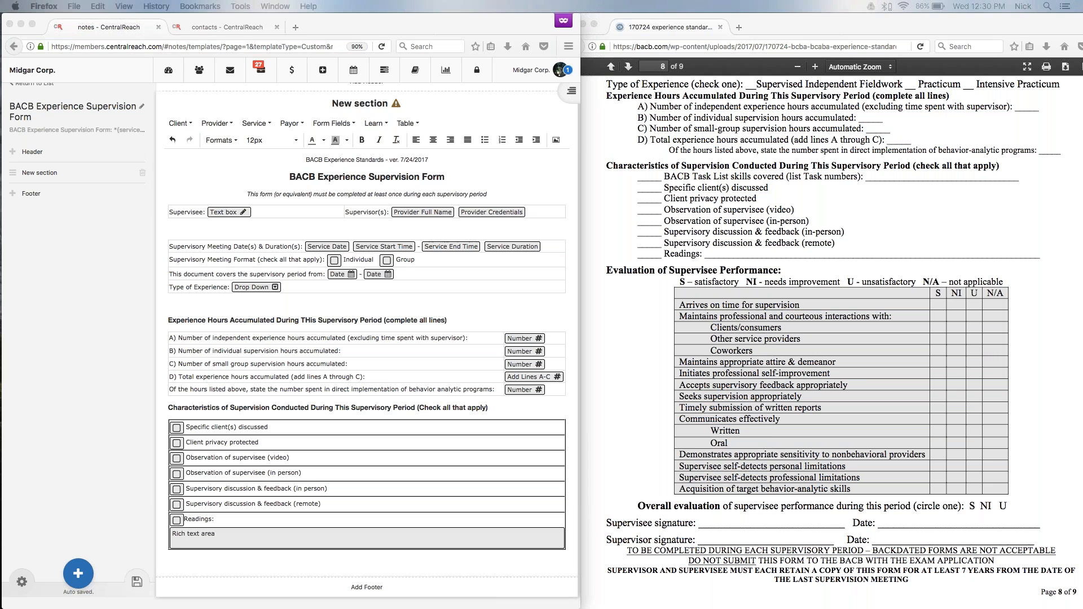
# Add the heading "Evaluation of Supervisee Performance:" below the characteristics table and format it as bold 14px text.
pyautogui.click(179, 562)
pyautogui.write('E')
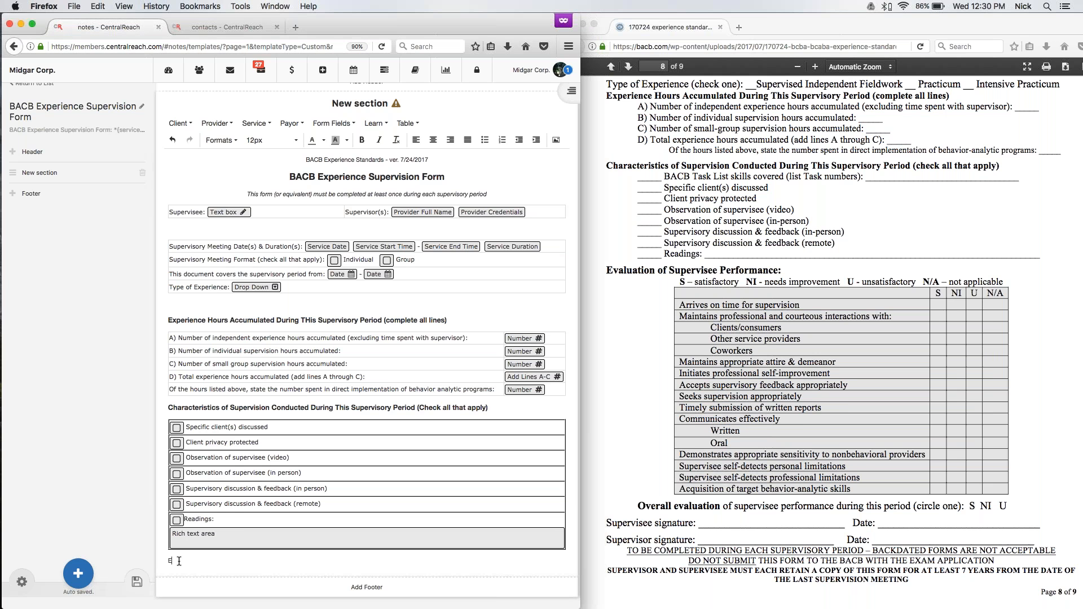
pyautogui.write('valuation')
pyautogui.write('of Supervisee Performance:')
pyautogui.moveTo(275, 560); pyautogui.dragTo(107, 560)
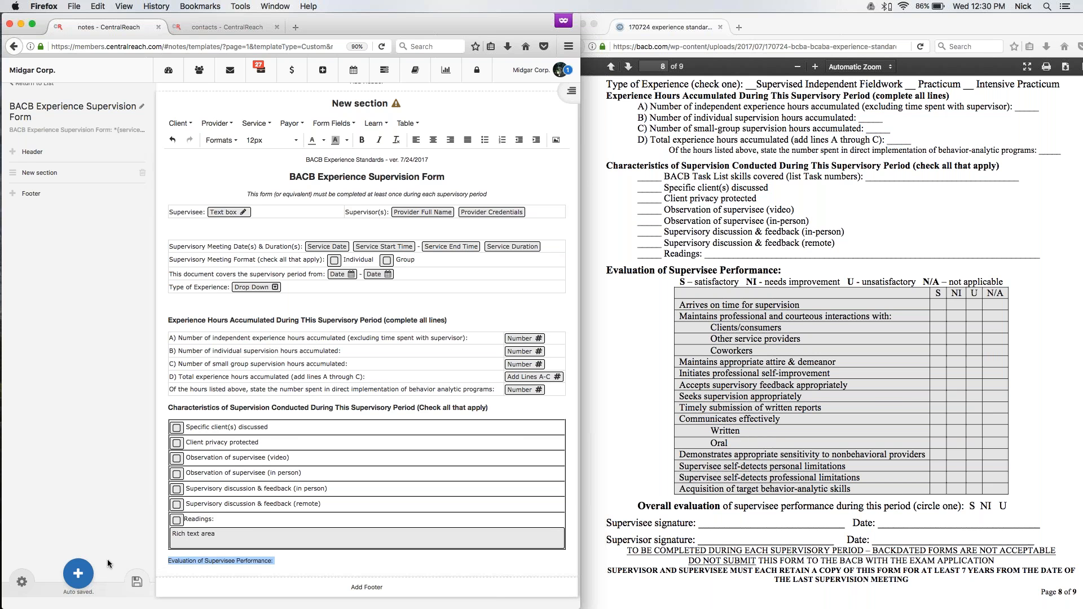
pyautogui.click(269, 140)
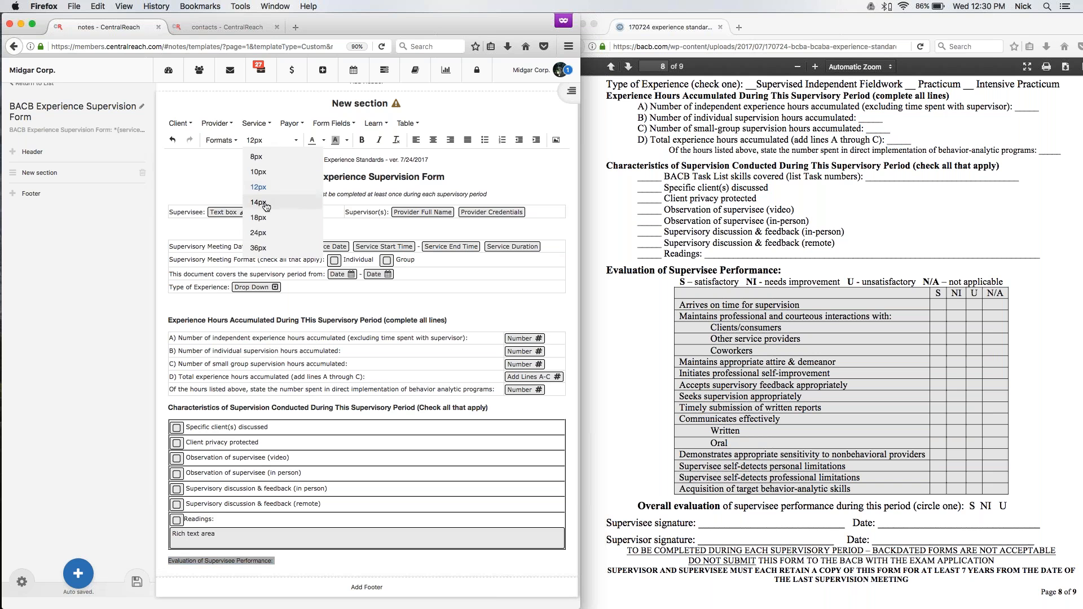
pyautogui.click(265, 207)
pyautogui.click(363, 140)
pyautogui.press('Right')
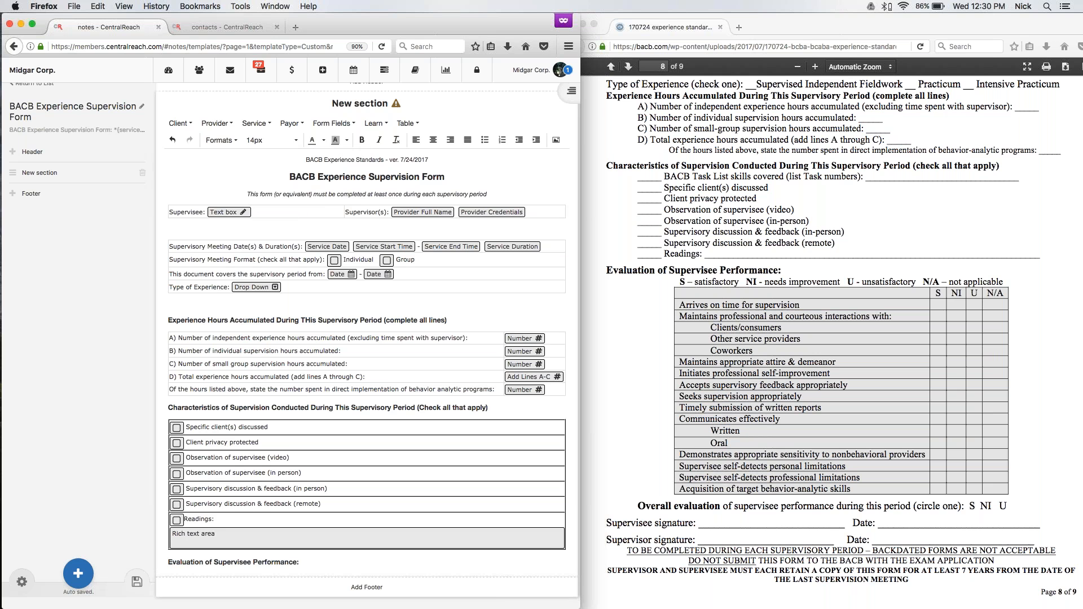
# Start a rating legend under the heading with "S - satisfactory", "NI- needs improvement" and "U - unsatisfactory", spaced apart on one line.
pyautogui.press('Return')
pyautogui.write('S - satisfactory')
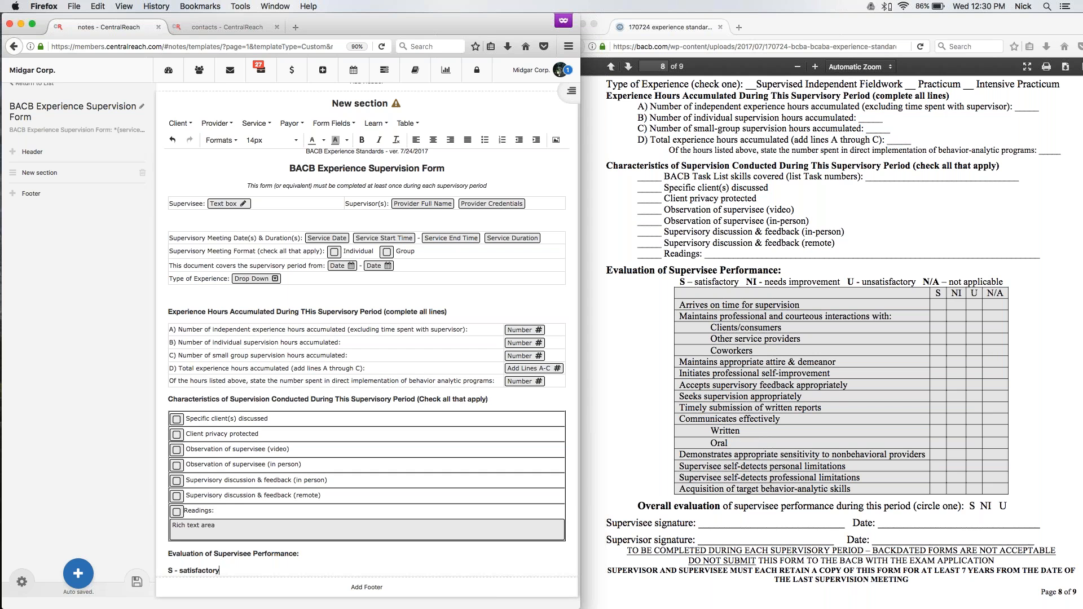
pyautogui.write('   NI- needs improvement    U - Unsa')
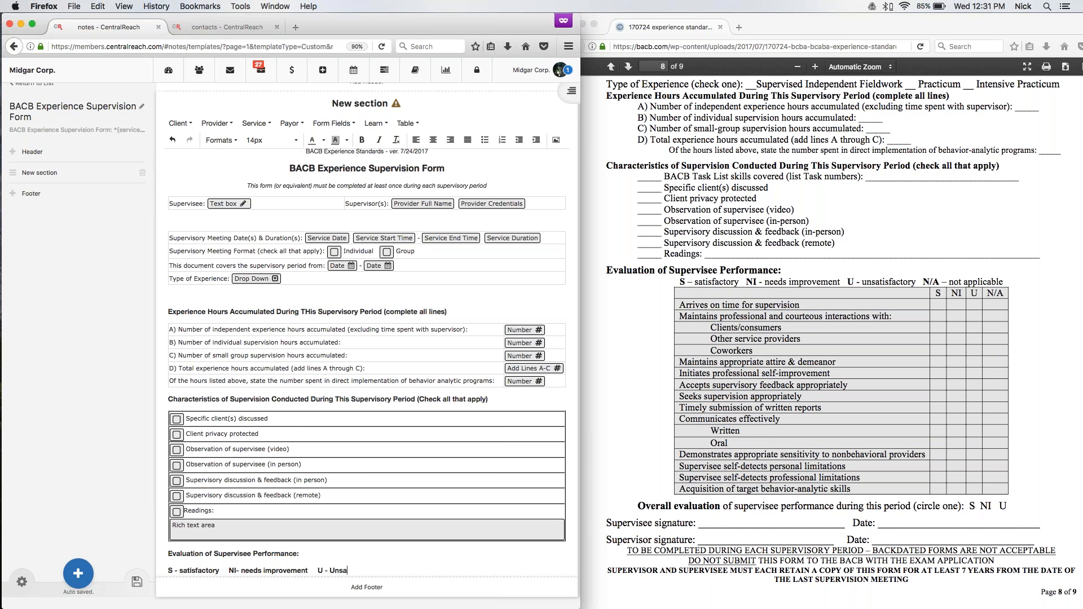
pyautogui.write('tisfactory')
pyautogui.click(335, 571)
pyautogui.press('BackSpace')
pyautogui.write('u')
# Append "A/A - not applicable" to the rating legend and add blank lines below it.
pyautogui.click(396, 570)
pyautogui.press('BackSpace')
pyautogui.write('A/A - not applicable')
pyautogui.press('Return')
pyautogui.press('Return')
# Remove bold from "- satisfactory" and "- needs improvement" in the legend, and insert a space after "NI".
pyautogui.moveTo(174, 532); pyautogui.dragTo(219, 532)
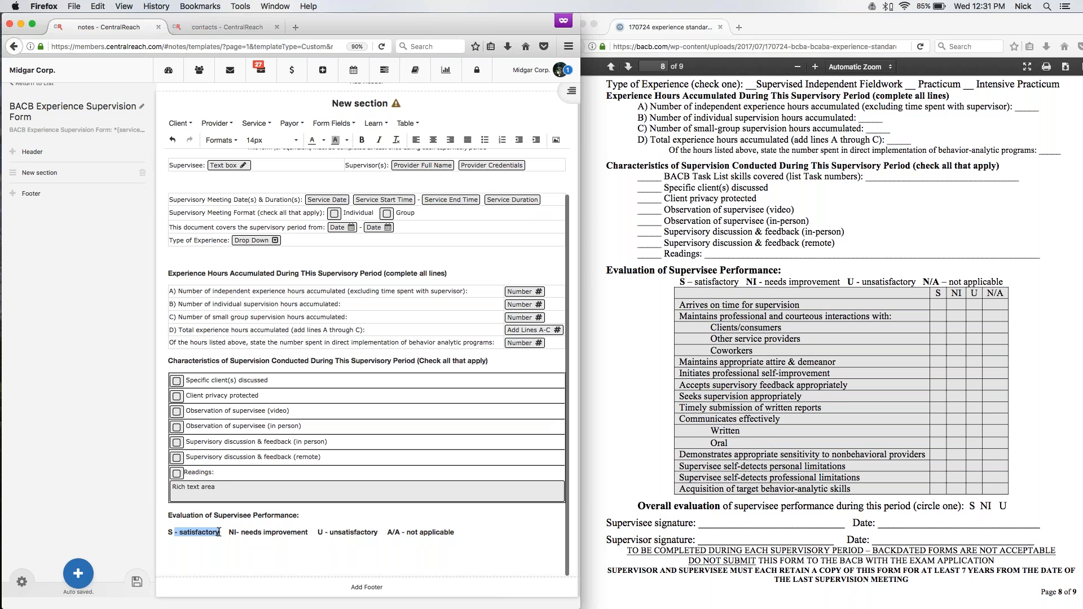
pyautogui.click(363, 141)
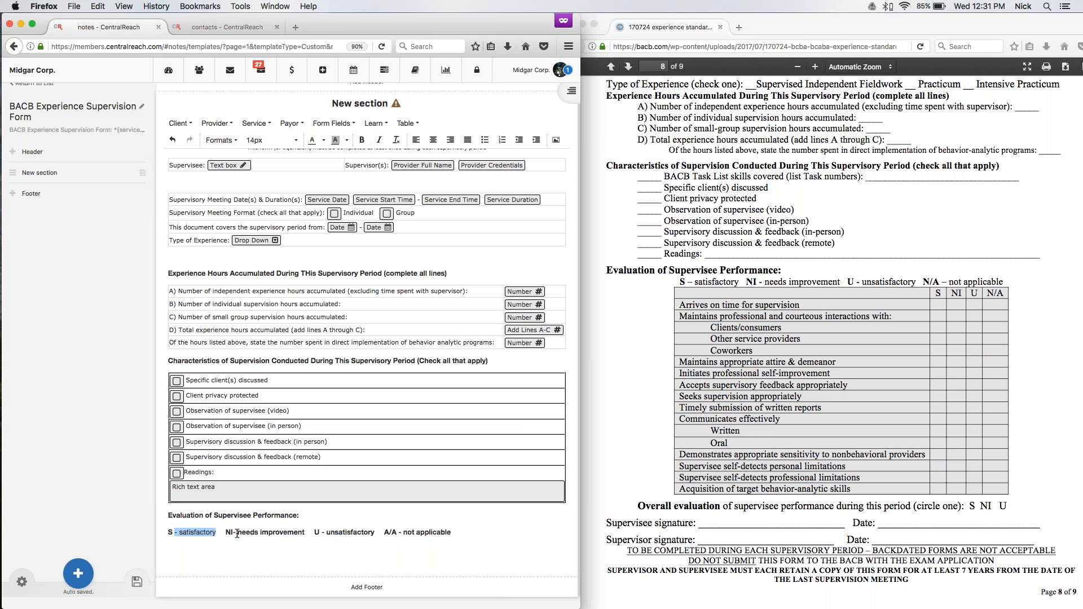
pyautogui.moveTo(234, 533); pyautogui.dragTo(304, 534)
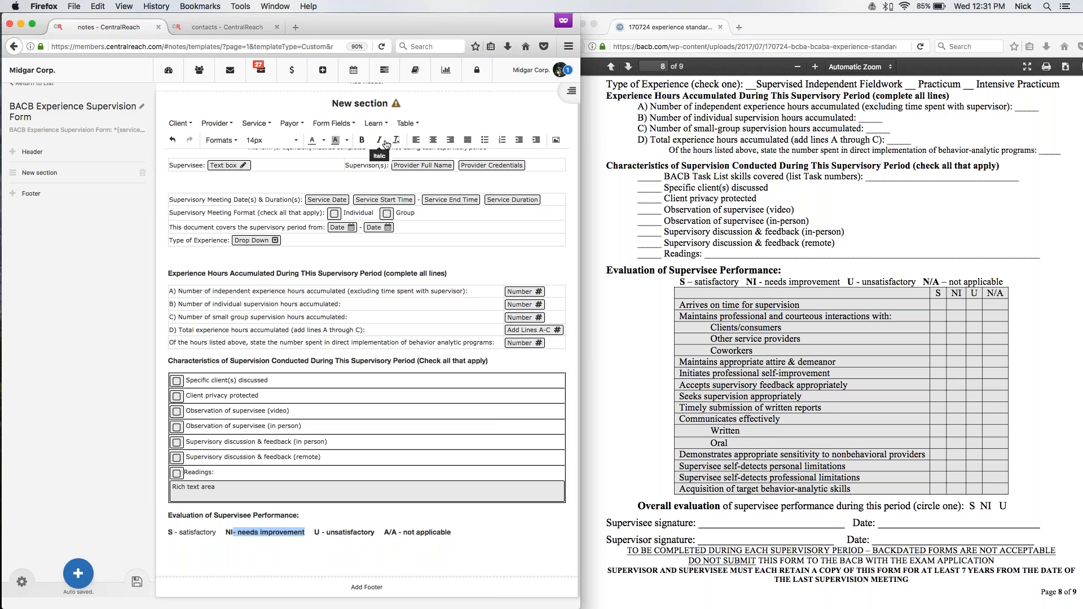
pyautogui.click(362, 140)
pyautogui.press('super+Right')
pyautogui.click(233, 532)
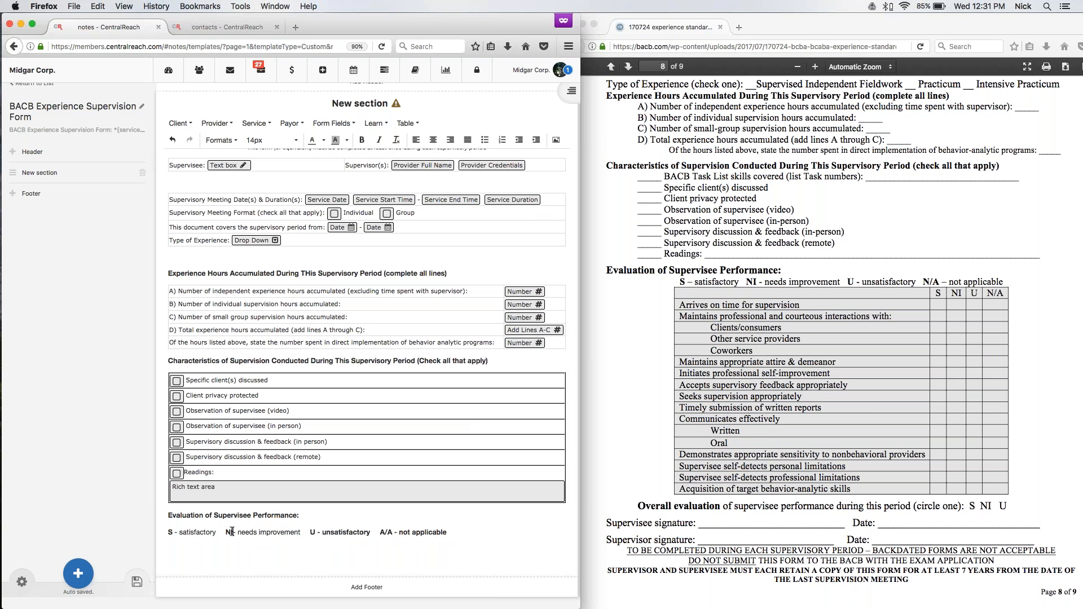
# Remove bold from "- unsatisfactory" and "- not applicable", and correct the last legend abbreviation to "N/A".
pyautogui.moveTo(320, 532); pyautogui.dragTo(374, 532)
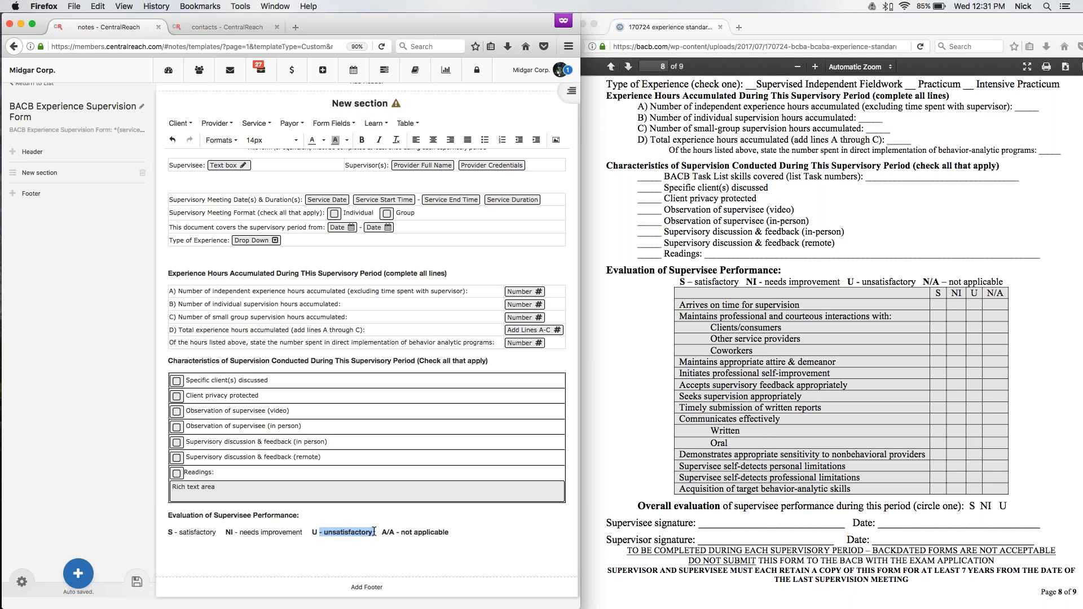
pyautogui.click(362, 140)
pyautogui.click(383, 532)
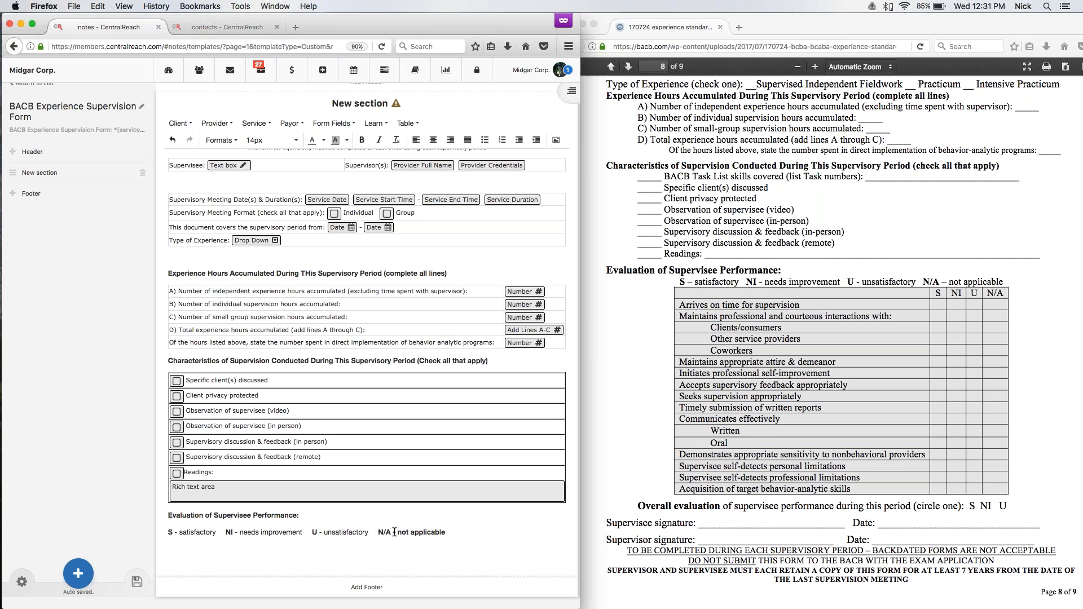
pyautogui.moveTo(394, 533); pyautogui.dragTo(447, 533)
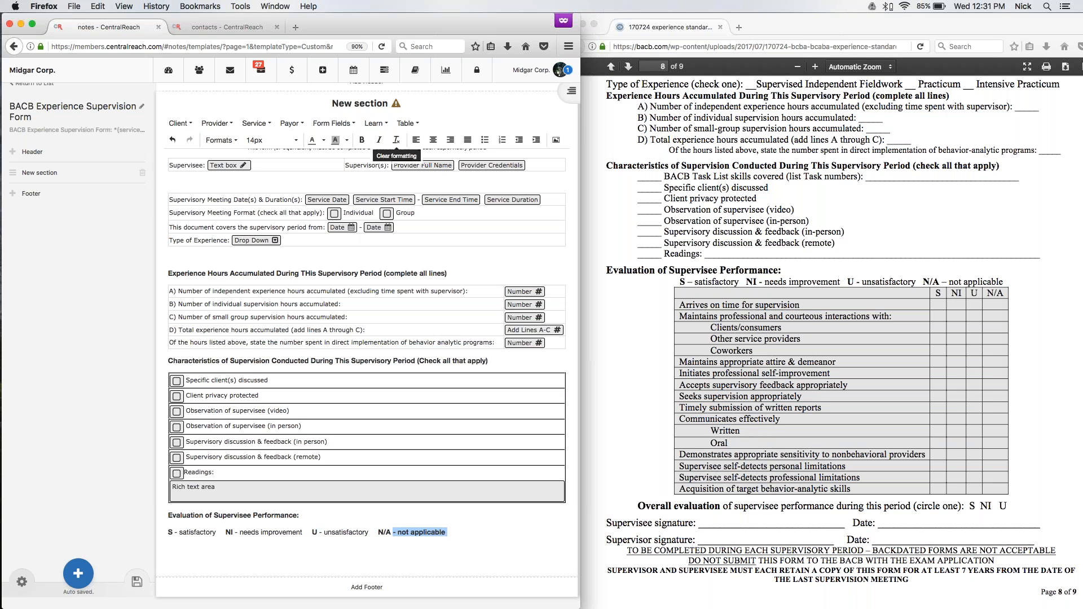
pyautogui.click(248, 546)
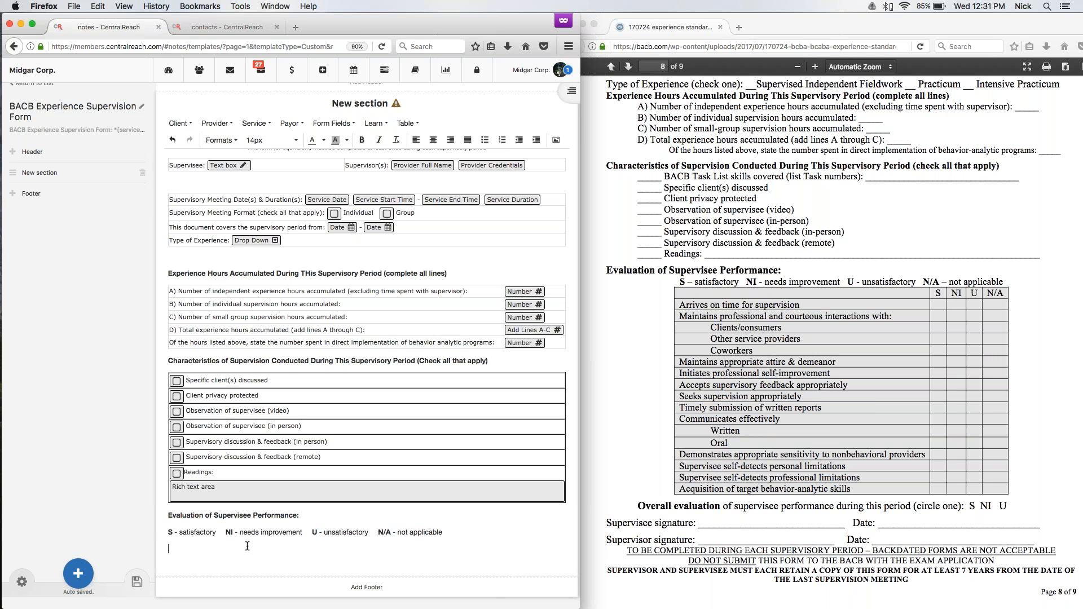
# Center the rating legend line under the evaluation heading.
pyautogui.click(168, 533)
pyautogui.hotkey('shift', 'Down')
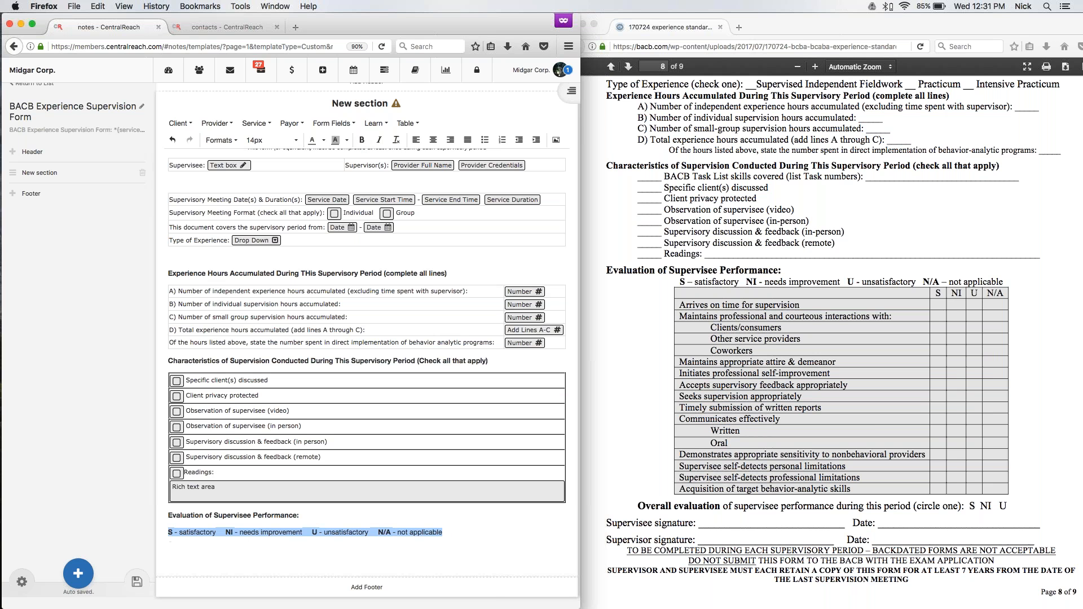
pyautogui.click(433, 141)
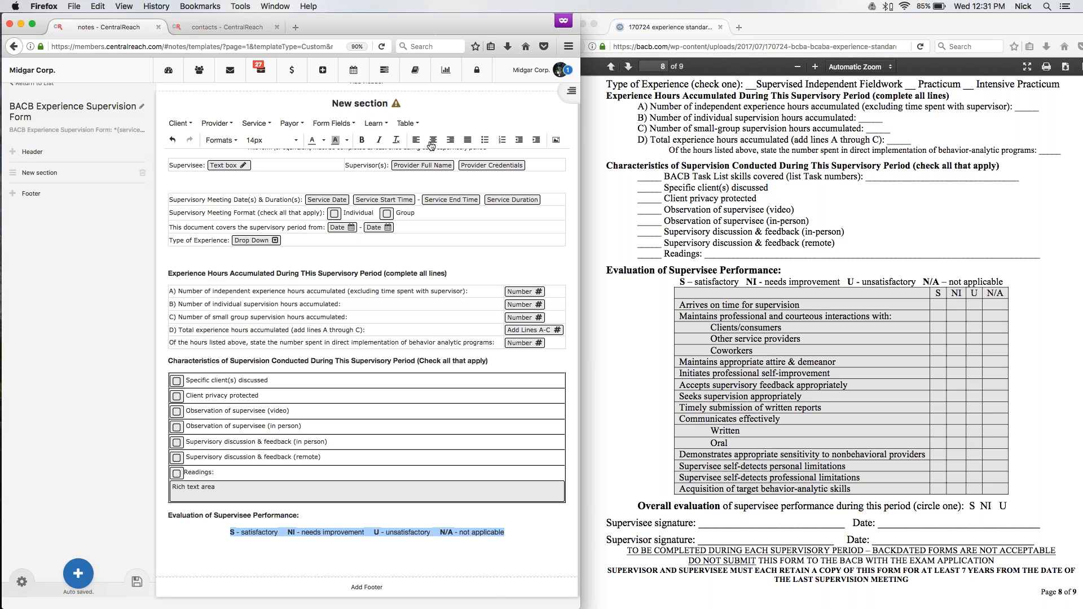
pyautogui.press('Right')
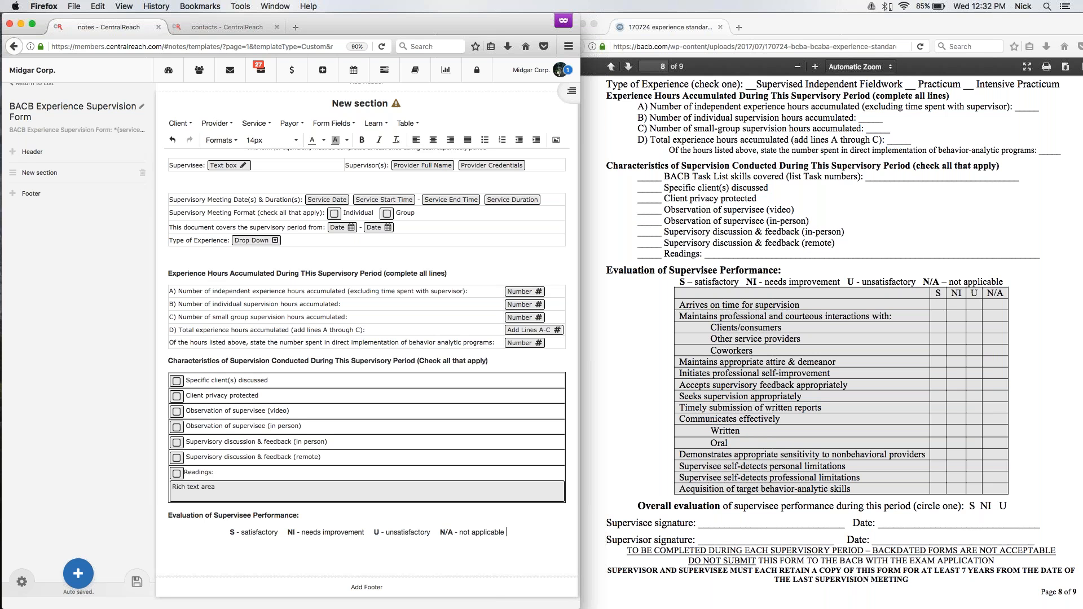
# Insert a table of five columns and ten rows below the rating legend.
pyautogui.press('Return')
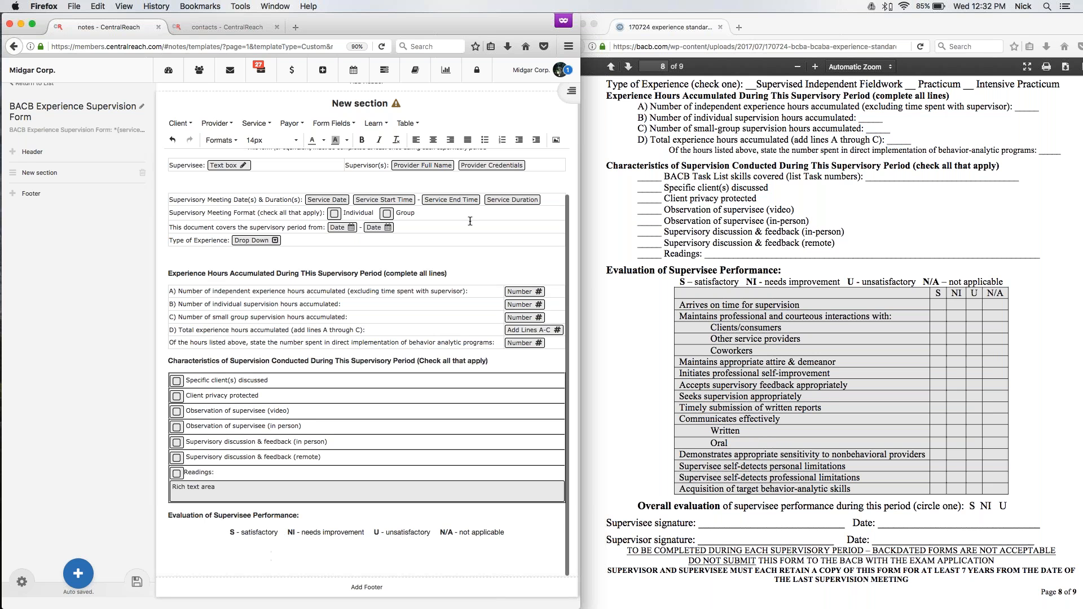
pyautogui.click(407, 123)
pyautogui.moveTo(440, 139)
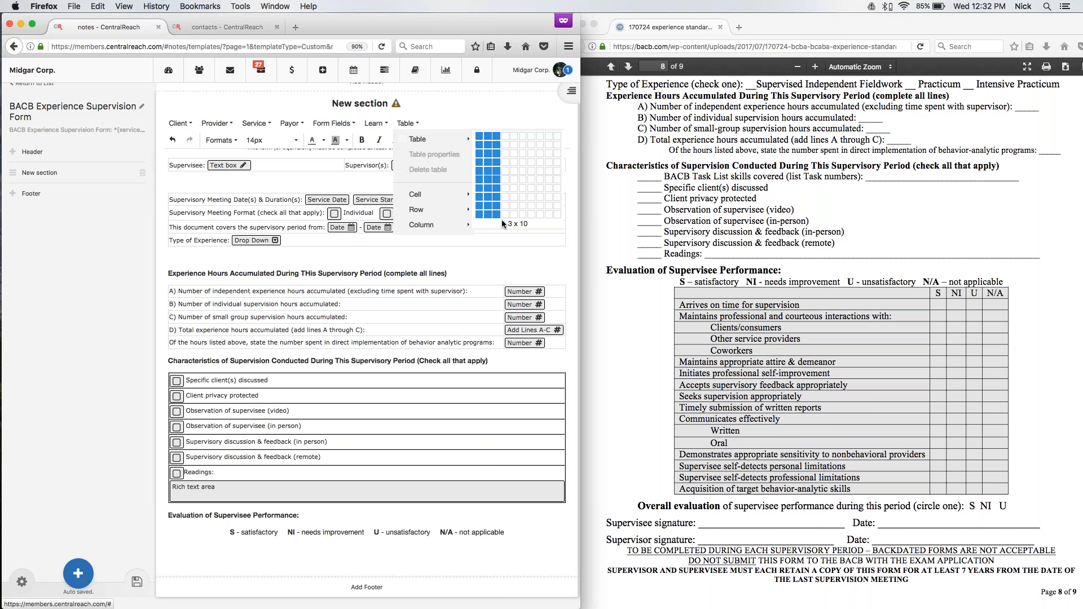
pyautogui.click(516, 213)
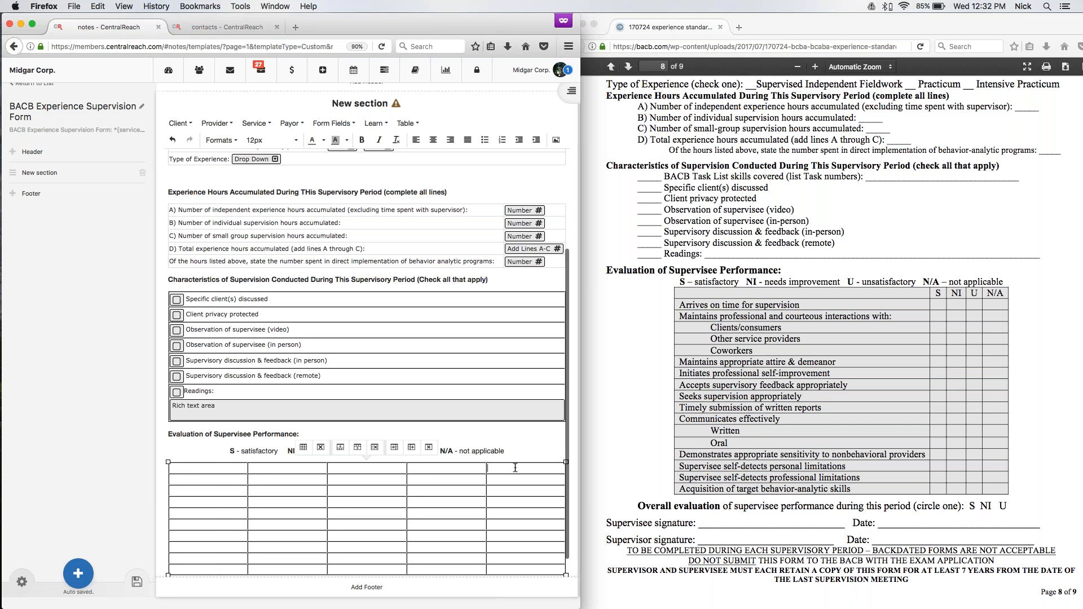
# Label the last four header cells of the evaluation table S, NI, U and N/A, leaving the first cell blank.
pyautogui.write('N/A')
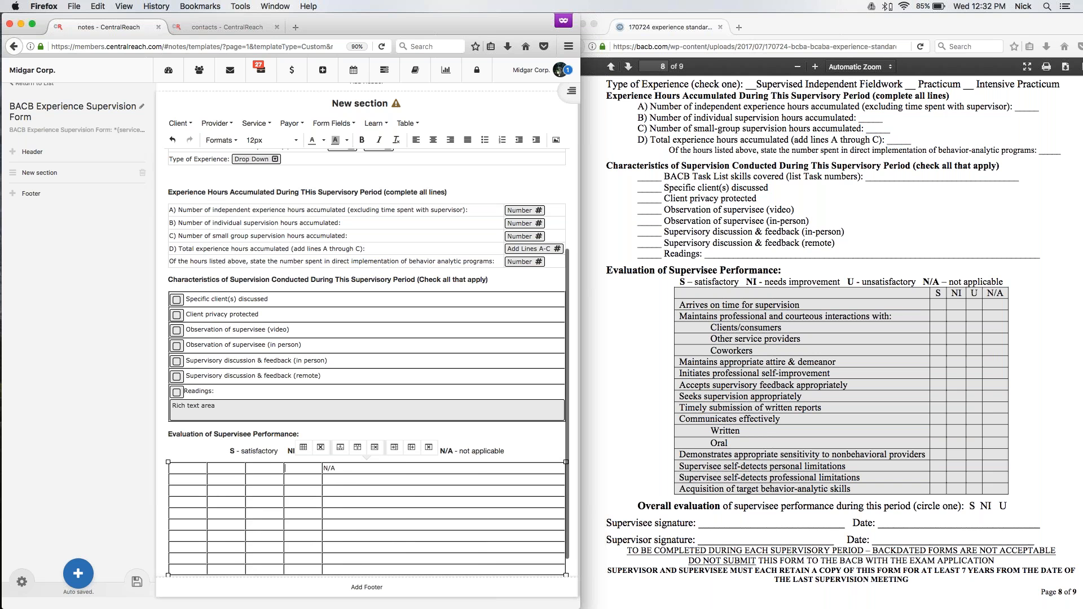
pyautogui.write('U')
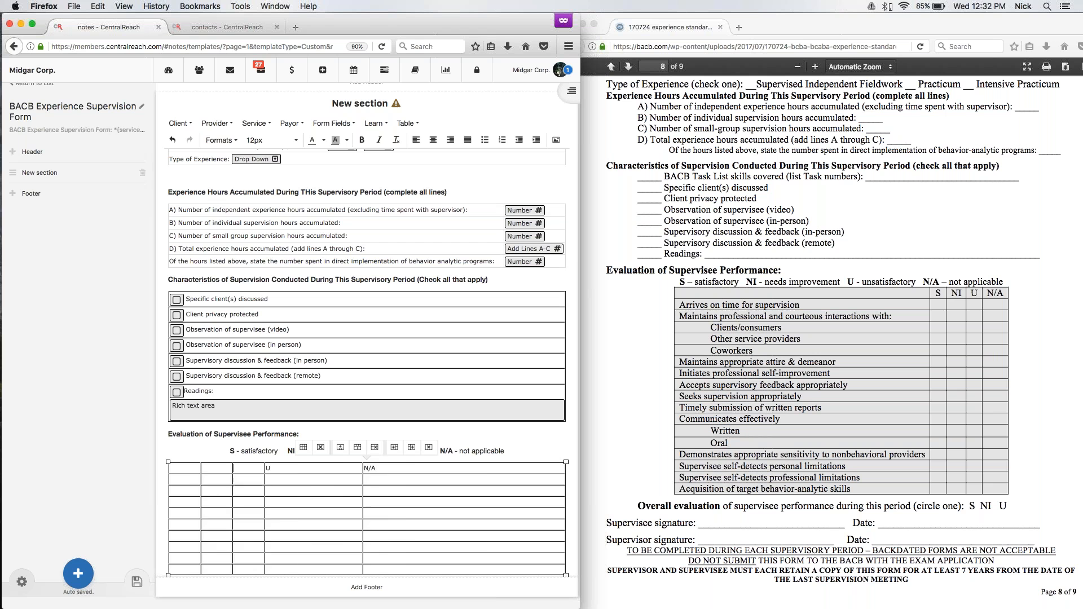
pyautogui.write('NI')
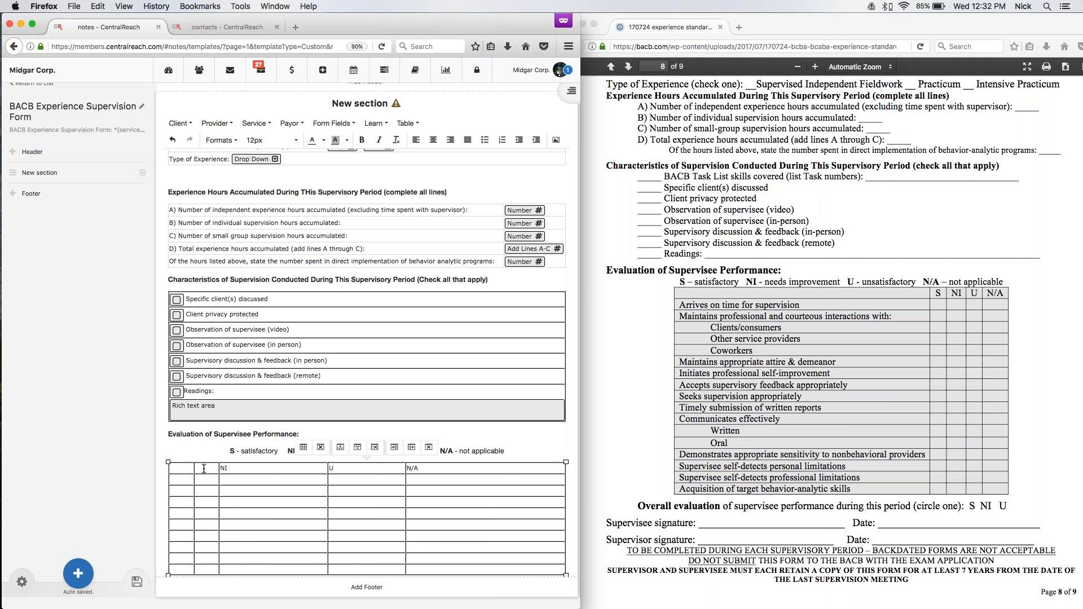
pyautogui.write('S')
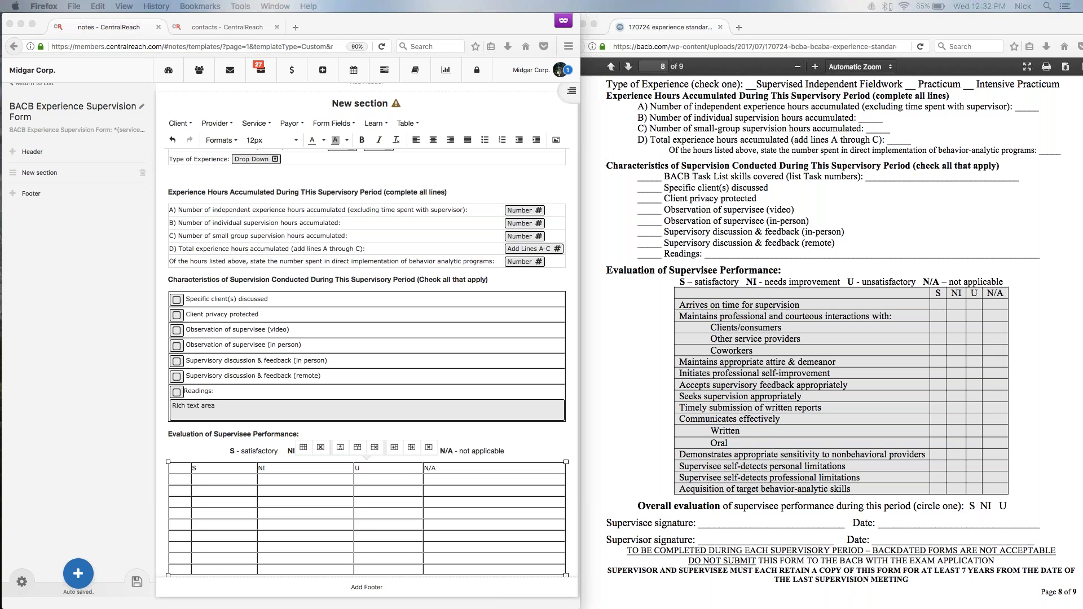
# Fill the first two rows under the header with "Arrives on time for supervision" and "Maintains professional and courteous interactions with:".
pyautogui.click(179, 481)
pyautogui.write('Arrives on time for supervision')
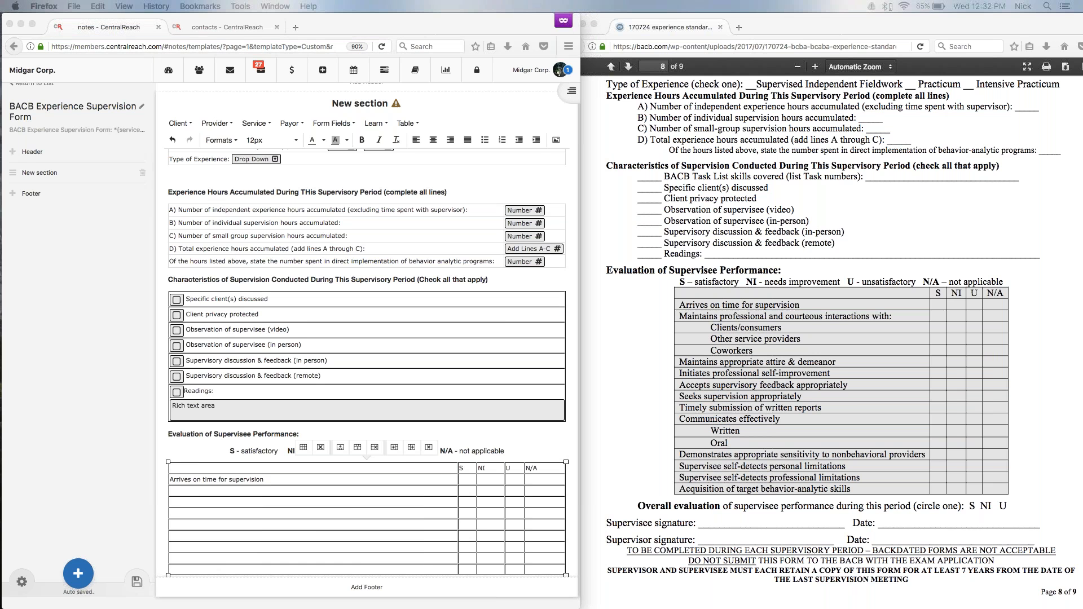
pyautogui.click(212, 492)
pyautogui.write('Maintains professional and courteous interactions with:')
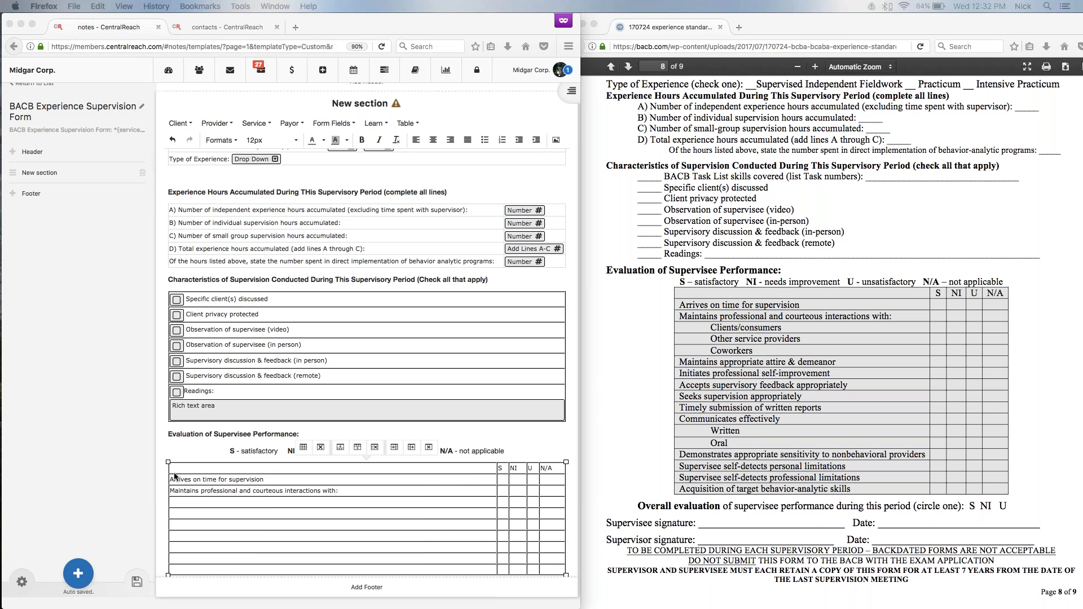
# Fill the next three rows of the first column with "Clients/Consumers", "Other service providers" and "Coworkers".
pyautogui.click(189, 506)
pyautogui.write('Clients/Consumers')
pyautogui.press('super+Tab')
pyautogui.click(204, 517)
pyautogui.write('Other service providers')
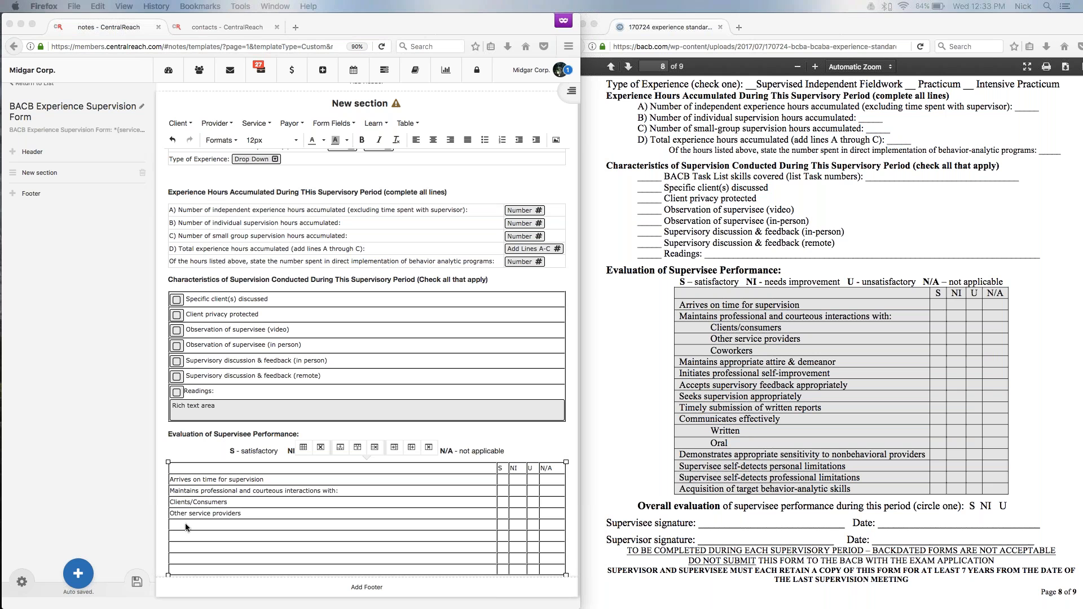
pyautogui.click(203, 526)
pyautogui.write('Coworkers')
# Fill the next four rows with "Maintains appropriate attire & demeanor", "Initiates professional self- improvement", "Accepts supervisory feedback appropriatley" and "Seeks supervision appropriately".
pyautogui.scroll(-1, 210, 489)
pyautogui.click(217, 502)
pyautogui.write('Maintains appropriate attire & demeanor')
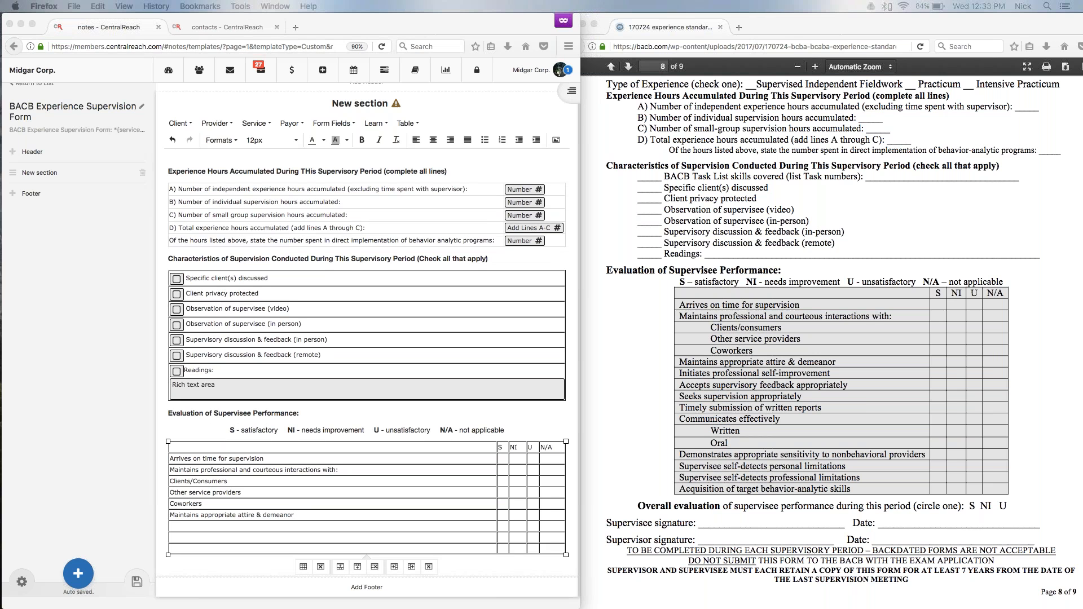
pyautogui.click(203, 526)
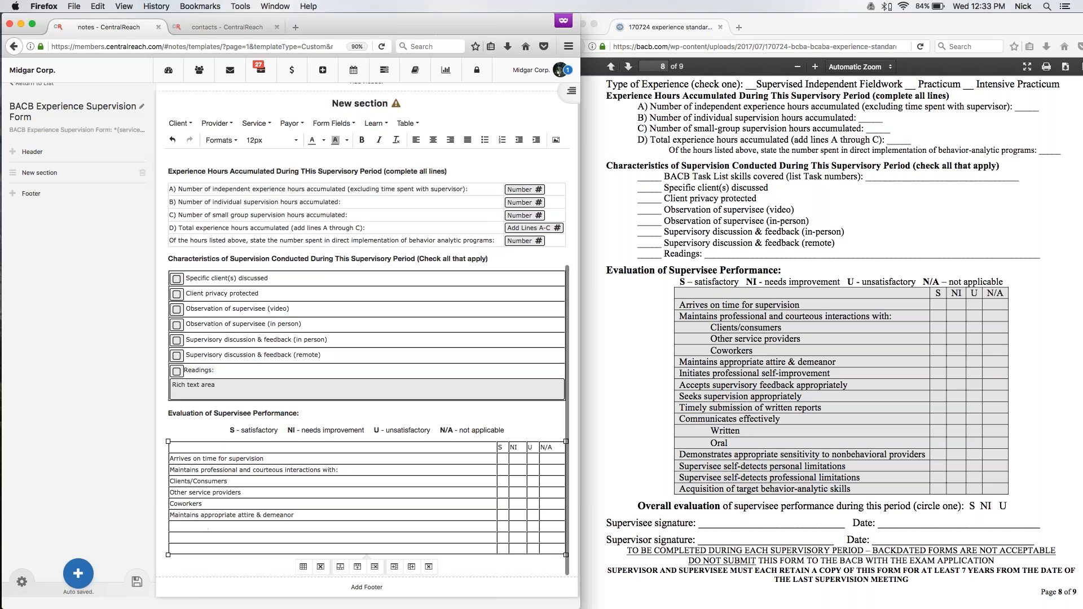
pyautogui.write('Initiates professional self- improvement')
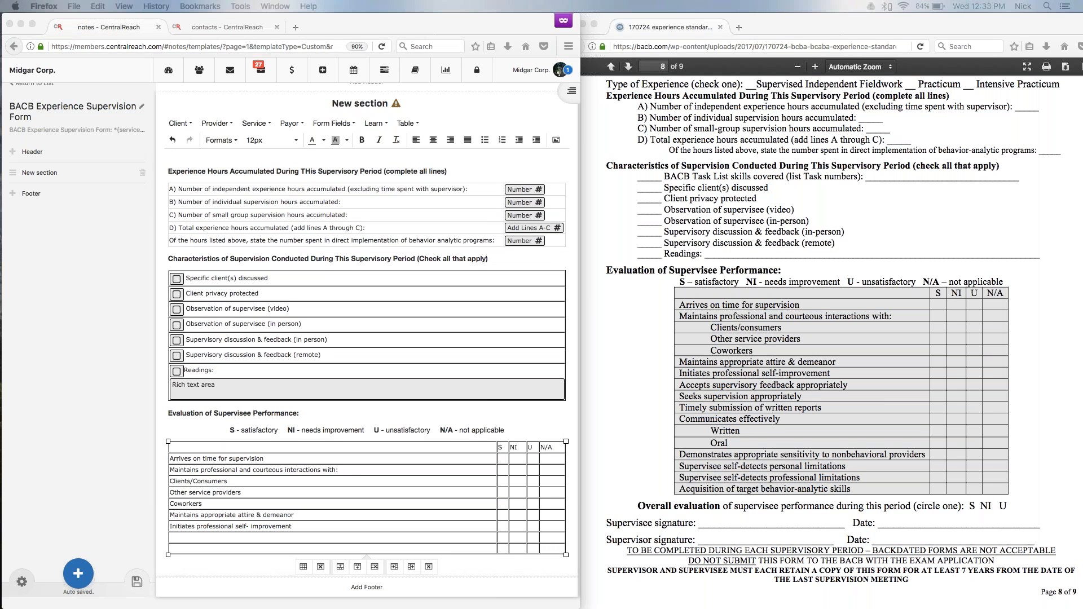
pyautogui.click(251, 537)
pyautogui.write('Accepts supervisory feedback appropriatley')
pyautogui.click(206, 550)
pyautogui.write('Seeks supervision appropriately')
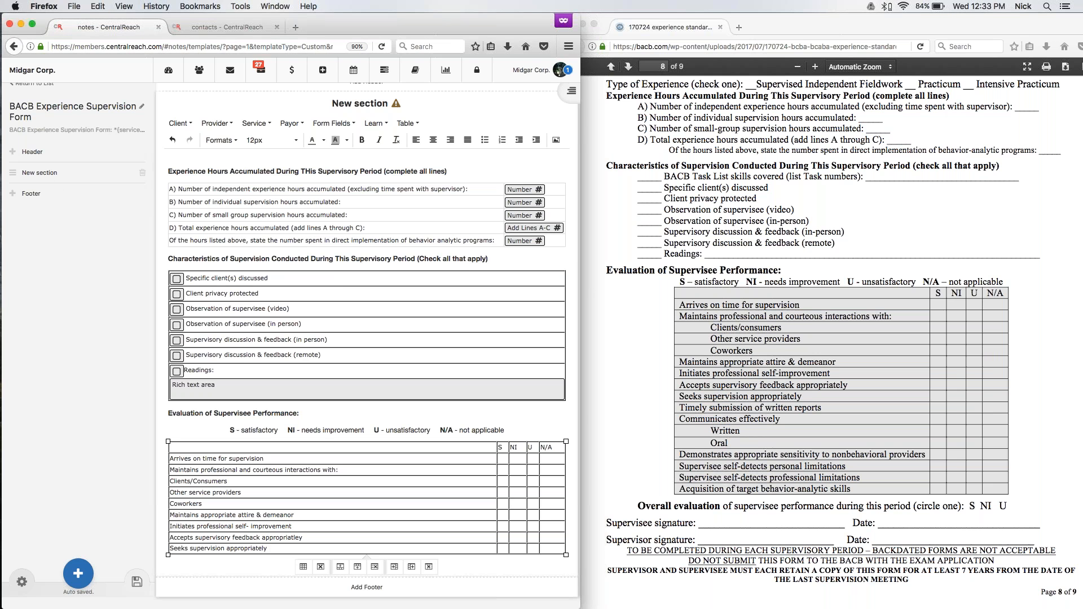
# Add four empty rows to the evaluation table after "Seeks supervision appropriately".
pyautogui.click(407, 123)
pyautogui.moveTo(418, 210)
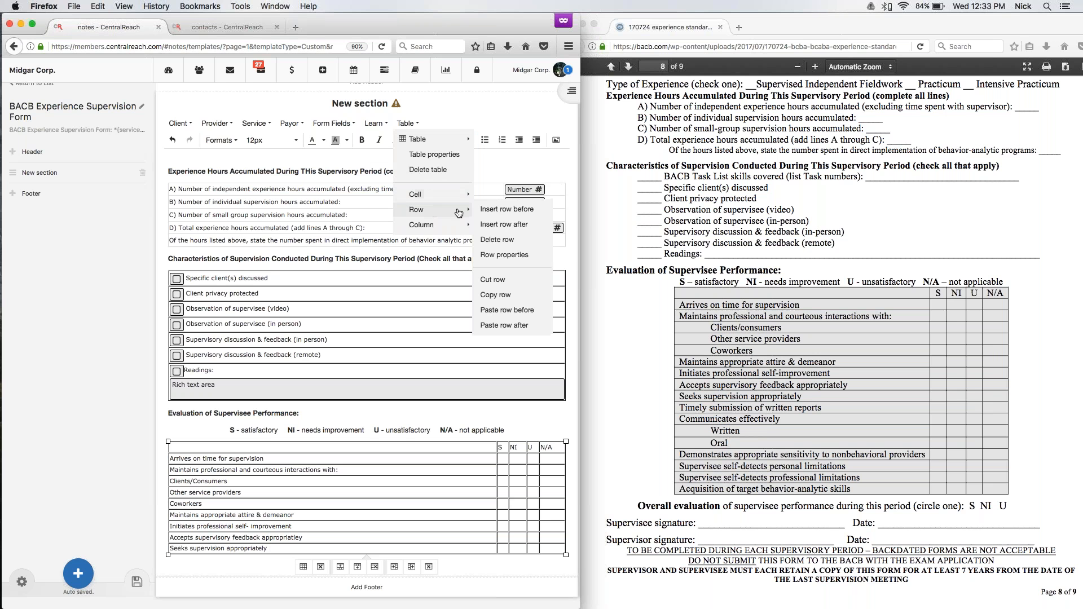
pyautogui.click(490, 226)
pyautogui.click(408, 123)
pyautogui.moveTo(452, 225)
pyautogui.click(502, 225)
pyautogui.click(407, 123)
pyautogui.moveTo(451, 224)
pyautogui.click(407, 123)
pyautogui.moveTo(449, 221)
pyautogui.click(492, 226)
pyautogui.scroll(-2, 255, 409)
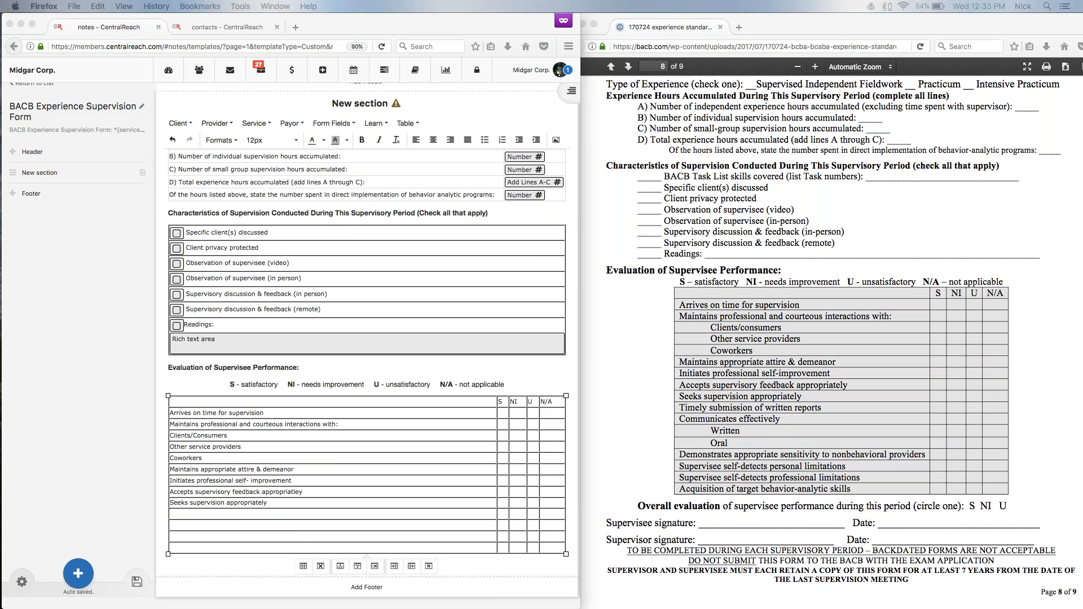
# Fill the four empty rows with "Timely submission of written reports", "Communicates effectively", "Written" and "Oral".
pyautogui.click(189, 515)
pyautogui.write('Timely submission of written reports')
pyautogui.click(189, 525)
pyautogui.write('Communicates effectively')
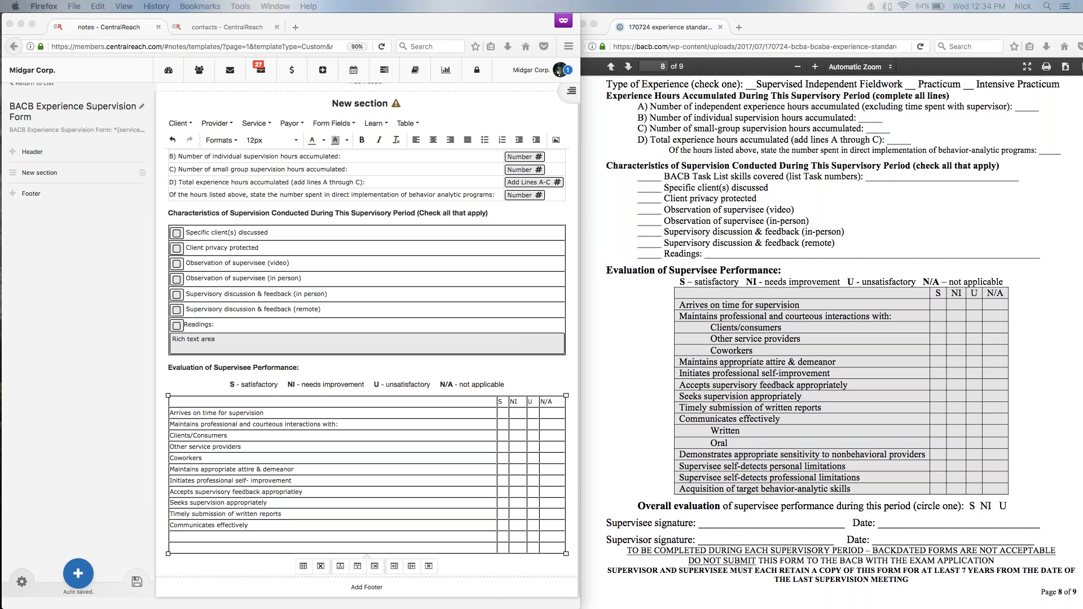
pyautogui.click(198, 537)
pyautogui.write('Written')
pyautogui.click(194, 545)
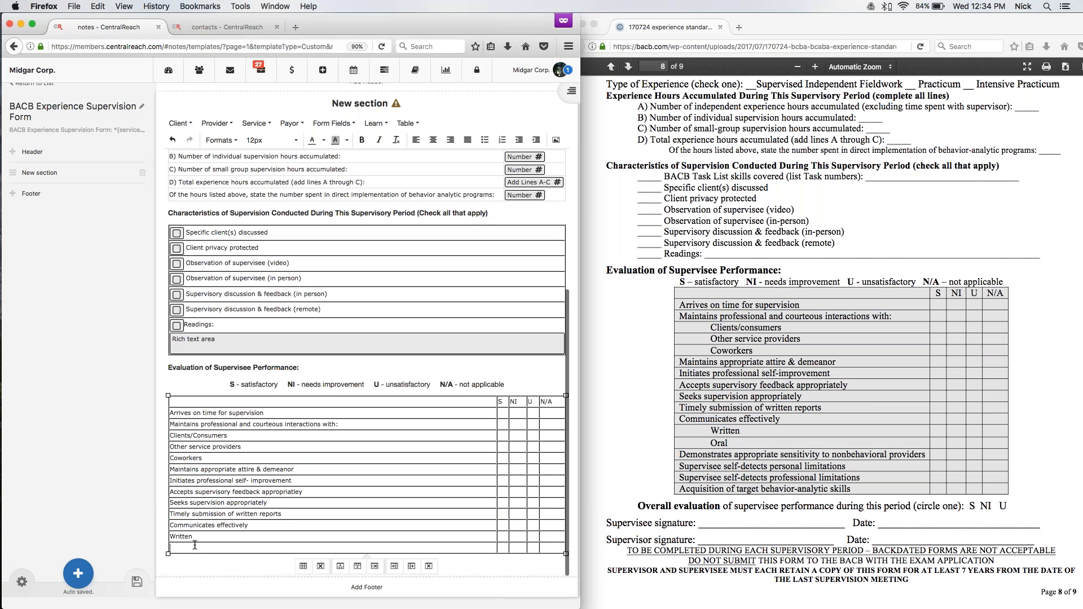
pyautogui.write('Oral')
# Add four empty rows to the evaluation table after "Oral".
pyautogui.click(406, 123)
pyautogui.moveTo(416, 210)
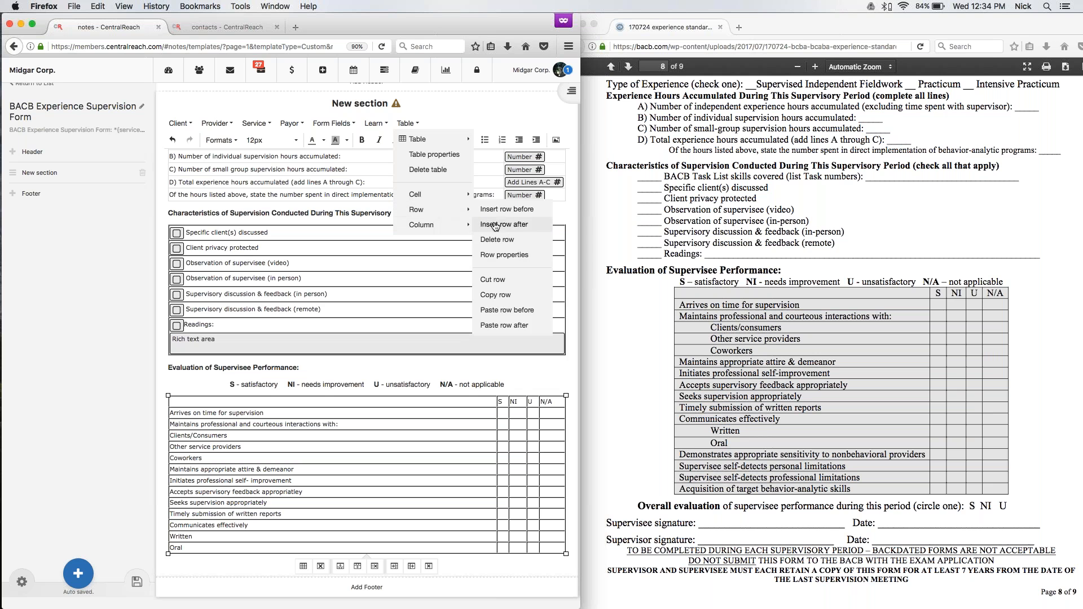
pyautogui.click(496, 225)
pyautogui.click(406, 124)
pyautogui.moveTo(427, 215)
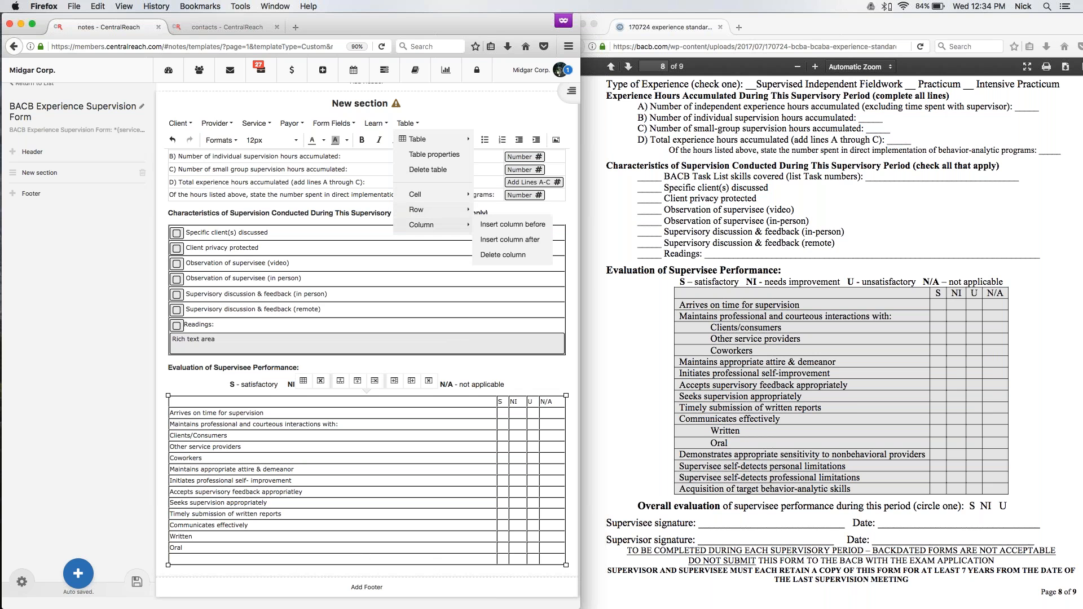
pyautogui.click(500, 225)
pyautogui.click(406, 124)
pyautogui.moveTo(428, 215)
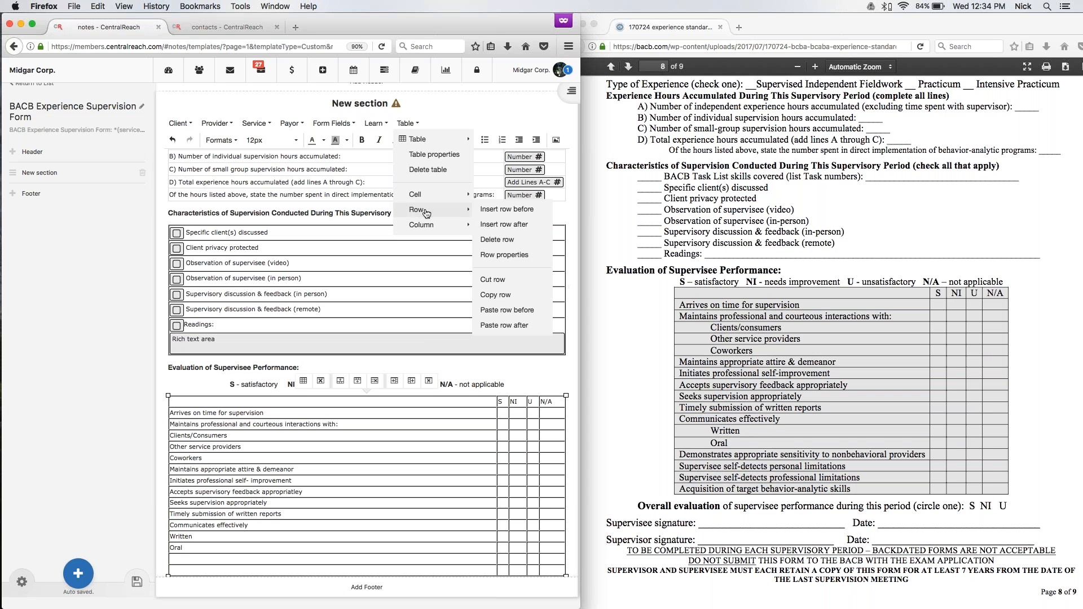
pyautogui.click(497, 224)
pyautogui.click(406, 124)
pyautogui.click(502, 225)
pyautogui.scroll(-2, 502, 230)
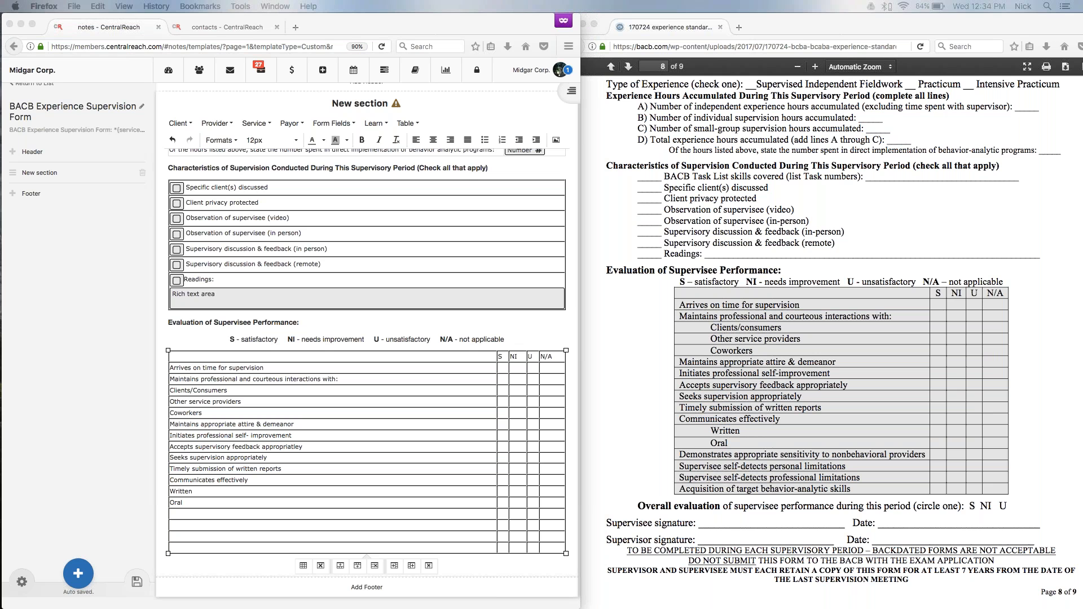
# Fill the next three rows with "Demonstrates appropriate sensitivity to nonbehavioral providers", "Supervisee self-detects personal limitations" and "Acquisition of target behavior-analytic skills".
pyautogui.click(215, 514)
pyautogui.press('super+v')
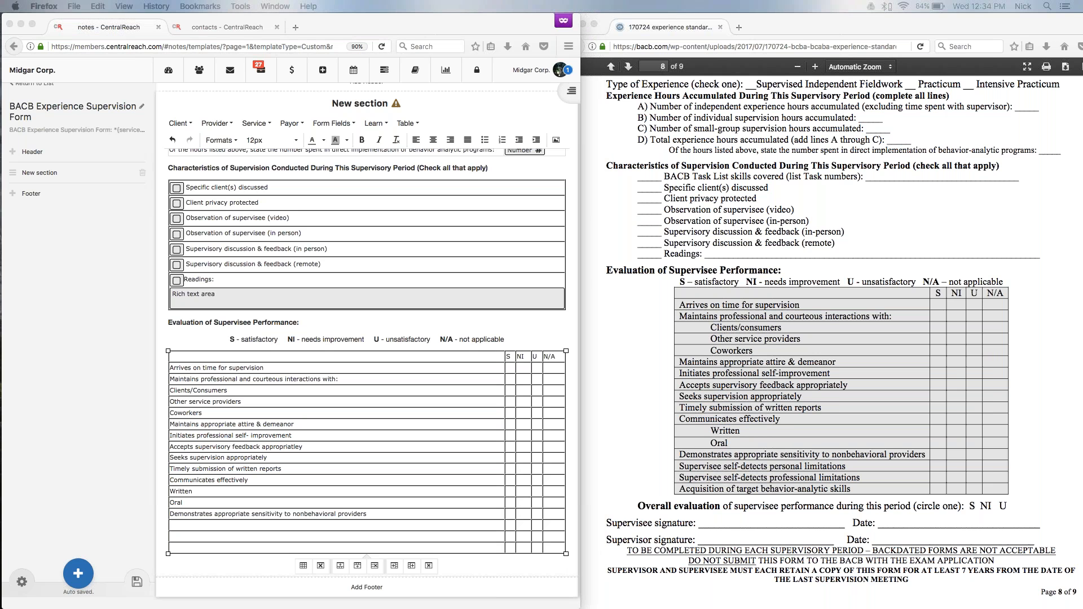
pyautogui.click(185, 525)
pyautogui.write('Supervisee self-detects personal limitations')
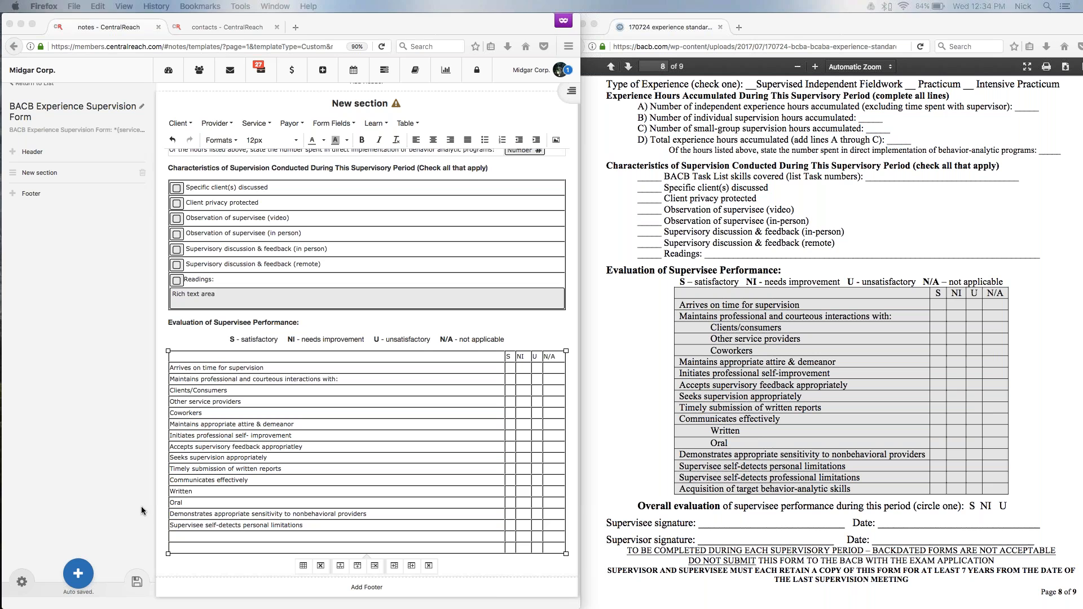
pyautogui.click(186, 537)
pyautogui.write('Acquisition of target behavior-analytic skills')
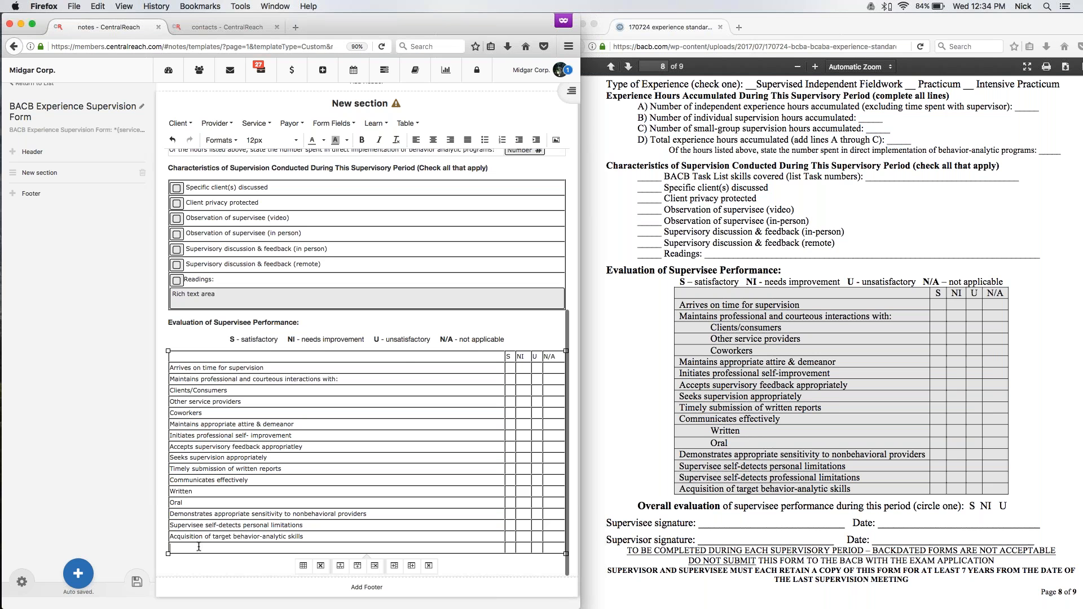
# Delete the leftover empty row at the end of the evaluation table.
pyautogui.click(408, 123)
pyautogui.moveTo(429, 209)
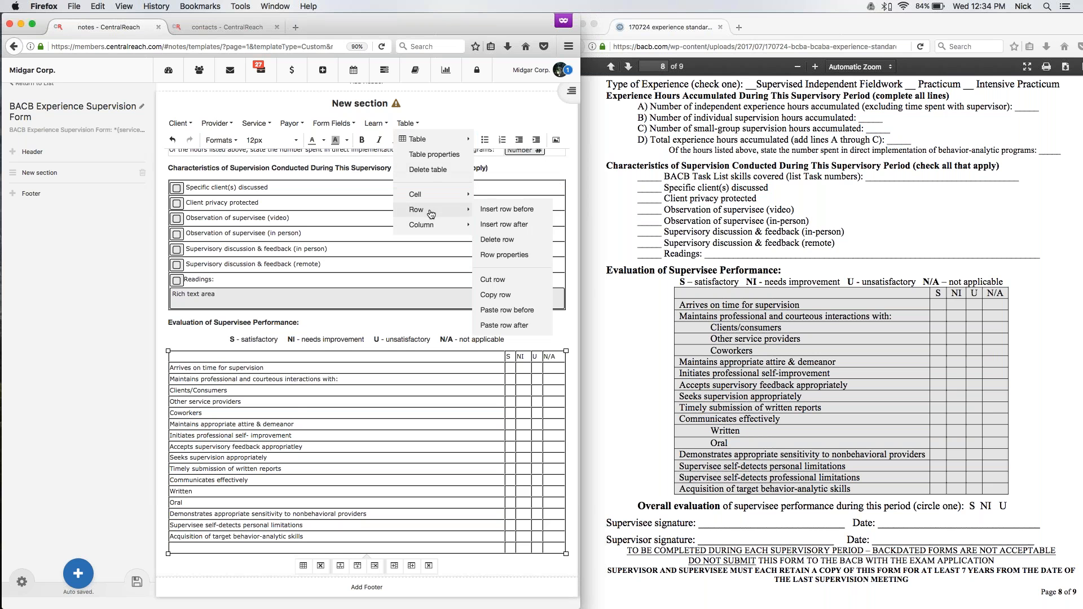
pyautogui.click(497, 240)
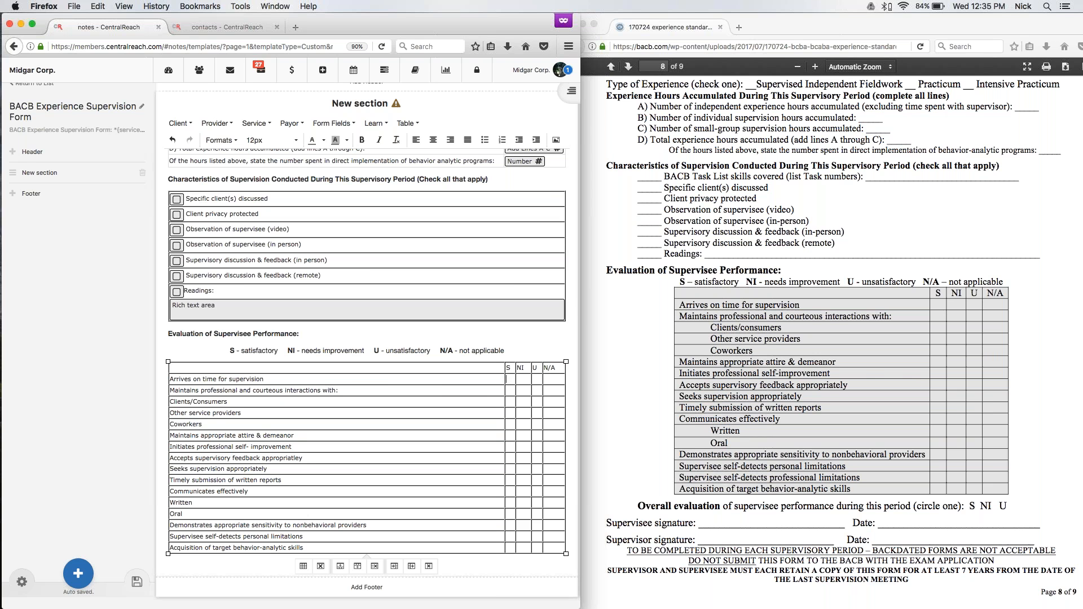
# Insert a checkbox form field in the S column of the "Arrives on time for supervision" row.
pyautogui.click(334, 123)
pyautogui.click(338, 135)
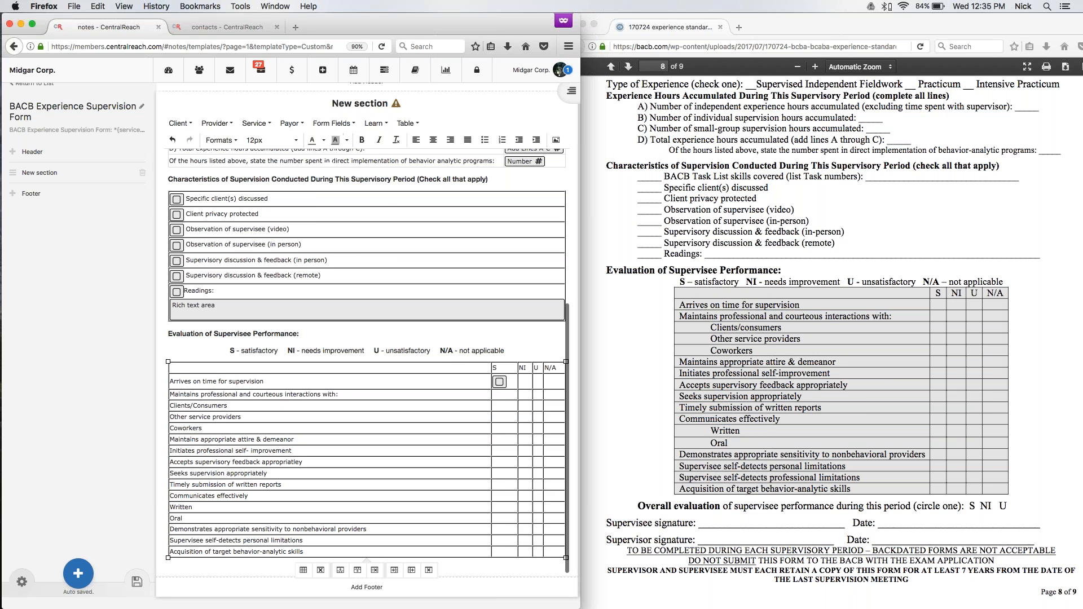
pyautogui.click(342, 123)
pyautogui.click(338, 135)
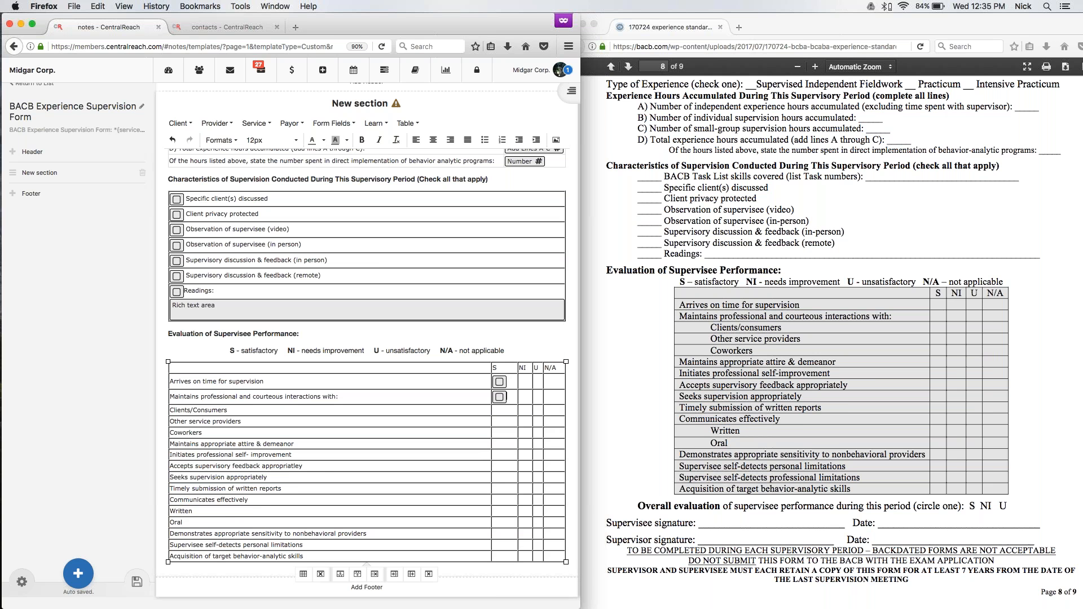
pyautogui.hotkey('ctrl', 'z')
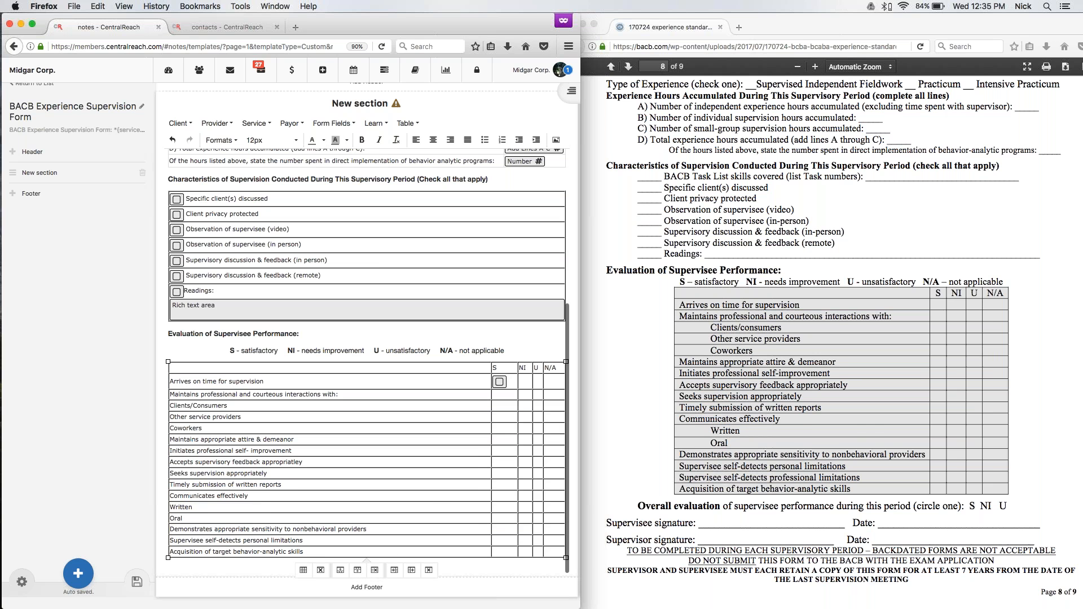
# Insert checkboxes in the S column for "Clients/Consumers", "Other service providers" and "Coworkers".
pyautogui.click(337, 123)
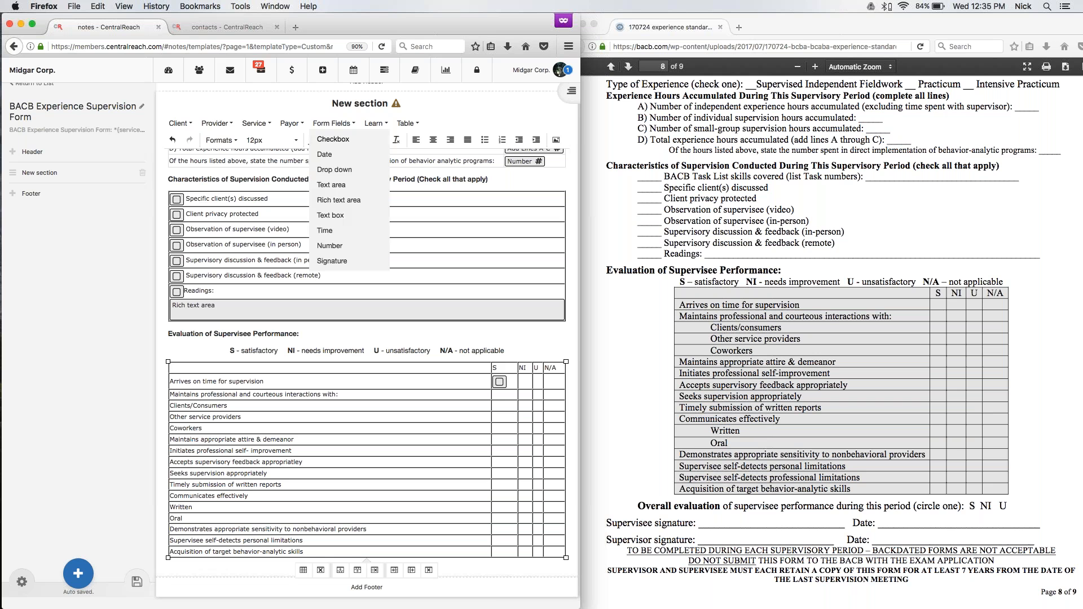
pyautogui.click(339, 136)
pyautogui.click(500, 421)
pyautogui.click(334, 124)
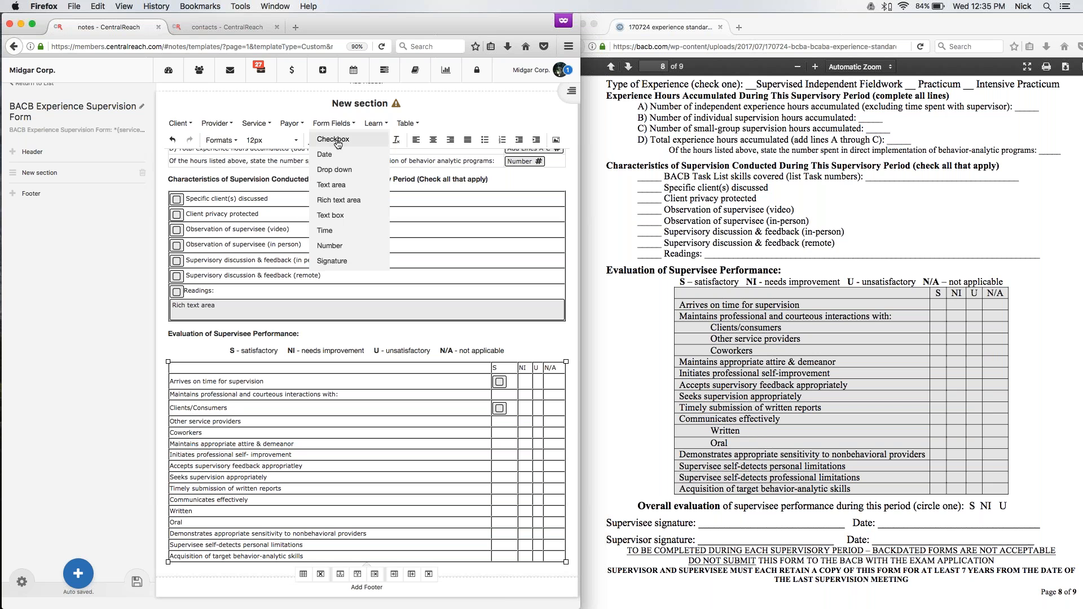
pyautogui.click(338, 136)
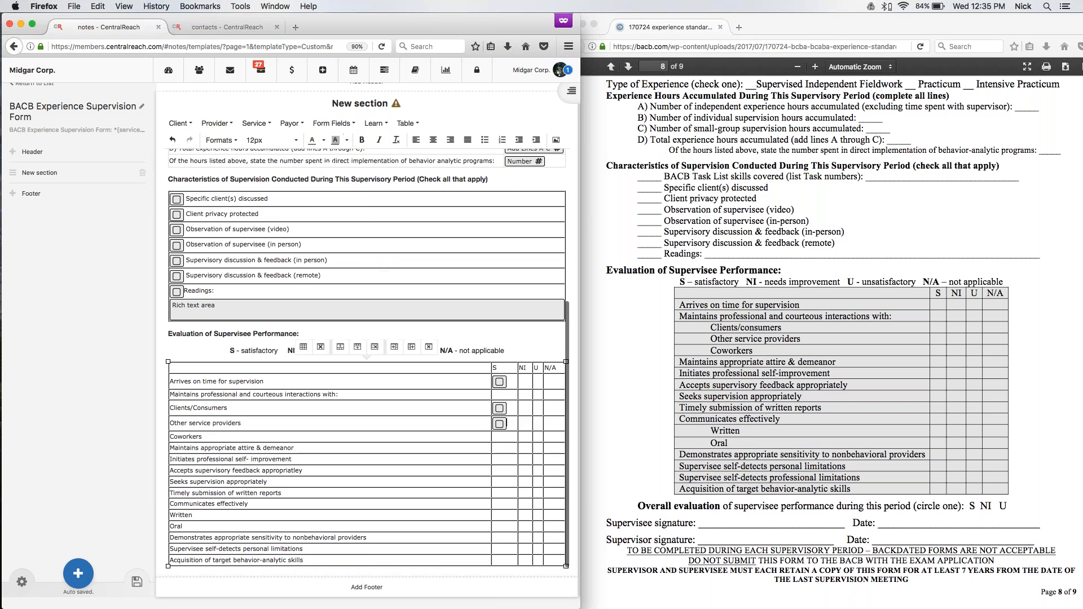
pyautogui.click(334, 123)
pyautogui.click(339, 136)
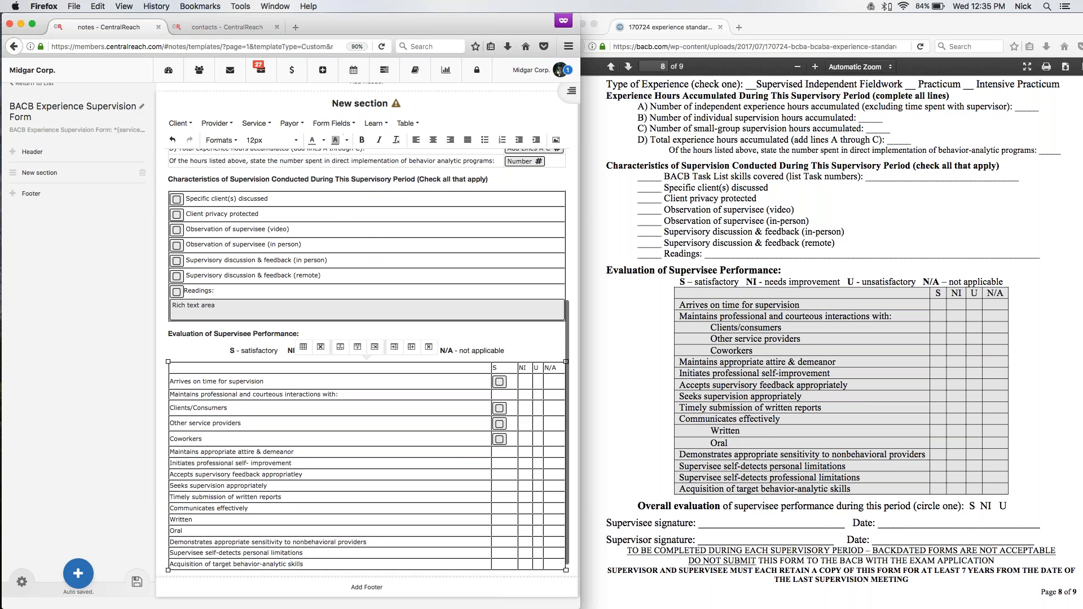
# Insert checkboxes in the S column for "Maintains appropriate attire & demeanor", "Initiates professional self- improvement", "Accepts supervisory feedback appropriatley" and "Seeks supervision appropriately".
pyautogui.click(334, 124)
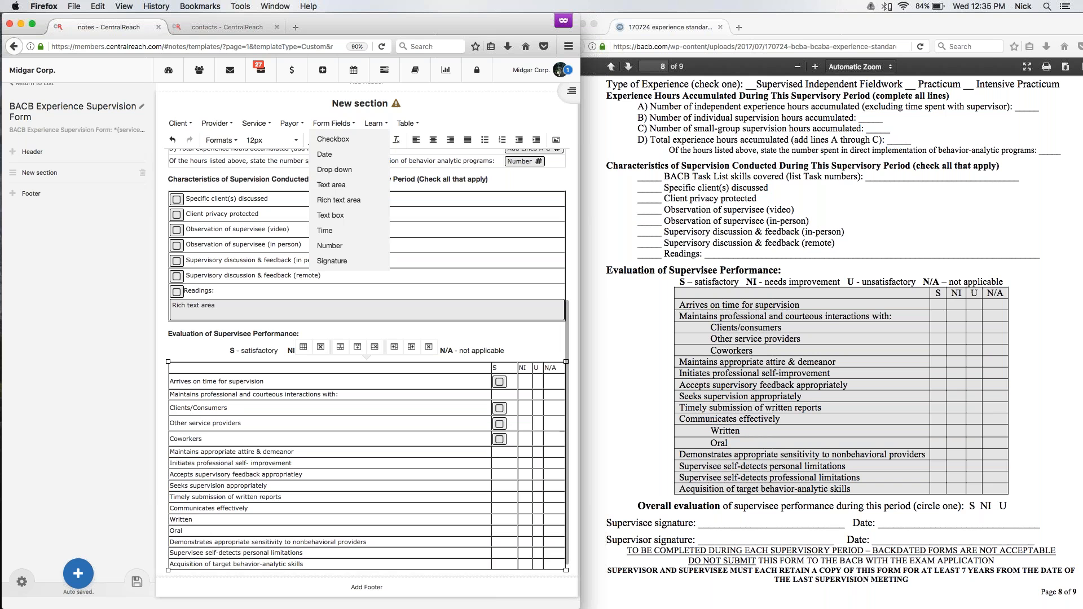
pyautogui.click(336, 141)
pyautogui.click(334, 124)
pyautogui.click(336, 141)
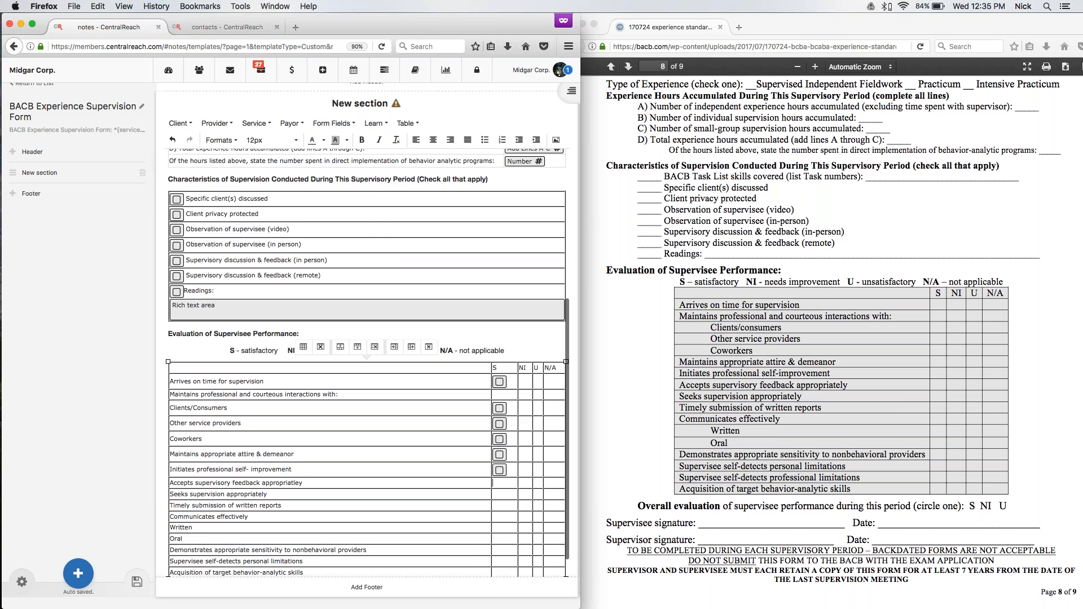
pyautogui.click(337, 123)
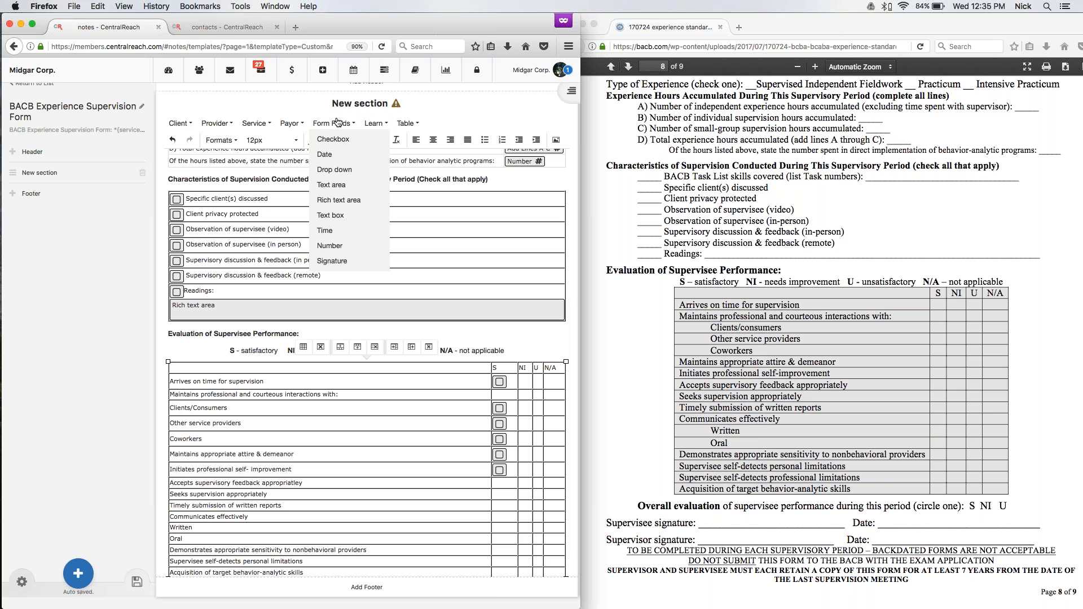
pyautogui.click(337, 140)
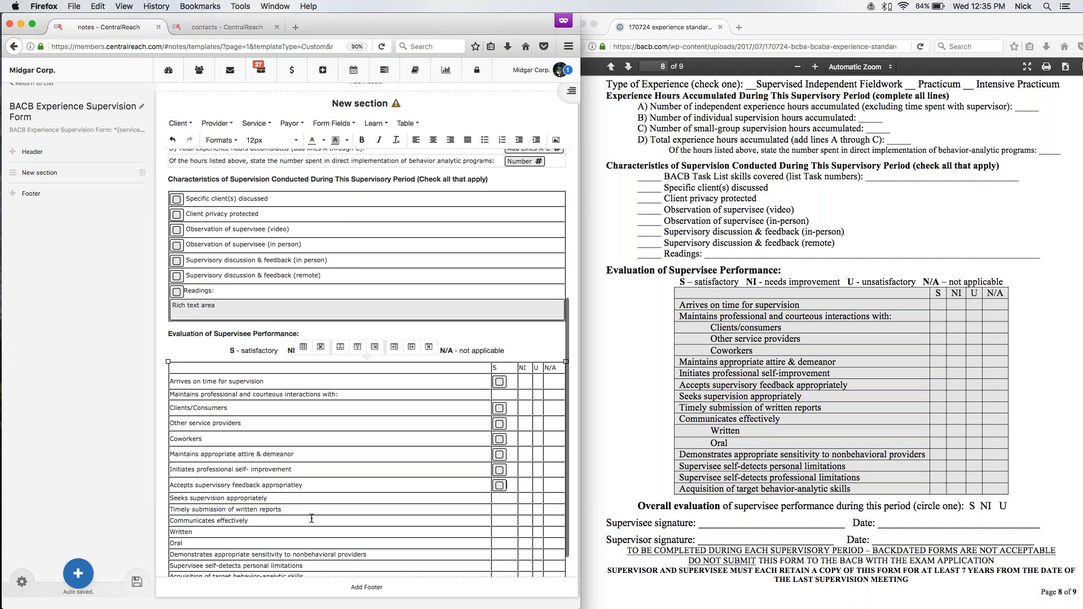
pyautogui.click(336, 123)
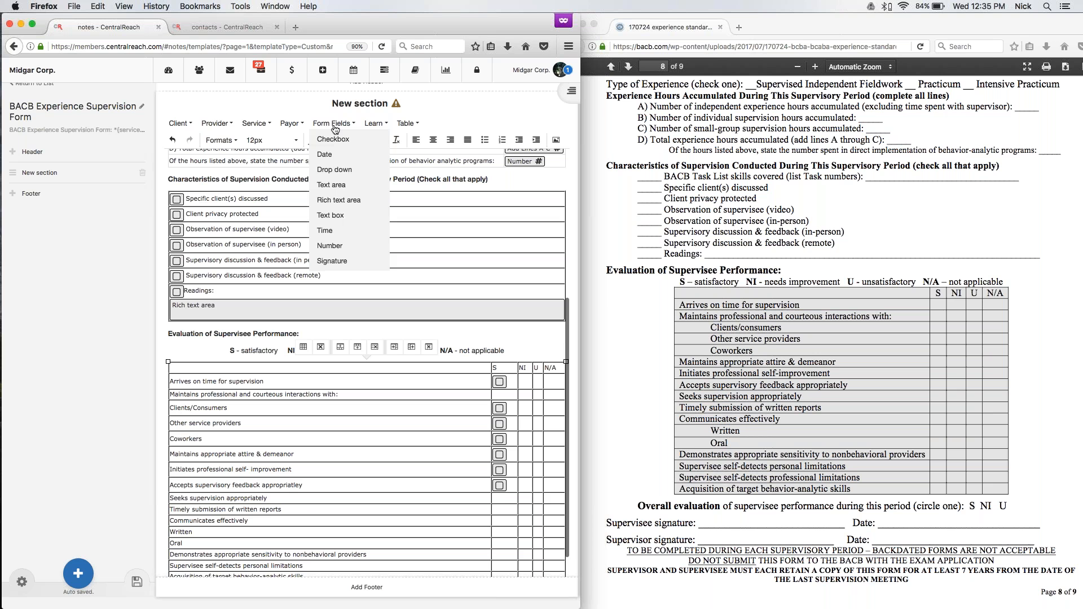
pyautogui.click(337, 140)
# Insert checkboxes in the S column for "Timely submission of written reports", "Written" and "Oral", skipping "Communicates effectively".
pyautogui.click(494, 513)
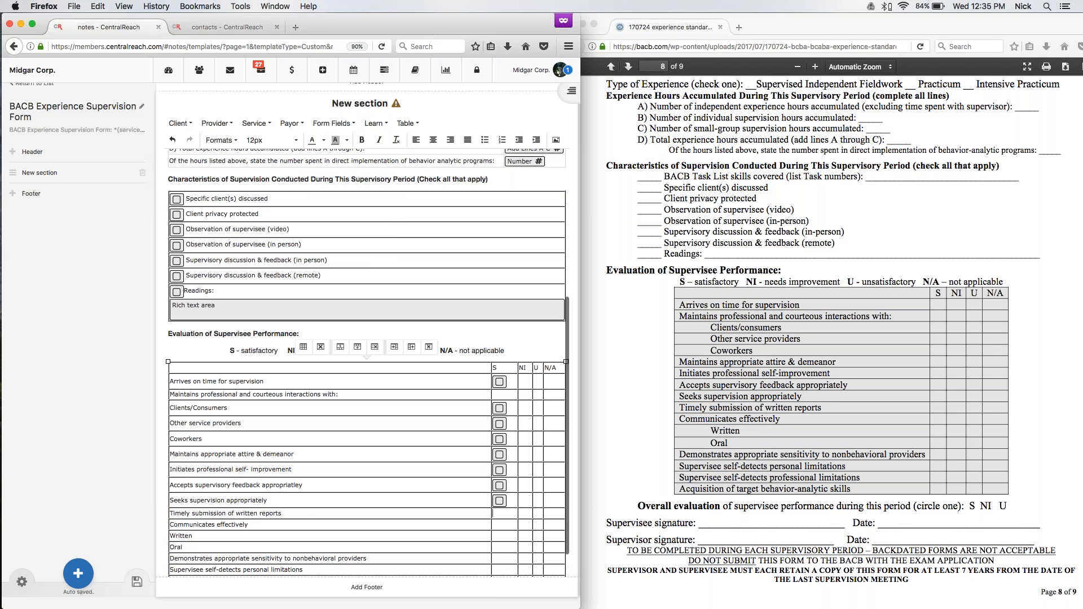
pyautogui.click(334, 123)
pyautogui.click(337, 139)
pyautogui.scroll(-2, 367, 361)
pyautogui.click(503, 503)
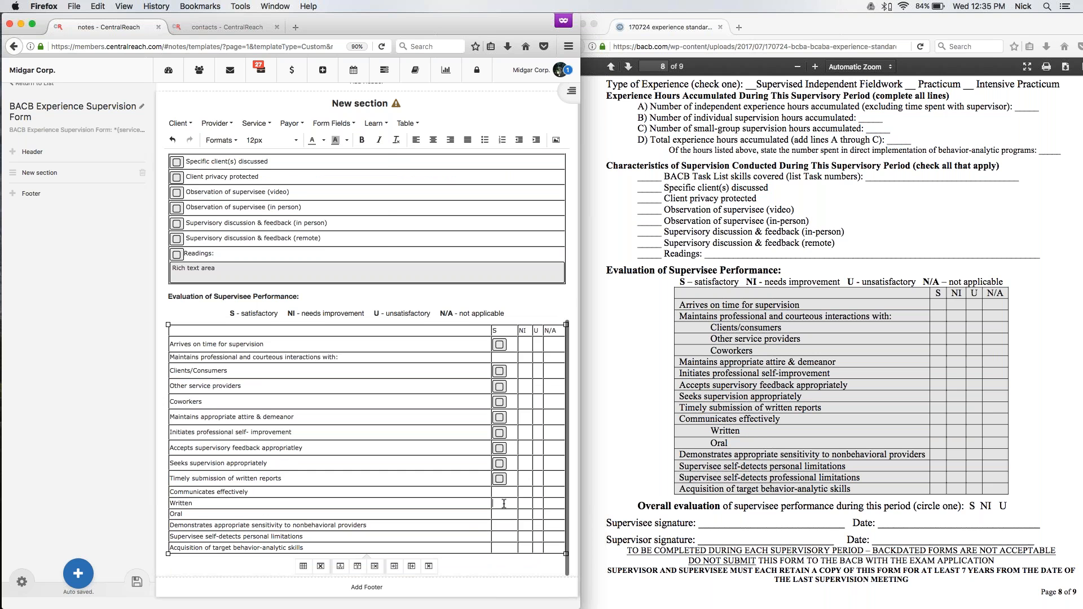
pyautogui.click(334, 123)
pyautogui.click(337, 139)
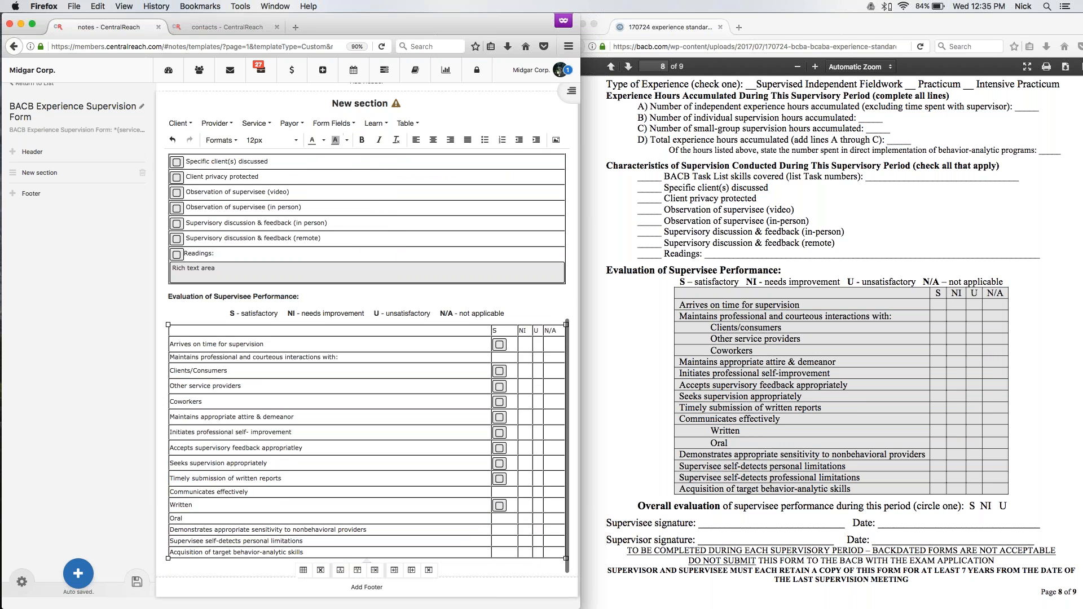
pyautogui.click(327, 123)
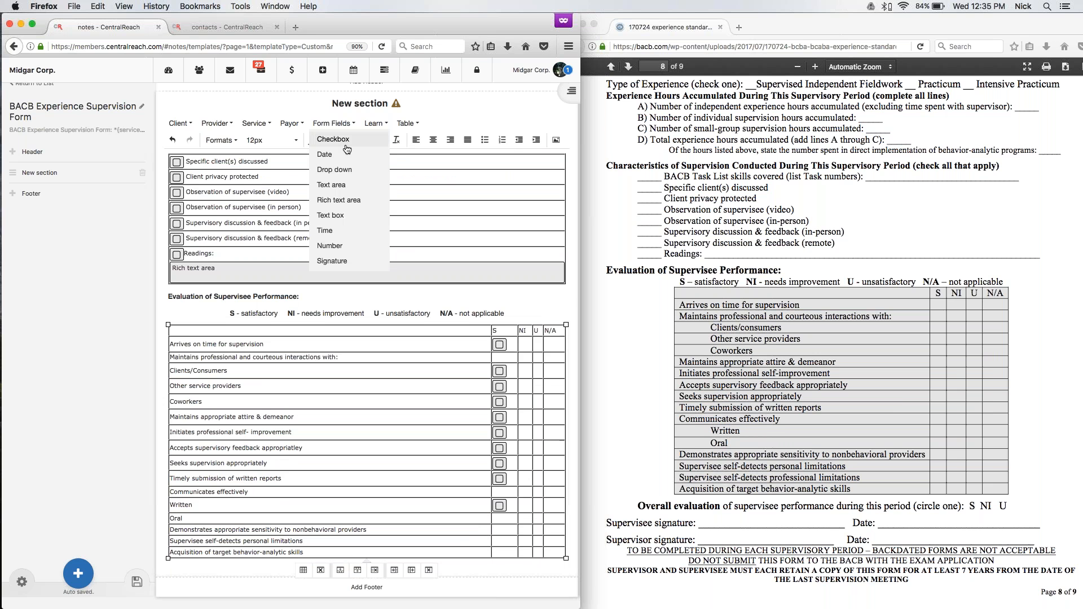
pyautogui.click(345, 141)
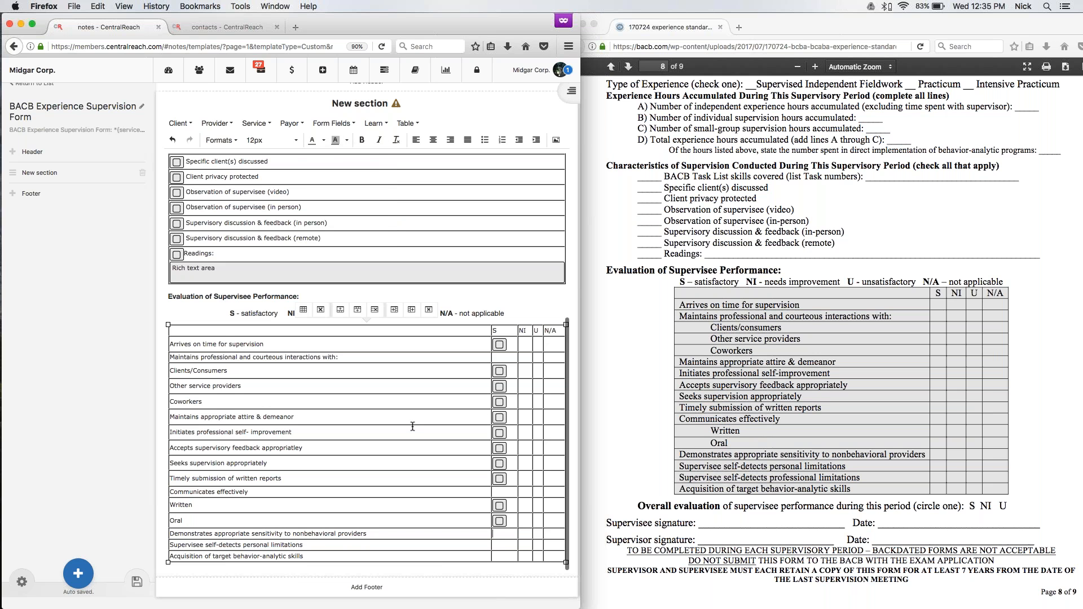
# Insert checkboxes in the S column for "Demonstrates appropriate sensitivity to nonbehavioral providers", "Supervisee self-detects personal limitations" and "Acquisition of target behavior-analytic skills".
pyautogui.click(334, 123)
pyautogui.click(338, 140)
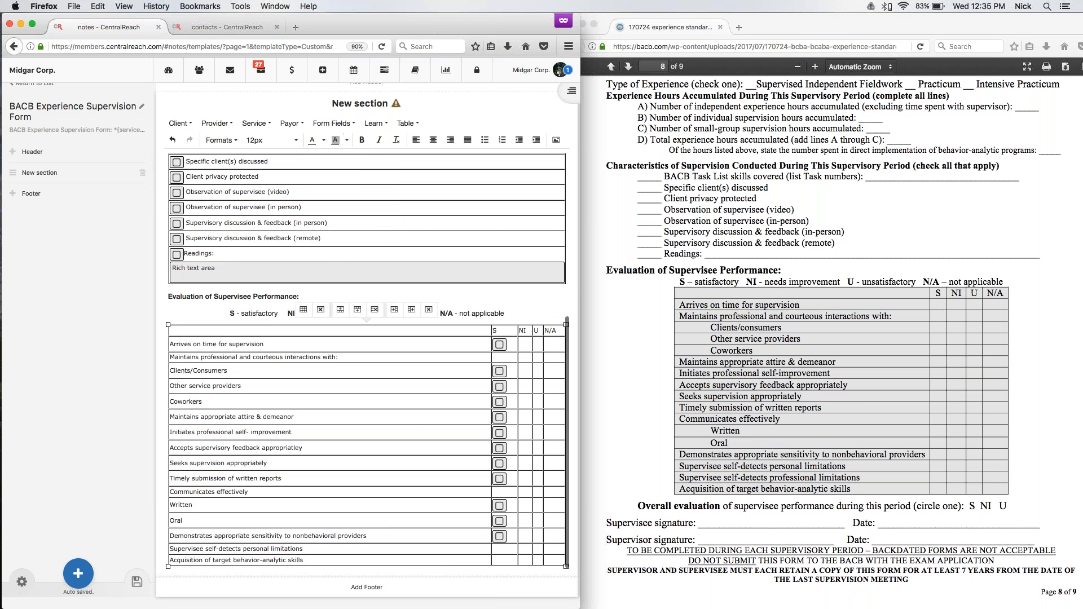
pyautogui.click(334, 123)
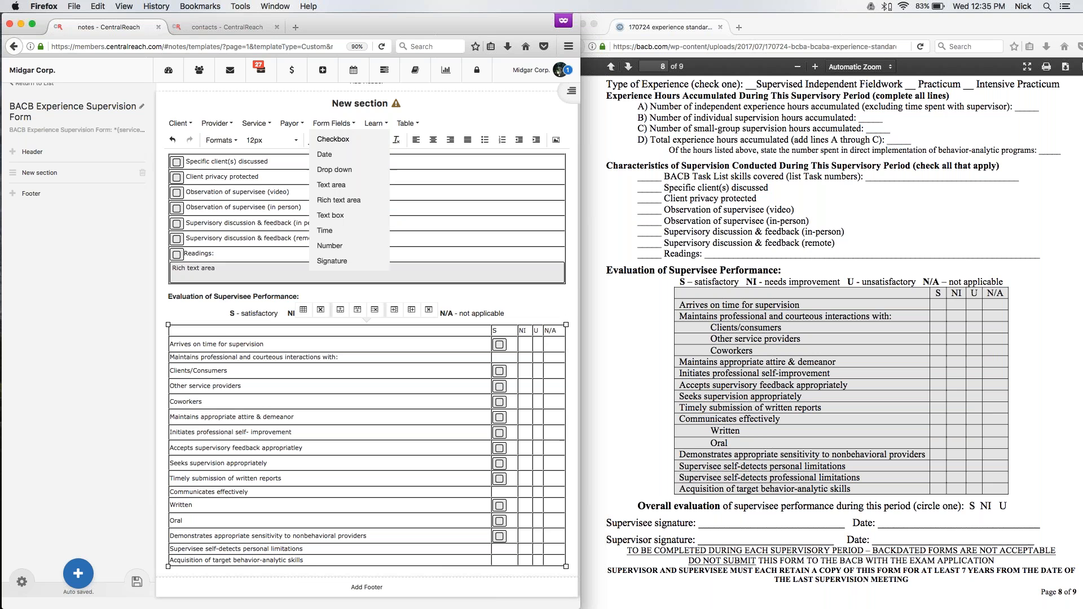
pyautogui.click(338, 140)
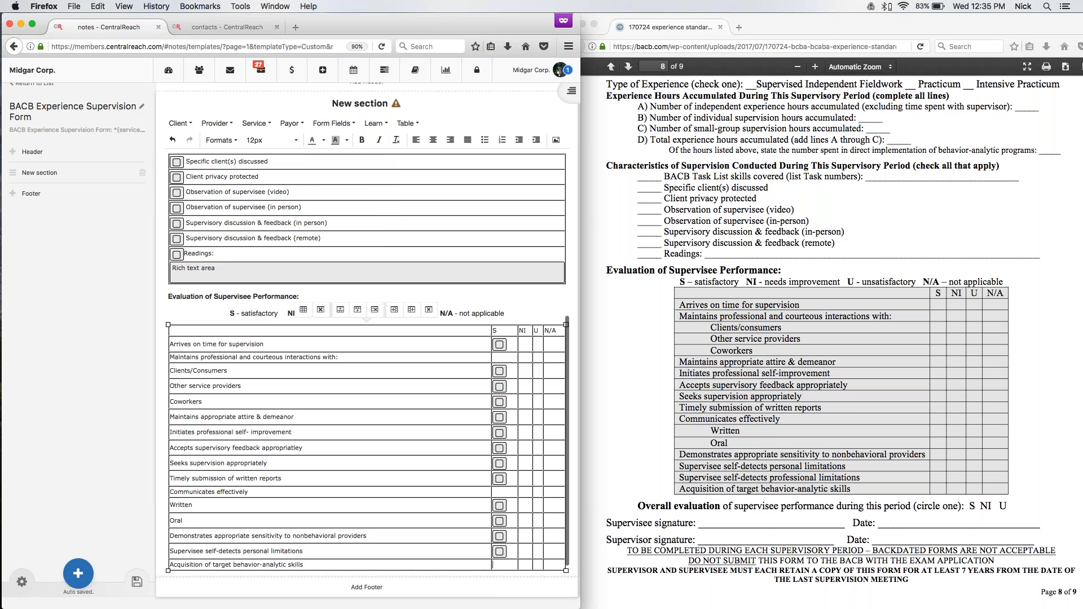
pyautogui.click(334, 123)
pyautogui.click(338, 140)
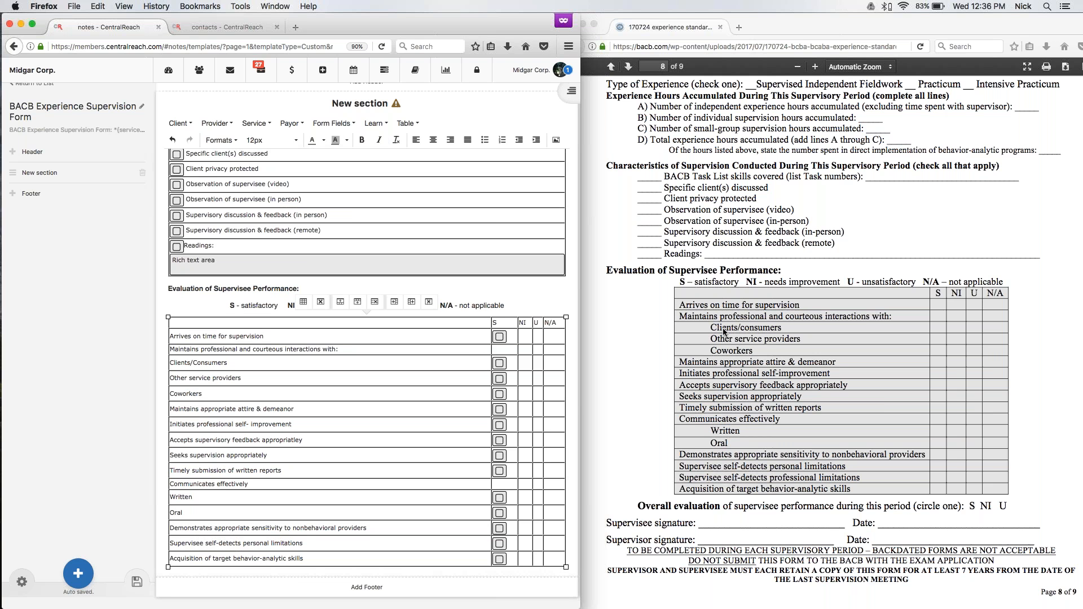
# Indent "Clients/Consumers", "Other service providers" and "Coworkers" under "Maintains professional and courteous interactions with:".
pyautogui.click(170, 362)
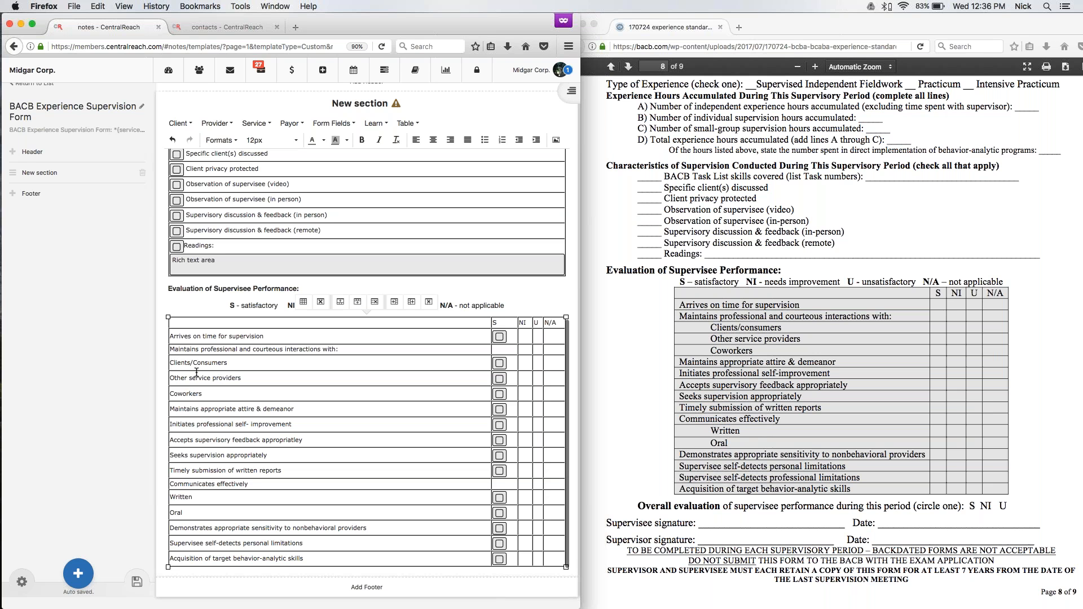
pyautogui.click(537, 141)
pyautogui.click(537, 141)
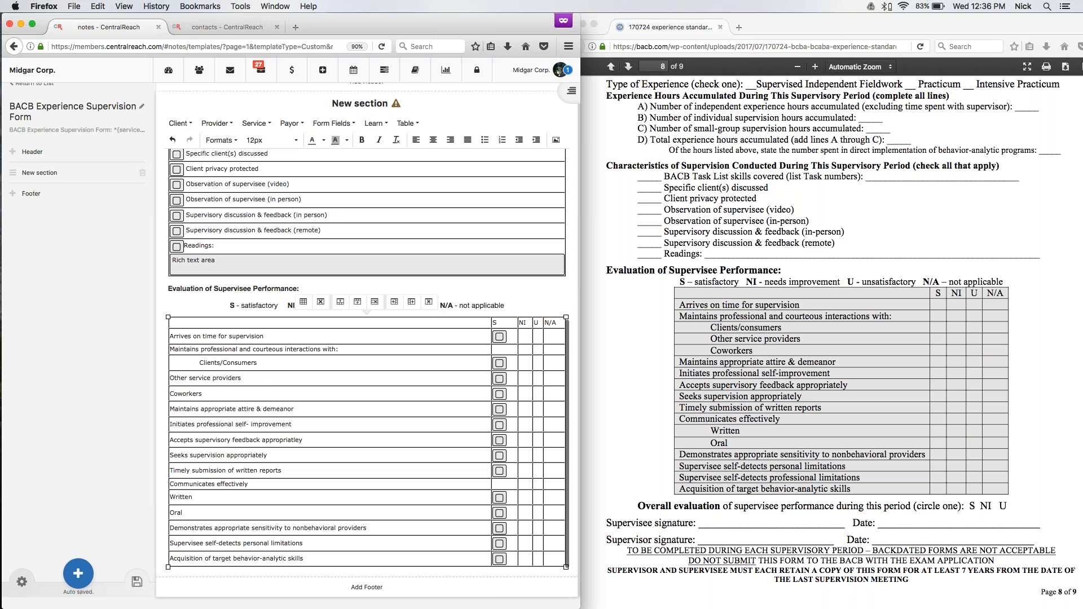
pyautogui.click(170, 378)
pyautogui.click(536, 140)
pyautogui.click(171, 393)
pyautogui.click(536, 140)
# Indent "Written" and "Oral" under "Communicates effectively" in the evaluation table.
pyautogui.click(170, 498)
pyautogui.click(409, 124)
pyautogui.click(536, 140)
pyautogui.click(536, 140)
pyautogui.click(170, 512)
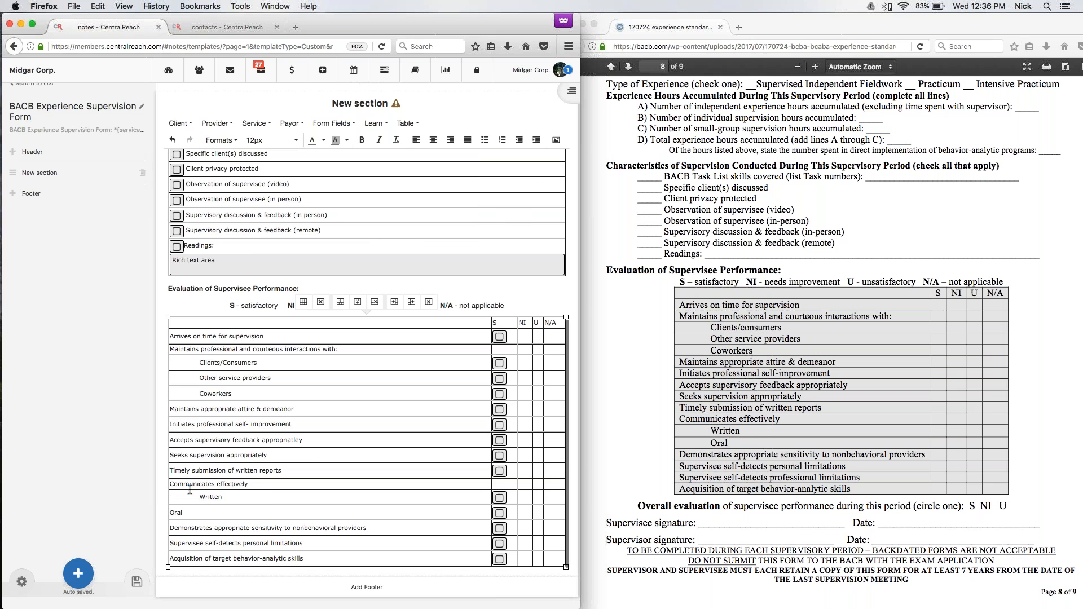
pyautogui.click(537, 141)
pyautogui.click(537, 141)
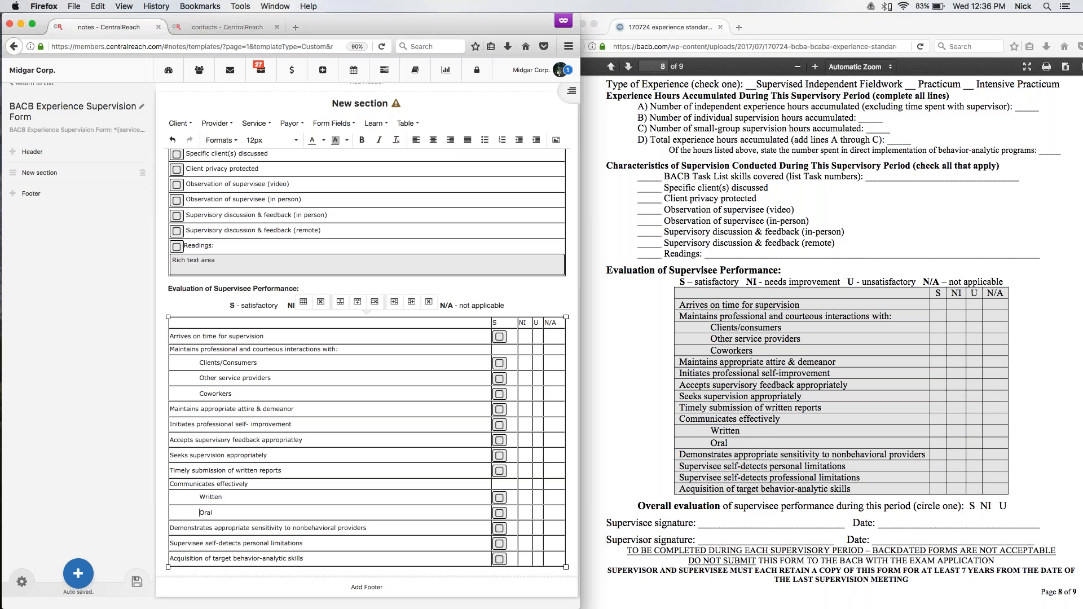
# Merge the S through N/A cells in the "Maintains professional and courteous interactions with:" row and in the "Communicates effectively" row.
pyautogui.moveTo(501, 348); pyautogui.dragTo(551, 347)
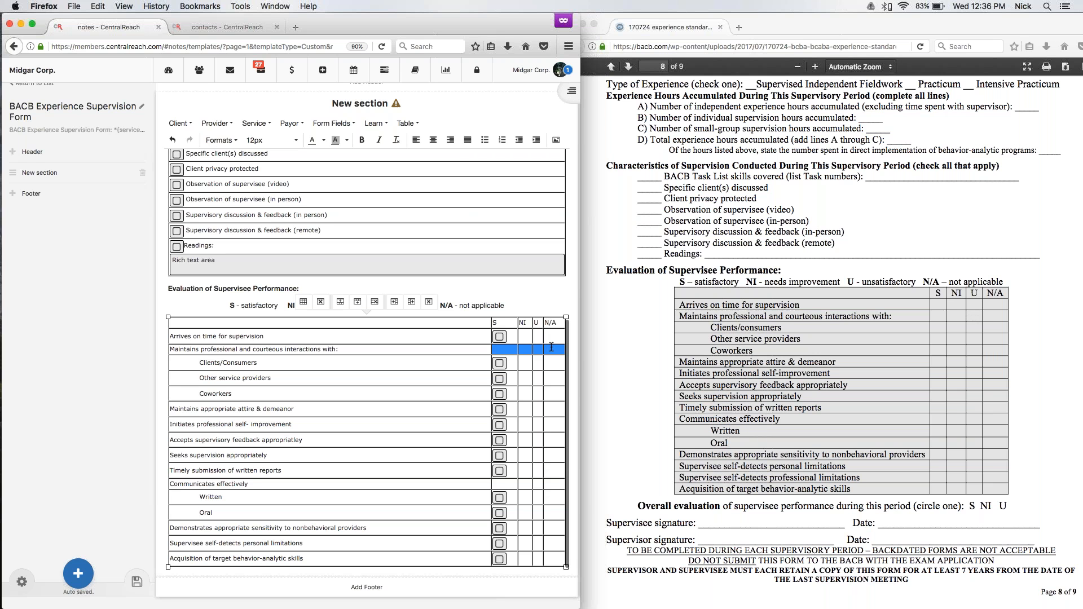
pyautogui.click(407, 123)
pyautogui.moveTo(415, 196)
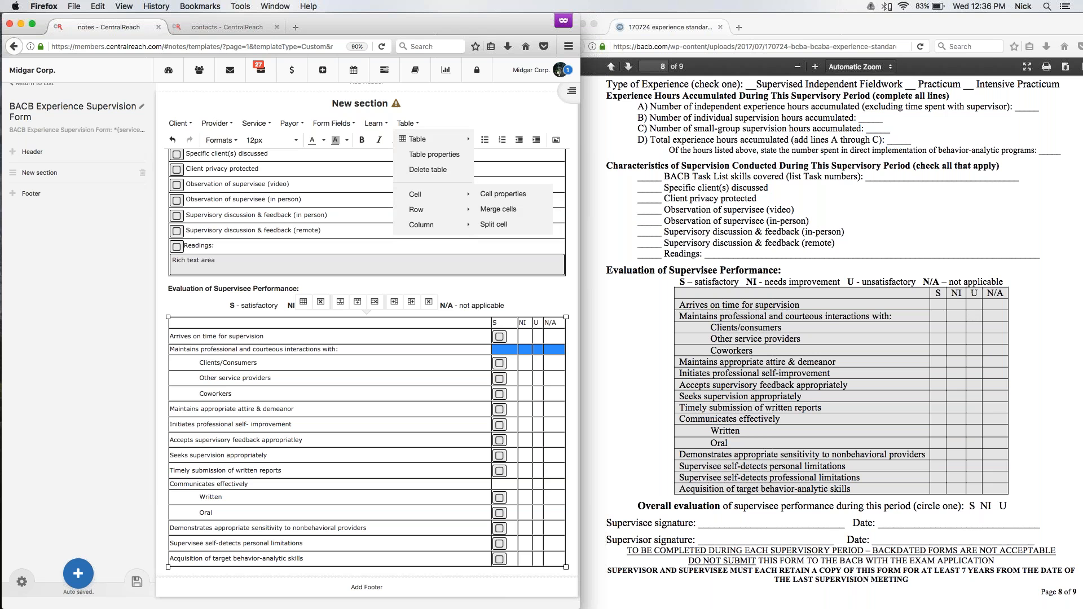
pyautogui.click(498, 208)
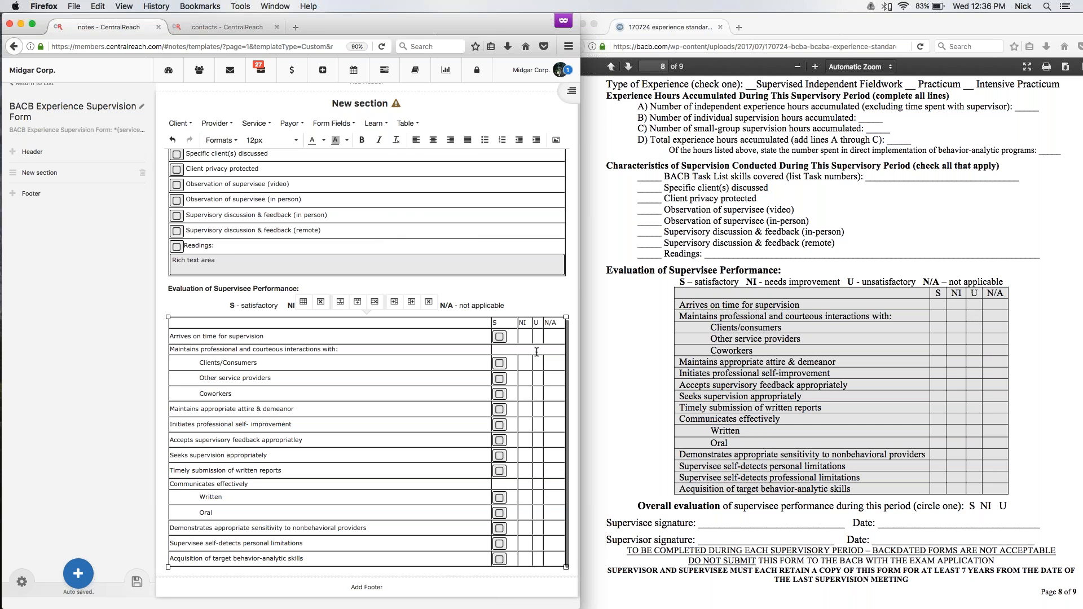
pyautogui.moveTo(499, 484); pyautogui.dragTo(557, 483)
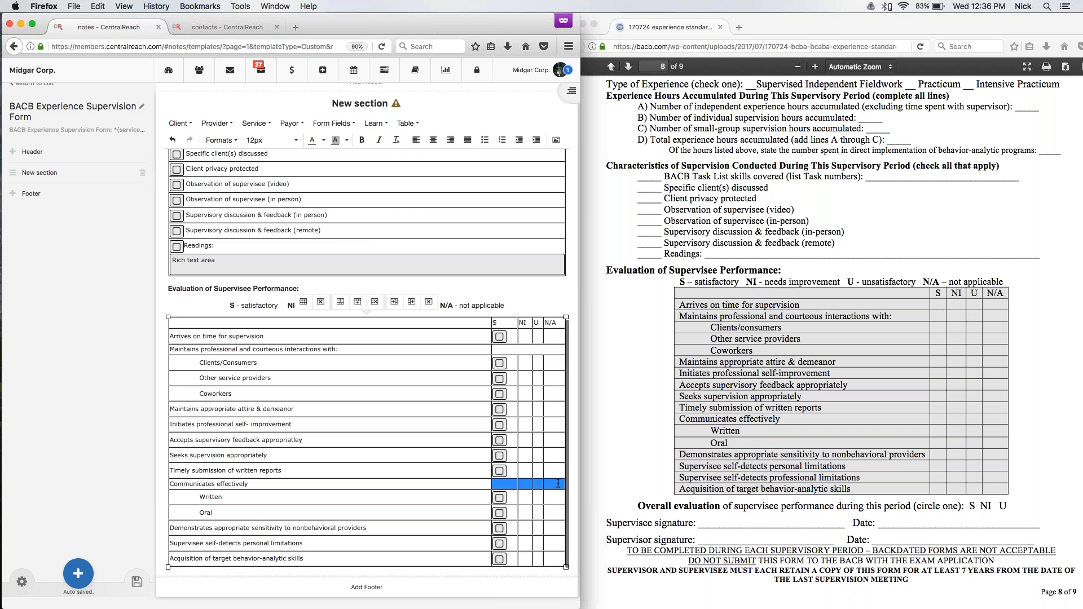
pyautogui.click(407, 123)
pyautogui.moveTo(417, 194)
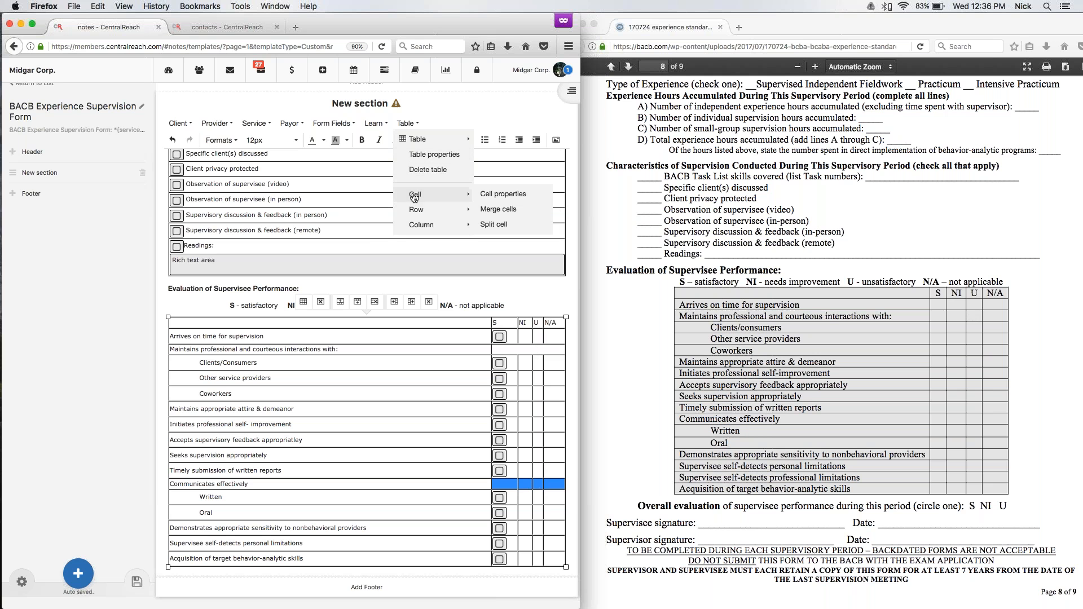
pyautogui.click(491, 212)
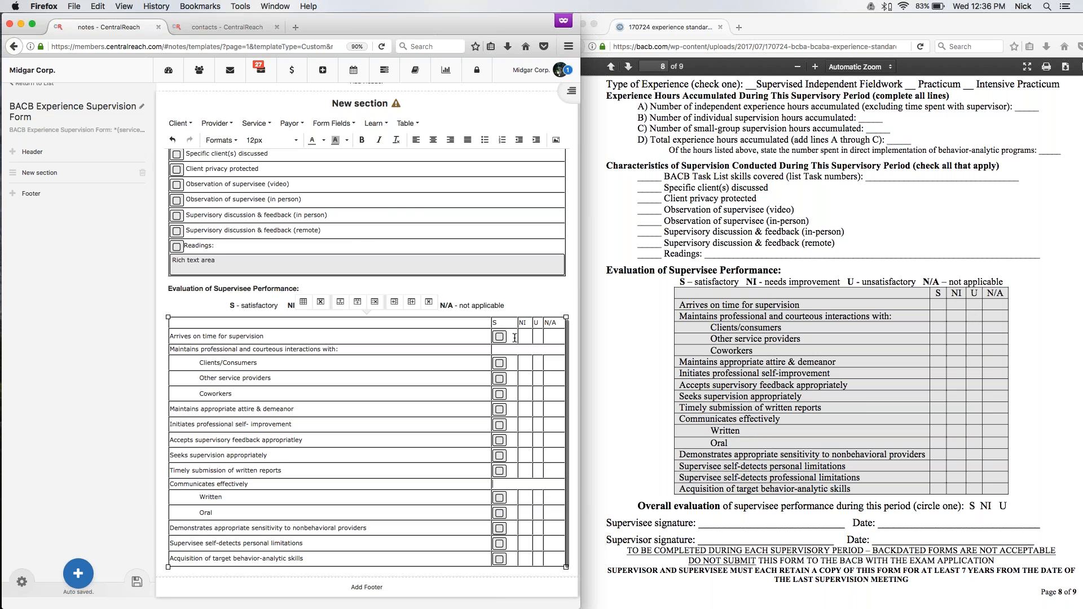
# Merge the NI, U and N/A cells into one in the "Arrives on time for supervision" and "Clients/Consumers" rows.
pyautogui.moveTo(524, 337); pyautogui.dragTo(558, 337)
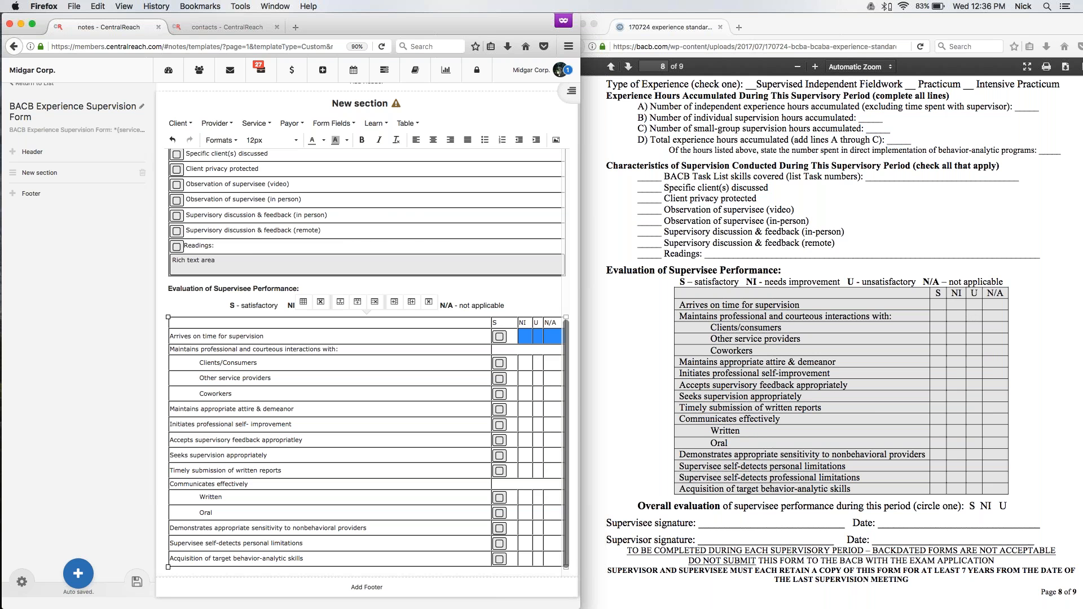
pyautogui.click(407, 123)
pyautogui.moveTo(448, 196)
pyautogui.click(498, 209)
pyautogui.moveTo(524, 363); pyautogui.dragTo(556, 363)
pyautogui.click(408, 123)
pyautogui.moveTo(438, 194)
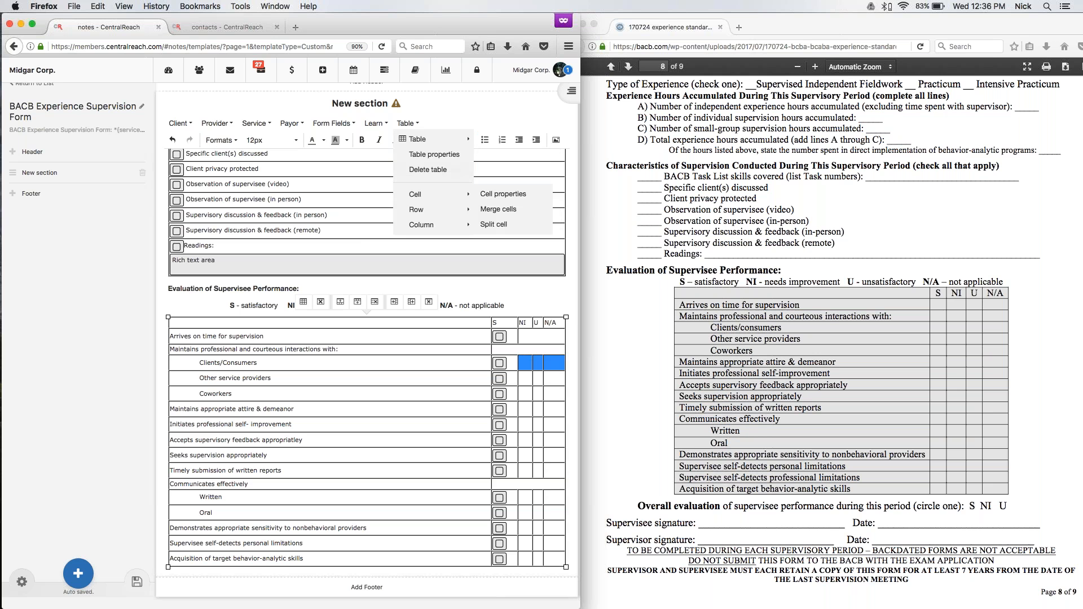
pyautogui.click(498, 209)
# Merge the NI, U and N/A cells into one in the "Other service providers" and "Coworkers" rows.
pyautogui.moveTo(526, 378); pyautogui.dragTo(554, 378)
pyautogui.click(407, 123)
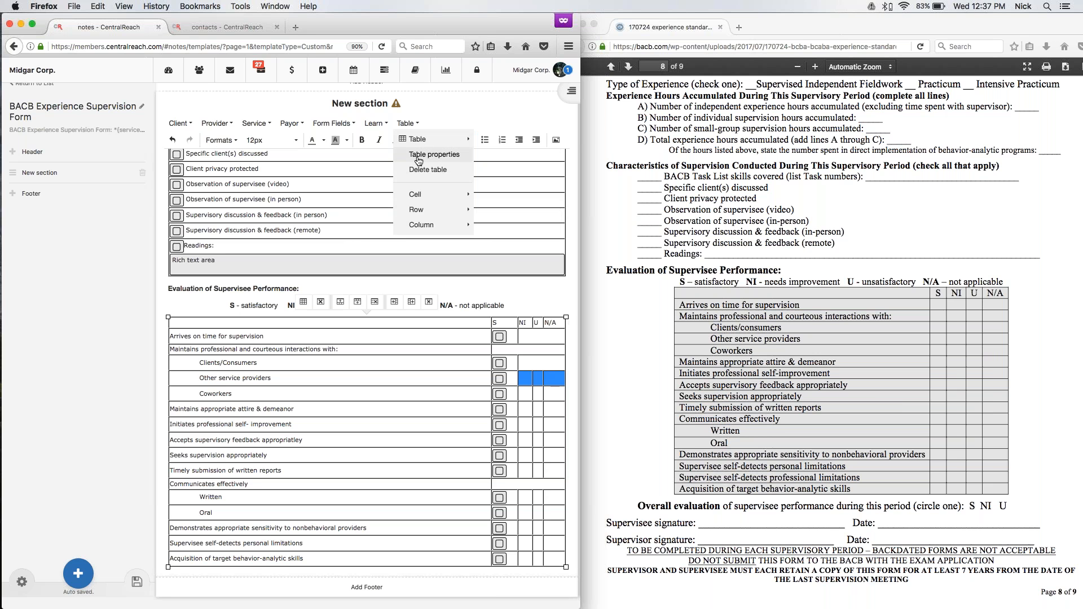
pyautogui.moveTo(437, 209)
pyautogui.moveTo(417, 194)
pyautogui.click(497, 209)
pyautogui.moveTo(524, 394); pyautogui.dragTo(546, 394)
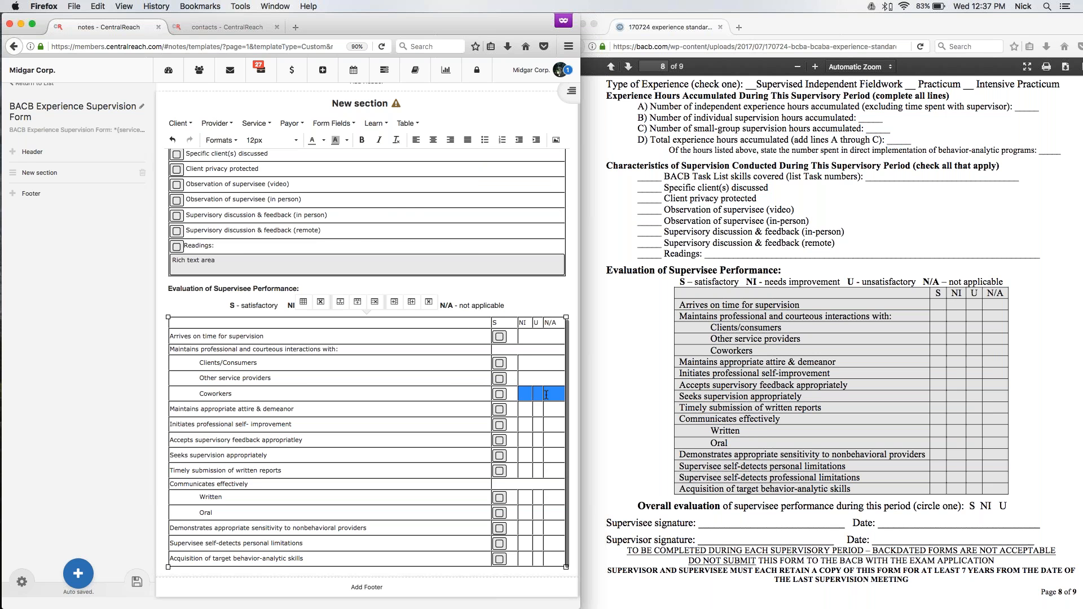
pyautogui.moveTo(420, 197)
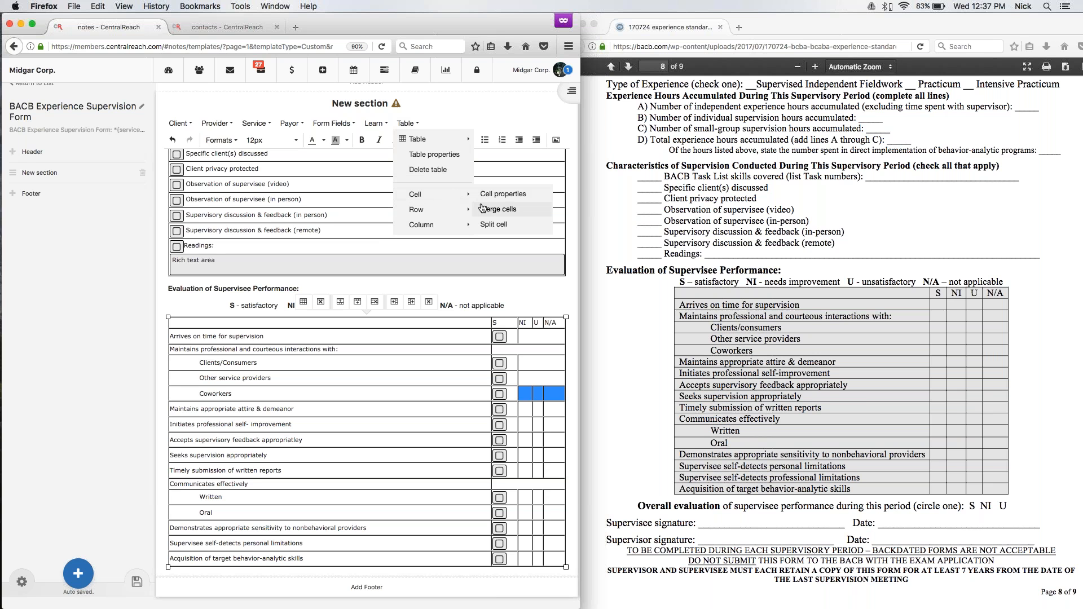
pyautogui.click(498, 209)
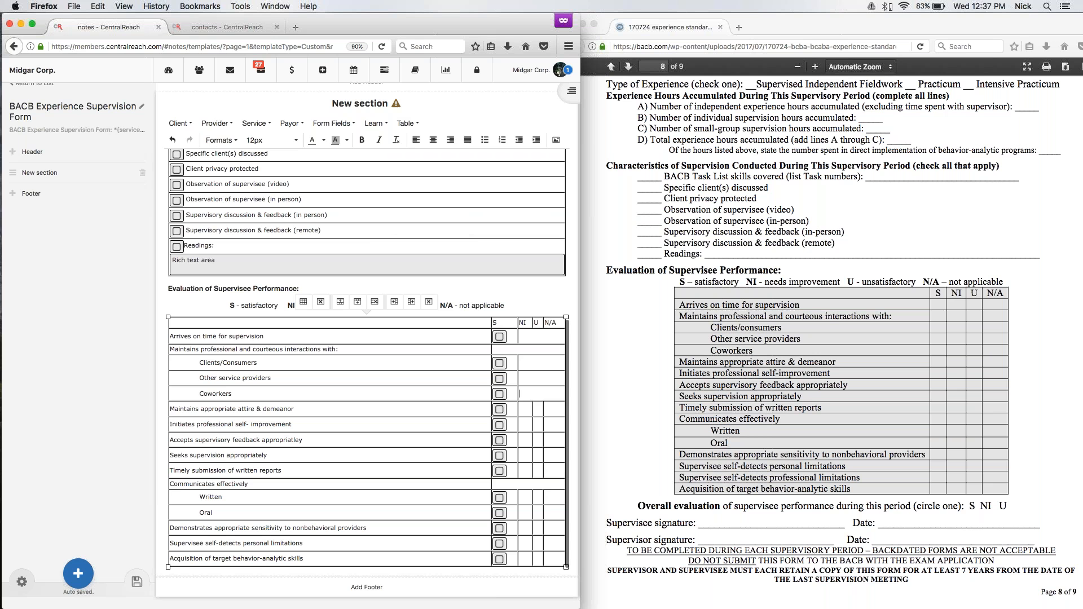
# Merge the NI, U and N/A cells in the "Maintains appropriate attire & demeanor" and "Initiates professional self- improvement" rows.
pyautogui.moveTo(525, 409); pyautogui.dragTo(554, 408)
pyautogui.click(408, 123)
pyautogui.moveTo(417, 211)
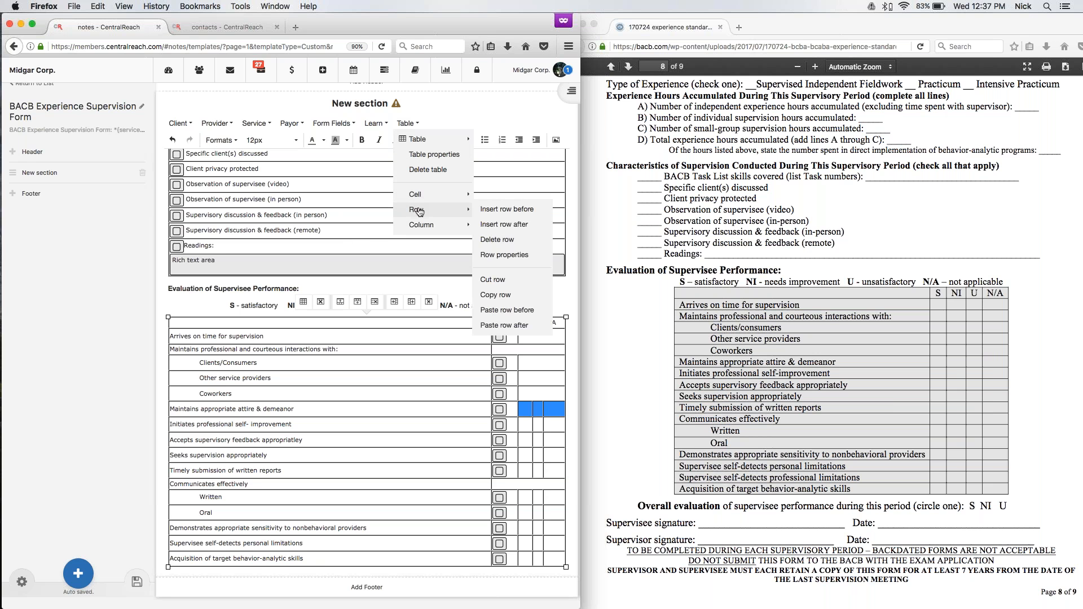
pyautogui.click(498, 209)
pyautogui.moveTo(522, 424); pyautogui.dragTo(556, 424)
pyautogui.click(406, 123)
pyautogui.moveTo(448, 193)
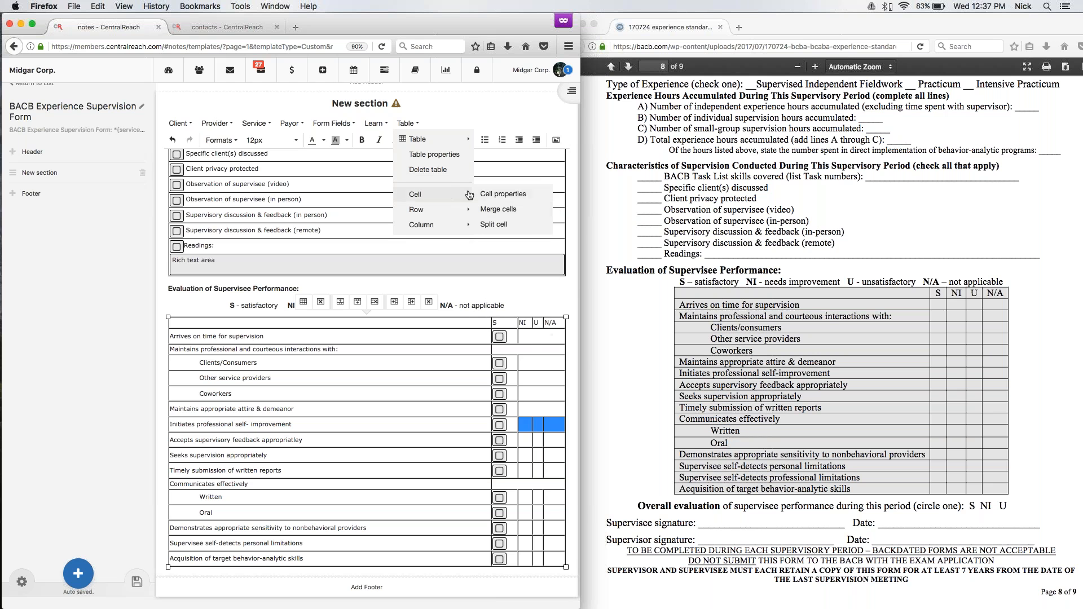
pyautogui.click(499, 209)
# Merge the NI, U and N/A cells in the "Accepts supervisory feedback appropriatley" and "Seeks supervision appropriately" rows.
pyautogui.scroll(-1, 499, 209)
pyautogui.moveTo(522, 427); pyautogui.dragTo(556, 427)
pyautogui.click(406, 123)
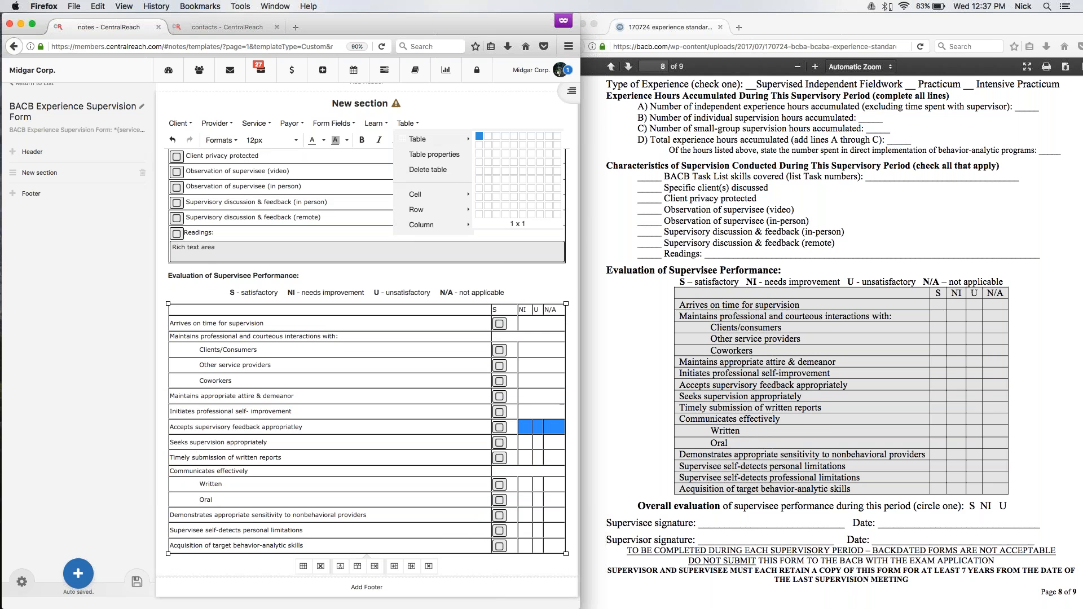
pyautogui.moveTo(456, 195)
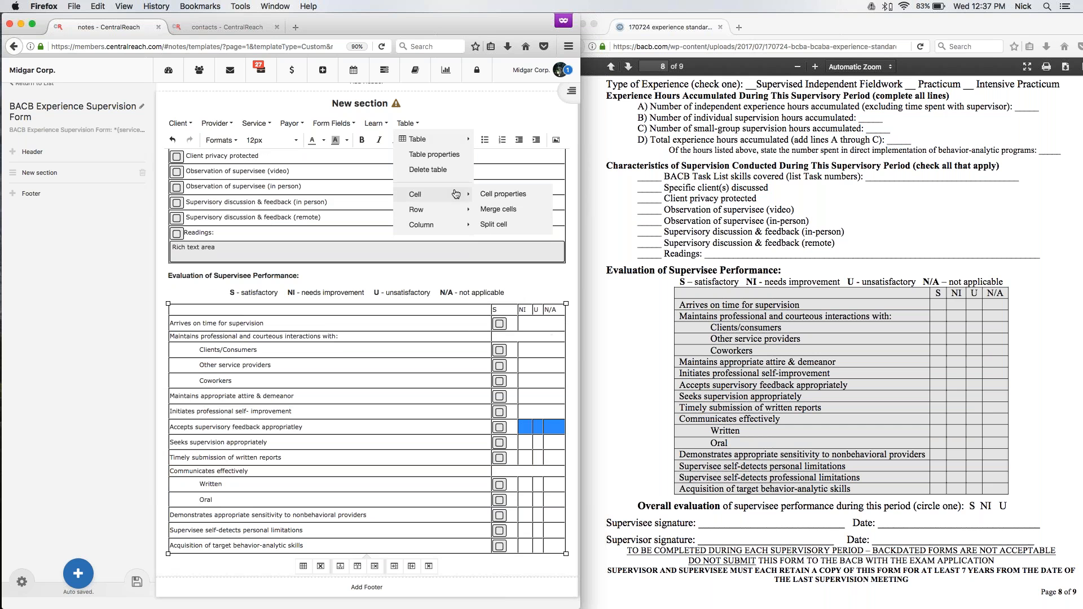
pyautogui.click(499, 209)
pyautogui.moveTo(524, 442); pyautogui.dragTo(551, 442)
pyautogui.click(407, 123)
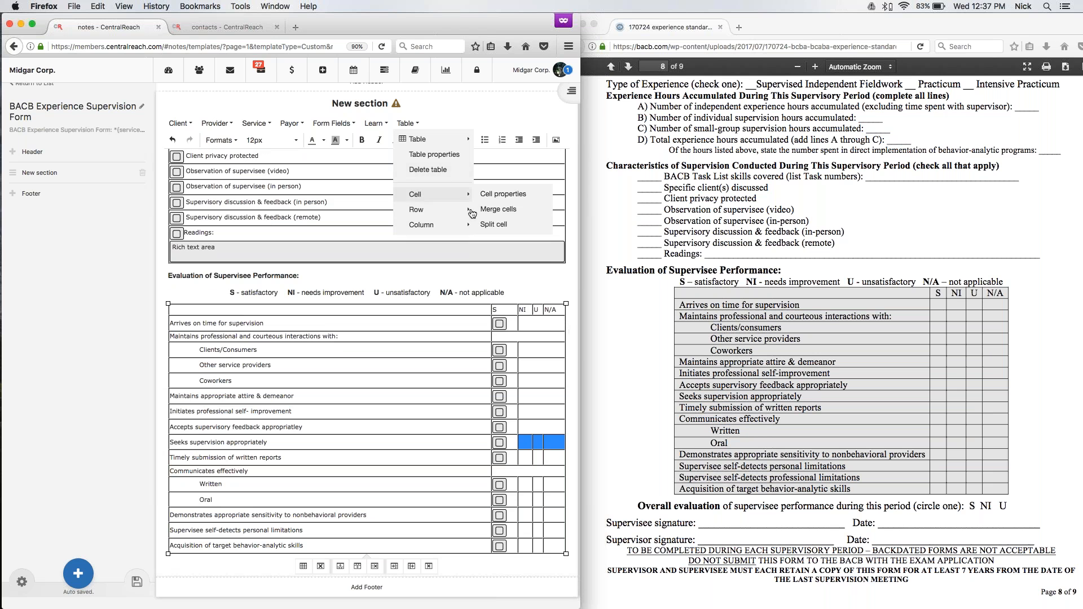
pyautogui.moveTo(446, 194)
pyautogui.click(499, 209)
# Merge the NI, U and N/A cells in the "Timely submission of written reports" and "Written" rows.
pyautogui.moveTo(520, 458); pyautogui.dragTo(545, 459)
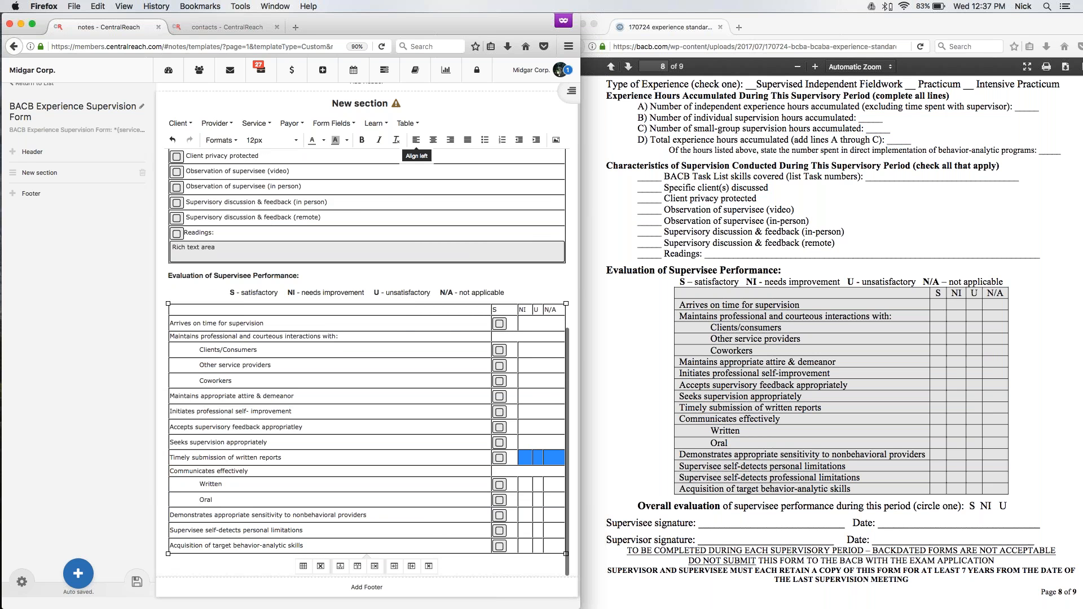
pyautogui.click(407, 123)
pyautogui.moveTo(429, 209)
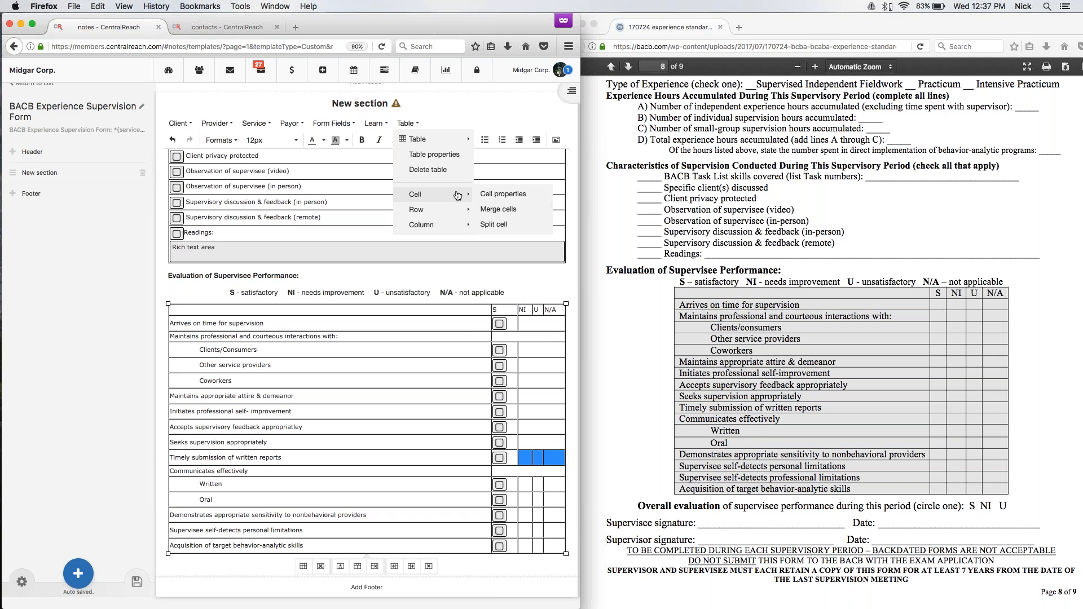
pyautogui.click(499, 210)
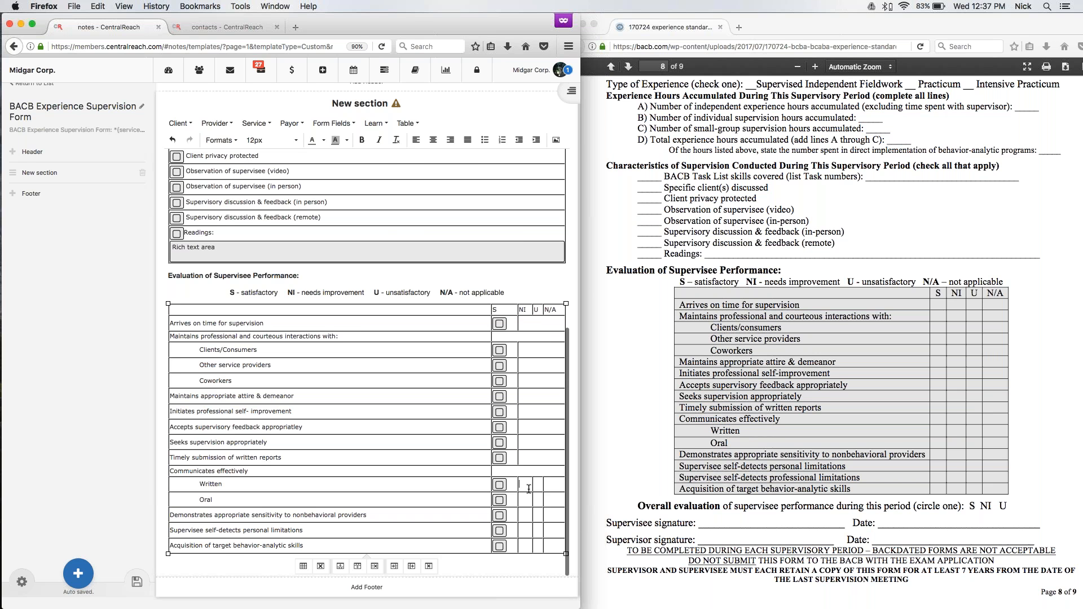
pyautogui.moveTo(529, 489); pyautogui.dragTo(553, 489)
pyautogui.click(406, 124)
pyautogui.moveTo(422, 192)
pyautogui.click(491, 210)
# Merge the NI, U and N/A cells in the "Oral" and "Demonstrates appropriate sensitivity to nonbehavioral providers" rows.
pyautogui.moveTo(519, 500); pyautogui.dragTo(555, 501)
pyautogui.click(407, 124)
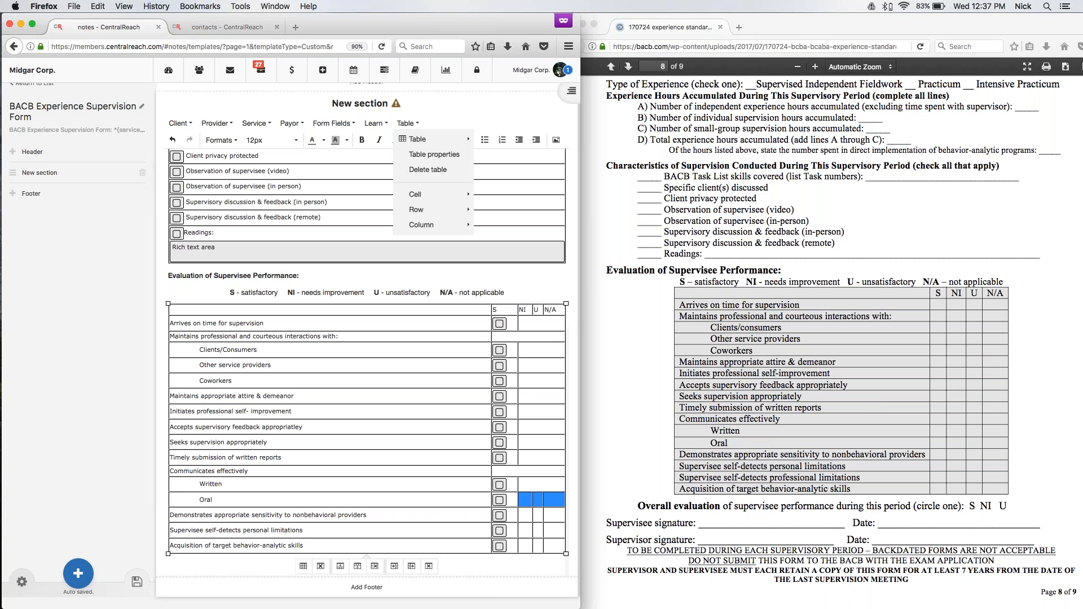
pyautogui.moveTo(422, 194)
pyautogui.click(485, 209)
pyautogui.moveTo(522, 515); pyautogui.dragTo(555, 515)
pyautogui.click(402, 123)
pyautogui.moveTo(422, 194)
pyautogui.click(493, 211)
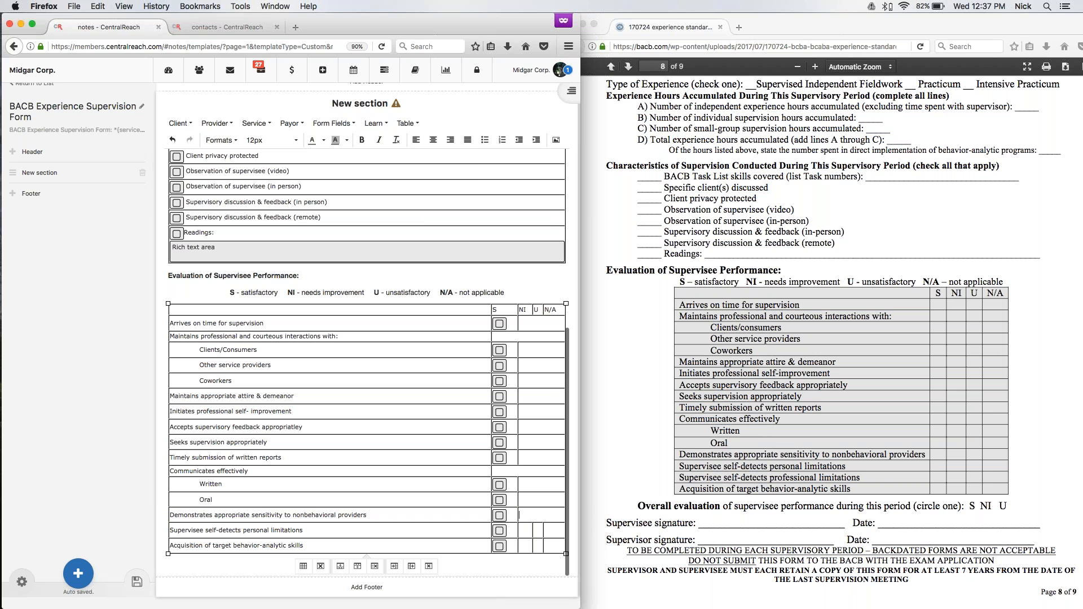
# Merge the NI, U and N/A cells in the "Supervisee self-detects personal limitations" and "Acquisition of target behavior-analytic skills" rows.
pyautogui.moveTo(524, 530); pyautogui.dragTo(552, 533)
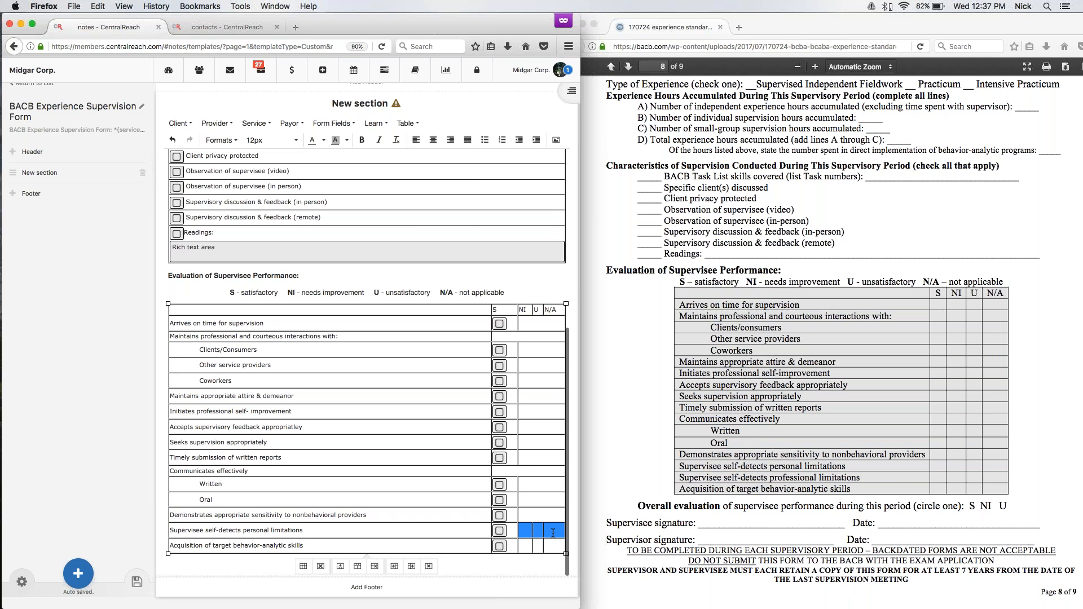
pyautogui.click(402, 123)
pyautogui.moveTo(423, 197)
pyautogui.click(493, 209)
pyautogui.moveTo(524, 546); pyautogui.dragTo(553, 546)
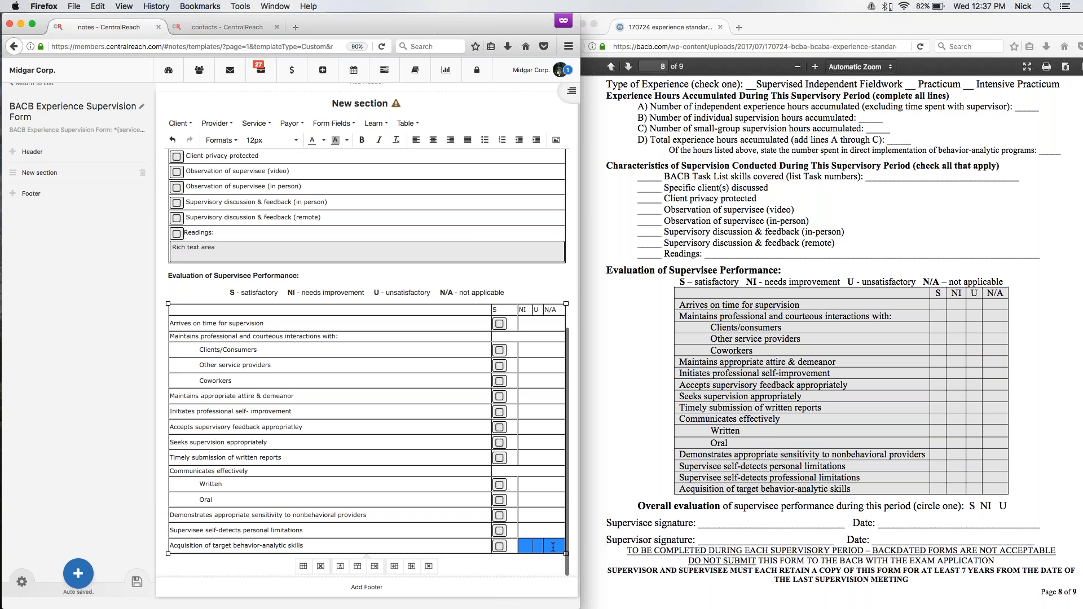
pyautogui.click(406, 123)
pyautogui.moveTo(429, 194)
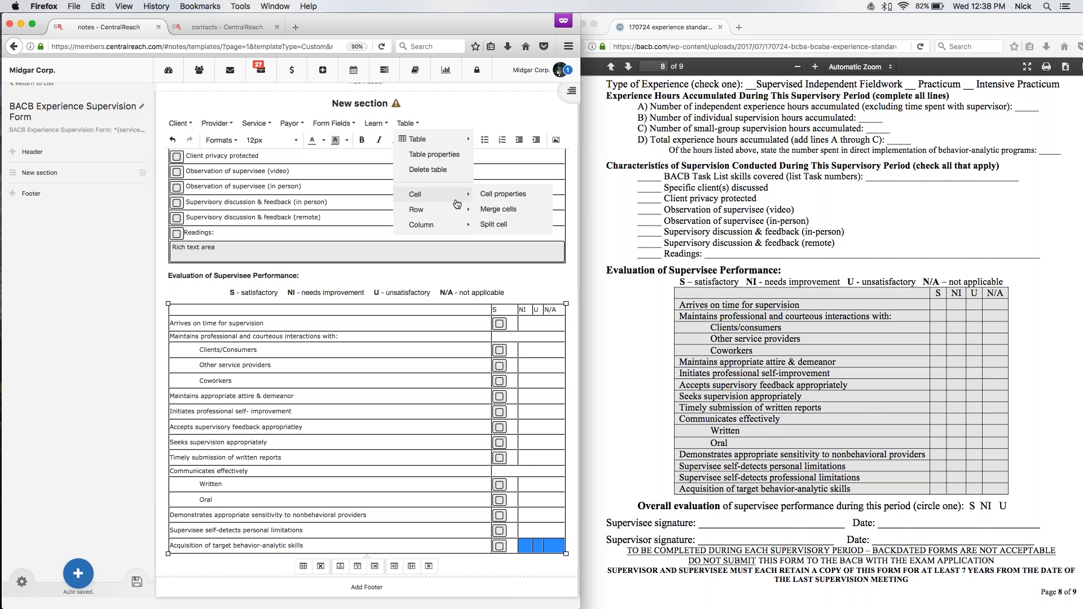
pyautogui.click(490, 209)
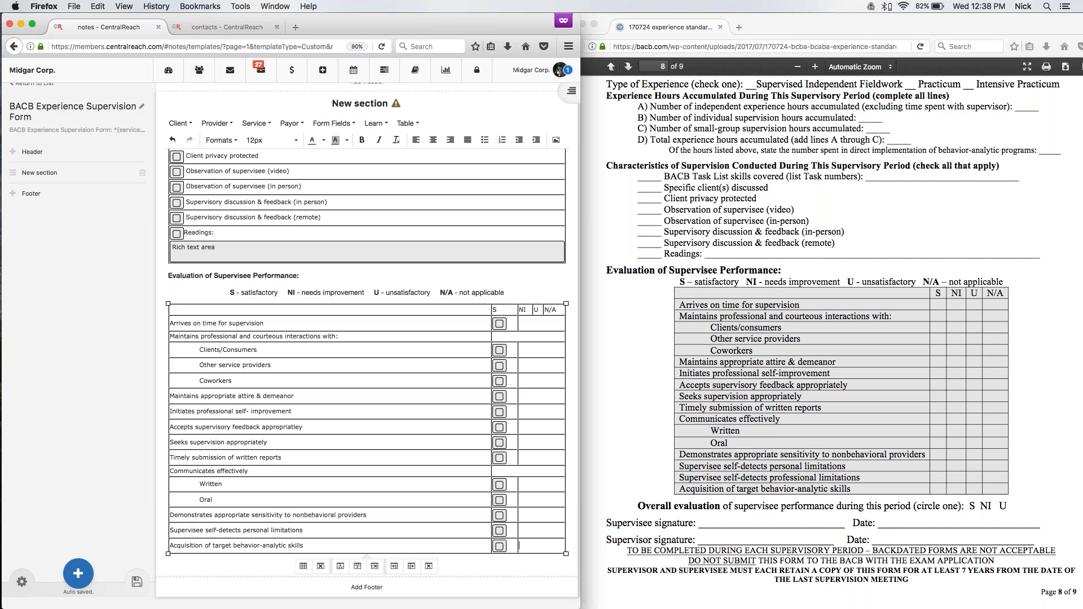
# Insert a drop-down form field after the "Evaluation of Supervisee Performance:" heading.
pyautogui.click(301, 276)
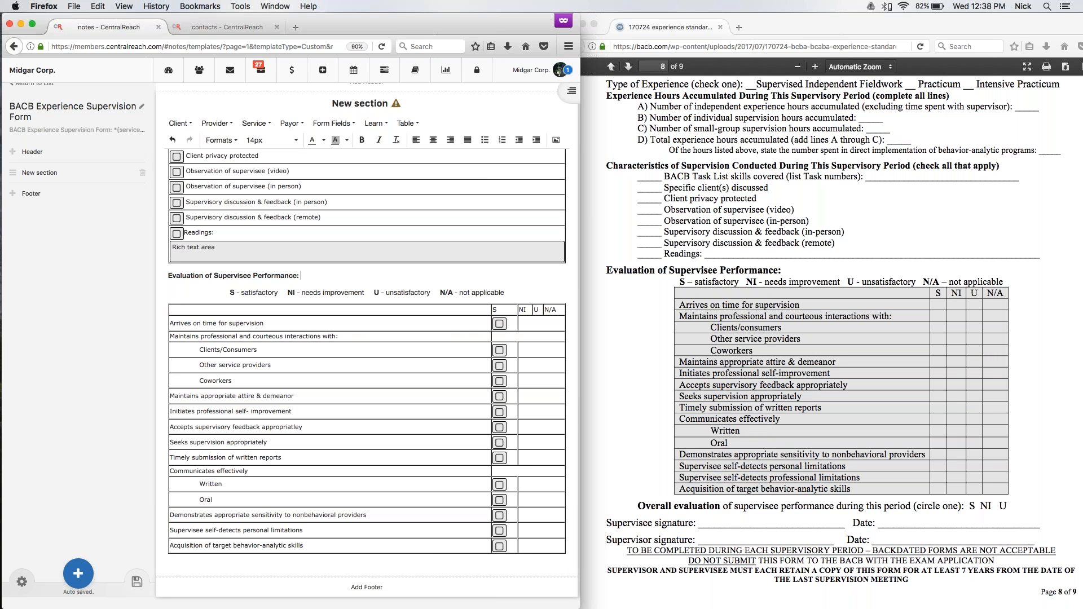
pyautogui.click(334, 123)
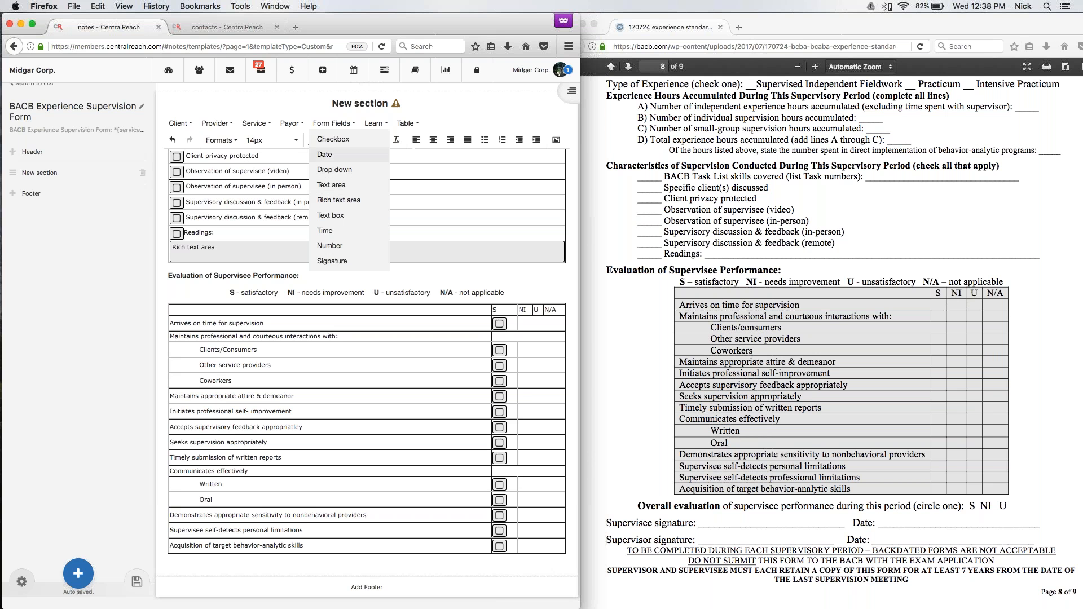
pyautogui.click(335, 169)
# Set the font size of the drop-down field and the rating legend line beneath it to 12px.
pyautogui.moveTo(299, 276); pyautogui.dragTo(343, 276)
pyautogui.click(362, 145)
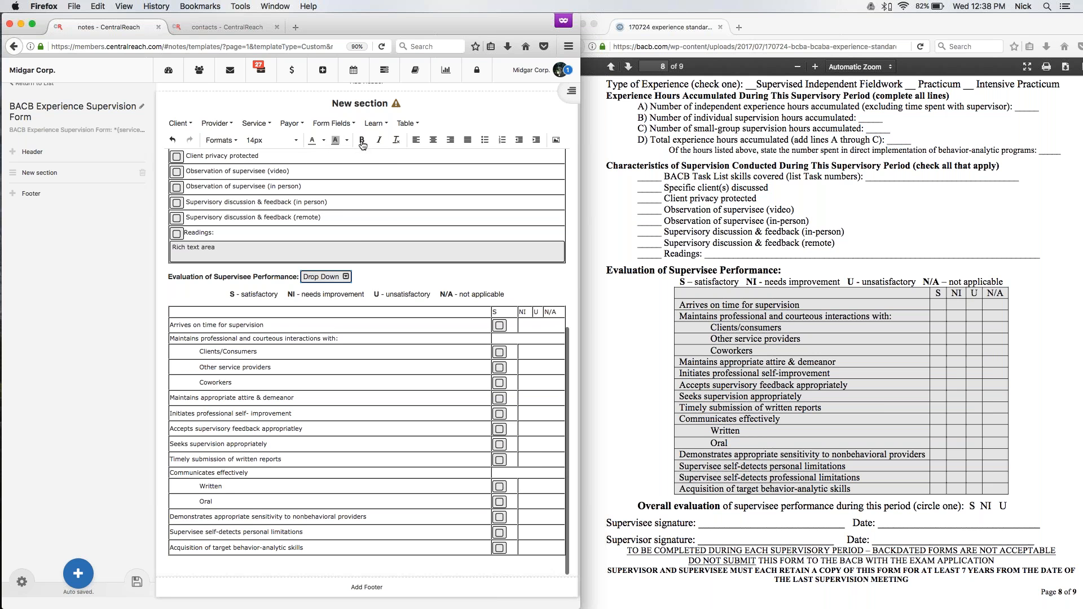
pyautogui.click(281, 141)
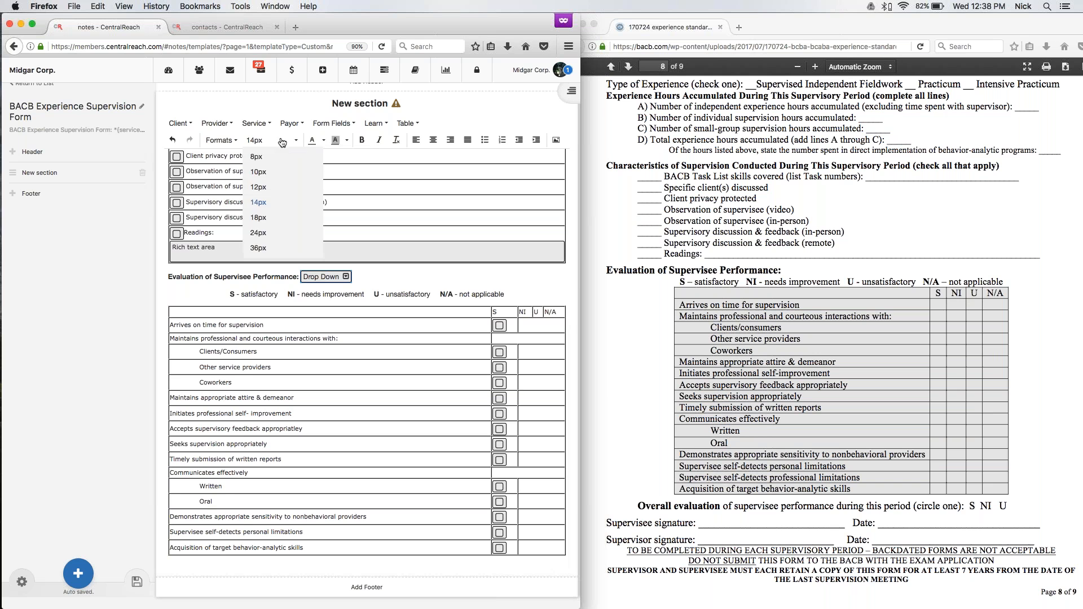
pyautogui.click(266, 189)
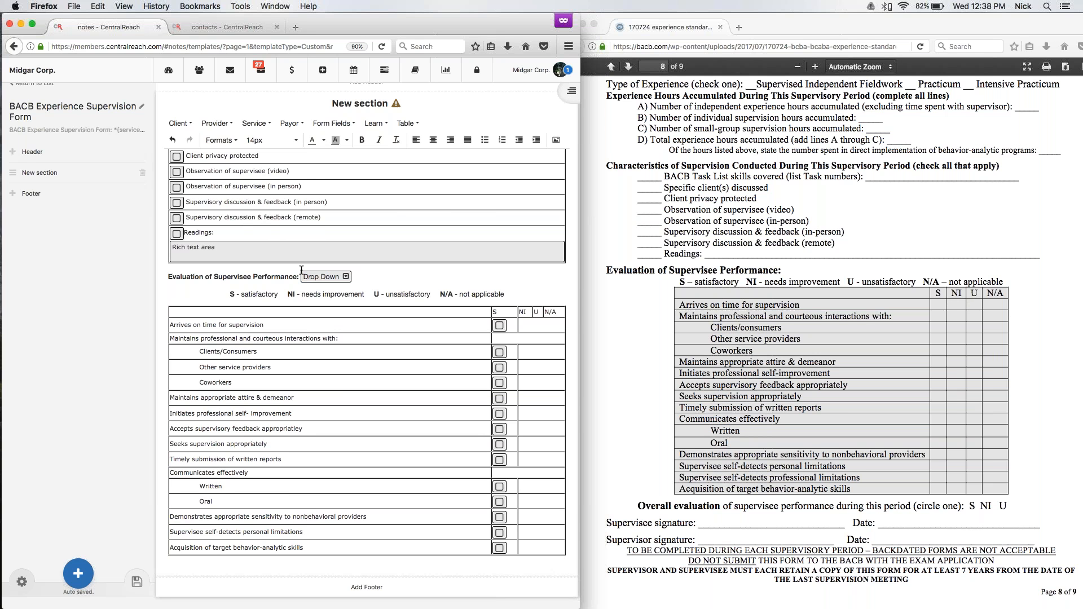
pyautogui.click(322, 277)
pyautogui.click(256, 140)
pyautogui.click(271, 188)
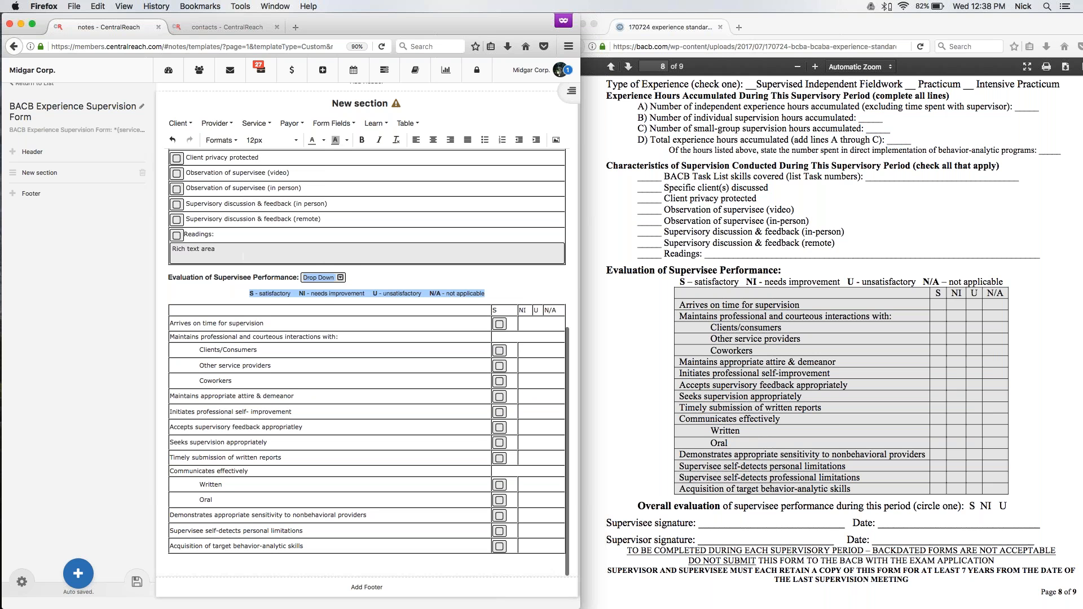
pyautogui.click(368, 280)
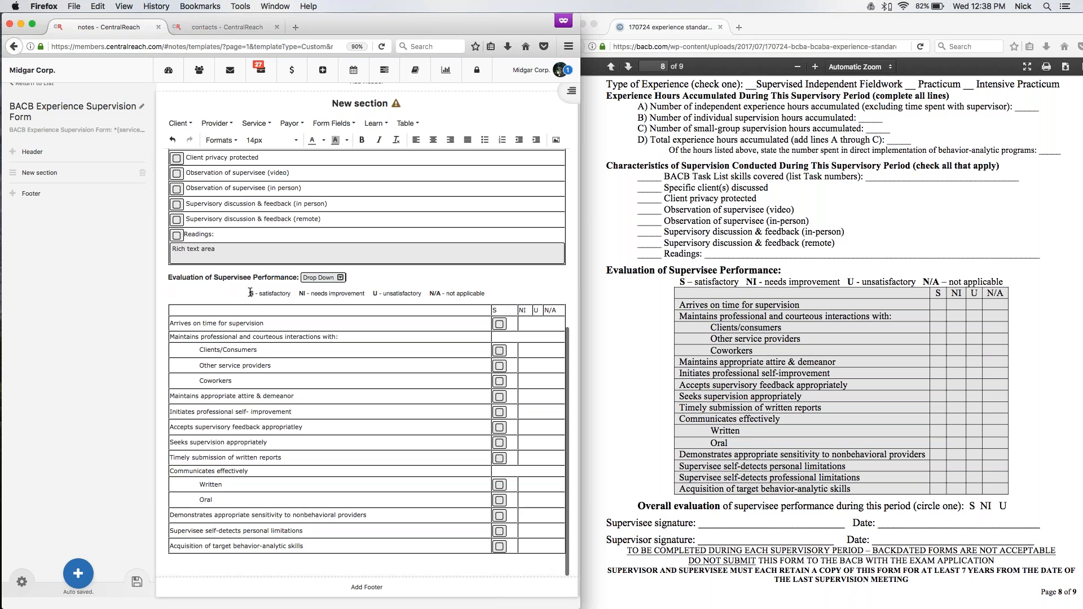
# Set the font size of the S, NI, U and N/A rating legend line to 14px.
pyautogui.click(467, 291)
pyautogui.moveTo(488, 290); pyautogui.dragTo(248, 291)
pyautogui.click(271, 139)
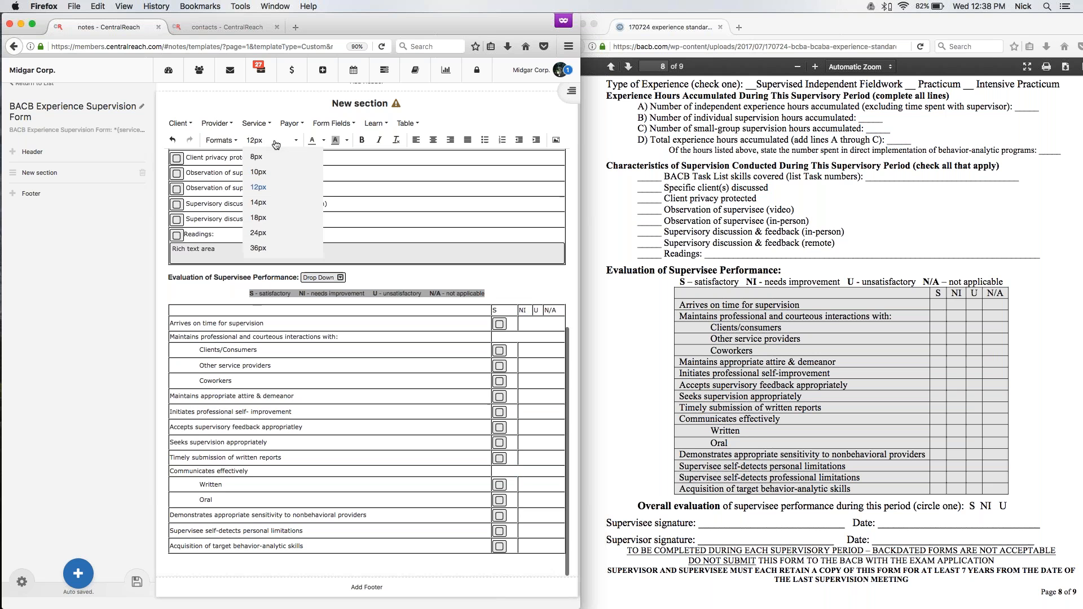
pyautogui.click(277, 204)
pyautogui.click(387, 281)
# Give the drop-down field after the evaluation heading the options "Needs Improvement", "Unsatisfactory" and "N/A".
pyautogui.doubleClick(340, 279)
pyautogui.click(239, 135)
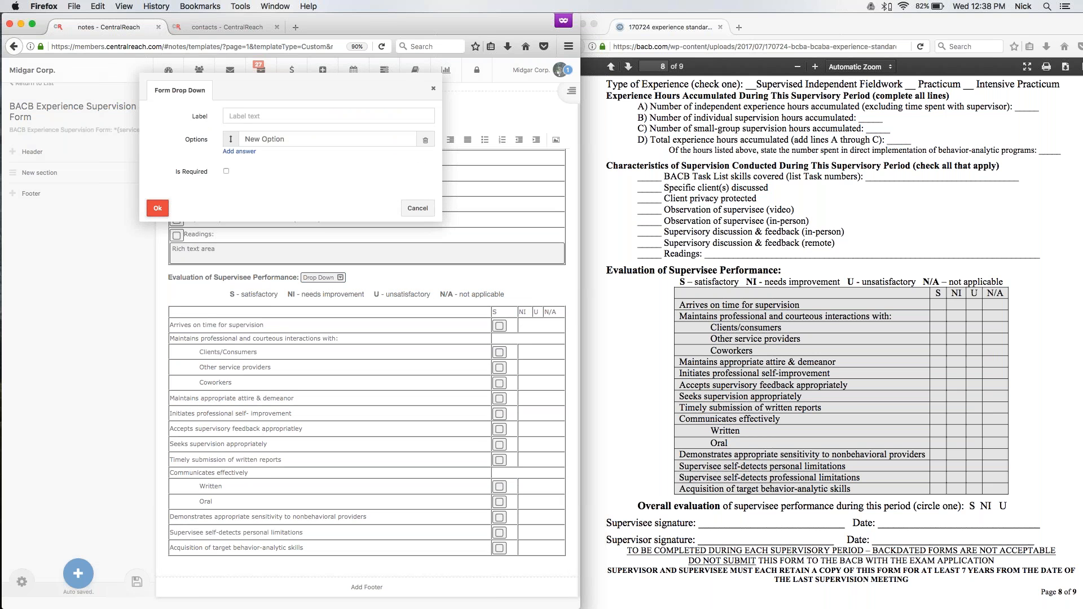
pyautogui.write('Needs Improvement')
pyautogui.click(247, 153)
pyautogui.write('Unsatisfactory')
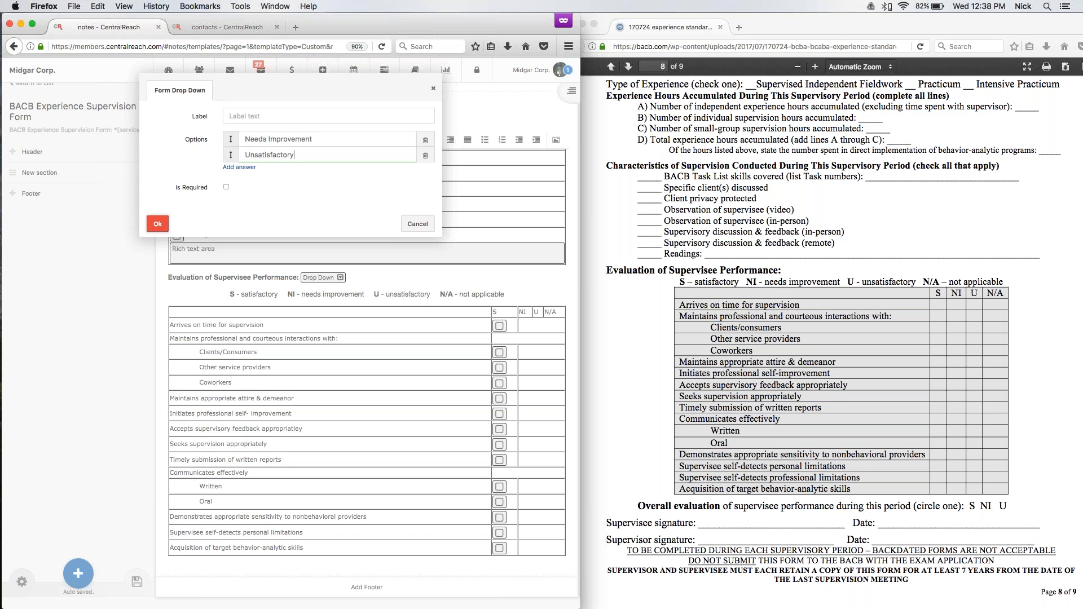
pyautogui.click(246, 167)
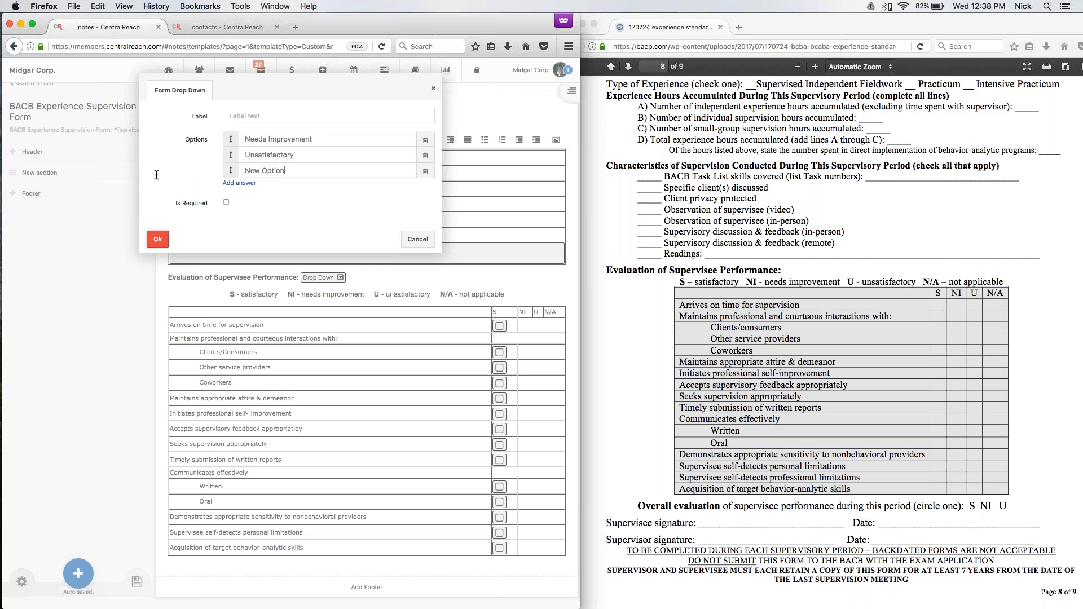
pyautogui.hotkey('alt', 'shift', 'Left')
pyautogui.hotkey('alt', 'shift', 'Left')
pyautogui.write('N/A')
pyautogui.press('Return')
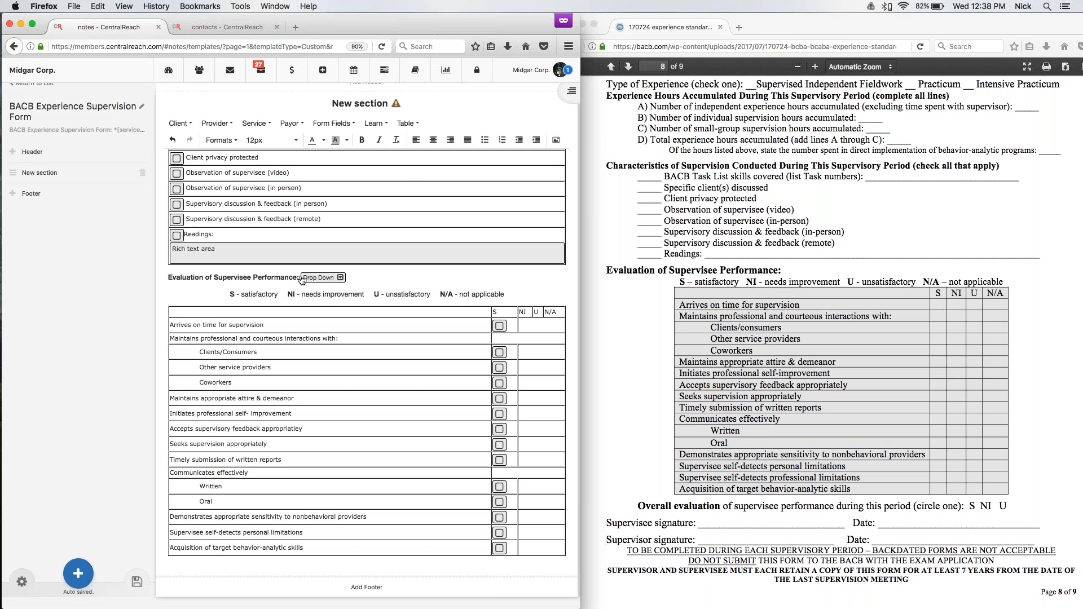
# Copy the drop-down field into the merged cells of the "Arrives on time for supervision", "Clients/Consumers", "Other service providers" and "Coworkers" rows.
pyautogui.click(301, 278)
pyautogui.press('Down')
pyautogui.press('Down')
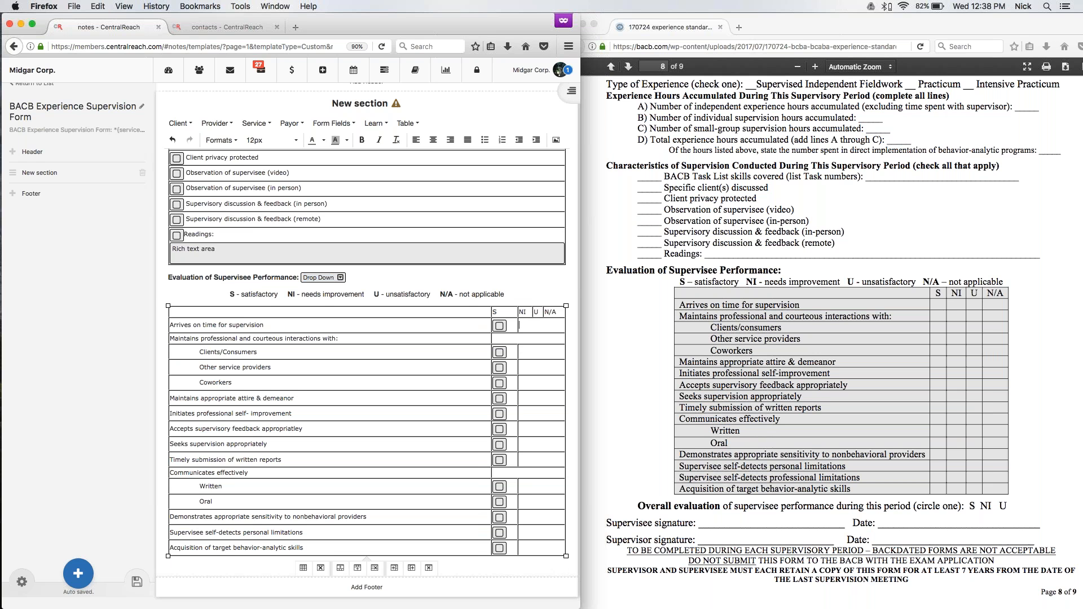
pyautogui.press('super+v')
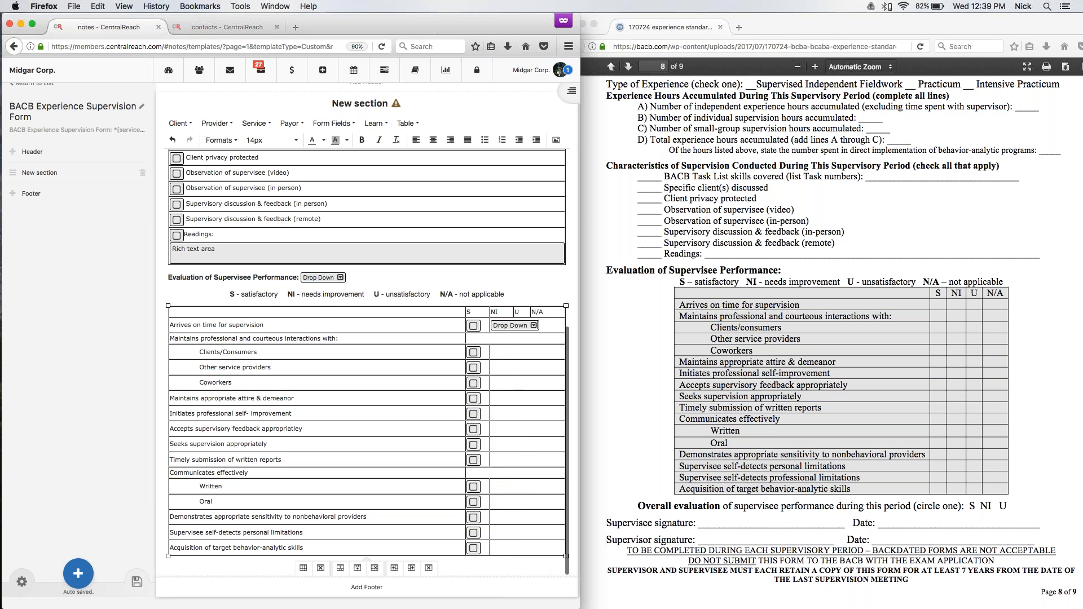
pyautogui.click(536, 352)
pyautogui.press('super+v')
pyautogui.click(521, 363)
pyautogui.press('super+v')
# Paste the drop-down field into the merged cells of the rows from "Maintains appropriate attire & demeanor" through "Timely submission of written reports".
pyautogui.press('super+v')
pyautogui.click(515, 395)
pyautogui.press('super+v')
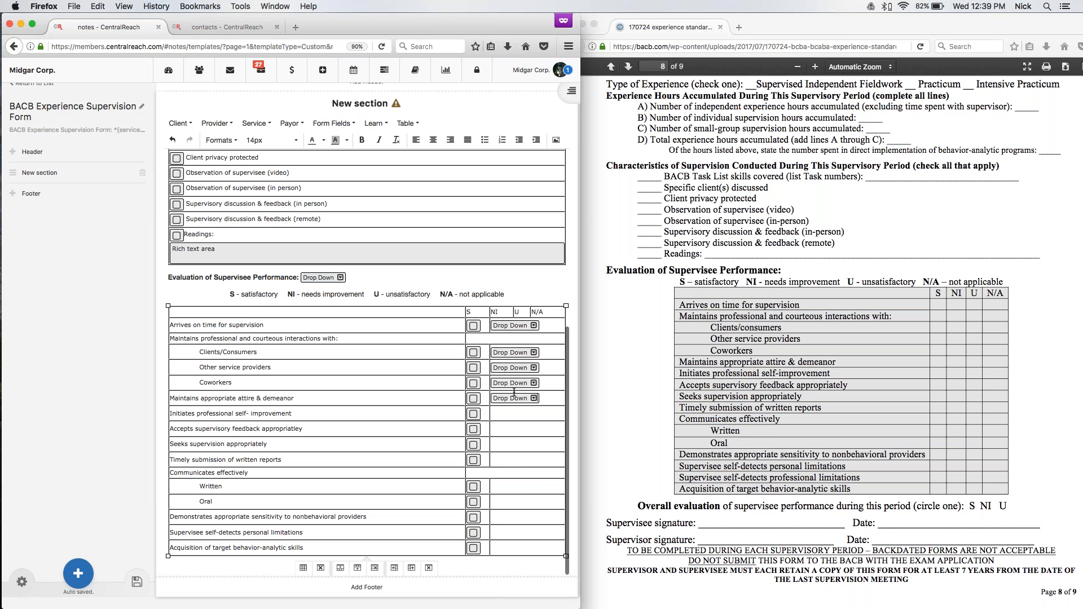
pyautogui.press('super+v')
pyautogui.click(516, 430)
pyautogui.press('super+v')
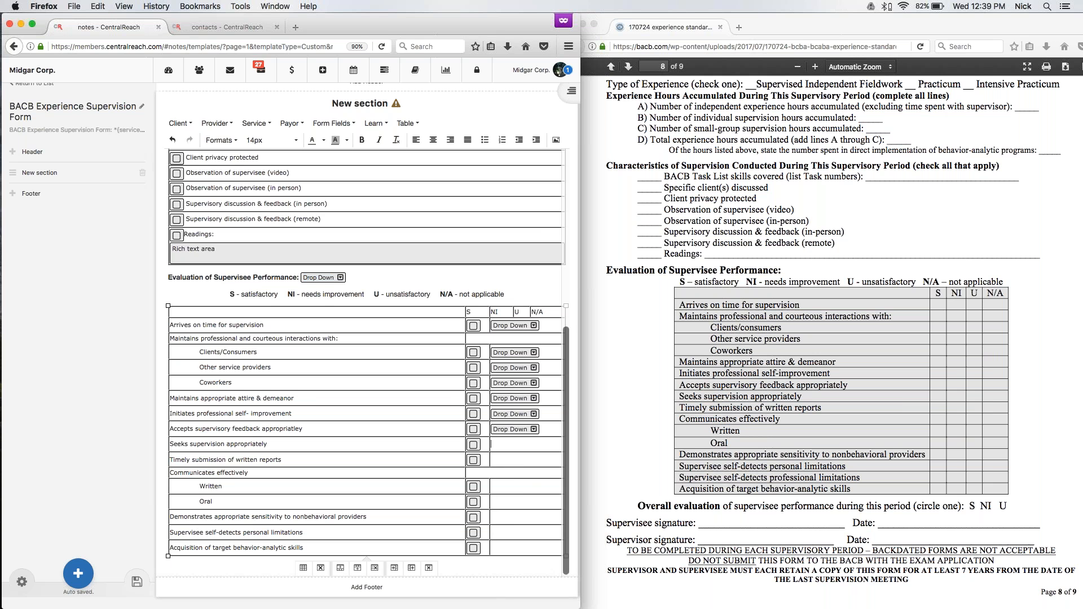
pyautogui.press('super+v')
pyautogui.click(496, 460)
# Paste the drop-down field into the merged cells of the rows from "Written" through "Acquisition of target behavior-analytic skills".
pyautogui.press('super+v')
pyautogui.press('super+v')
pyautogui.click(506, 501)
pyautogui.press('super+v')
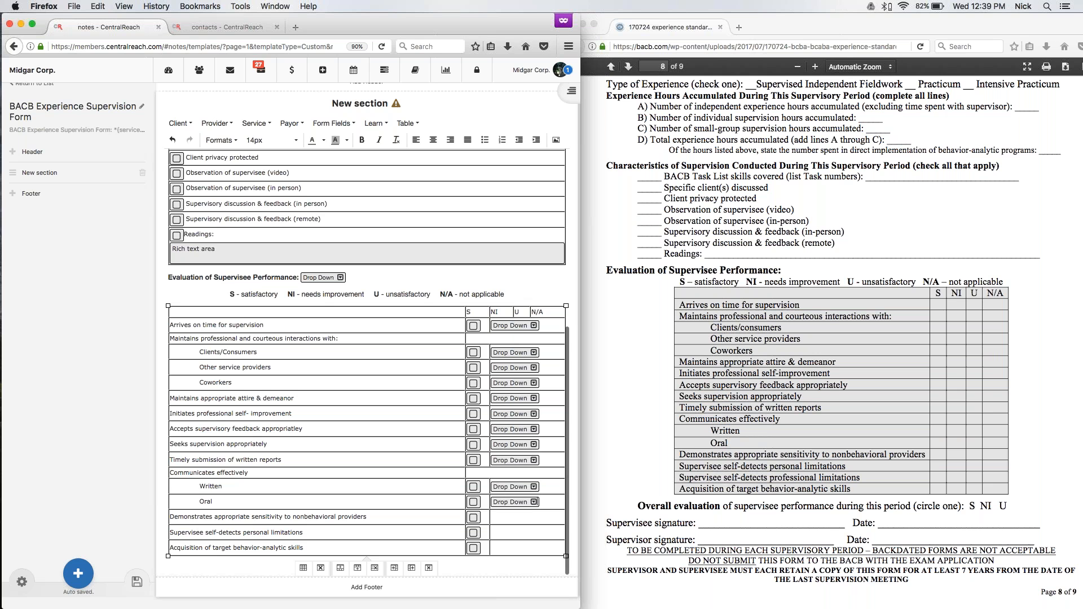
pyautogui.click(508, 516)
pyautogui.press('super+v')
pyautogui.click(504, 531)
pyautogui.press('super+v')
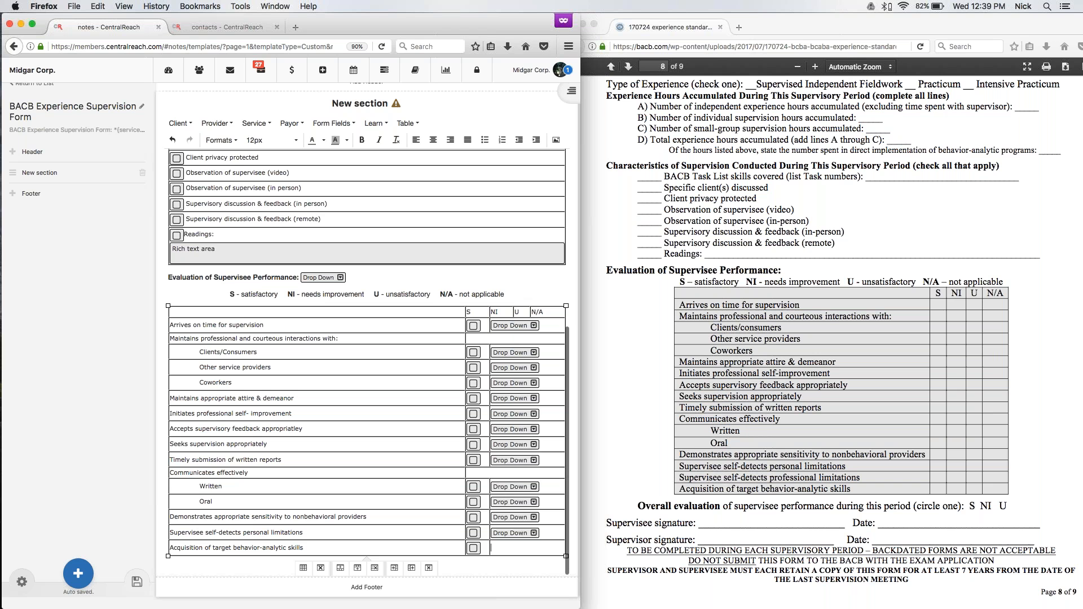
pyautogui.press('super+v')
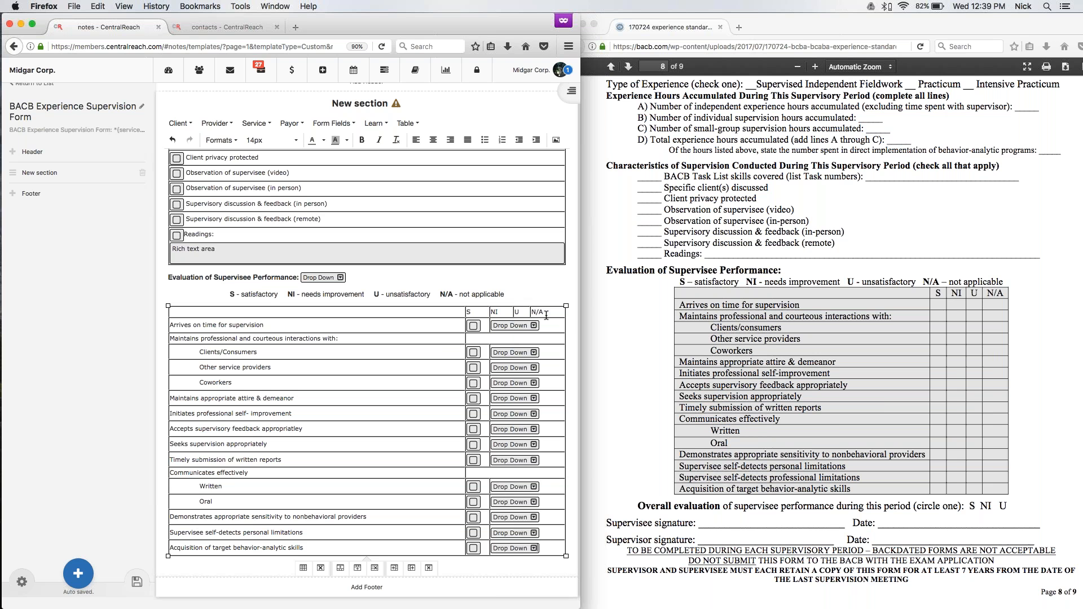
# Center the S, NI, U and N/A header labels and all the checkboxes and drop-down fields beneath them.
pyautogui.moveTo(539, 312); pyautogui.dragTo(455, 309)
pyautogui.press('Right')
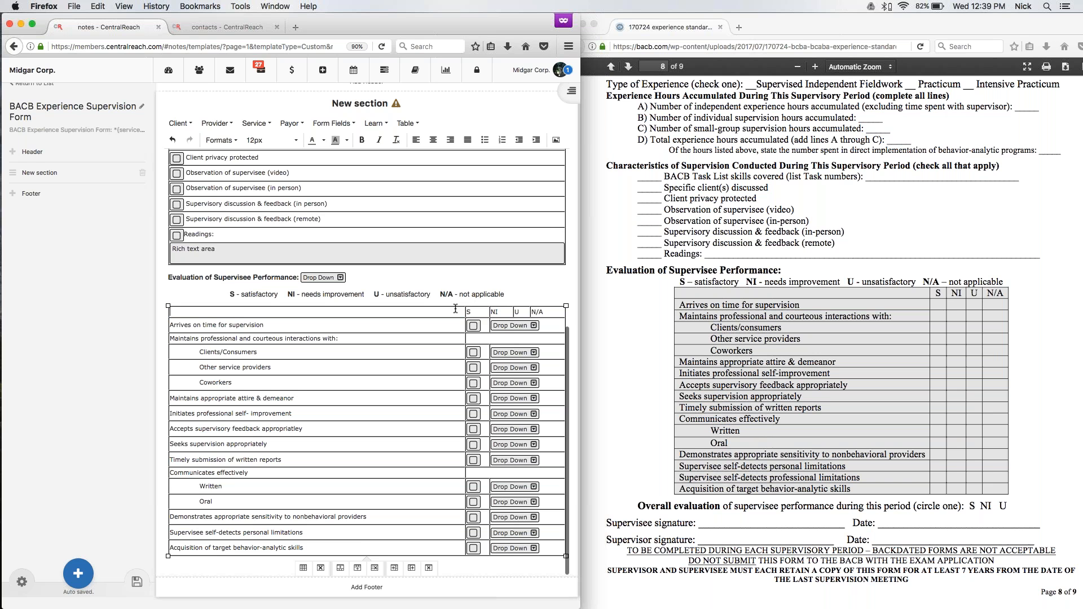
pyautogui.moveTo(543, 312); pyautogui.dragTo(472, 312)
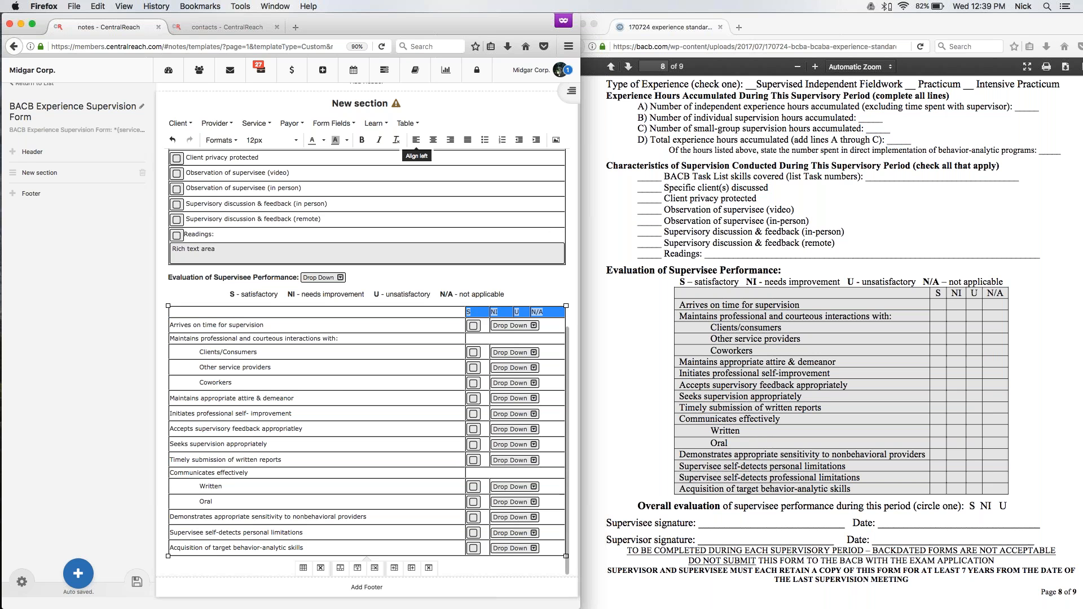
pyautogui.click(432, 143)
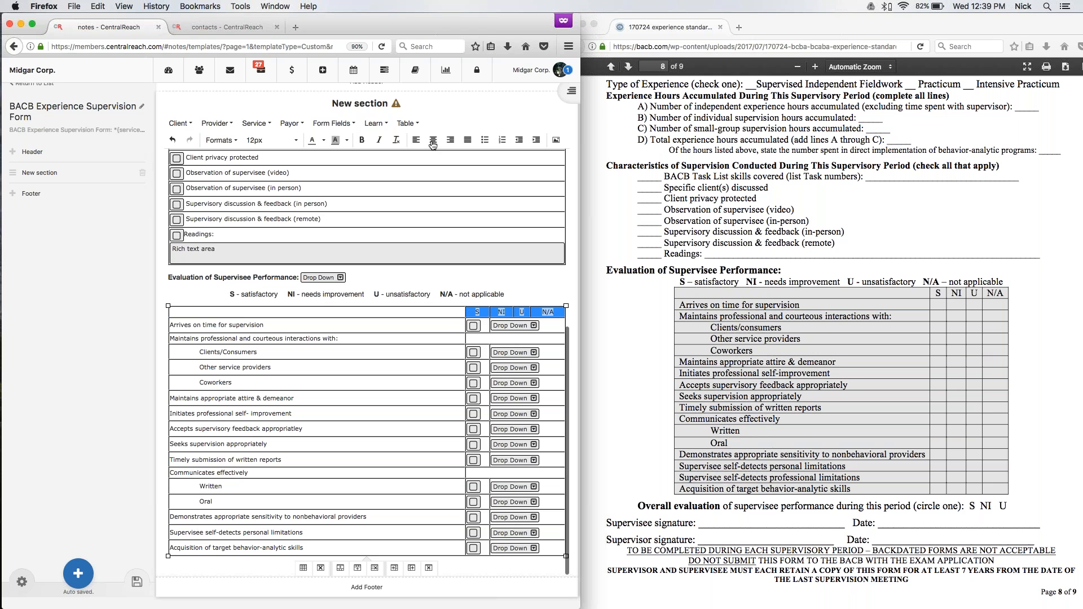
pyautogui.moveTo(551, 548); pyautogui.dragTo(474, 326)
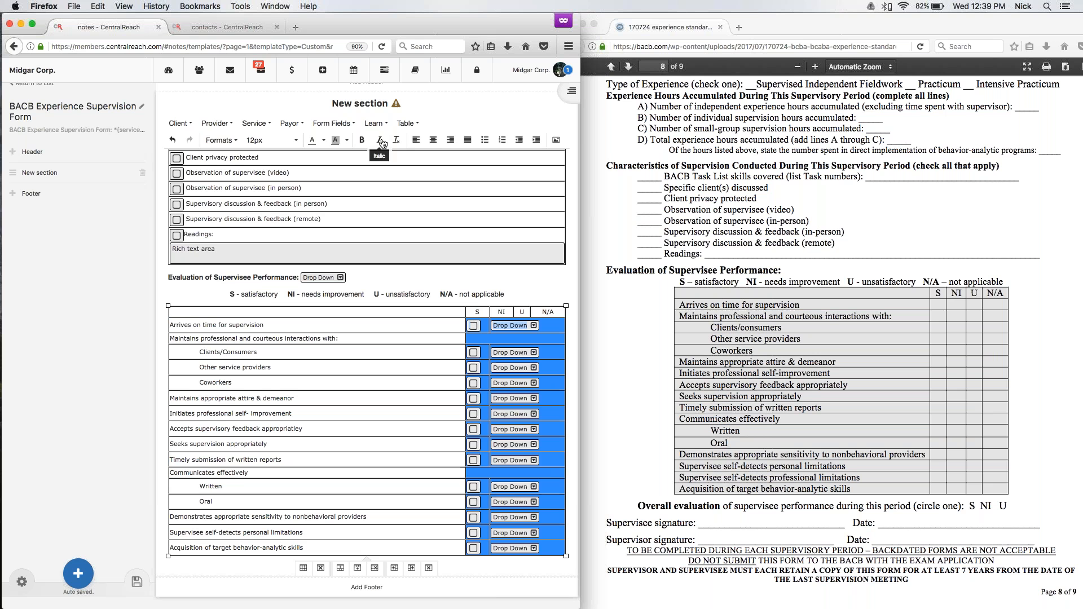
pyautogui.click(433, 139)
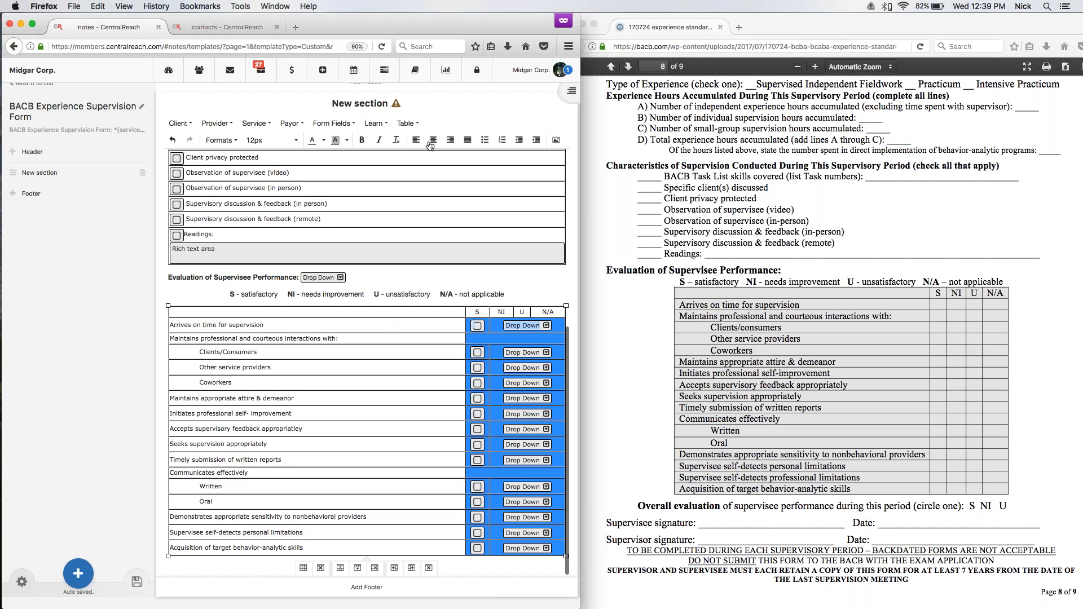
pyautogui.click(388, 337)
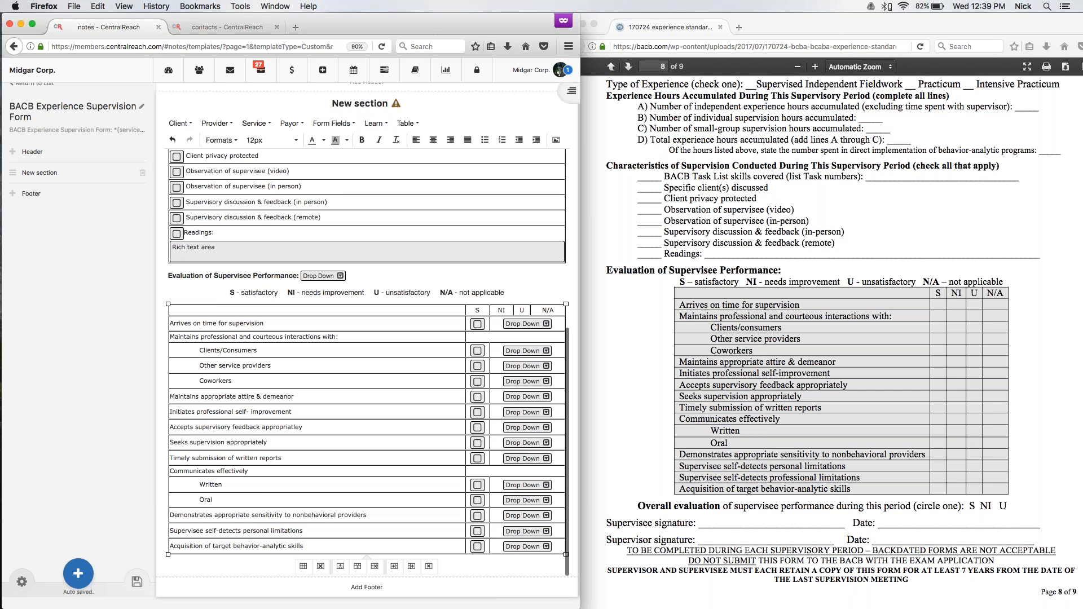
# Narrow the evaluation table to a width of about 621 and set its alignment to Center.
pyautogui.moveTo(168, 304); pyautogui.dragTo(246, 304)
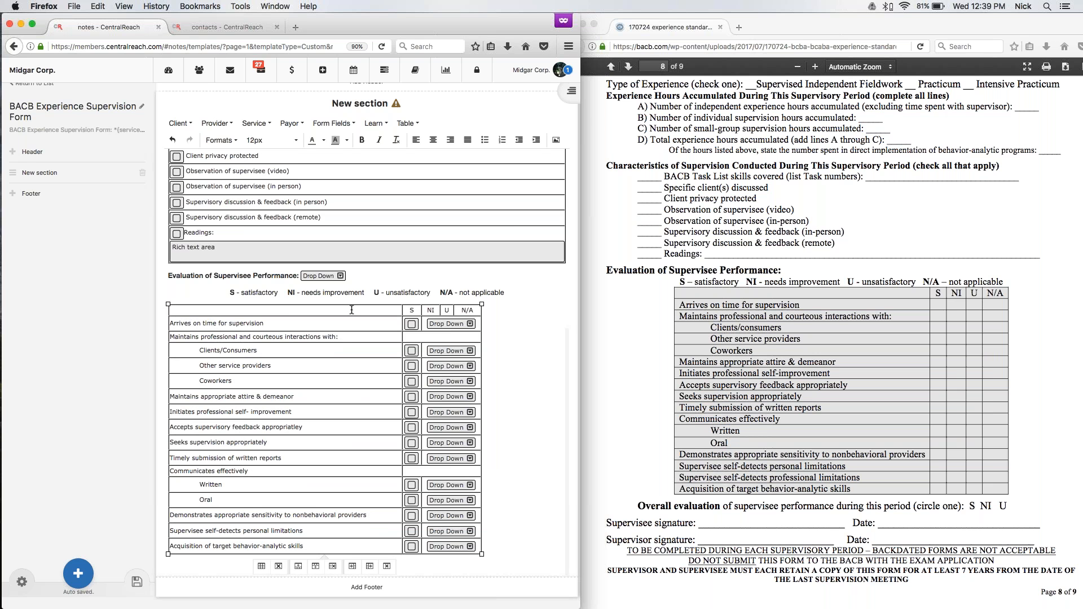
pyautogui.tripleClick(347, 337)
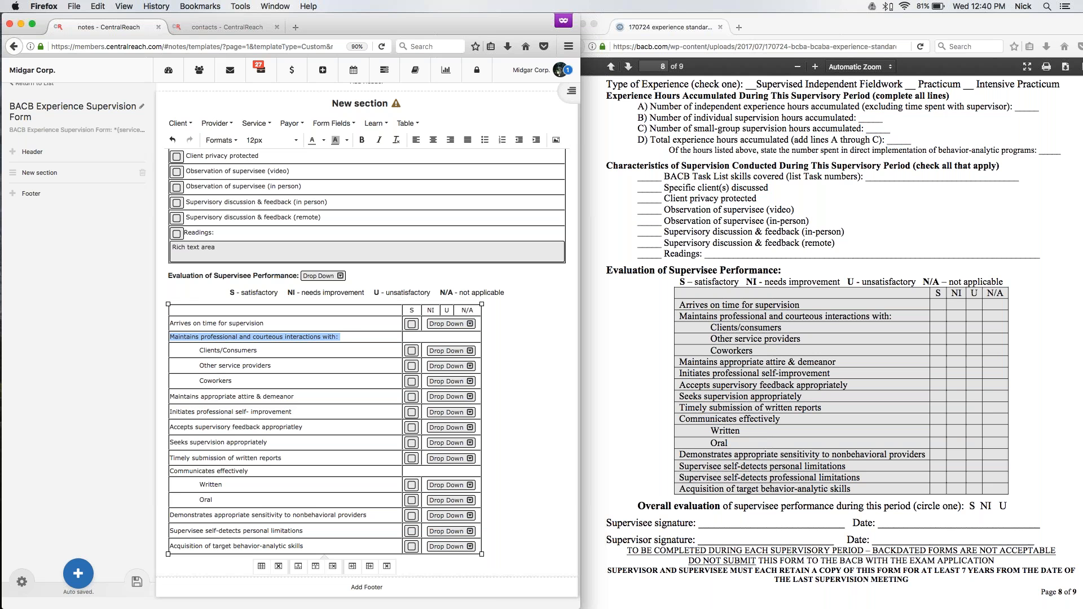
pyautogui.press('Up')
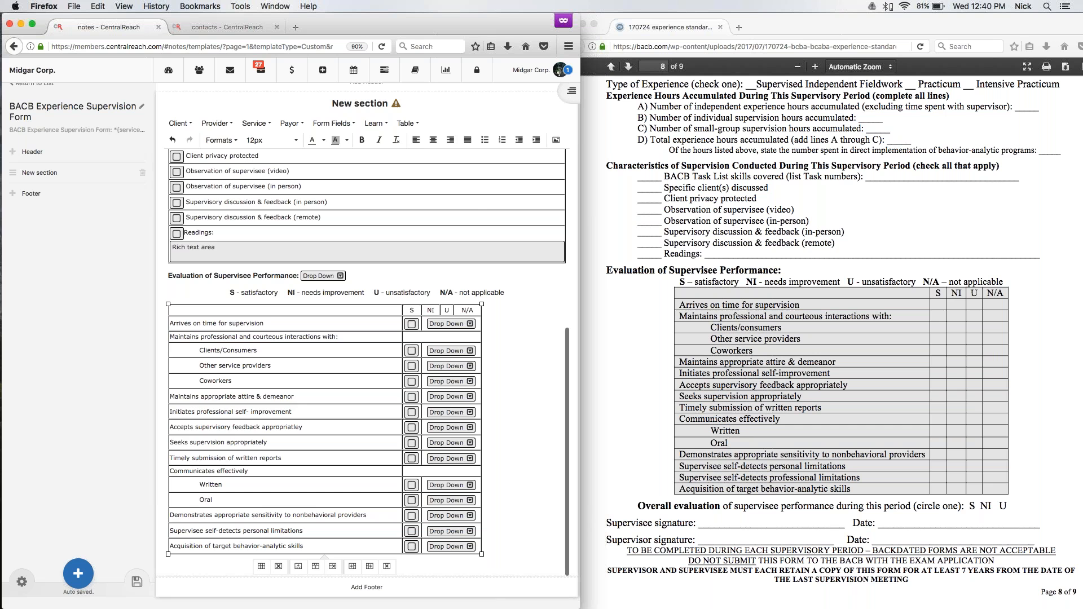
pyautogui.click(404, 123)
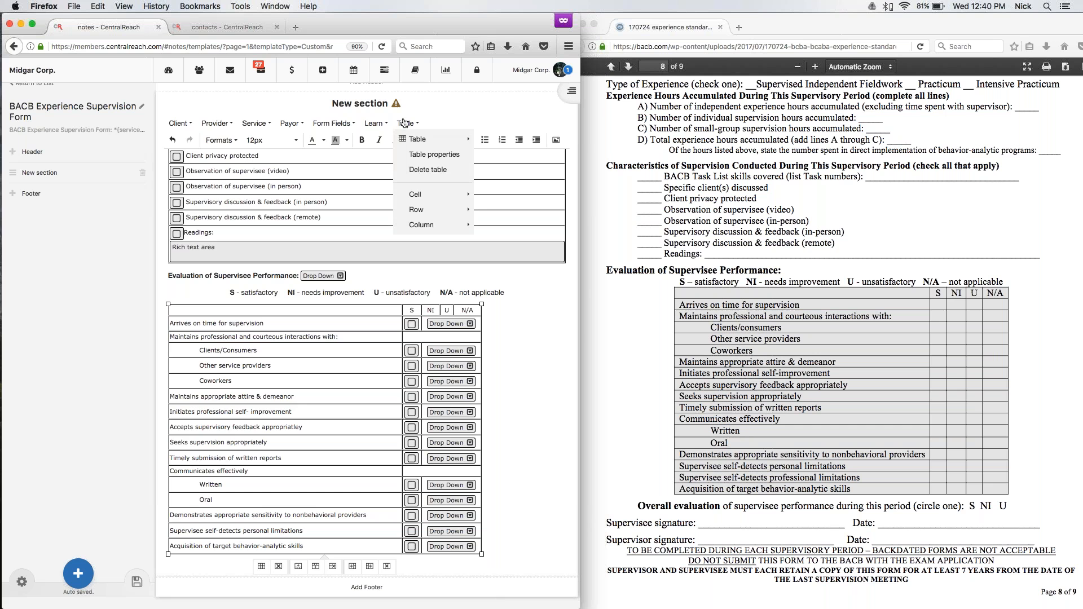
pyautogui.click(422, 160)
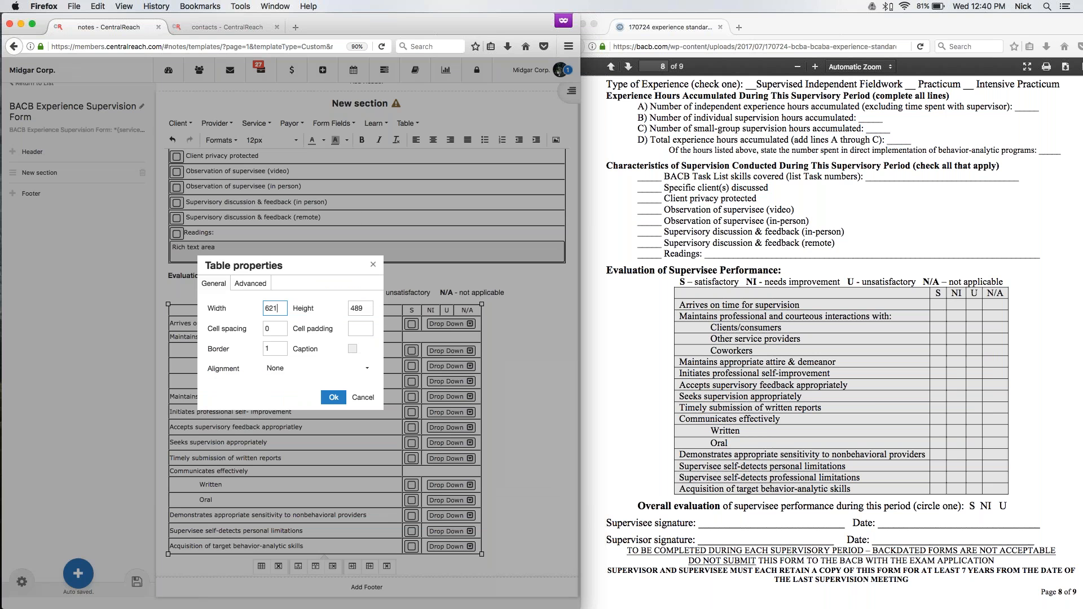
pyautogui.click(281, 370)
pyautogui.click(280, 418)
pyautogui.click(332, 397)
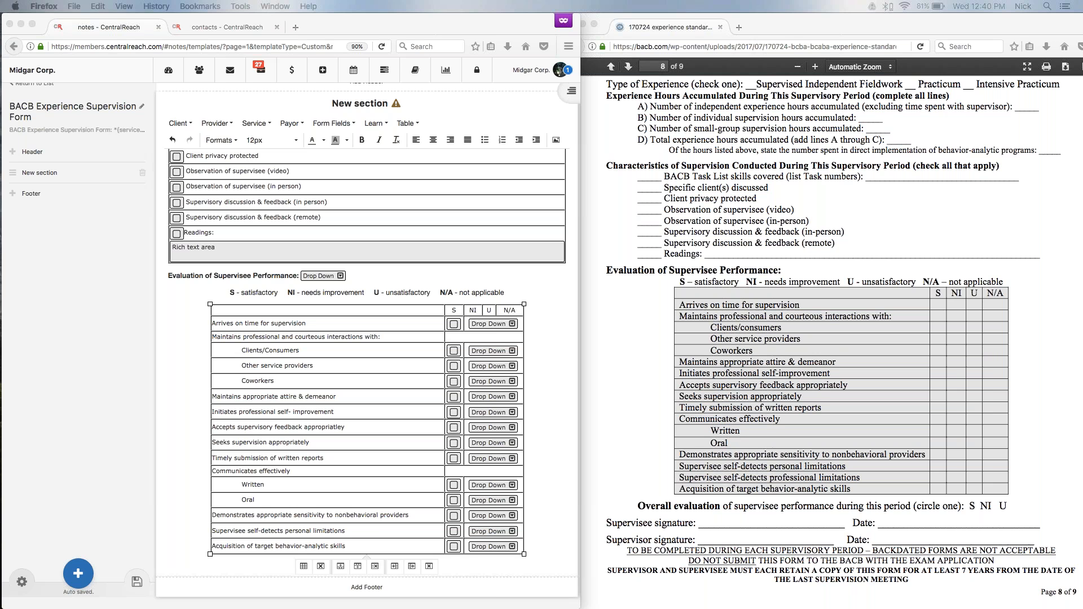
# Apply the copied light grey color as the evaluation table's background color.
pyautogui.click(325, 329)
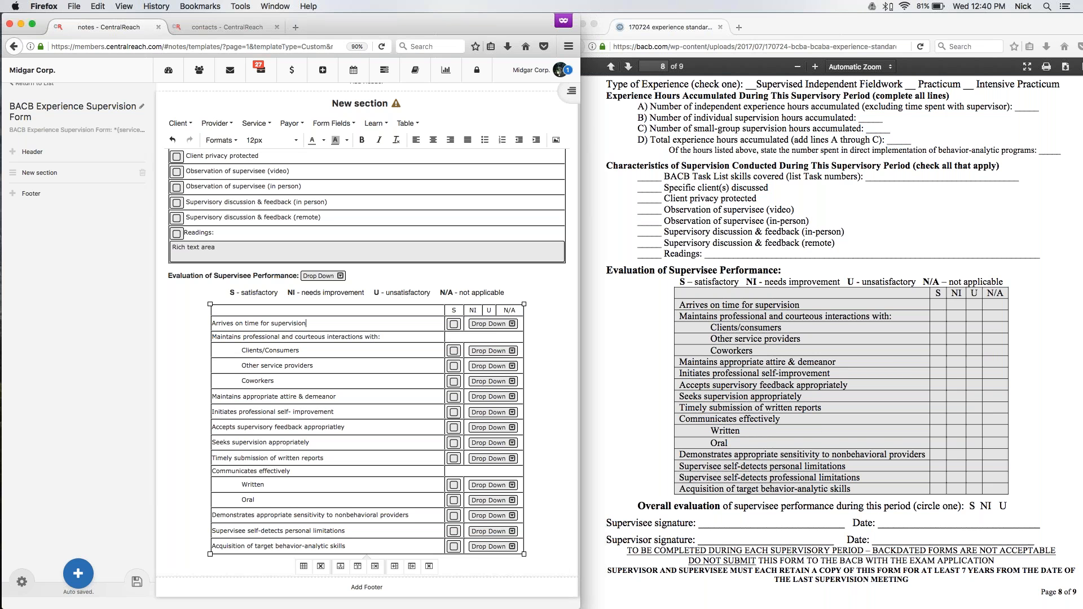
pyautogui.click(212, 310)
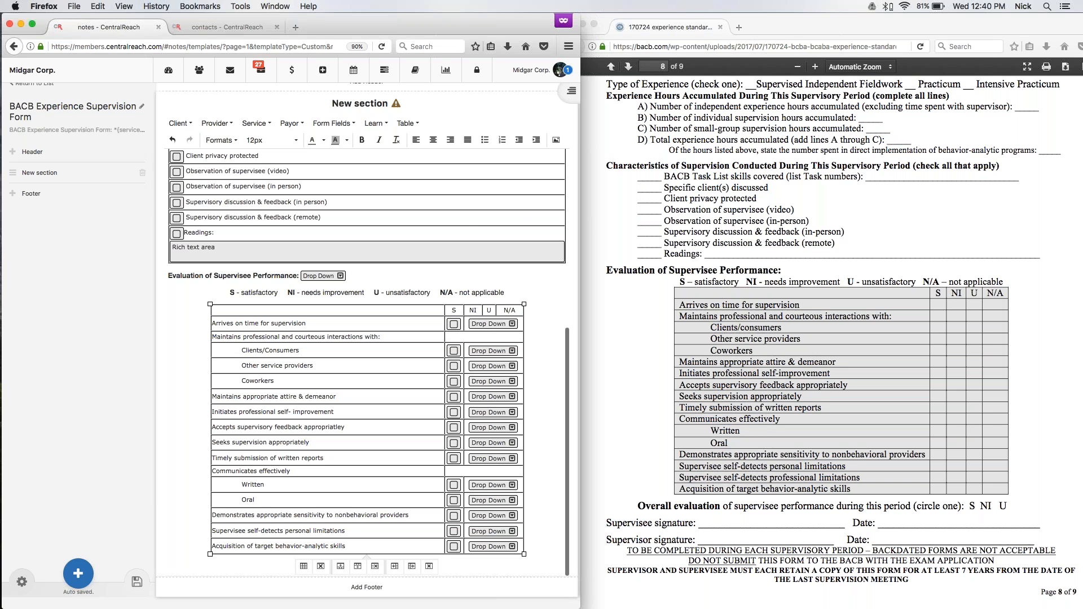
pyautogui.click(407, 123)
pyautogui.click(419, 156)
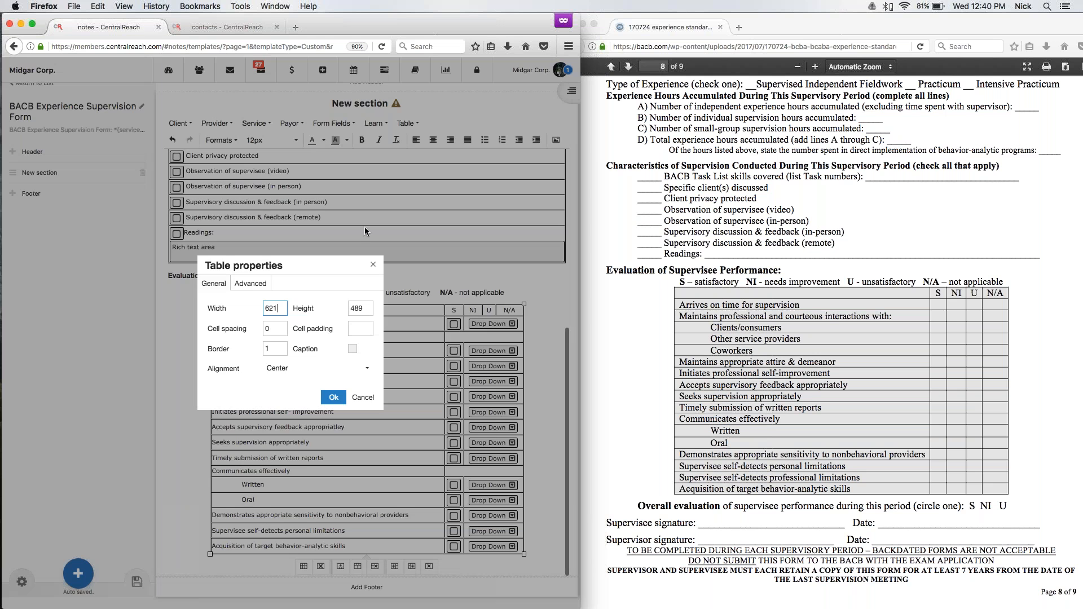
pyautogui.click(251, 286)
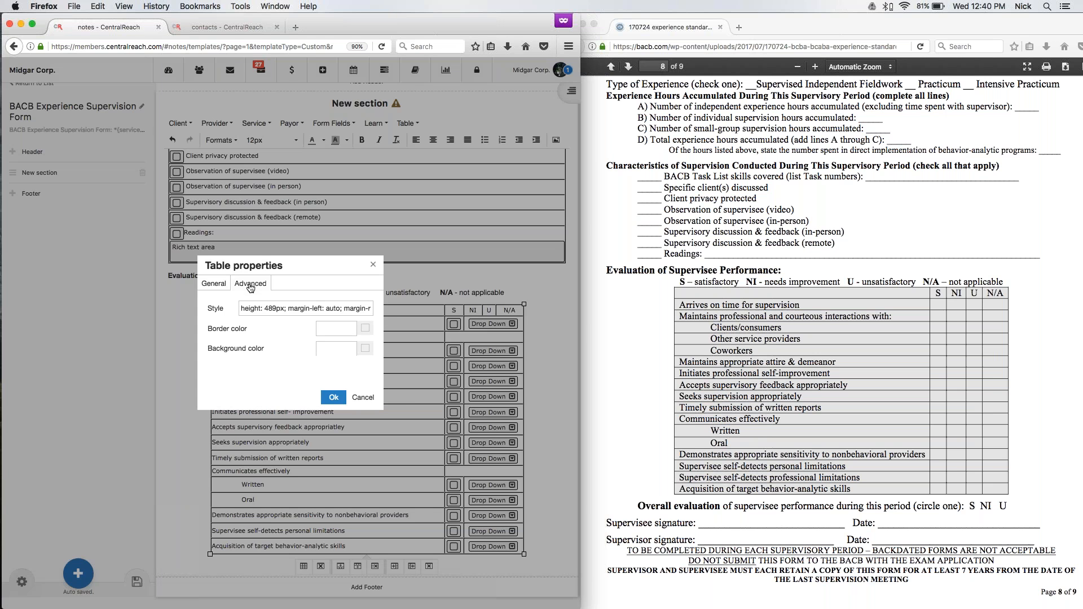
pyautogui.click(338, 350)
pyautogui.write('#e6e6e6')
pyautogui.click(334, 397)
pyautogui.press('Down')
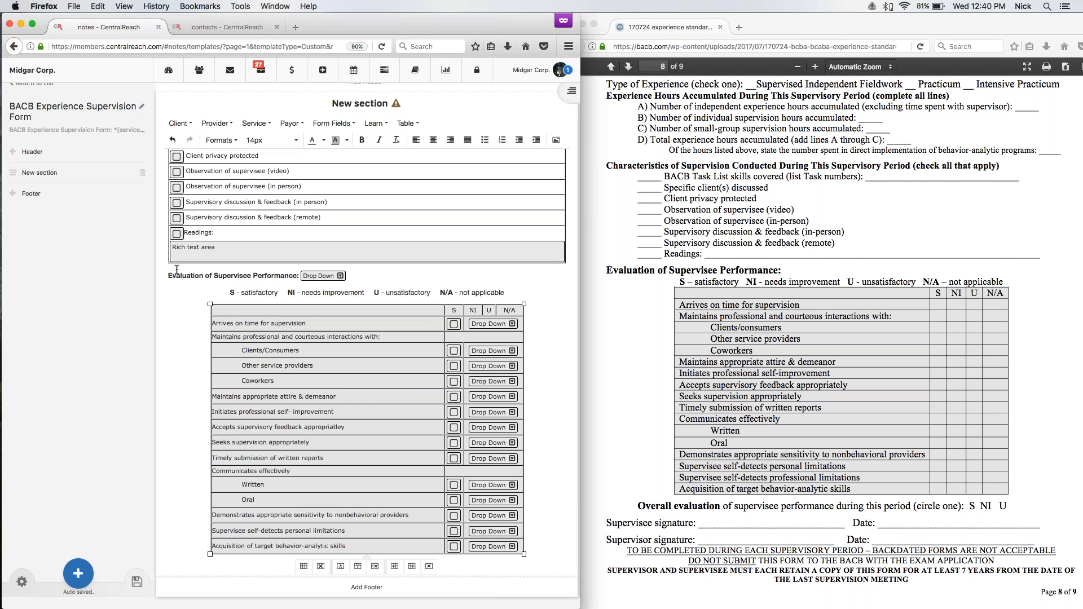
# Set the "Evaluation of Supervisee Performance:" heading to 18px and delete the drop-down field after it.
pyautogui.moveTo(168, 275); pyautogui.dragTo(300, 274)
pyautogui.click(283, 140)
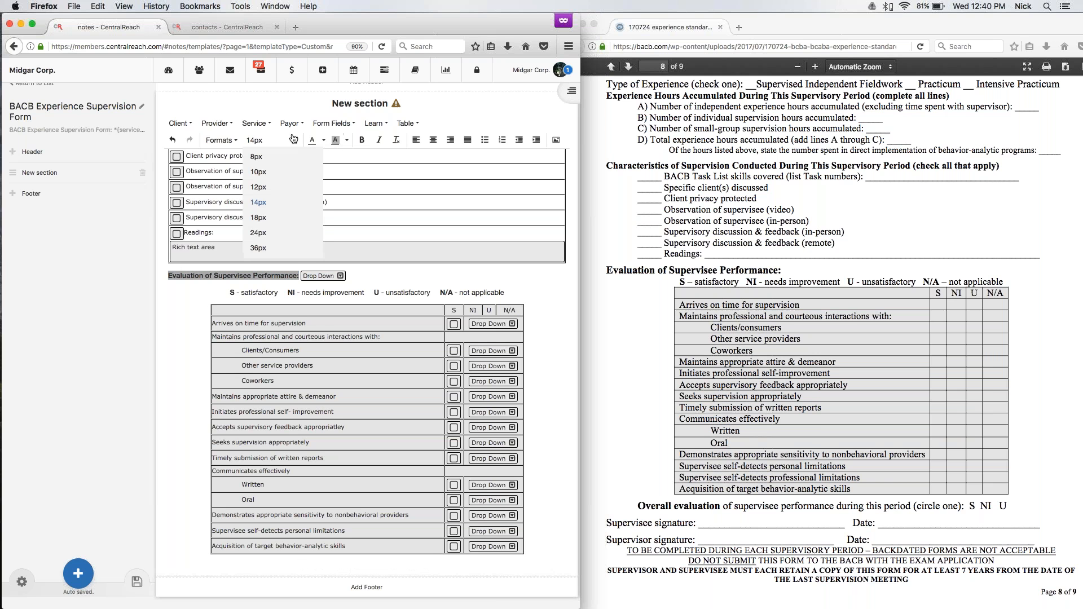
pyautogui.click(260, 219)
pyautogui.click(338, 277)
pyautogui.hotkey('shift', 'Right')
pyautogui.press('BackSpace')
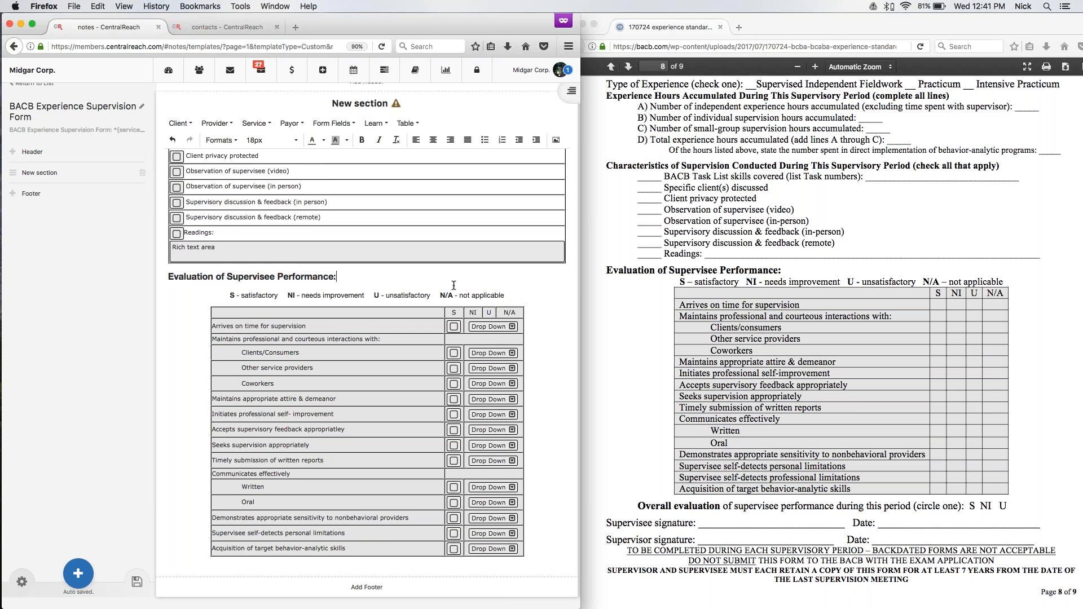
# Try to add a blank line below the evaluation table, and undo the line break.
pyautogui.scroll(-1, 454, 285)
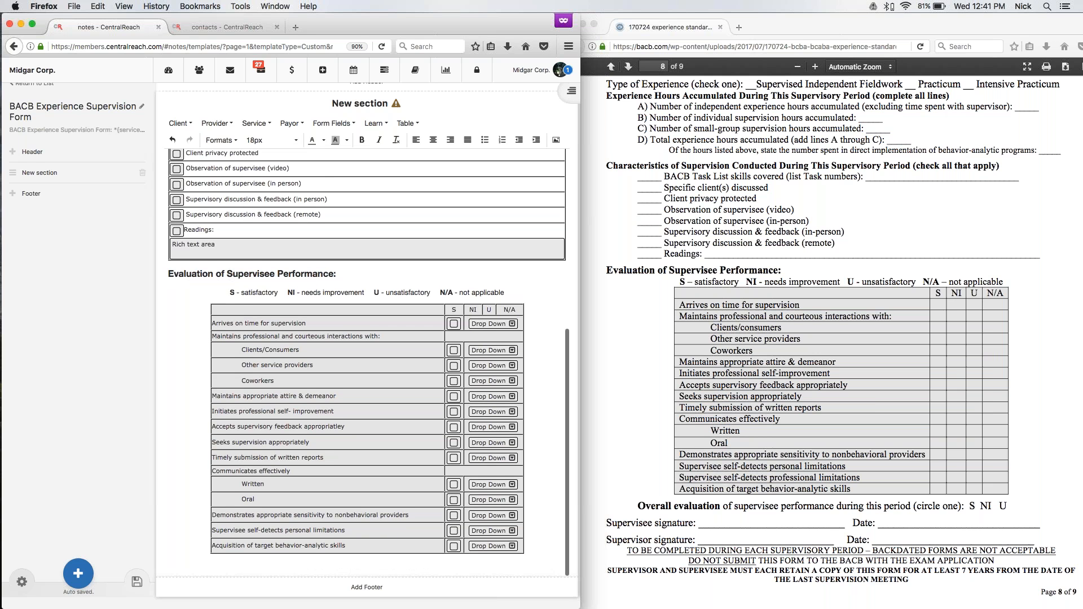
pyautogui.click(539, 554)
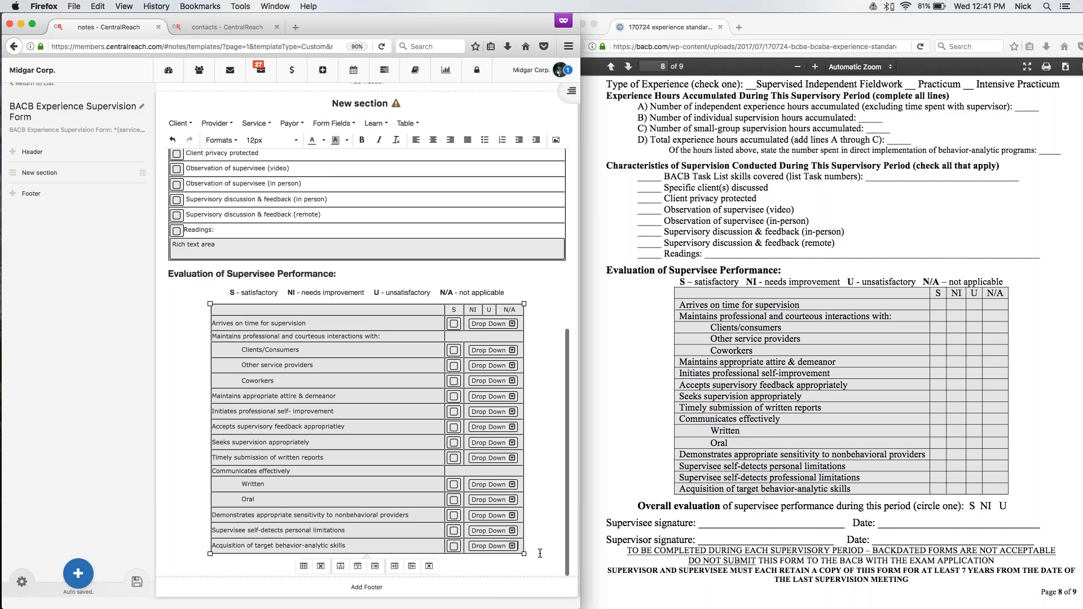
pyautogui.press('Return')
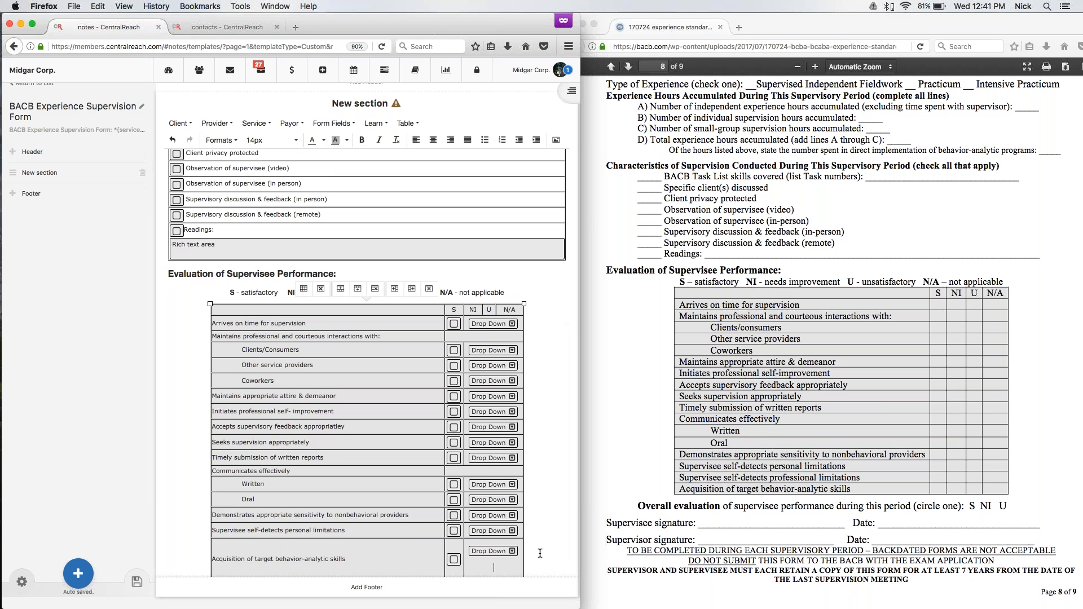
pyautogui.press('super+z')
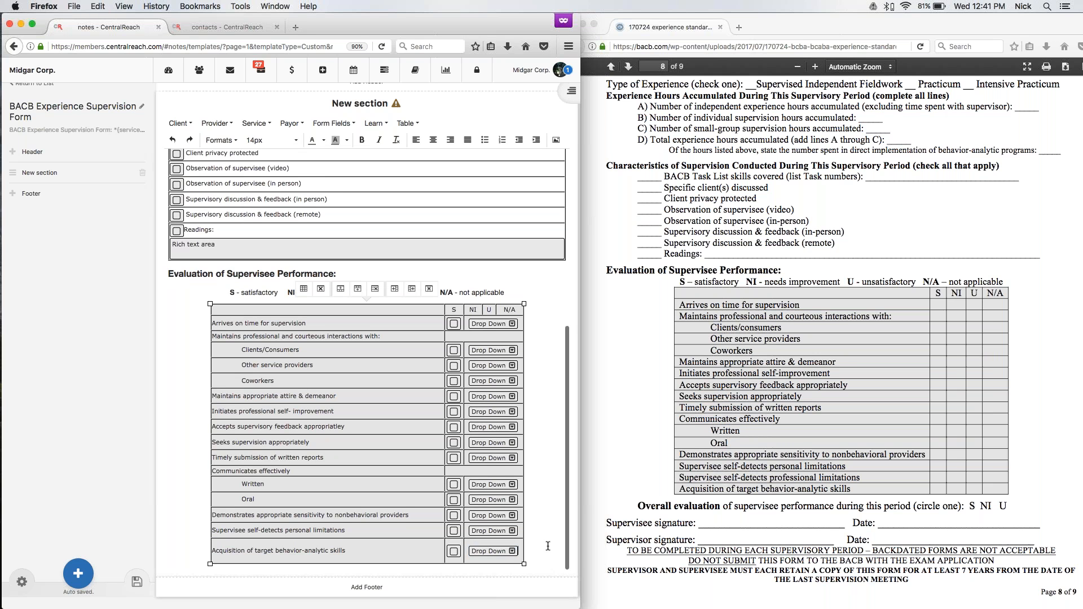
# Add blank lines below the shaded evaluation table.
pyautogui.click(531, 569)
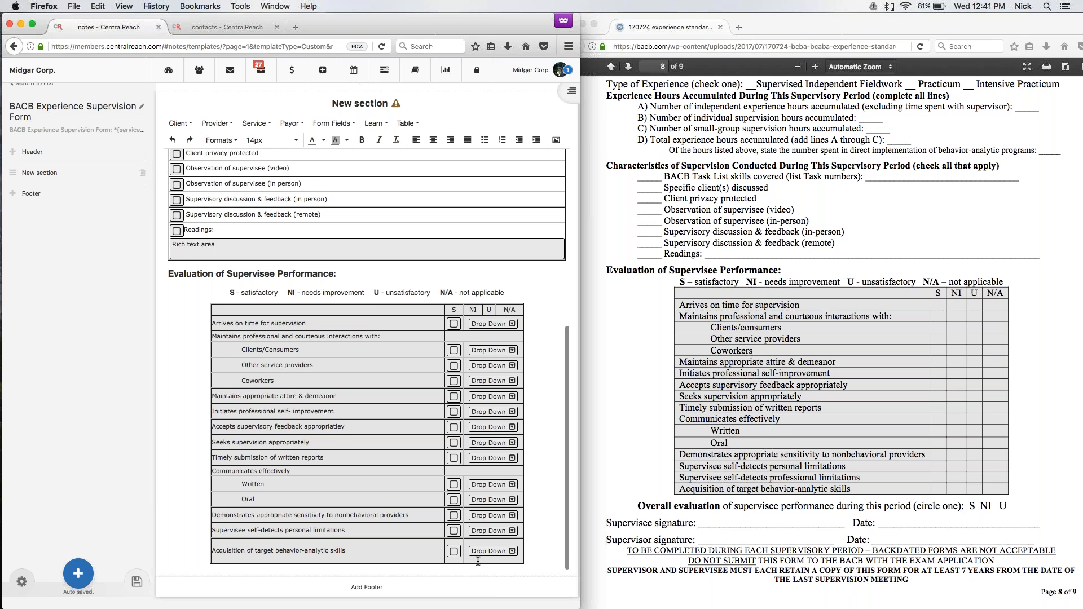
pyautogui.press('Return')
pyautogui.press('Return')
pyautogui.press('Return')
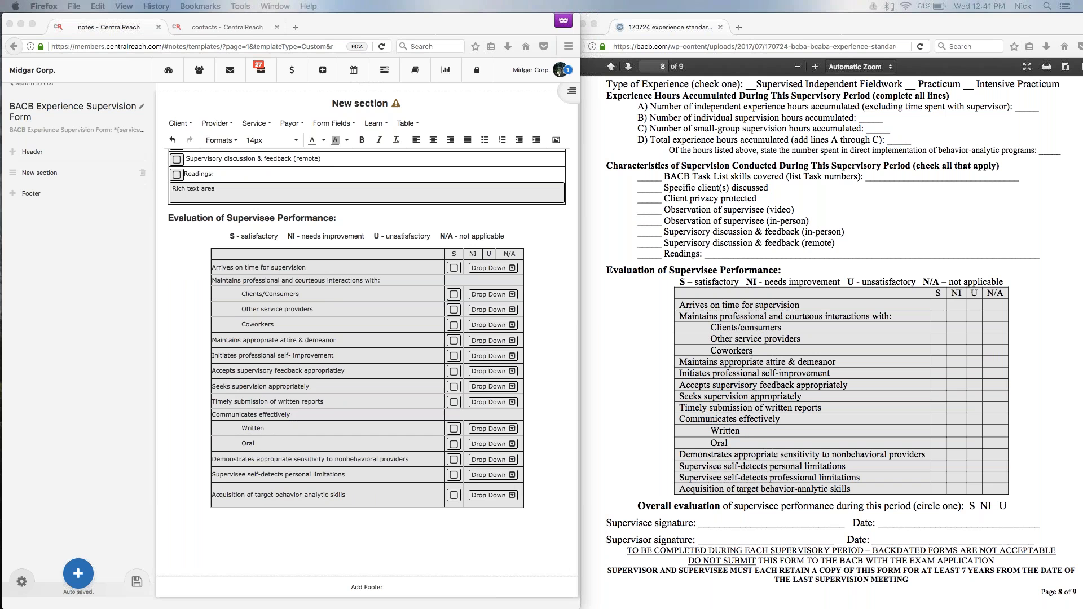
pyautogui.click(207, 480)
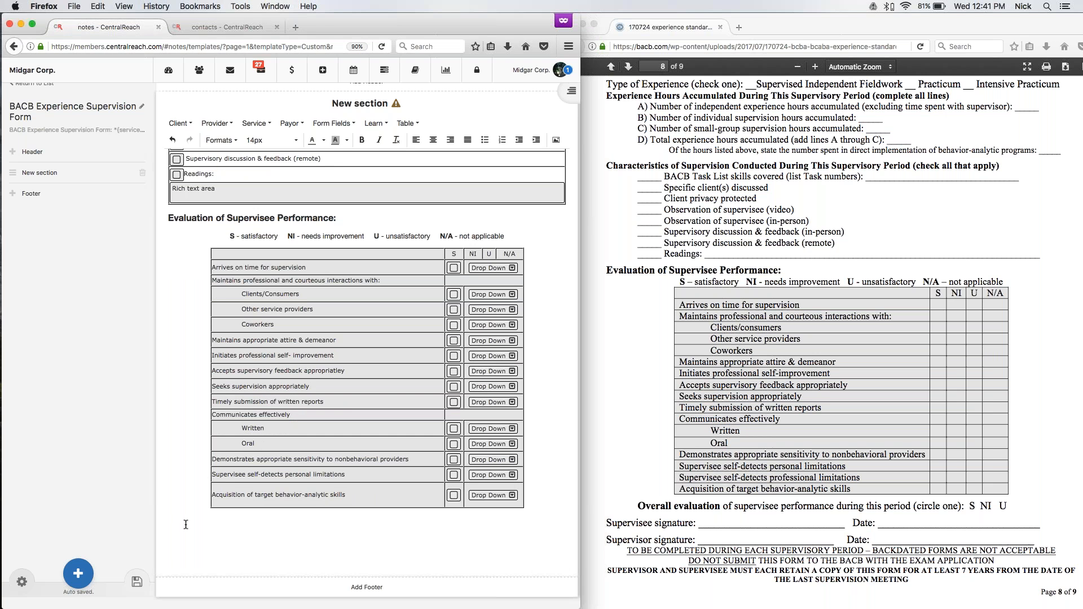
# Enter the line "Overall Evaluation of supervisee performance during this period:" below the evaluation table.
pyautogui.write('Overall Evaluation')
pyautogui.press('Return')
pyautogui.write('o')
pyautogui.press('BackSpace')
pyautogui.write('o')
pyautogui.press('BackSpace')
pyautogui.write('o')
pyautogui.doubleClick(233, 520)
pyautogui.write('of supervisee performance during this period')
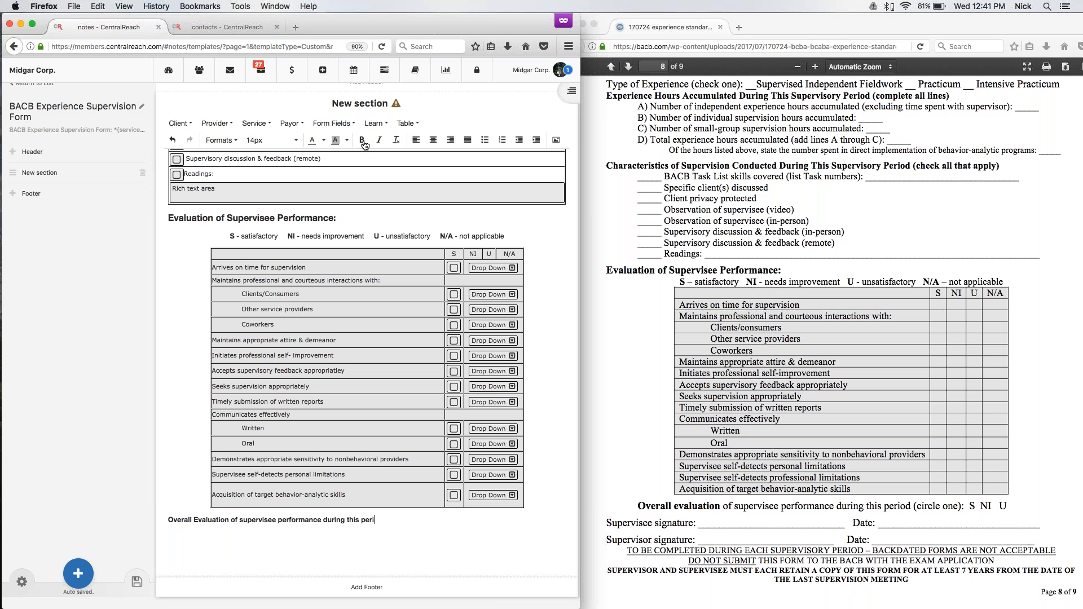
# Remove the bold formatting from "of supervisee performance during this period:" in the overall evaluation line.
pyautogui.moveTo(232, 521); pyautogui.dragTo(339, 527)
pyautogui.click(362, 142)
pyautogui.click(385, 516)
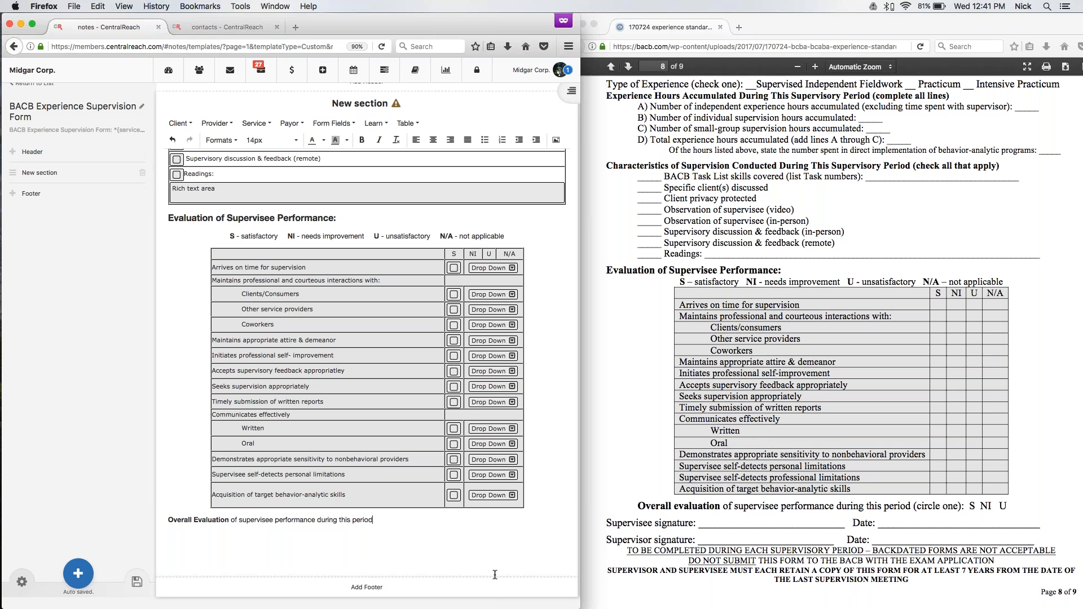
# Insert a drop-down field at the end of the overall evaluation line and add the answer option "Satisfactory".
pyautogui.click(332, 124)
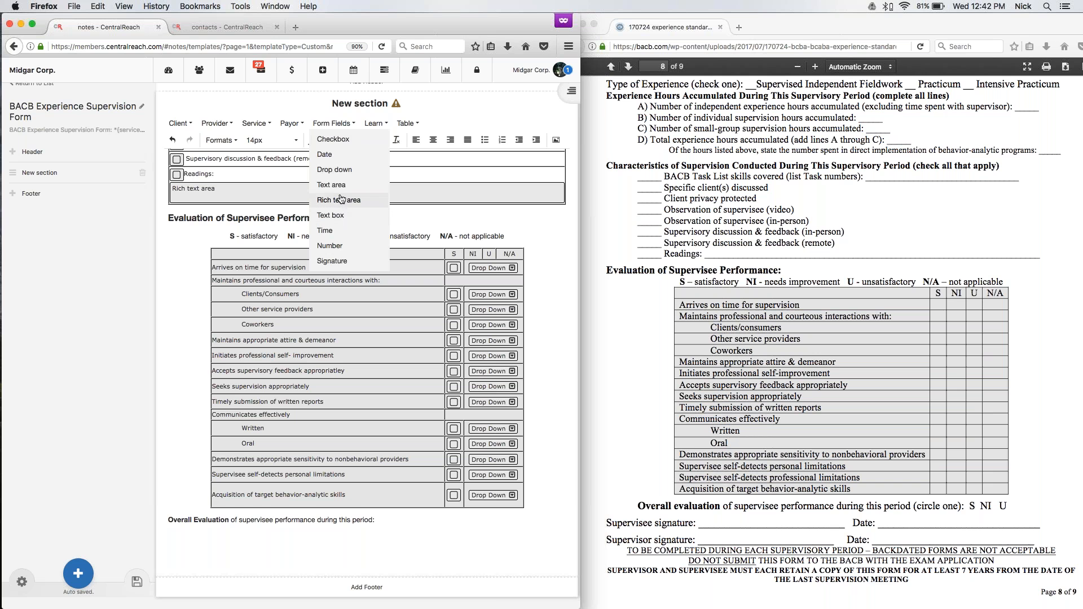
pyautogui.click(340, 170)
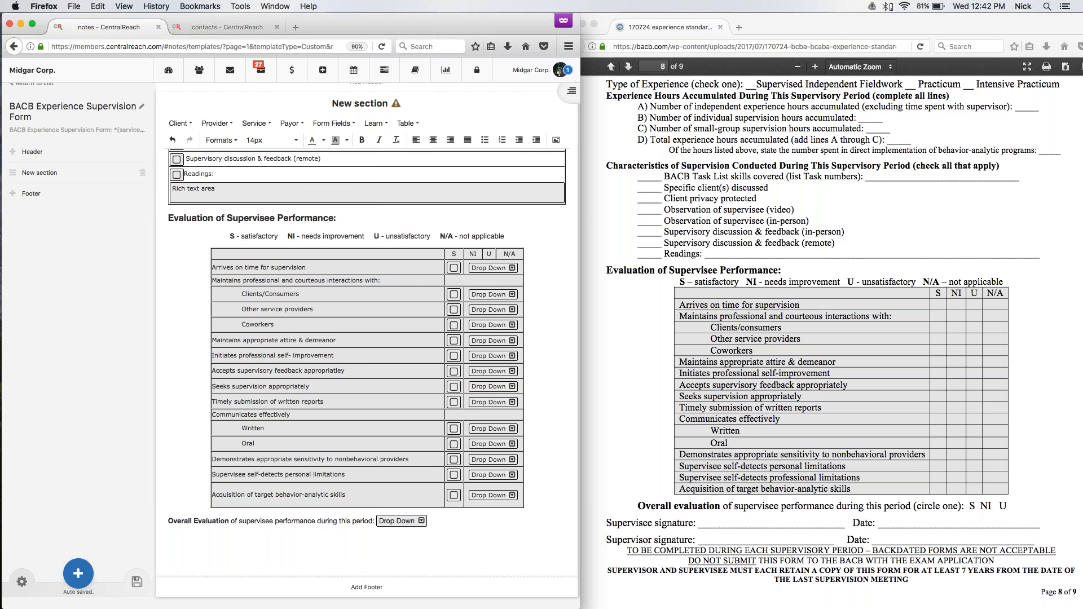
pyautogui.doubleClick(400, 522)
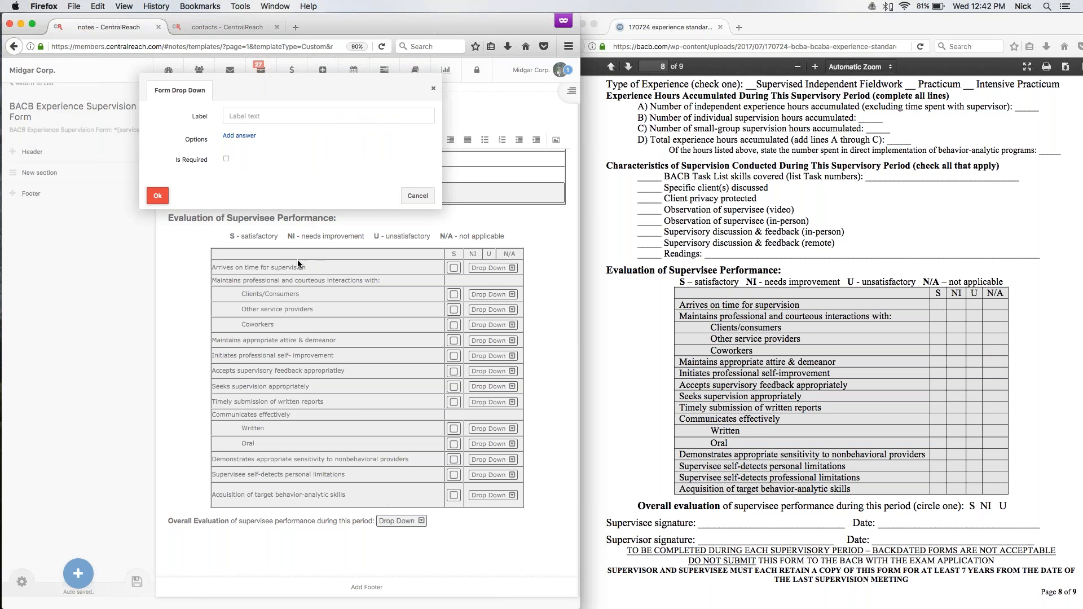
pyautogui.click(239, 136)
pyautogui.write('Satisfactory')
# Add the options "Needs Improvment" and "Unsatisfactory" to the overall evaluation drop-down and confirm the field.
pyautogui.click(239, 152)
pyautogui.click(265, 155)
pyautogui.write('Needs Improvment')
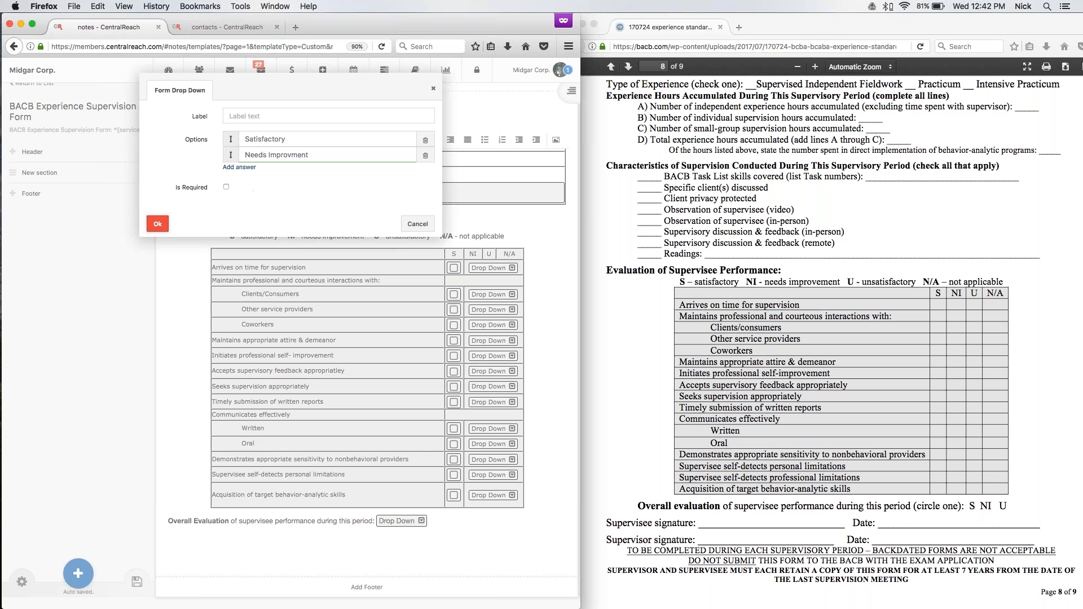
pyautogui.click(242, 167)
pyautogui.press('super+a')
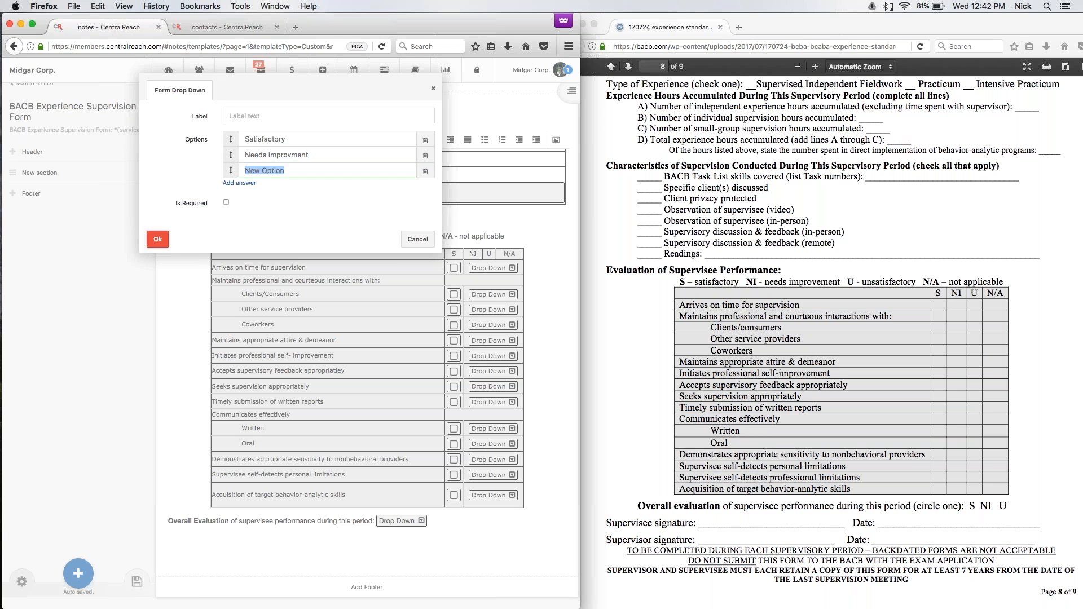
pyautogui.write('Unsatisfactory')
pyautogui.press('Return')
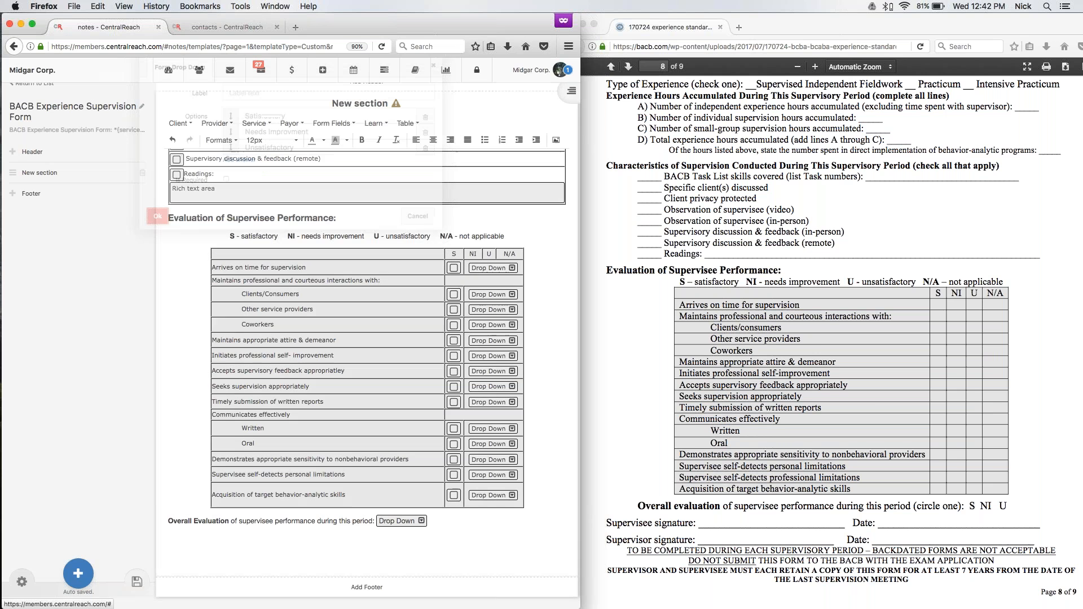
# Reduce the font size of the drop-down field in the overall evaluation line.
pyautogui.click(397, 521)
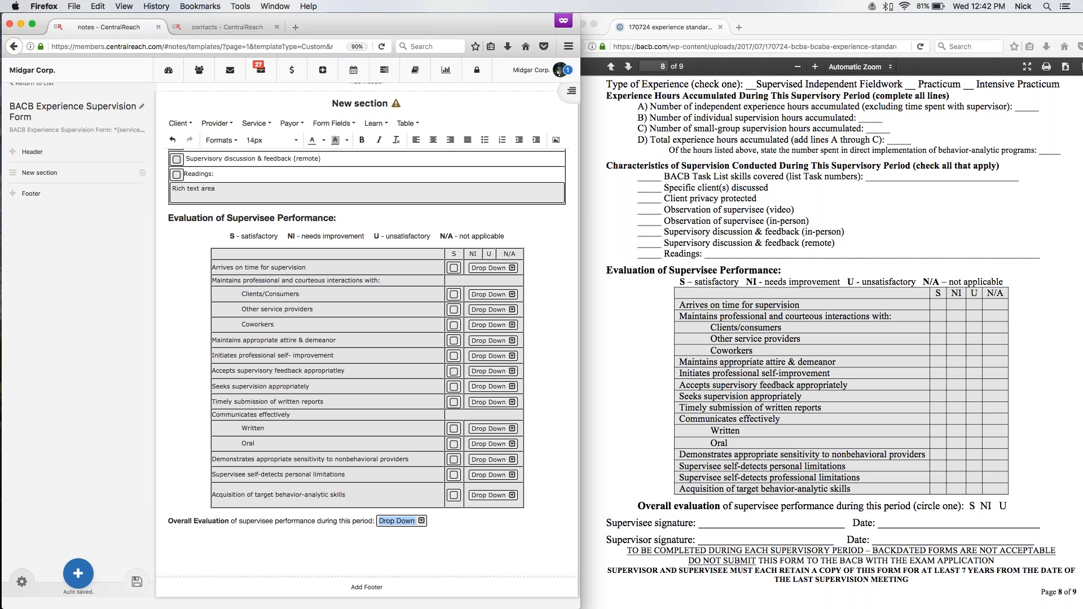
pyautogui.click(271, 139)
pyautogui.click(272, 190)
pyautogui.click(437, 519)
# Add a new line reading "Supervisee signature:" below the overall evaluation line.
pyautogui.press('Return')
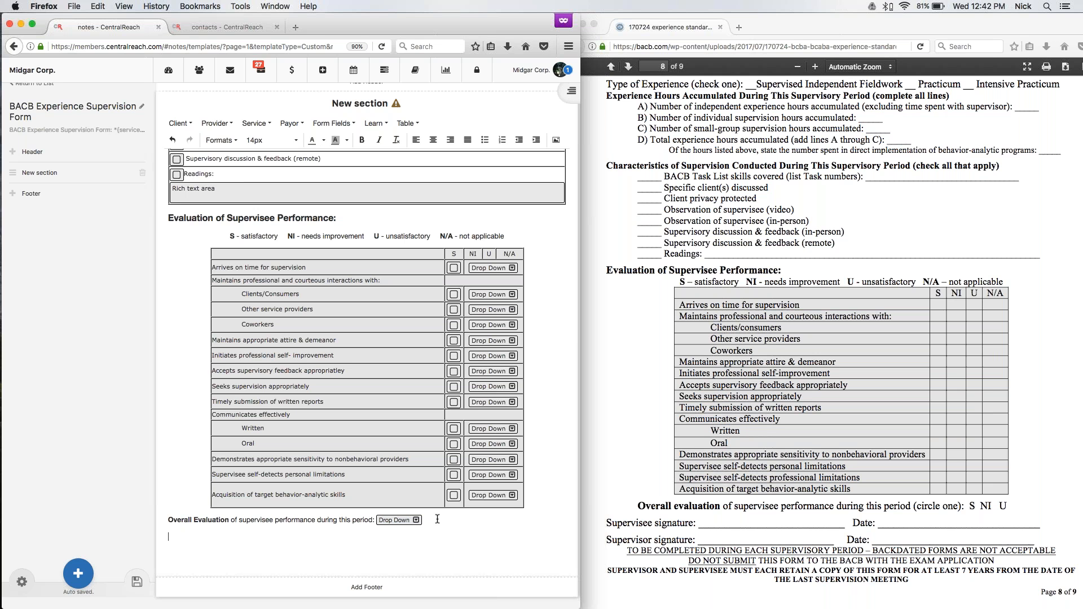
pyautogui.write('Supr')
pyautogui.write('rvisee Sig')
pyautogui.write('nature')
pyautogui.press('BackSpace')
pyautogui.write('s')
# Insert a signature form field after the "Supervisee signature:" label.
pyautogui.click(234, 537)
pyautogui.click(339, 123)
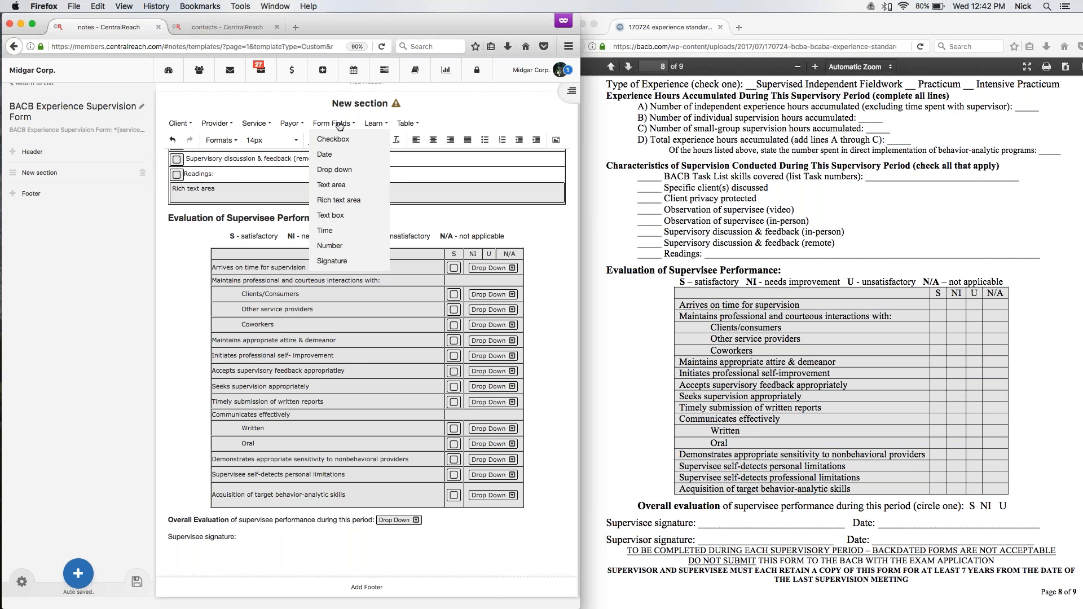
pyautogui.click(334, 262)
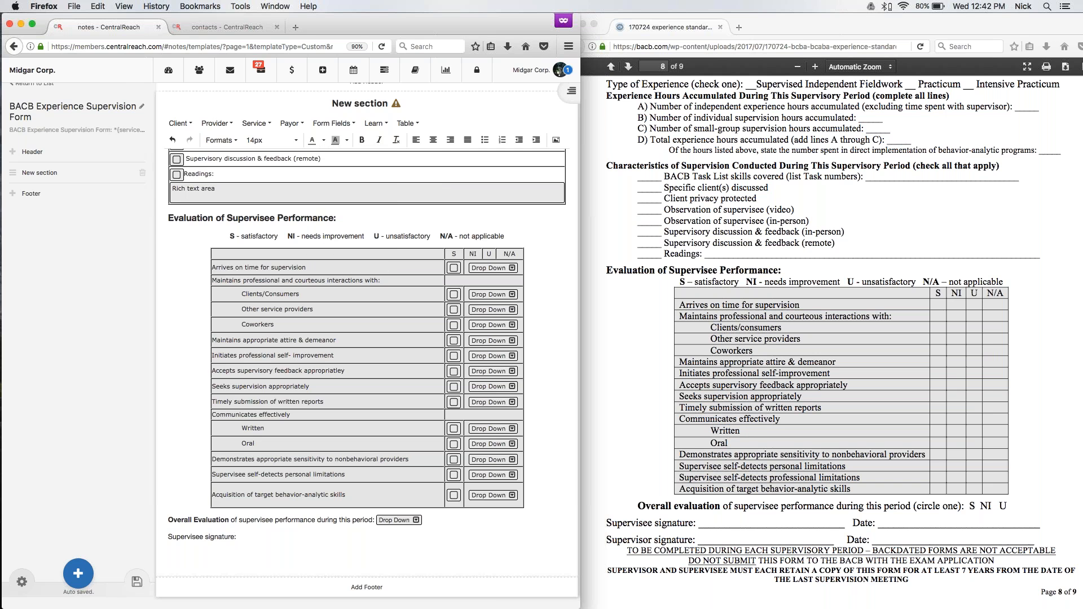
# Try the Client user type with signatures allowed from provider accounts, and return the signature's user type to Other.
pyautogui.click(324, 117)
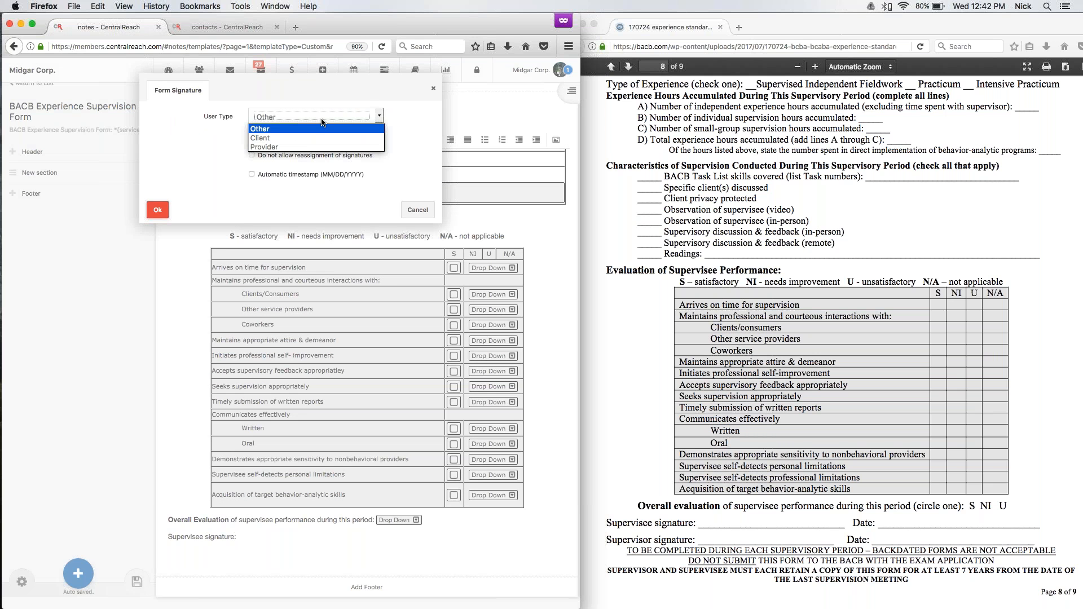
pyautogui.click(314, 137)
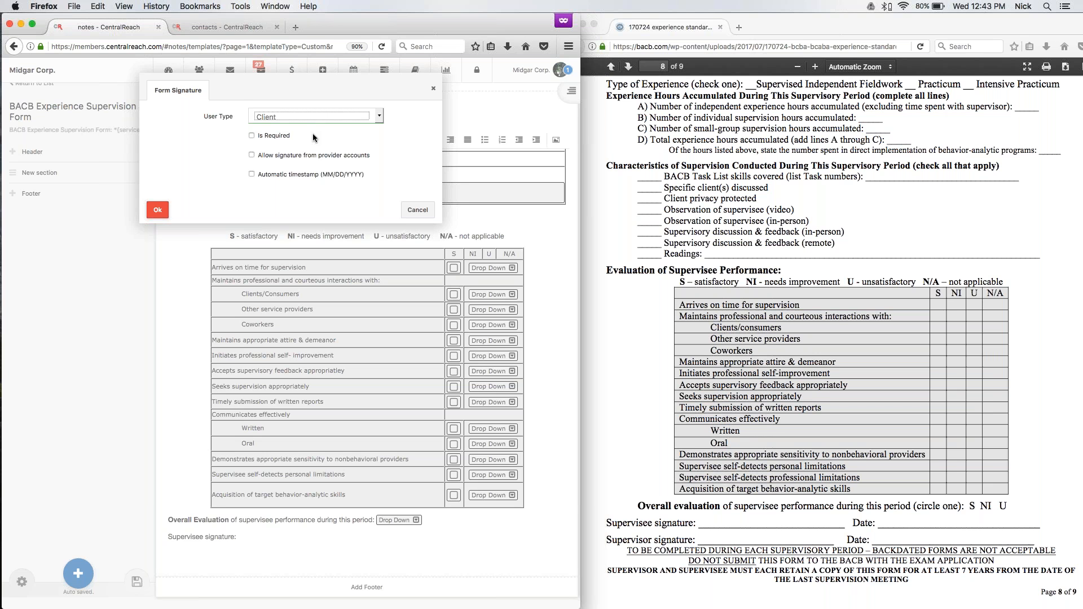
pyautogui.click(252, 155)
pyautogui.click(272, 117)
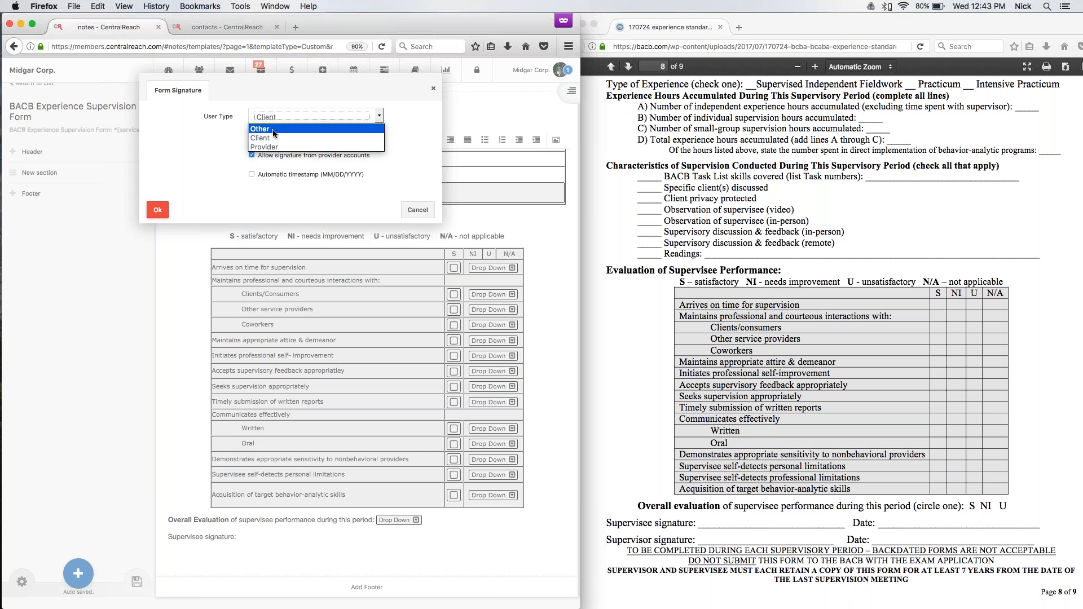
pyautogui.click(273, 134)
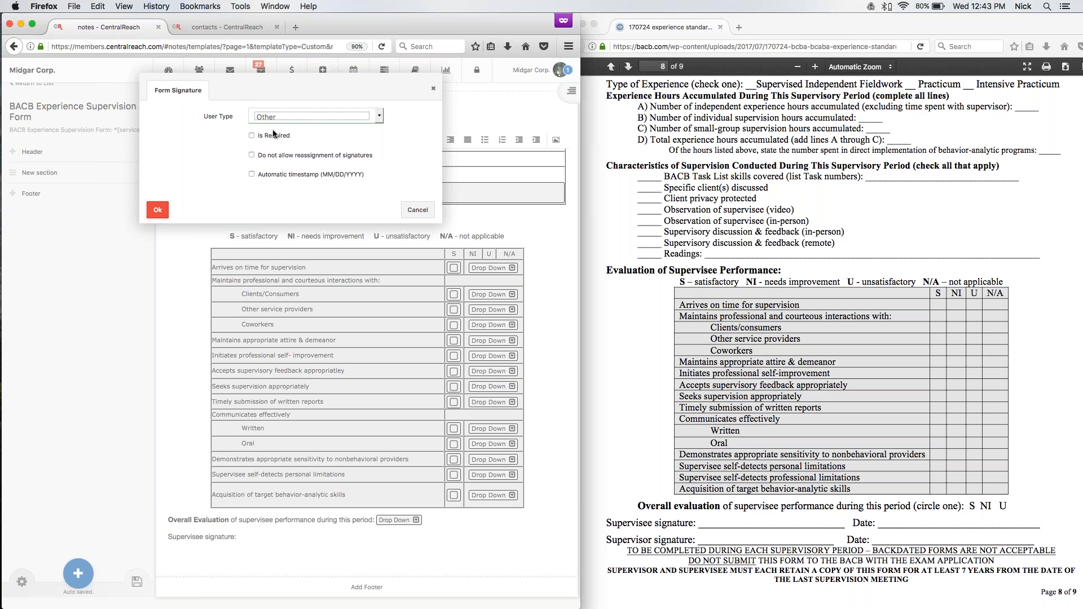
# Enable the automatic timestamp (MM/DD/YYYY) for the supervisee signature field and confirm it.
pyautogui.click(251, 174)
pyautogui.click(158, 210)
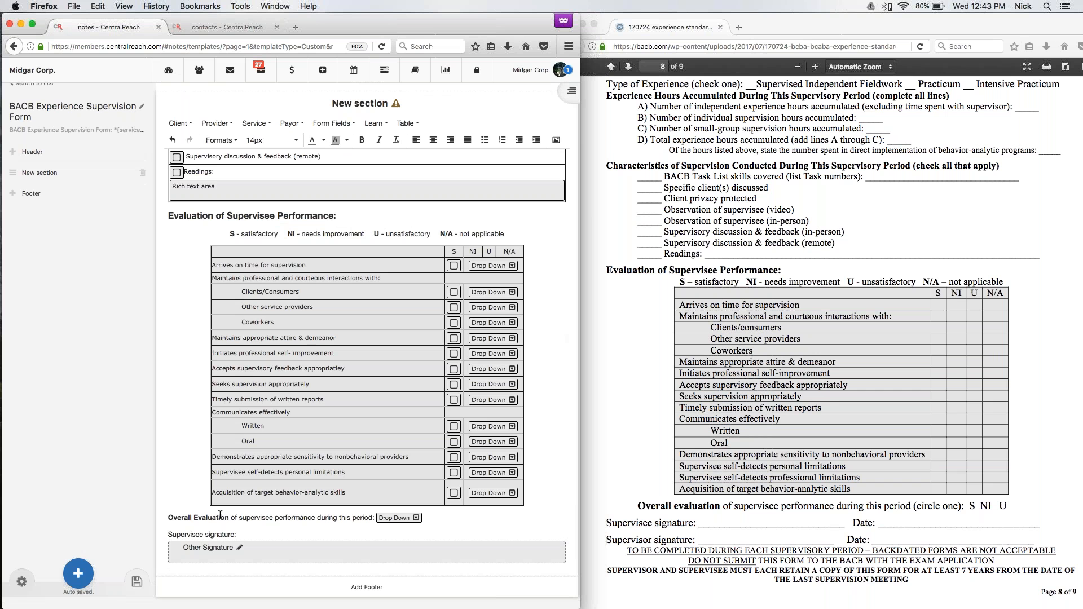
# Duplicate the supervisee signature label and field directly below, and set the copied signature's user type to Provider.
pyautogui.moveTo(167, 535); pyautogui.dragTo(261, 570)
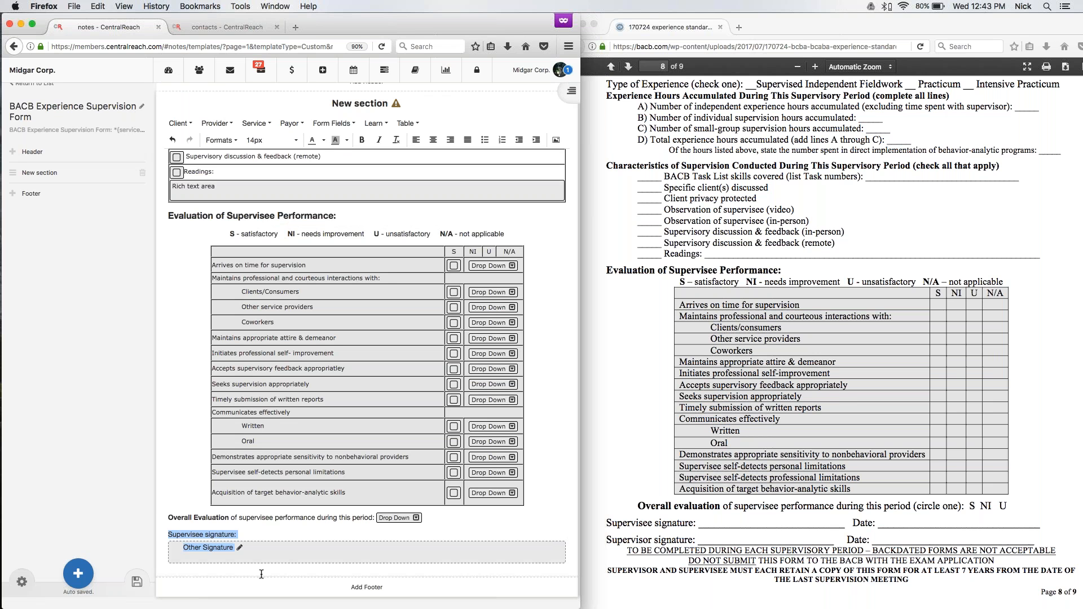
pyautogui.click(225, 569)
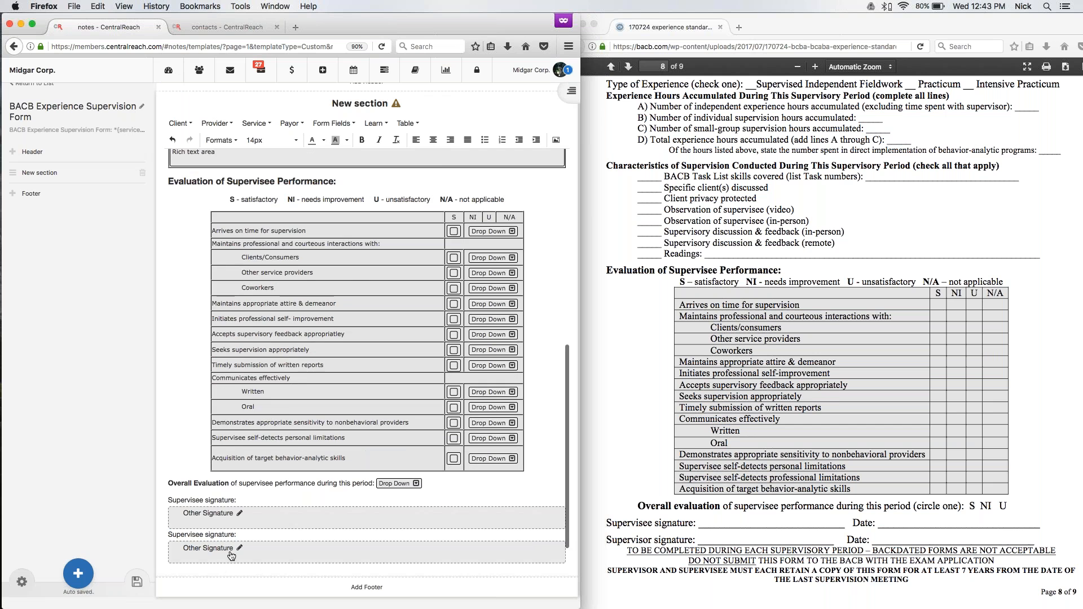
pyautogui.click(239, 548)
pyautogui.click(316, 117)
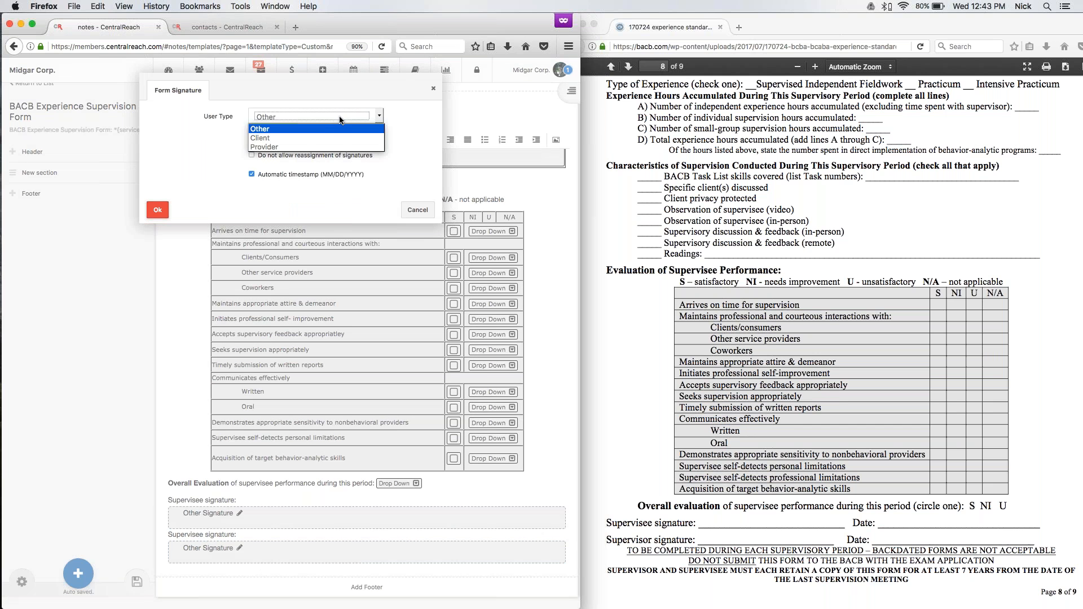
pyautogui.click(299, 142)
pyautogui.click(158, 191)
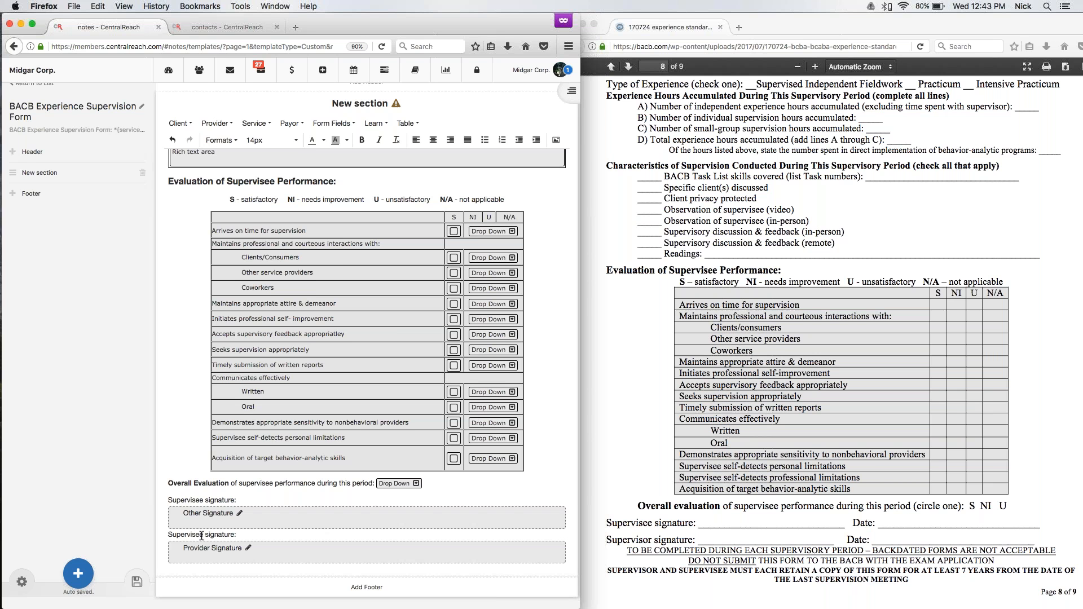
# Change the label above the provider signature field to "Supervisor signature:".
pyautogui.press('BackSpace')
pyautogui.press('BackSpace')
pyautogui.write('or')
# Enter "TO BE COMPLETED DURING EACH SUPERVISORY PERIOOD - BACKDATED FORMS ARE NOT ACCEPTABLE" below the signature fields.
pyautogui.scroll(-1, 367, 355)
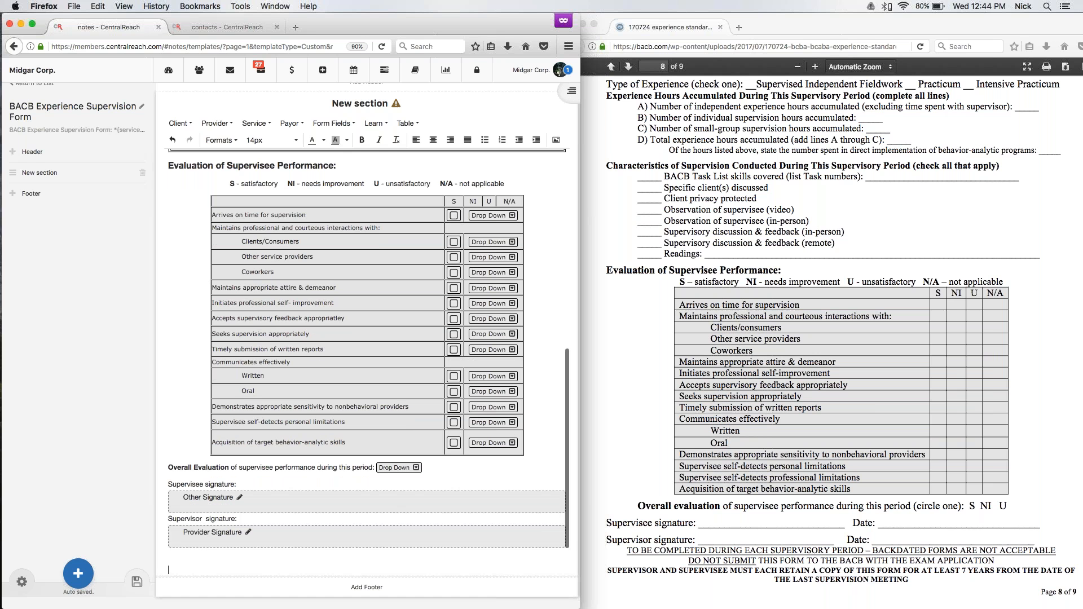
pyautogui.write('TO BE COMPLETED DURING EACH SUPERVISORY PERIOOD -0--0')
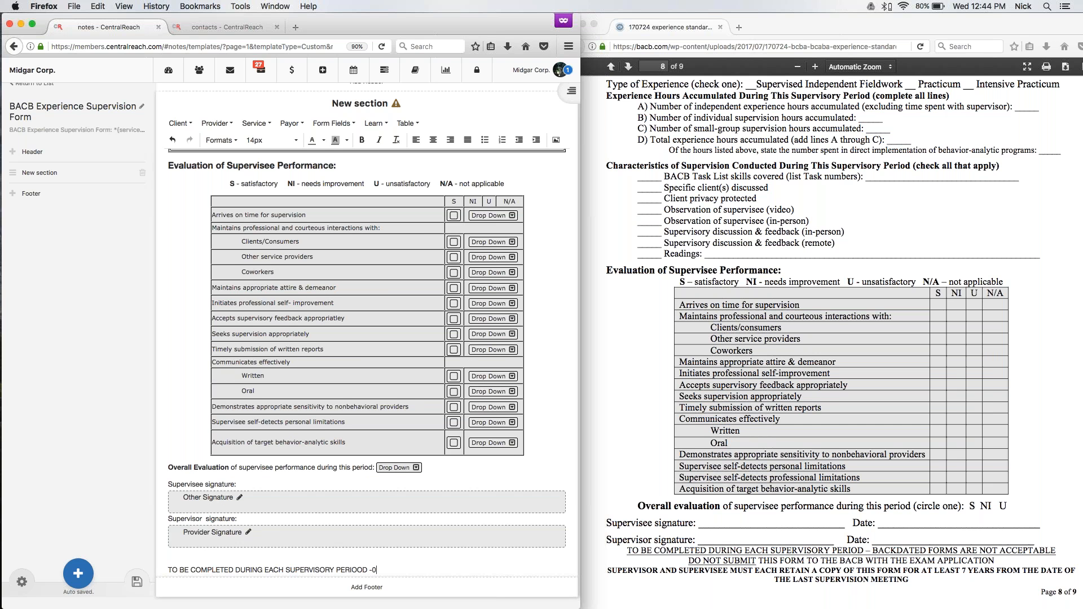
pyautogui.press('BackSpace')
pyautogui.write(' BACKDATED FORMS ARE NOT ACCEPTABLE')
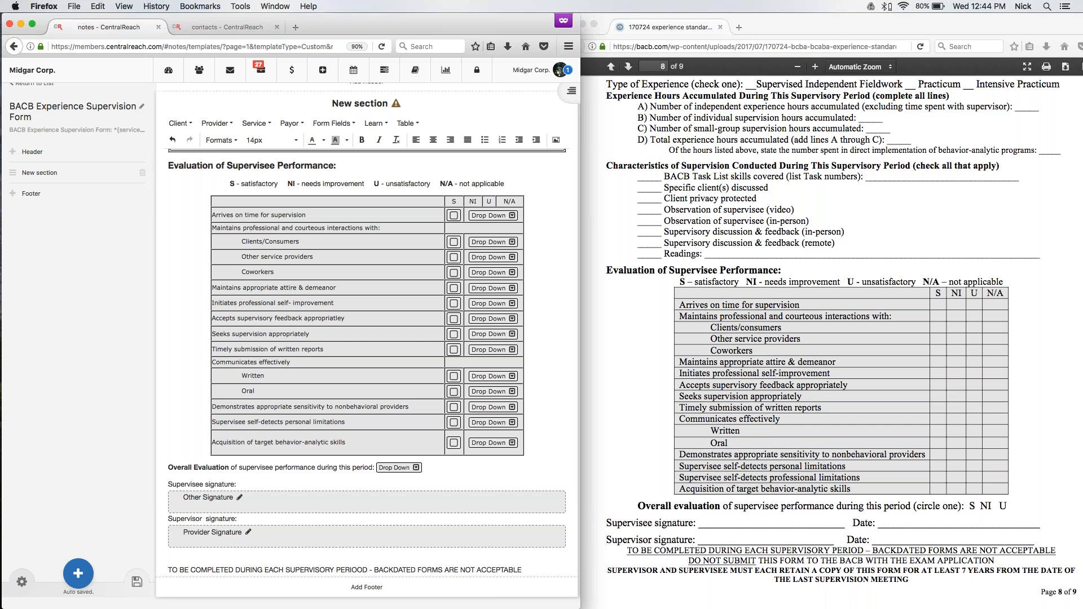
# Underline the whole "TO BE COMPLETED DURING EACH SUPERVISORY PERIOOD" notice line.
pyautogui.moveTo(519, 607)
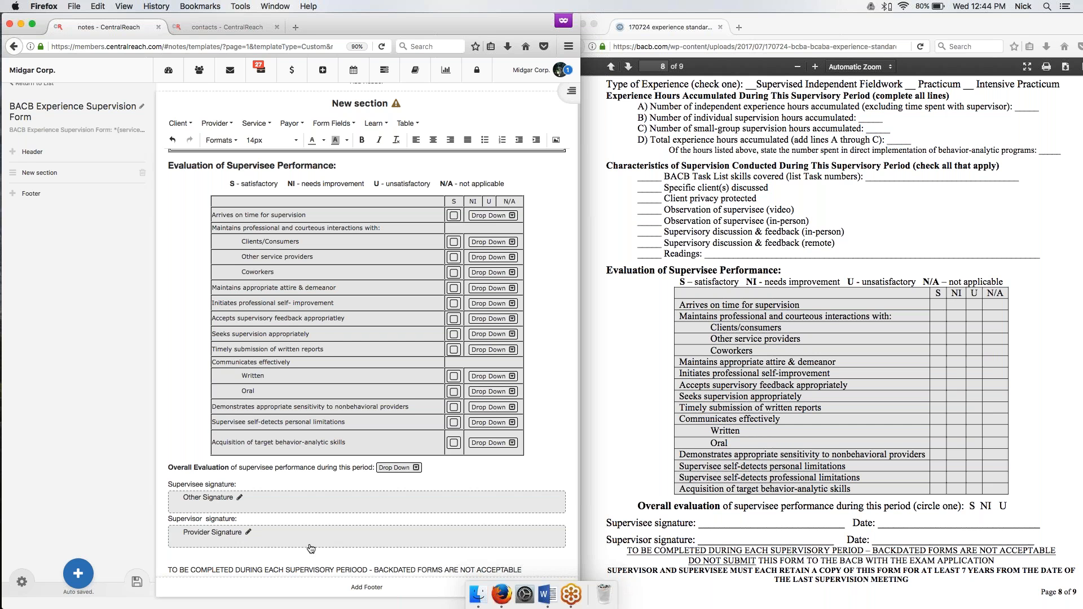
pyautogui.moveTo(168, 570); pyautogui.dragTo(527, 572)
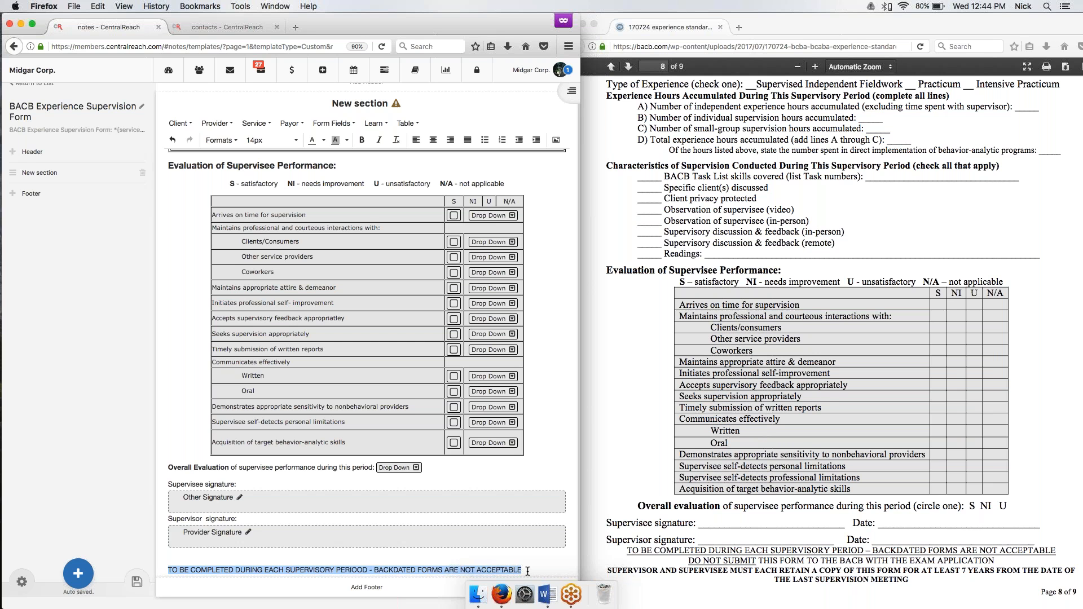
pyautogui.press('BackSpace')
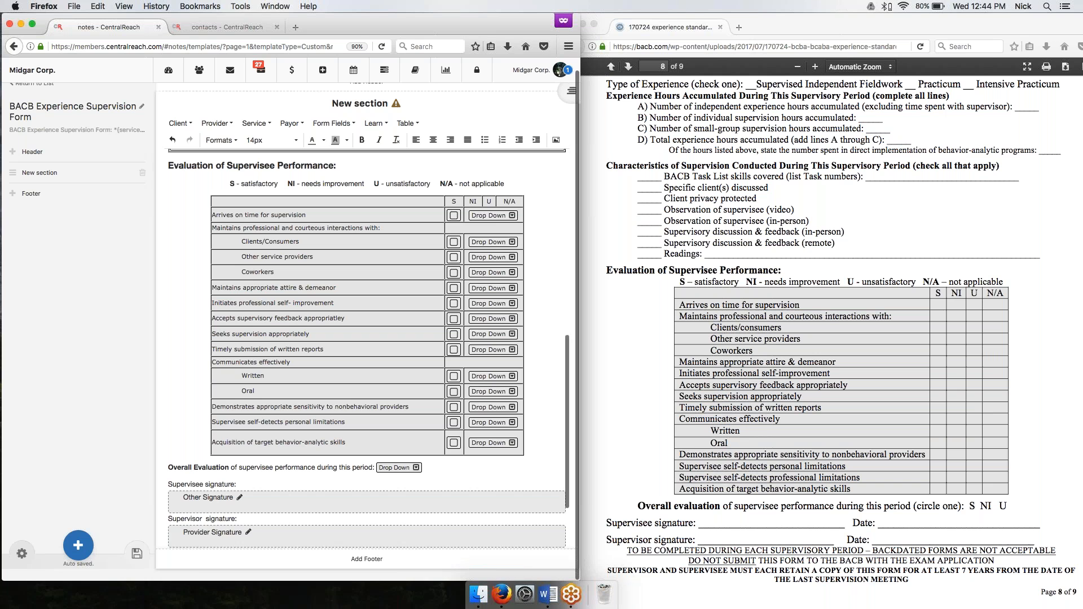
pyautogui.press('super+z')
pyautogui.click(372, 502)
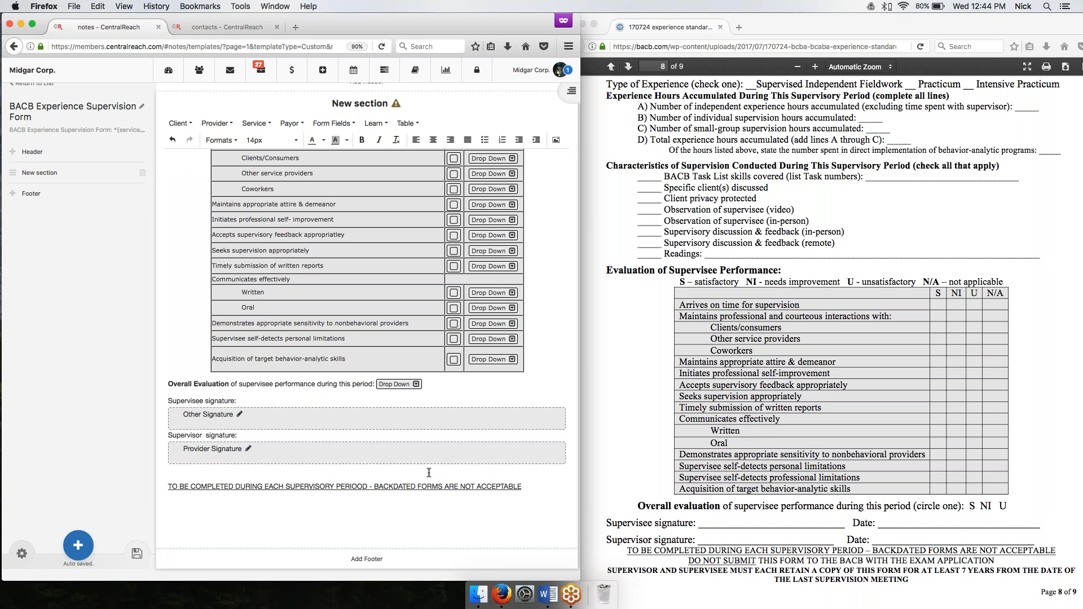
# Try to center the underlined notice line, and undo the alignment change.
pyautogui.tripleClick(534, 484)
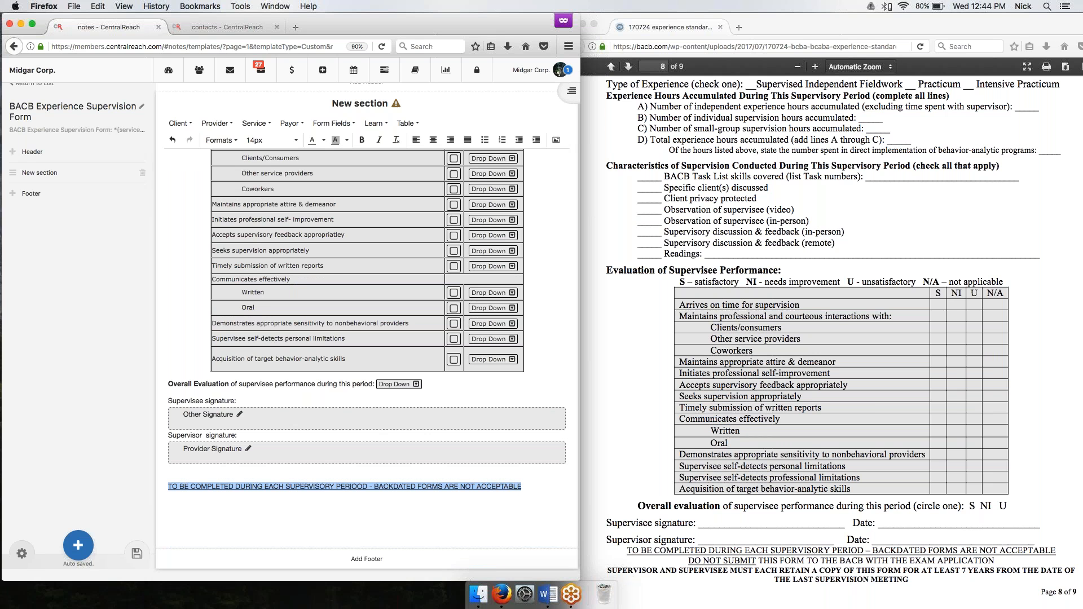
pyautogui.click(433, 140)
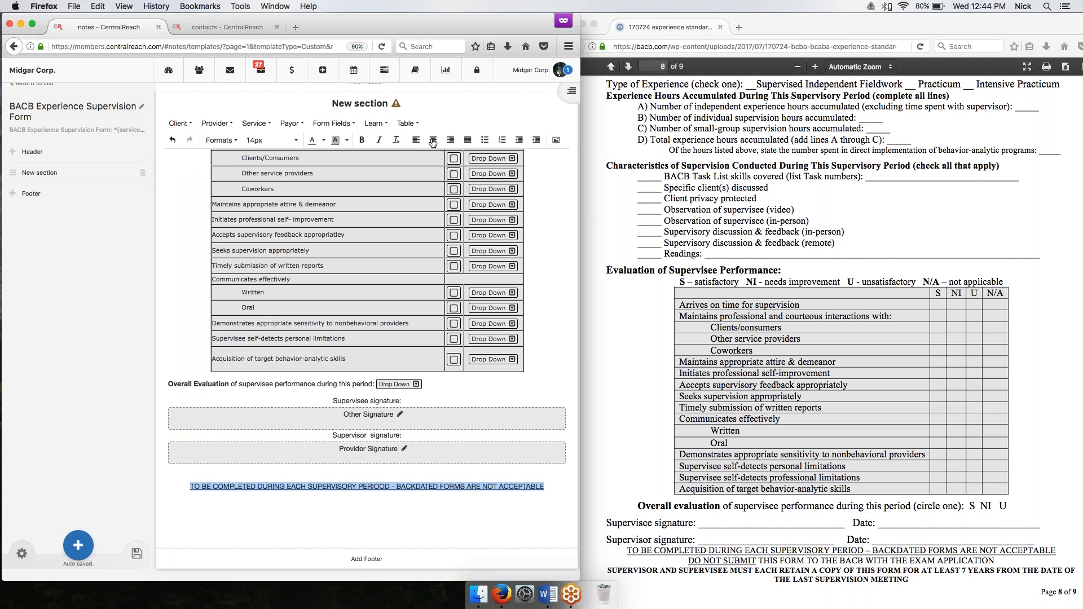
pyautogui.hotkey('ctrl', 'z')
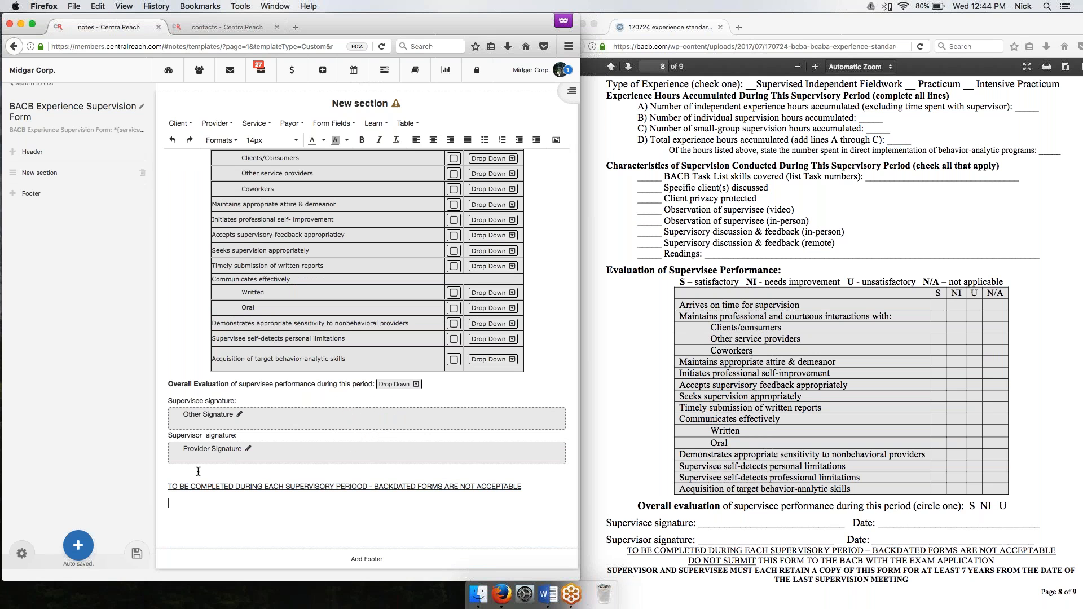
# Center the underlined "TO BE COMPLETED DURING EACH SUPERVISORY PERIOOD" notice line.
pyautogui.moveTo(169, 486); pyautogui.dragTo(522, 488)
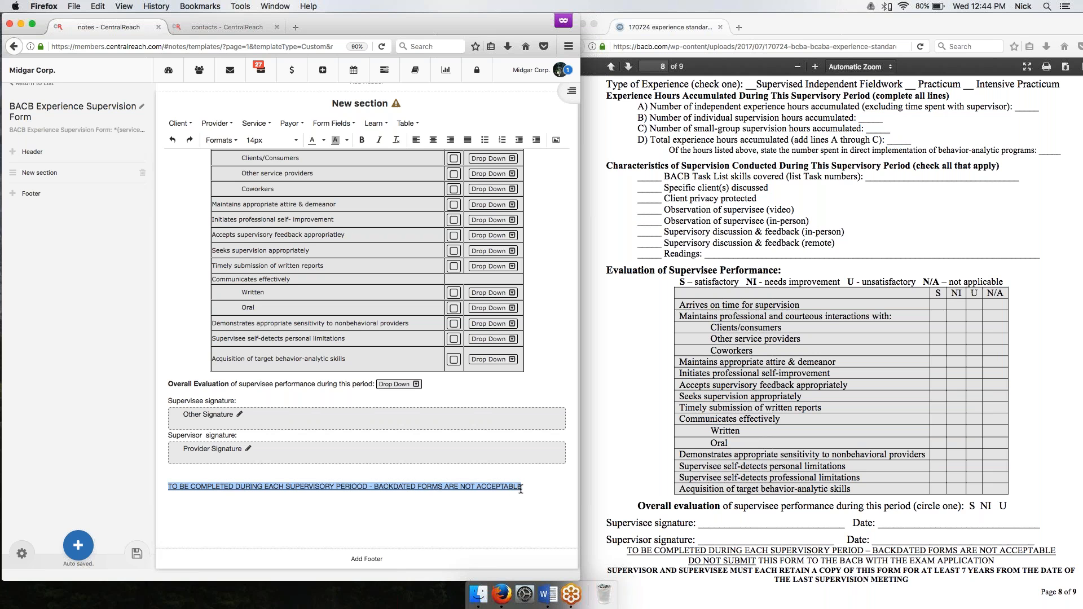
pyautogui.click(434, 140)
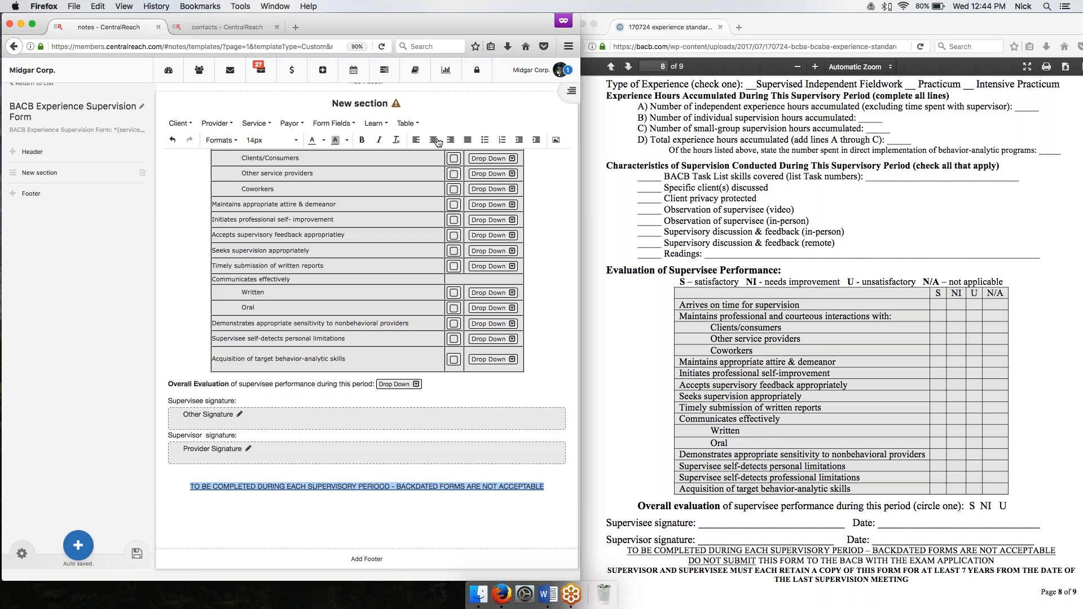
pyautogui.click(552, 491)
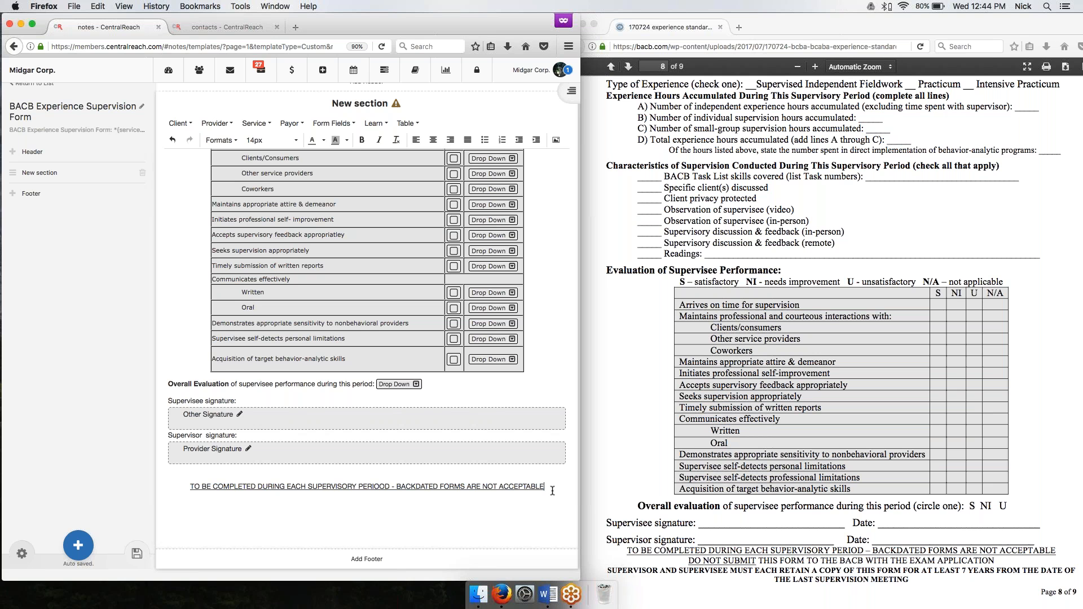
# Add the line "DO NOT SUBMIT THIS FORM TO THE BACB WITH THE EXAM APPLICATION" below, with only "DO NOT SUBMIT" underlined.
pyautogui.press('Return')
pyautogui.write('DO NOT SUBMIT')
pyautogui.write('T')
pyautogui.press('BackSpace')
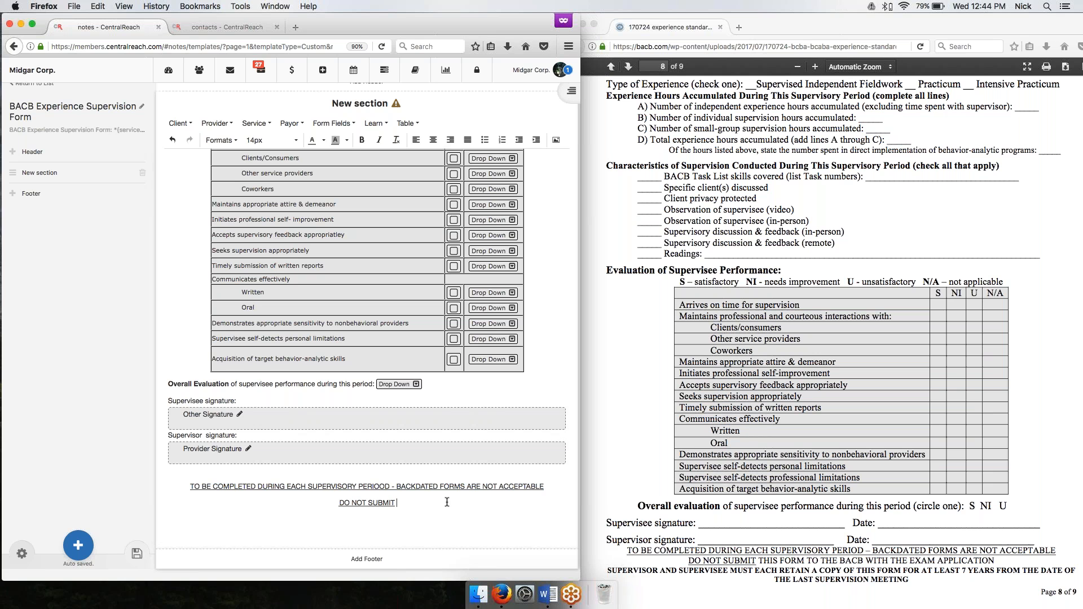
pyautogui.press('BackSpace')
pyautogui.press('BackSpace')
pyautogui.write('T THIS FORM TO THE ')
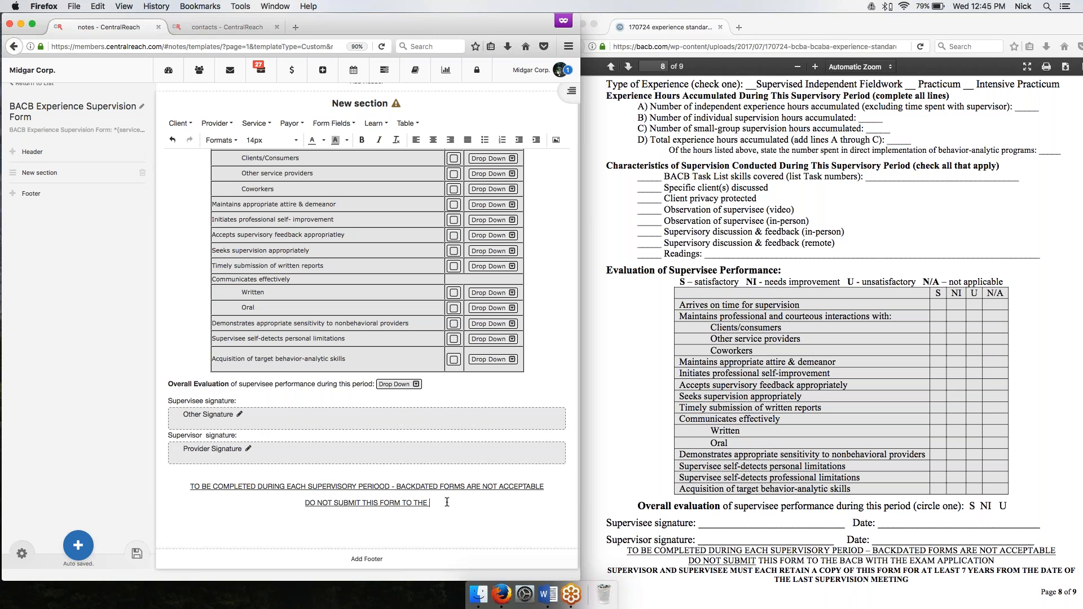
pyautogui.write('BACB WITH T')
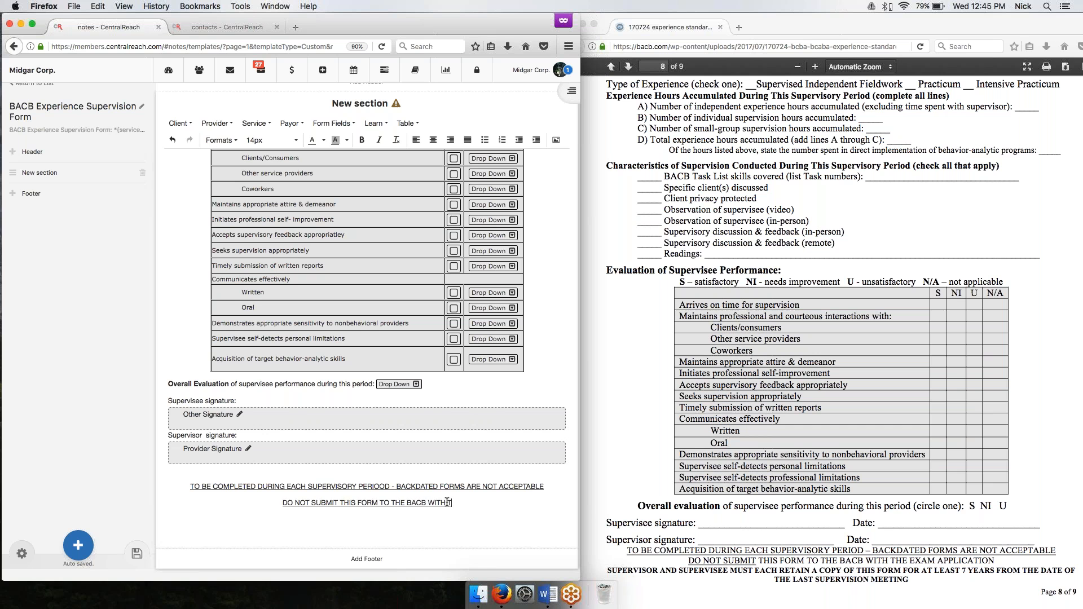
pyautogui.write('HE EXAM APPLICATION')
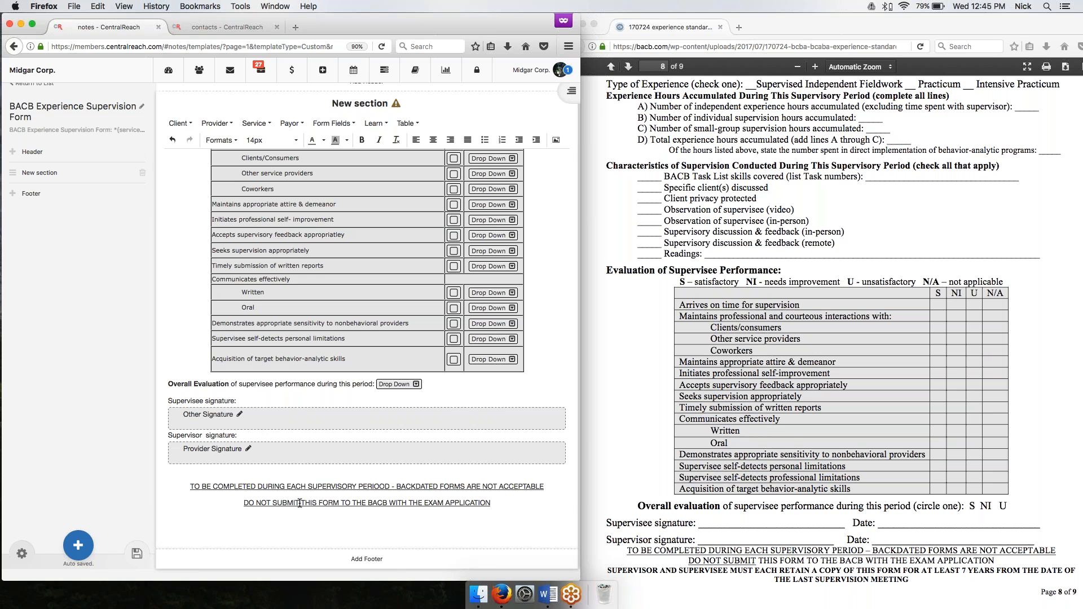
pyautogui.moveTo(302, 504); pyautogui.dragTo(524, 506)
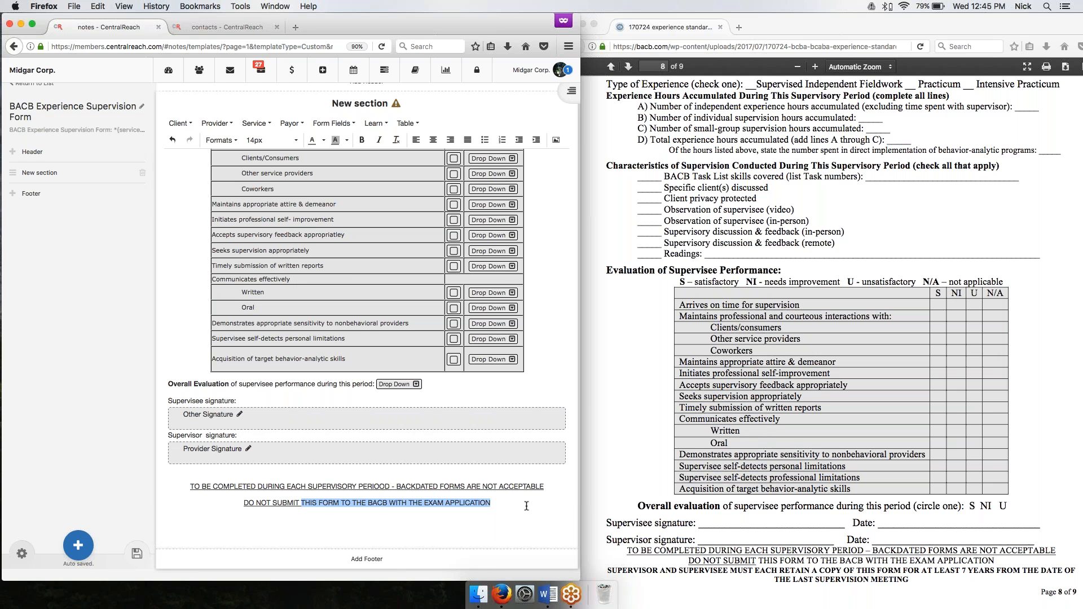
pyautogui.click(506, 506)
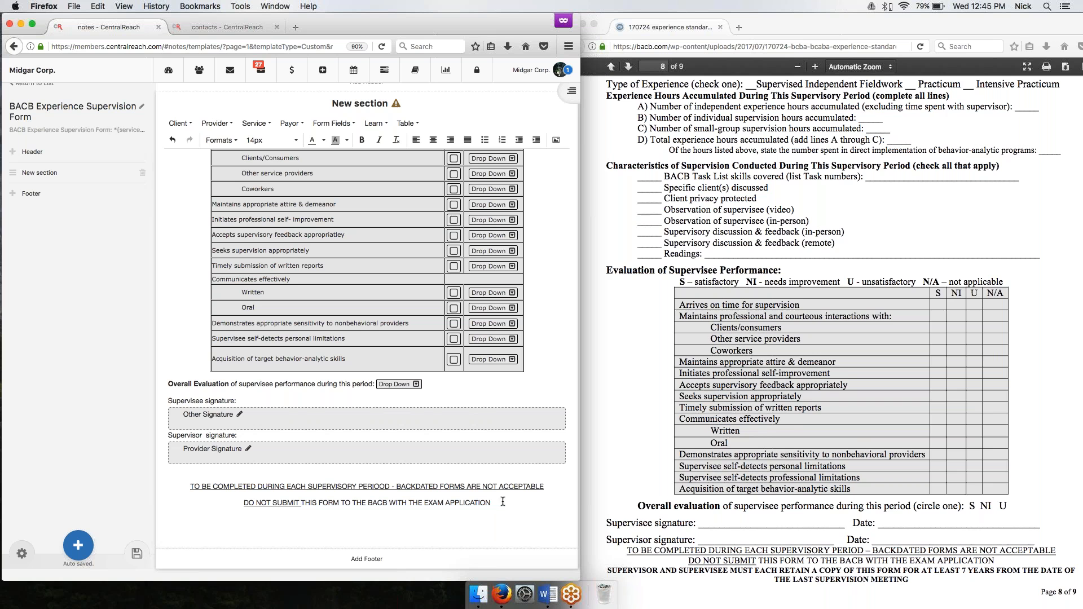
# Add the line "SUPERVISOR AND SUPERVISEE MUST EACH RETAIN A COPY OF THIS FORM FOR AT LEAST 7 YEARS FROM THE DATE OF THE LAST SUPERVISOR MEETING".
pyautogui.scroll(-3, 670, 491)
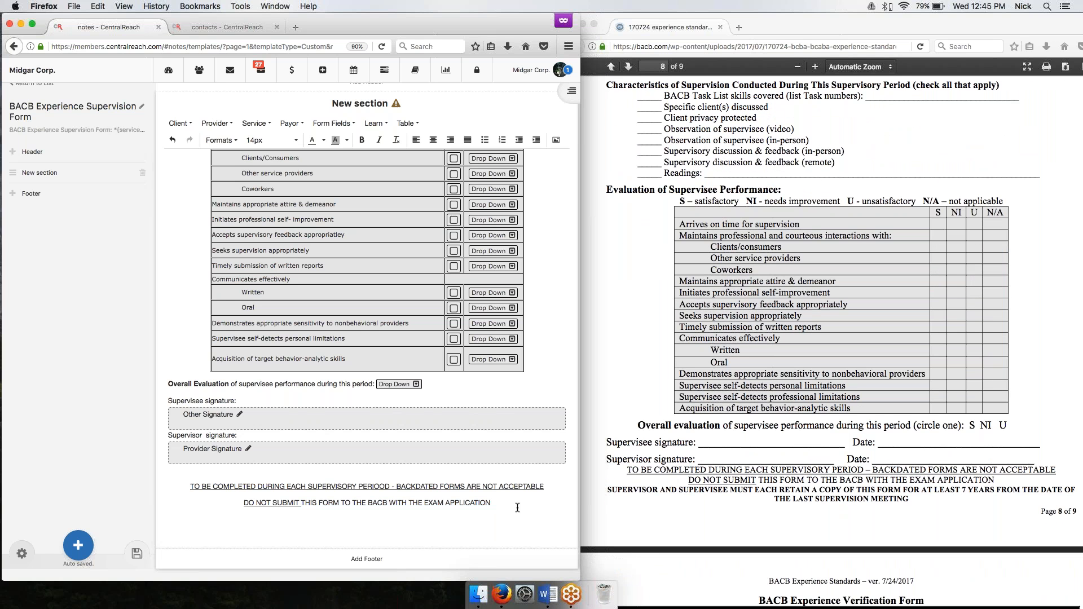
pyautogui.press('Return')
pyautogui.write('SUPERVISOR AND SUPERVISEE MUS')
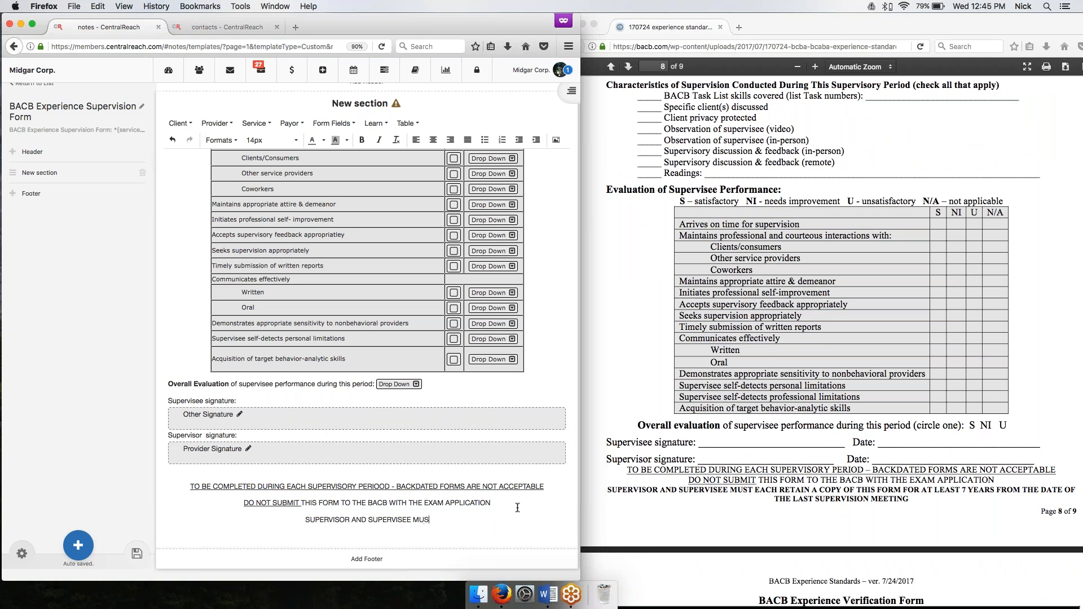
pyautogui.write('T EACH RETAIN')
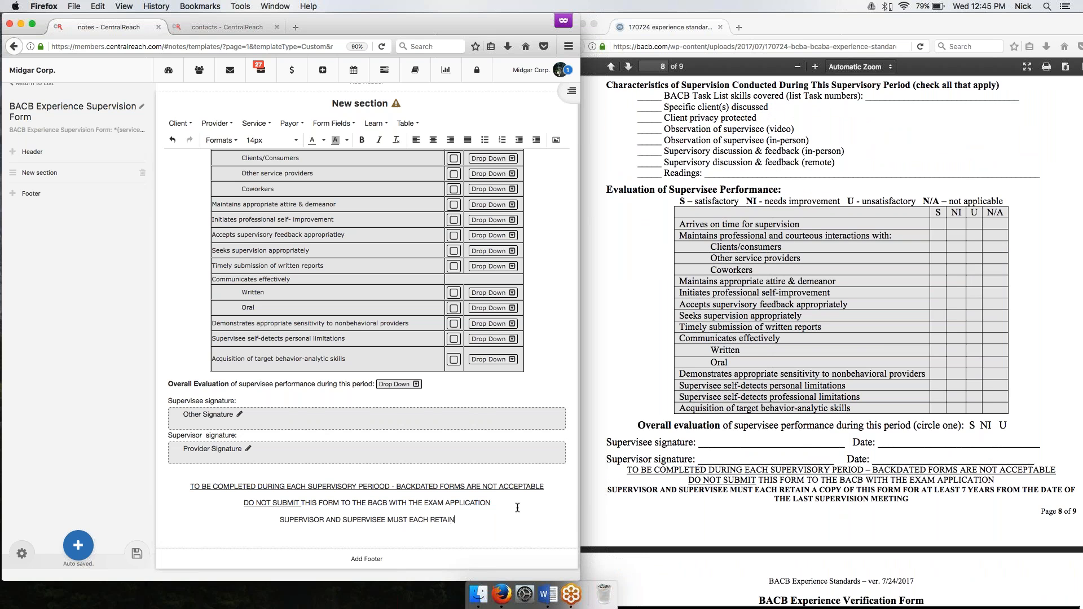
pyautogui.write(' A COPY OF THIS ')
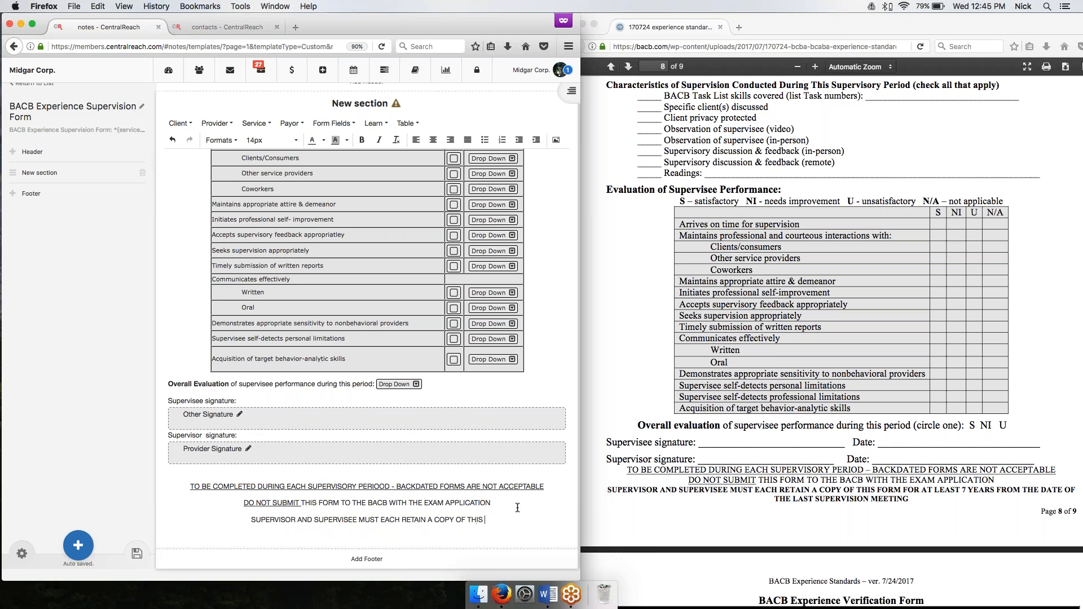
pyautogui.write('FORM FOR AT LEAST')
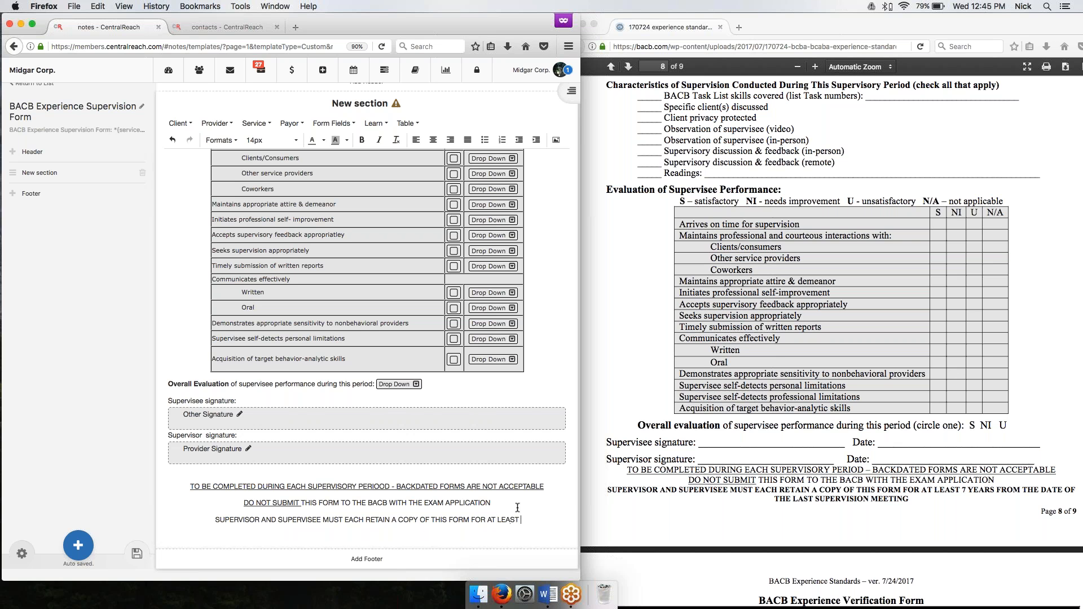
pyautogui.write(' 7')
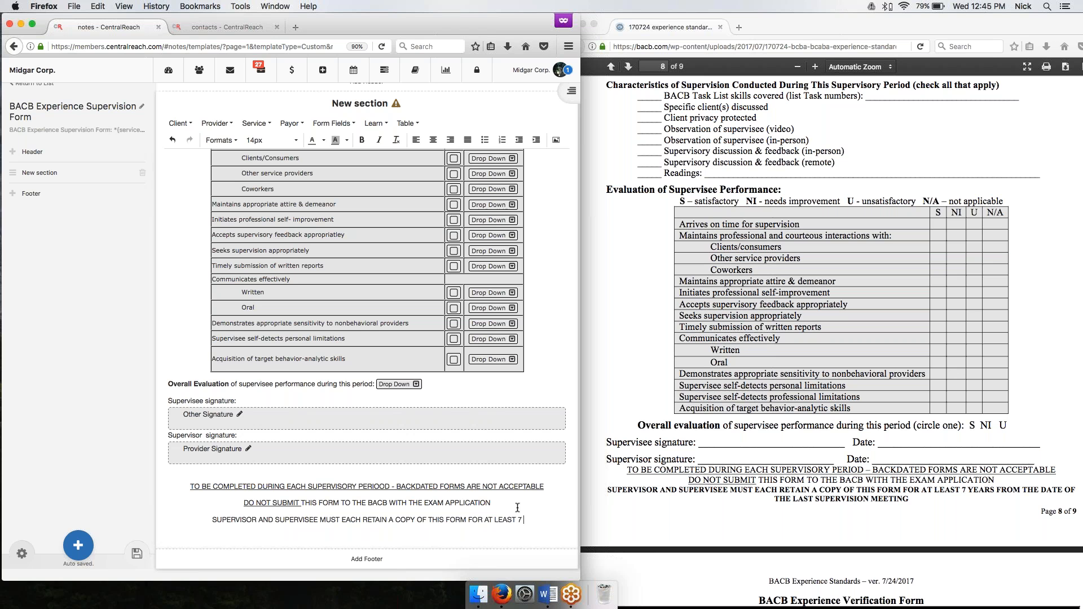
pyautogui.write(' YEARS FRO')
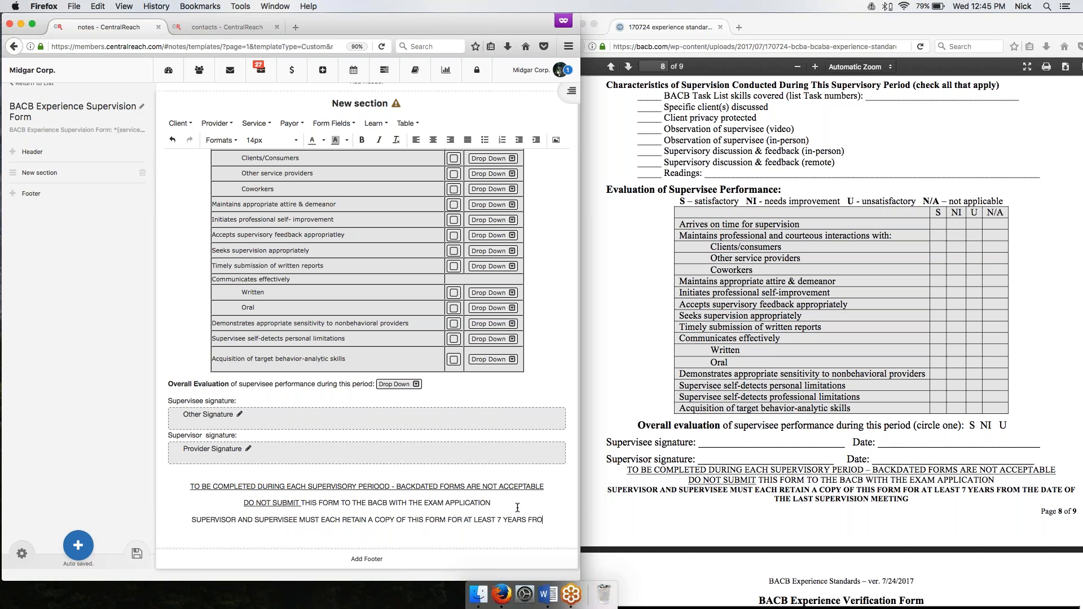
pyautogui.write('M THE DATE OF THE ')
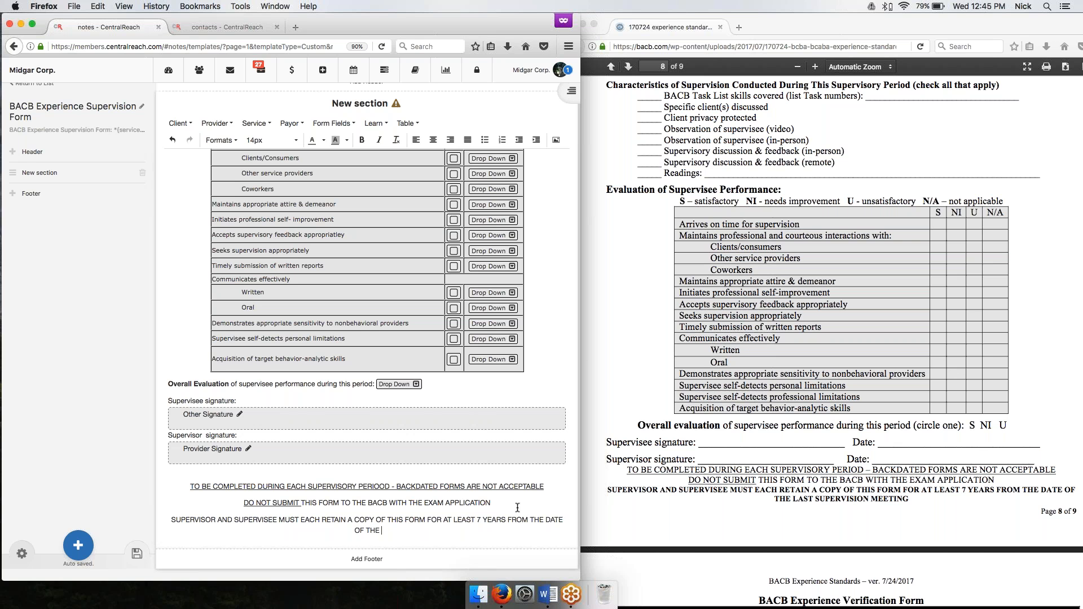
pyautogui.write('LAST SUPERVISOR MEETING')
# Bold the whole record-retention notice and save the template.
pyautogui.moveTo(433, 533); pyautogui.dragTo(163, 516)
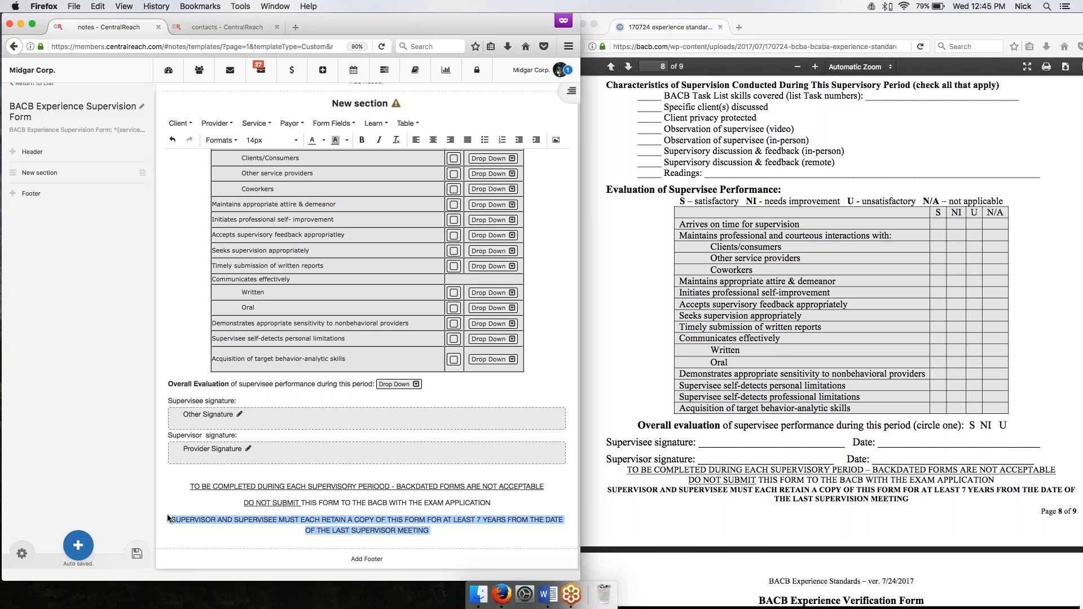
pyautogui.press('super+b')
pyautogui.click(169, 551)
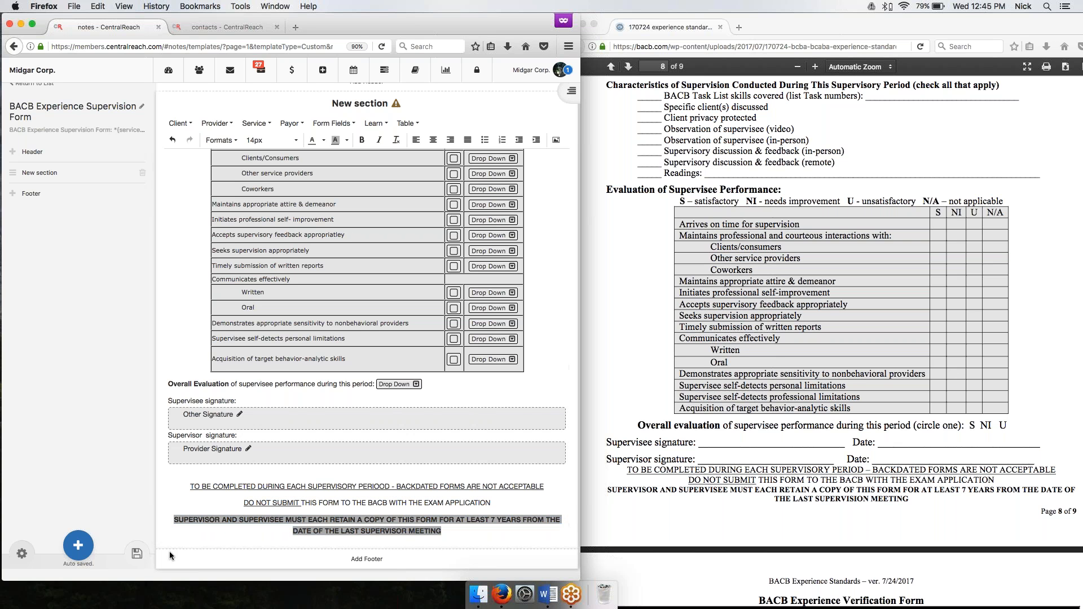
pyautogui.click(137, 554)
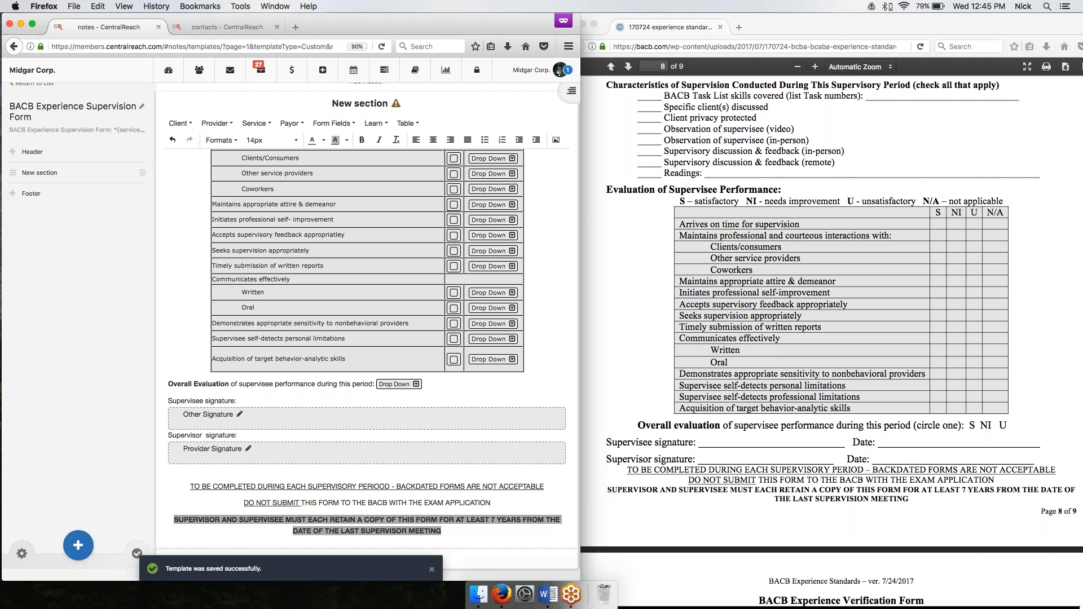
# Set the border of the Characteristics of Supervision checklist table to 1.
pyautogui.scroll(8, 302, 487)
pyautogui.scroll(6, 785, 368)
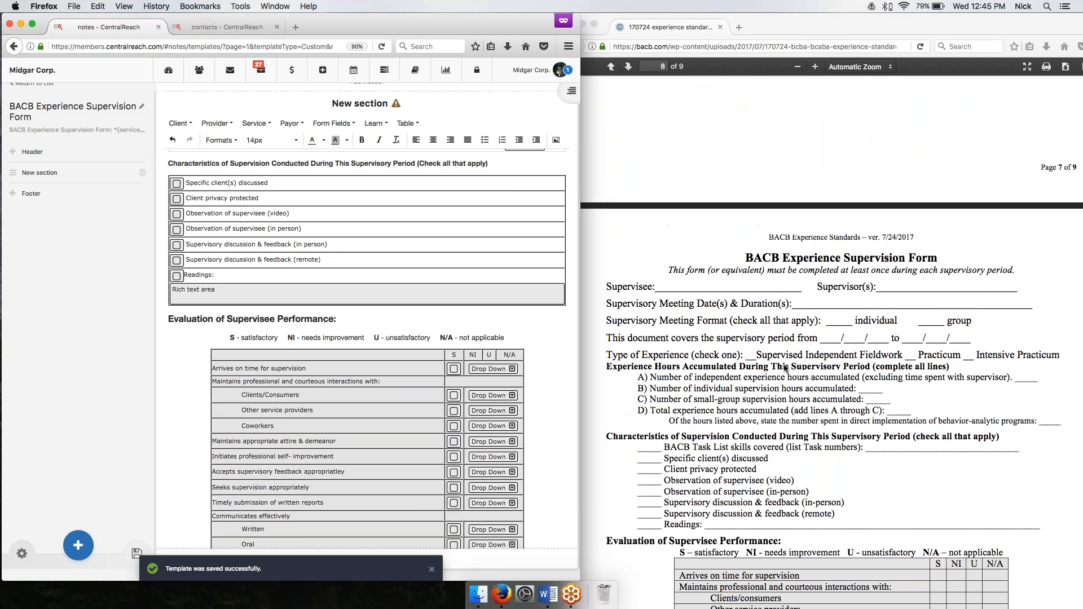
pyautogui.scroll(8, 366, 350)
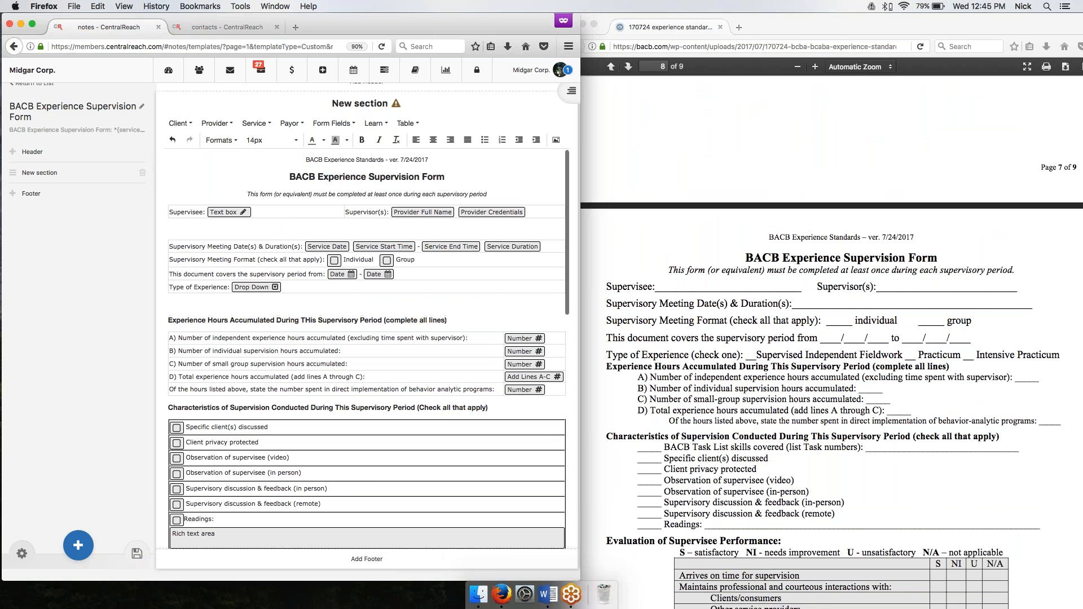
pyautogui.scroll(-3, 696, 309)
pyautogui.scroll(-4, 366, 349)
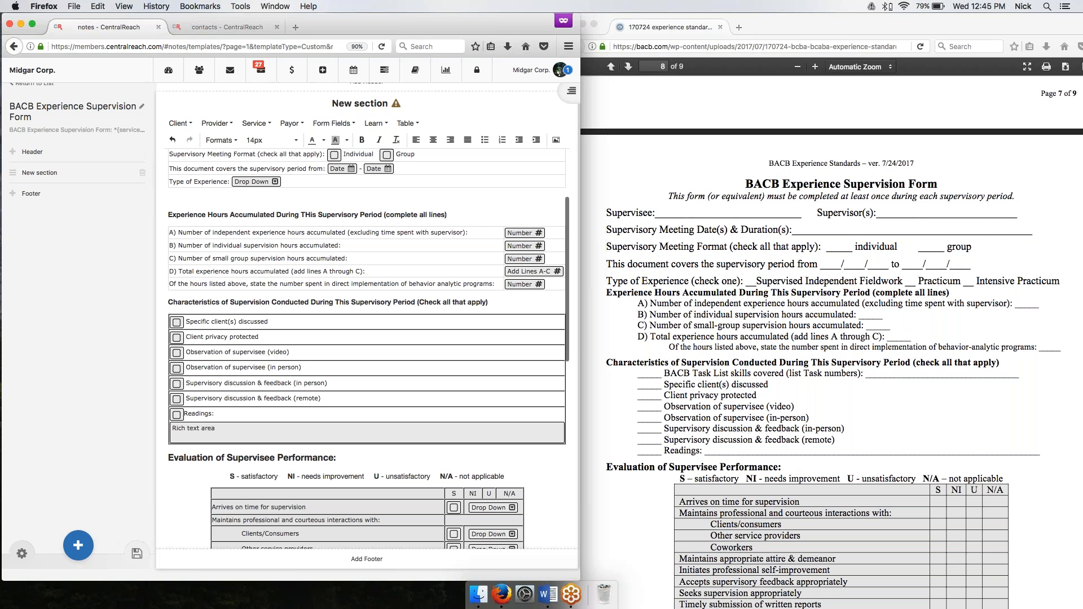
pyautogui.click(422, 323)
pyautogui.click(406, 123)
pyautogui.click(418, 157)
pyautogui.click(283, 334)
pyautogui.write('1')
pyautogui.click(333, 383)
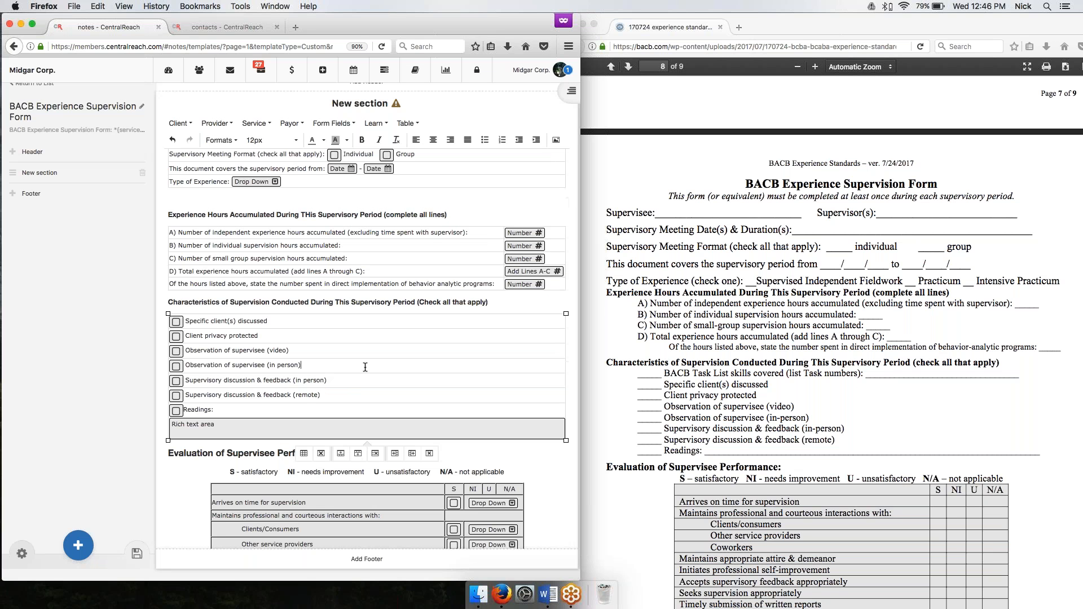
# Rename the form's section to "Experience Supervision Form" in the section settings.
pyautogui.scroll(-10, 365, 367)
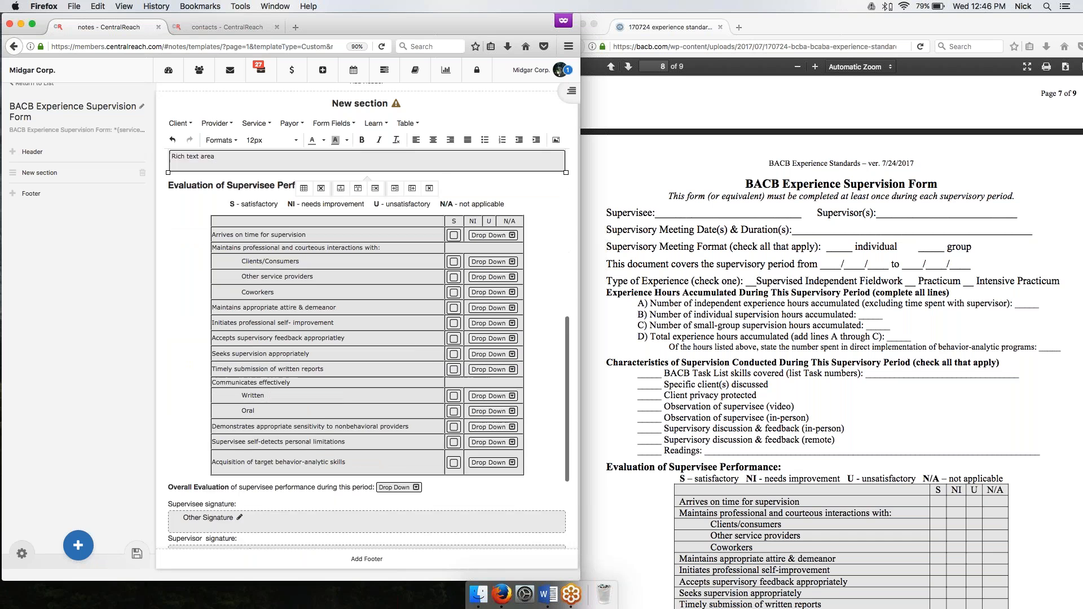
pyautogui.scroll(-1, 365, 368)
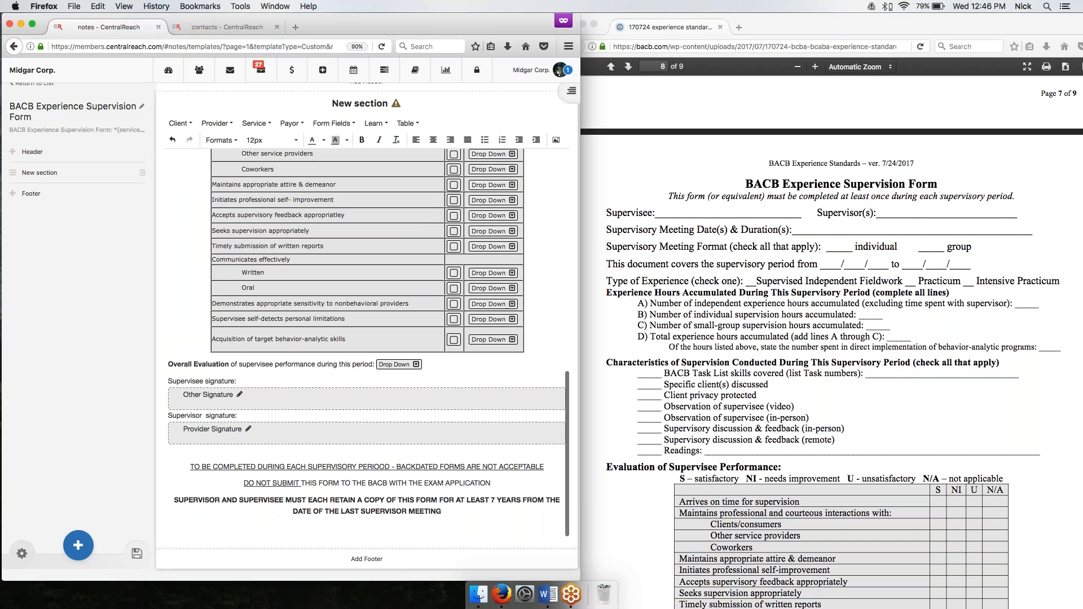
pyautogui.click(40, 174)
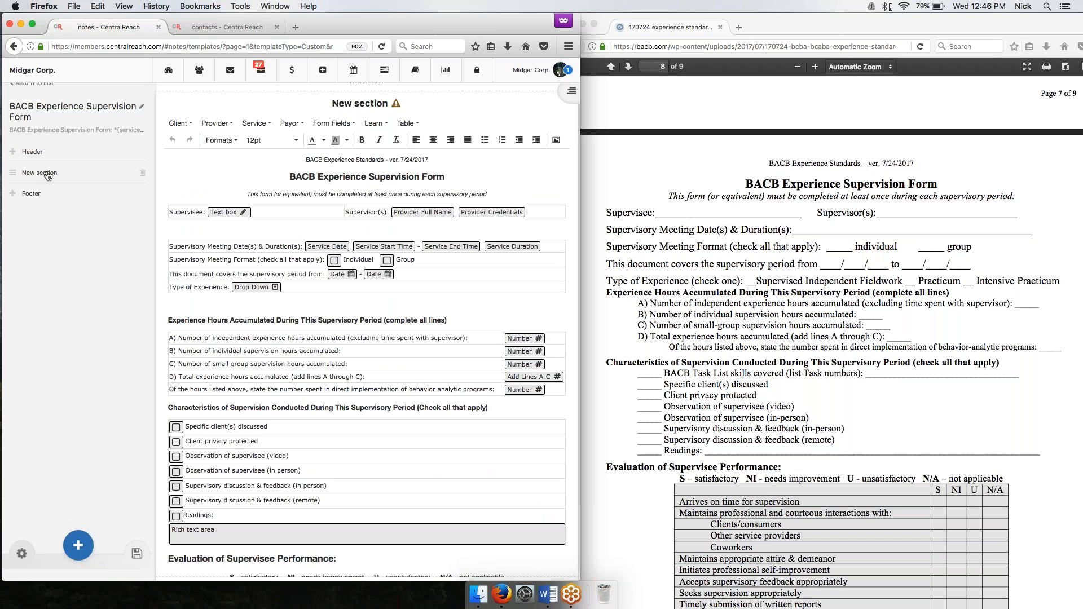
pyautogui.click(571, 92)
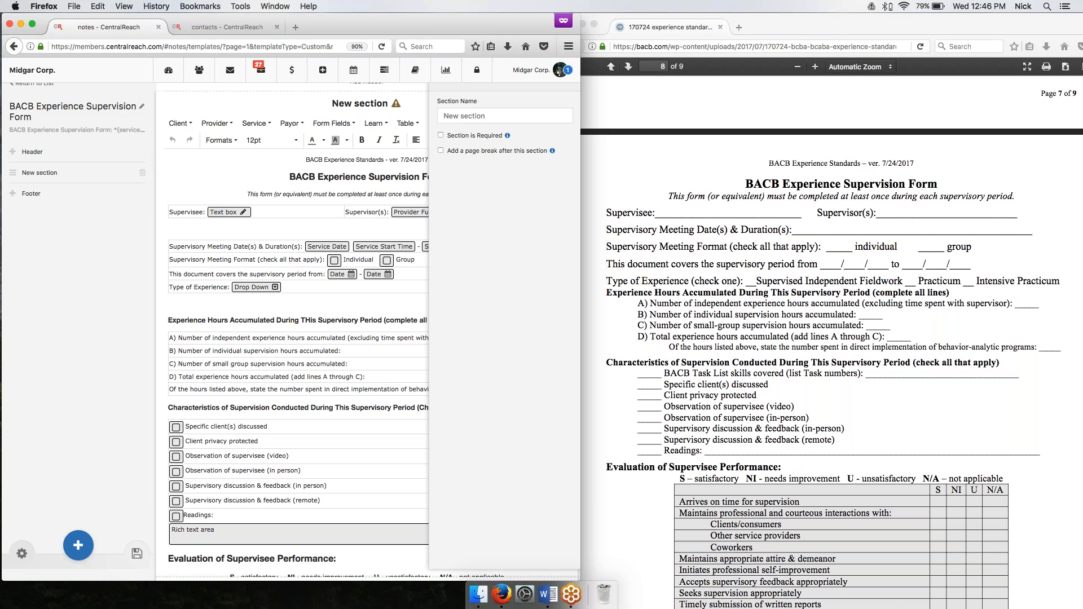
pyautogui.click(531, 117)
pyautogui.write('EXPERIENCE SUPERV')
pyautogui.press('super+a')
pyautogui.write('EXPERIE')
pyautogui.press('BackSpace')
pyautogui.press('BackSpace')
pyautogui.press('BackSpace')
pyautogui.press('BackSpace')
pyautogui.press('BackSpace')
pyautogui.press('BackSpace')
pyautogui.write('xperience Supervision Form')
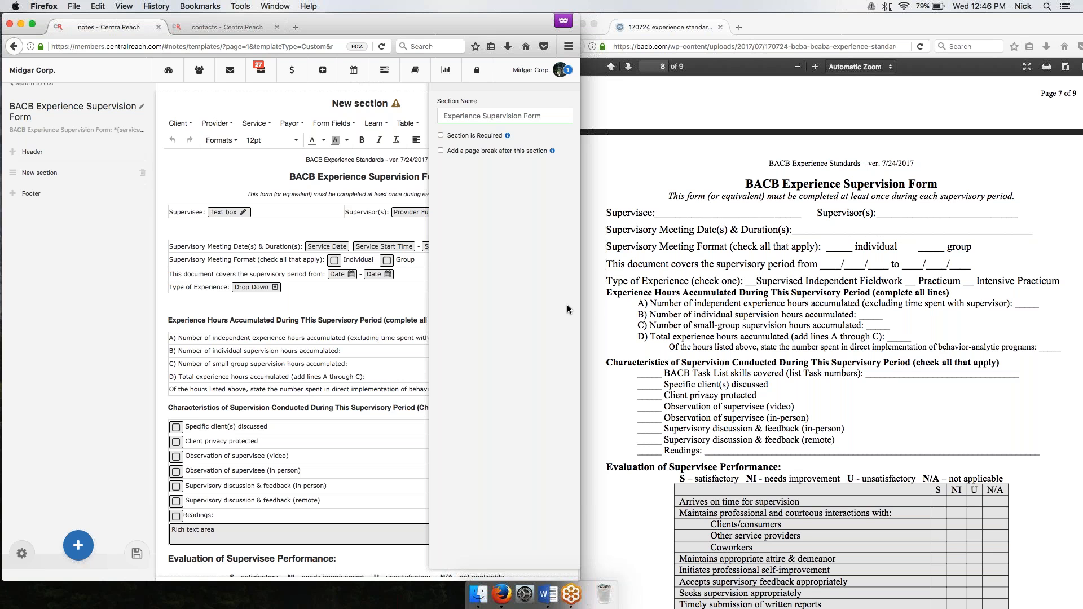
pyautogui.click(39, 355)
# Add a new section to the template and name it "Basic Behavior- Analytic Skills".
pyautogui.click(77, 539)
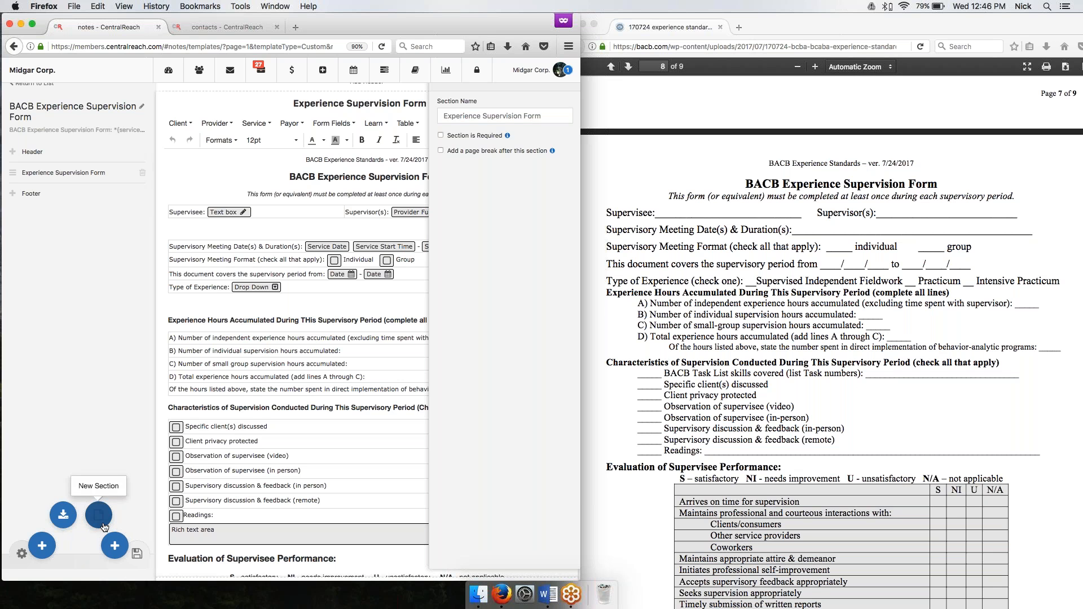
pyautogui.click(100, 518)
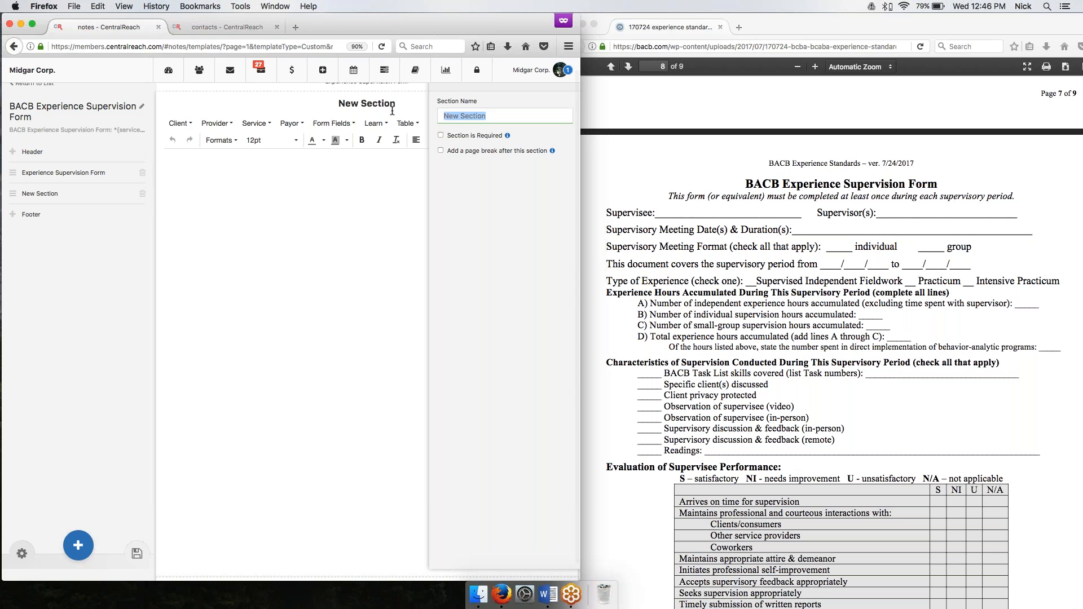
pyautogui.write('Basic Behavior- Analytic Skills')
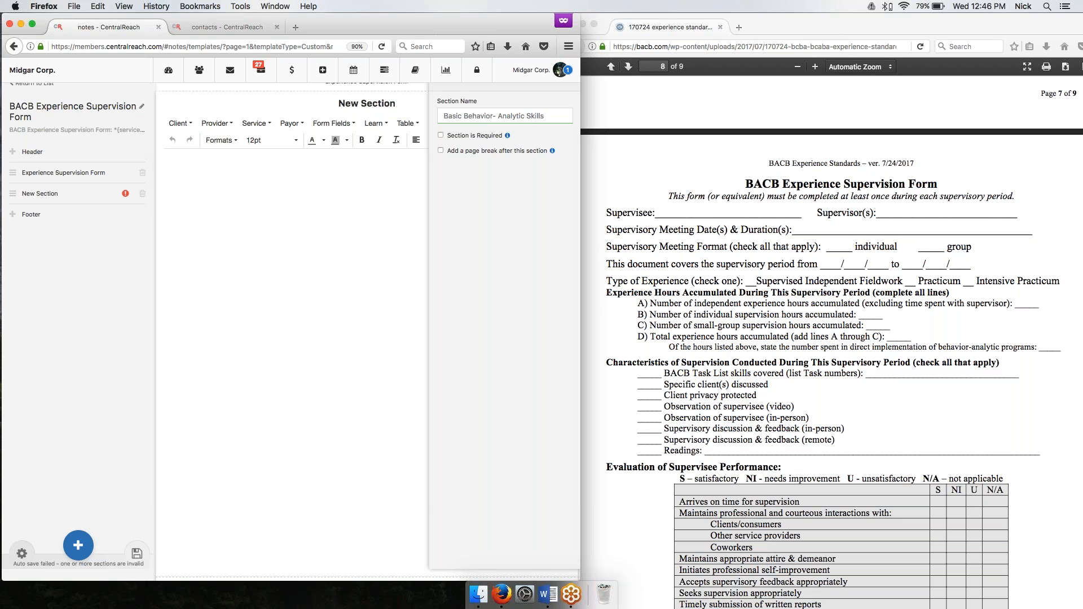
# Paste the prepared BACB Task List skills tables into the Basic Behavior- Analytic Skills section and widen the browser window.
pyautogui.press('super+Tab')
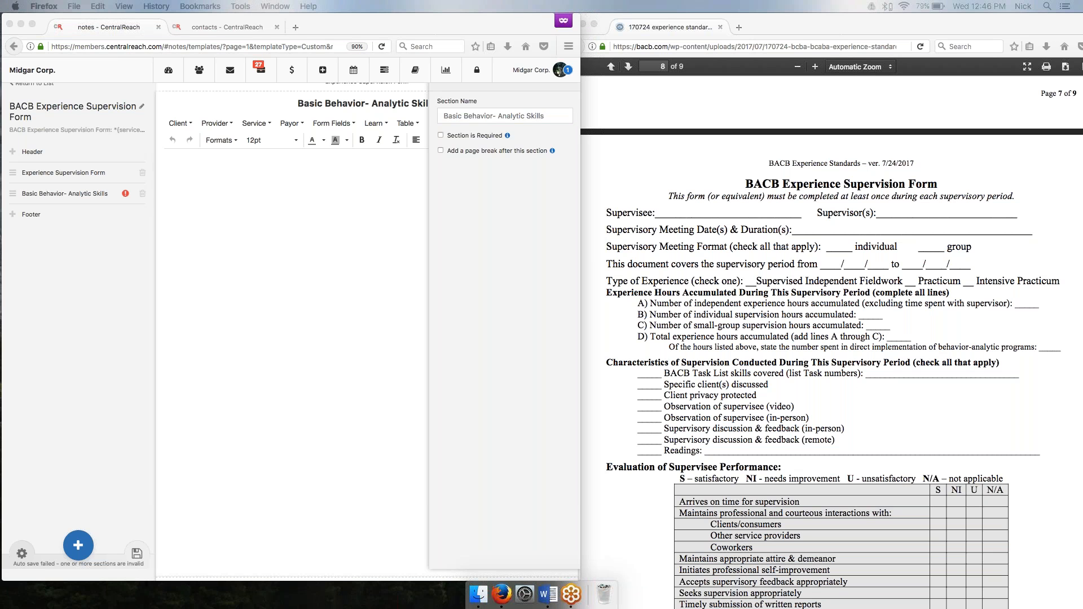
pyautogui.press('super+Tab')
pyautogui.click(311, 236)
pyautogui.press('super+v')
pyautogui.scroll(5, 310, 259)
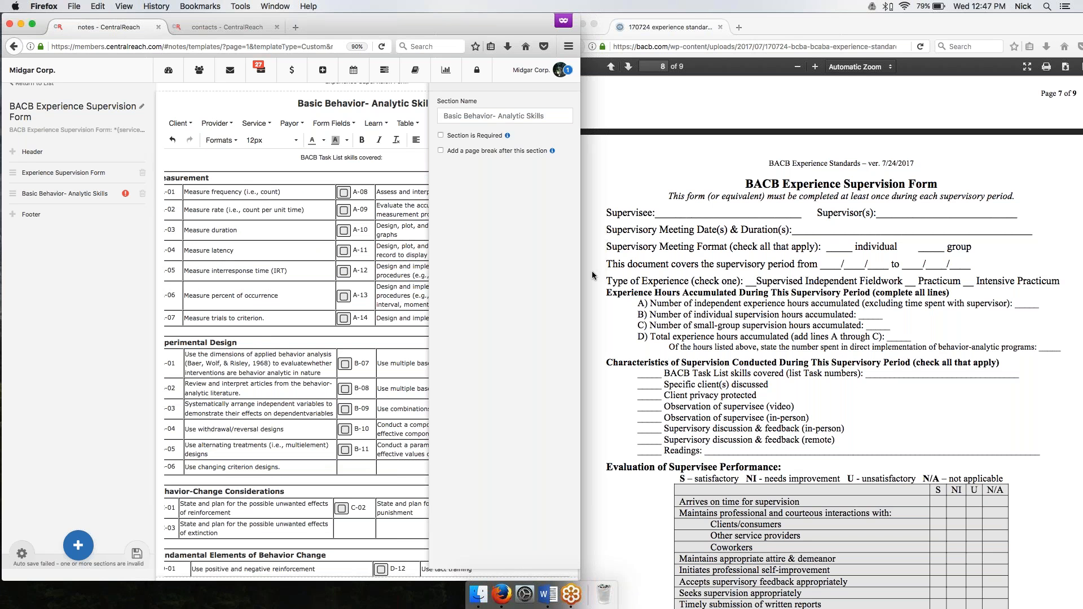
pyautogui.moveTo(581, 271); pyautogui.dragTo(736, 270)
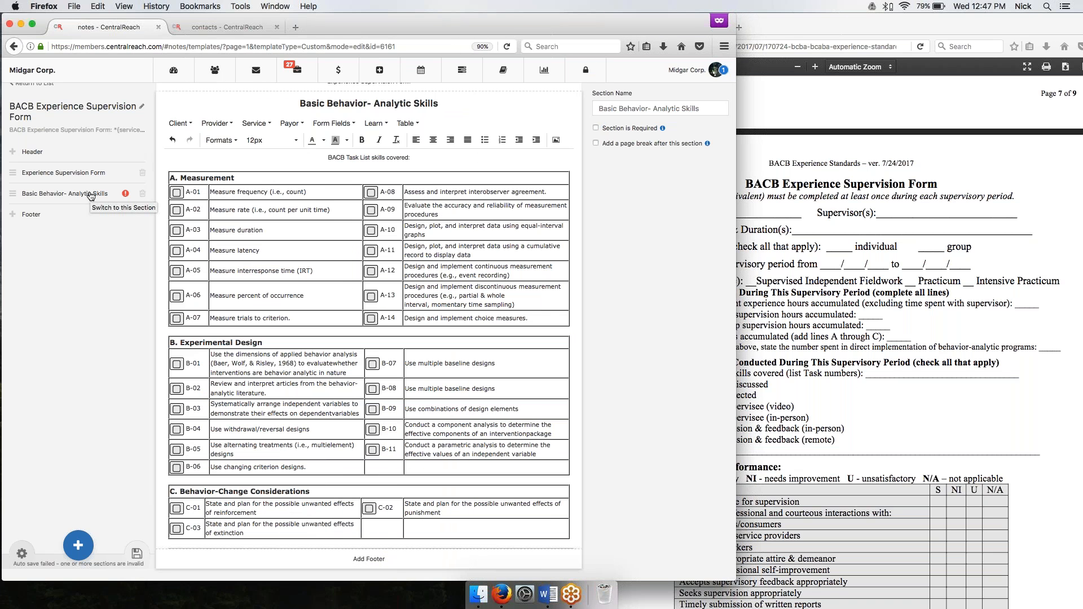
# Add a new section to the template and name it "Client Centered Responsibilities".
pyautogui.click(78, 545)
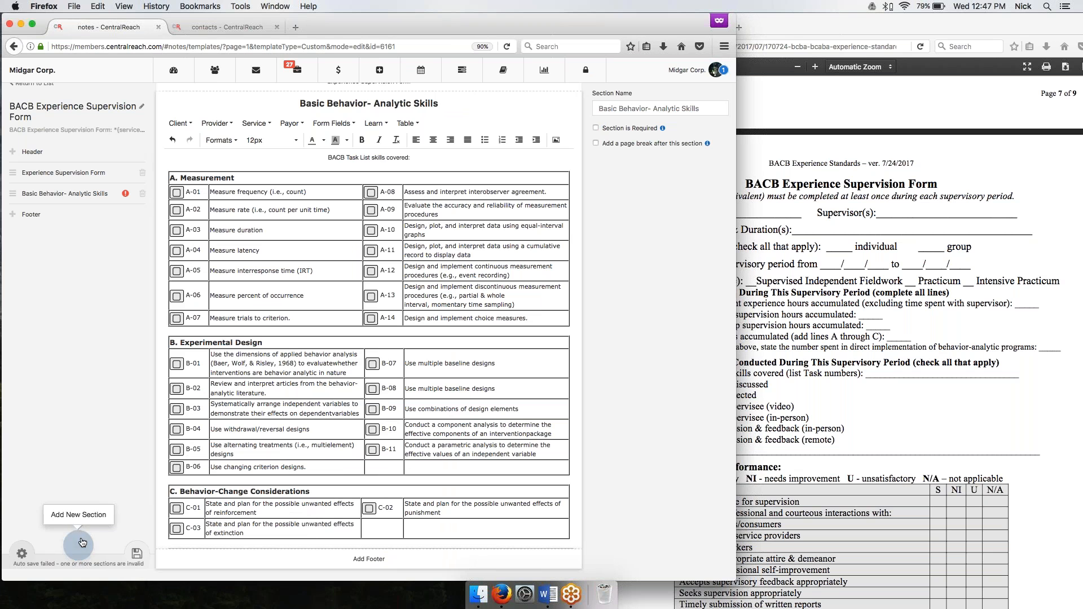
pyautogui.click(99, 515)
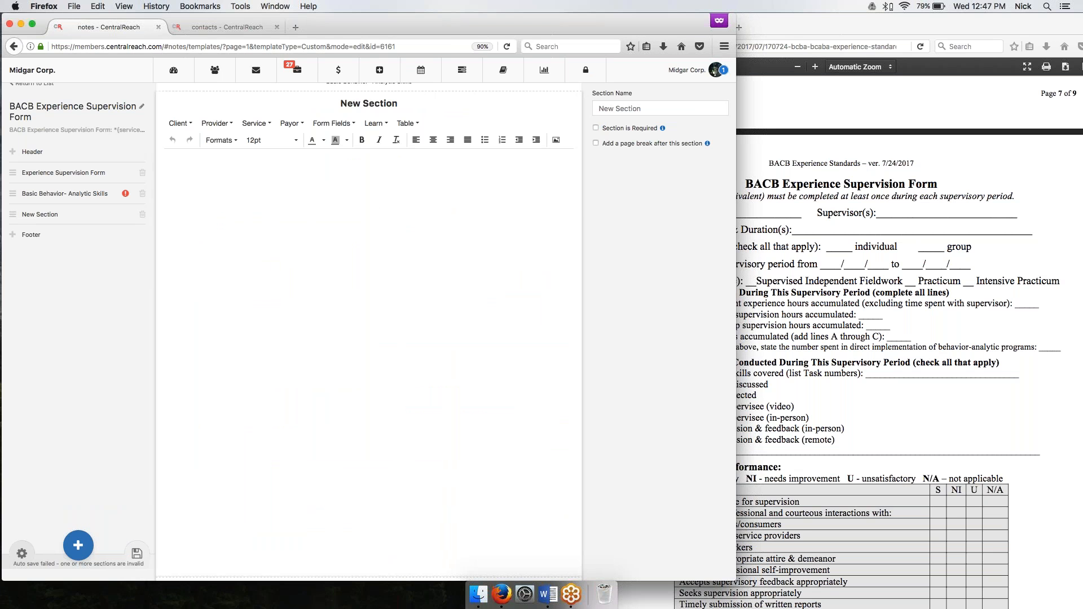
pyautogui.click(660, 109)
pyautogui.write('Client Centered Responsibilities')
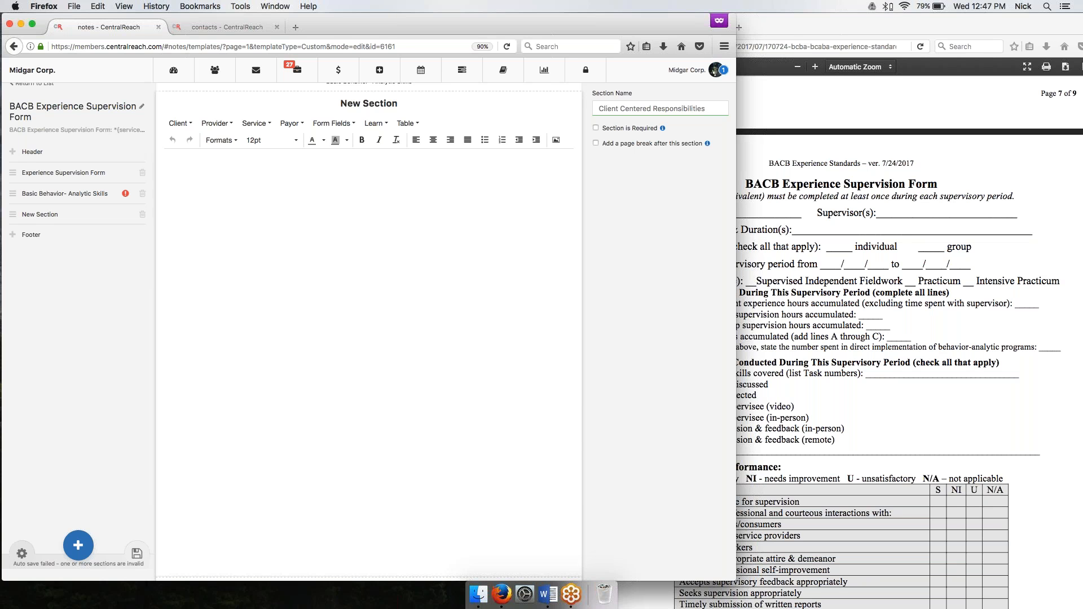
# Paste the prepared BACB Task List tables G through K into the Client Centered Responsibilities section.
pyautogui.press('super+Tab')
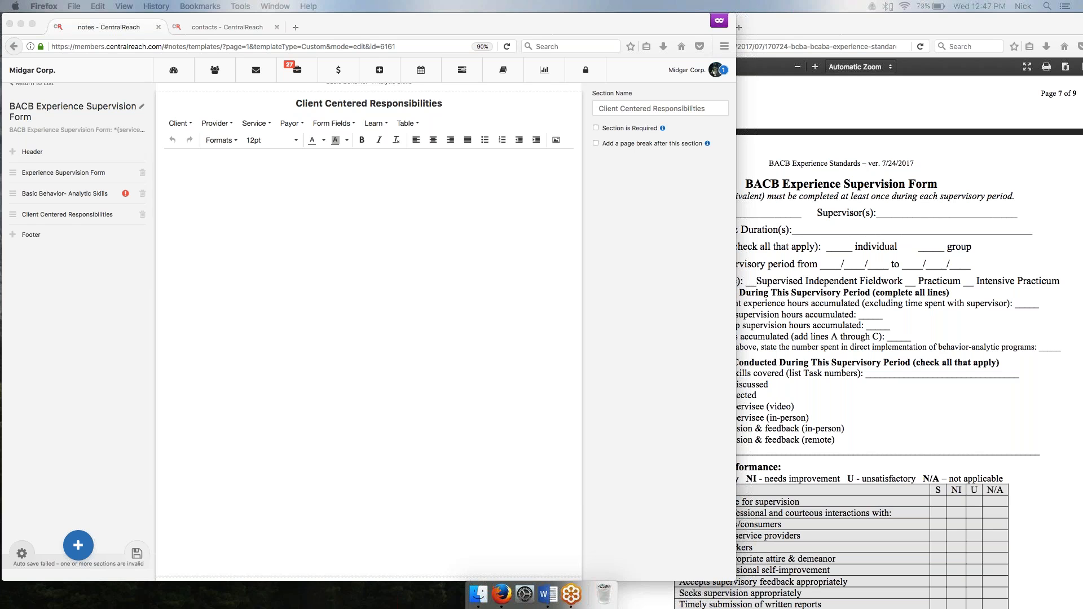
pyautogui.click(252, 223)
pyautogui.press('super+v')
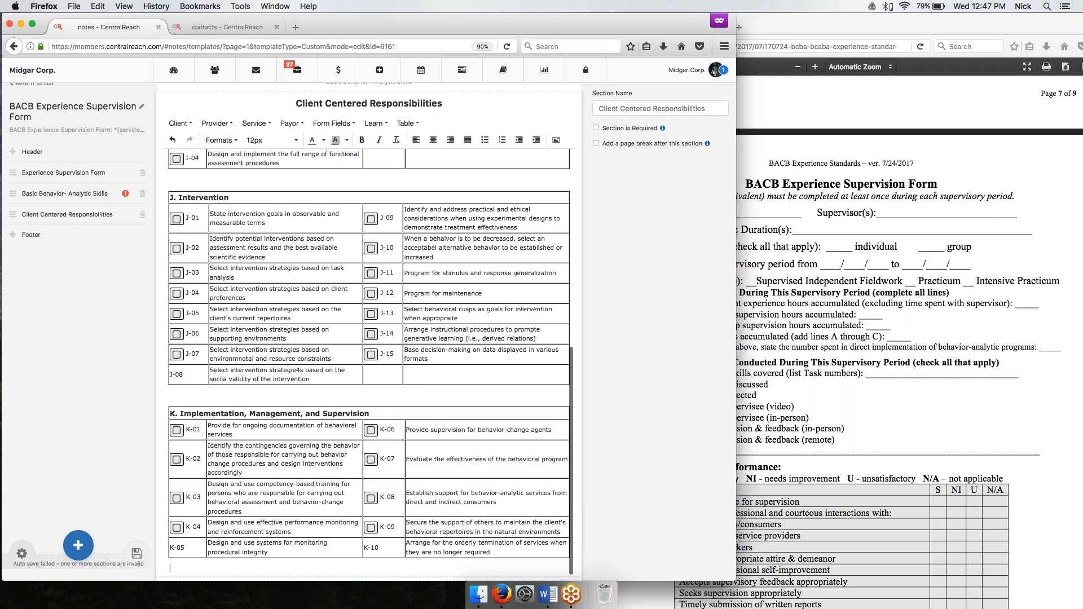
pyautogui.scroll(10, 369, 361)
pyautogui.scroll(-6, 369, 361)
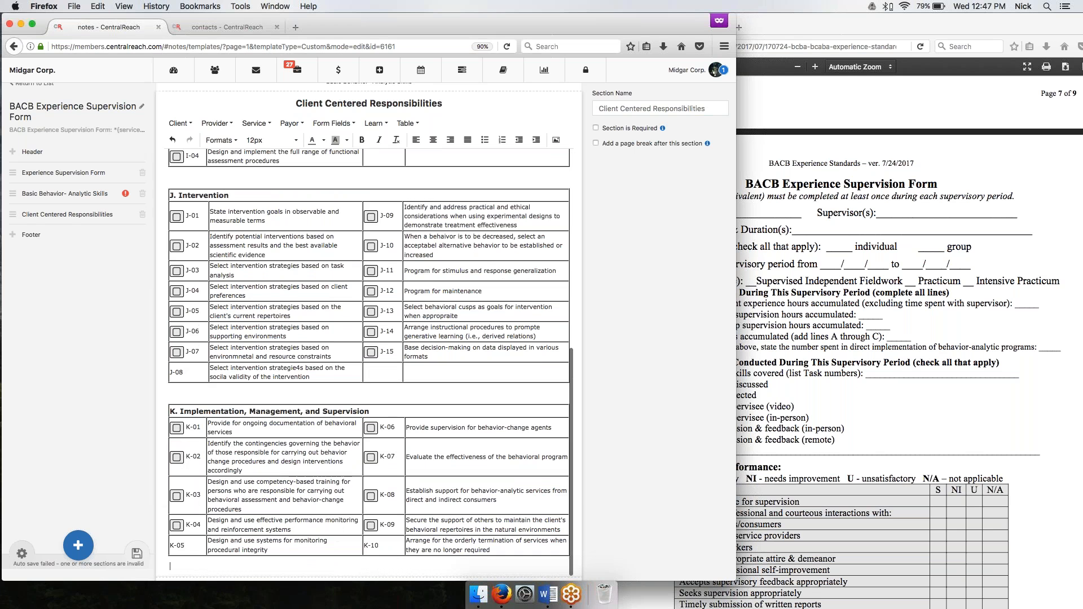
# Insert a checkbox before J-08 in the Intervention table and save the template.
pyautogui.click(171, 373)
pyautogui.click(334, 123)
pyautogui.click(325, 136)
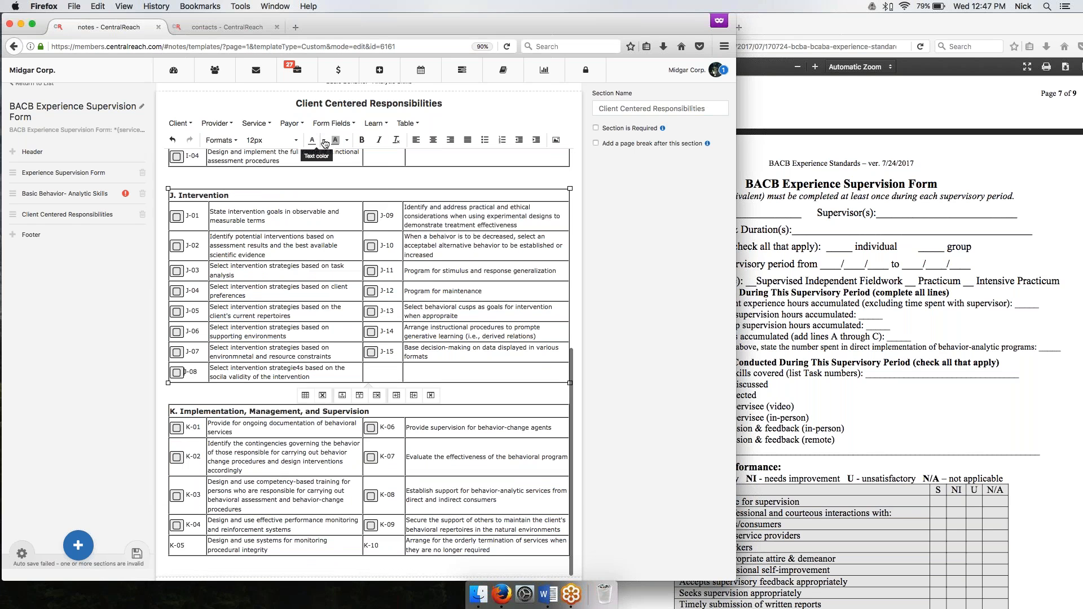
pyautogui.click(137, 553)
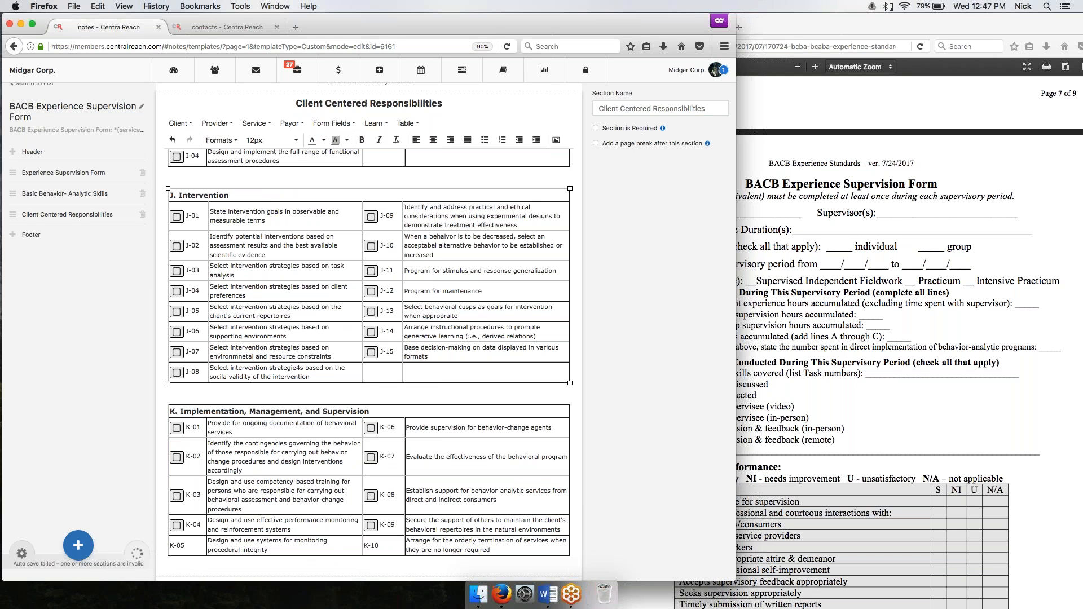
pyautogui.scroll(8, 369, 361)
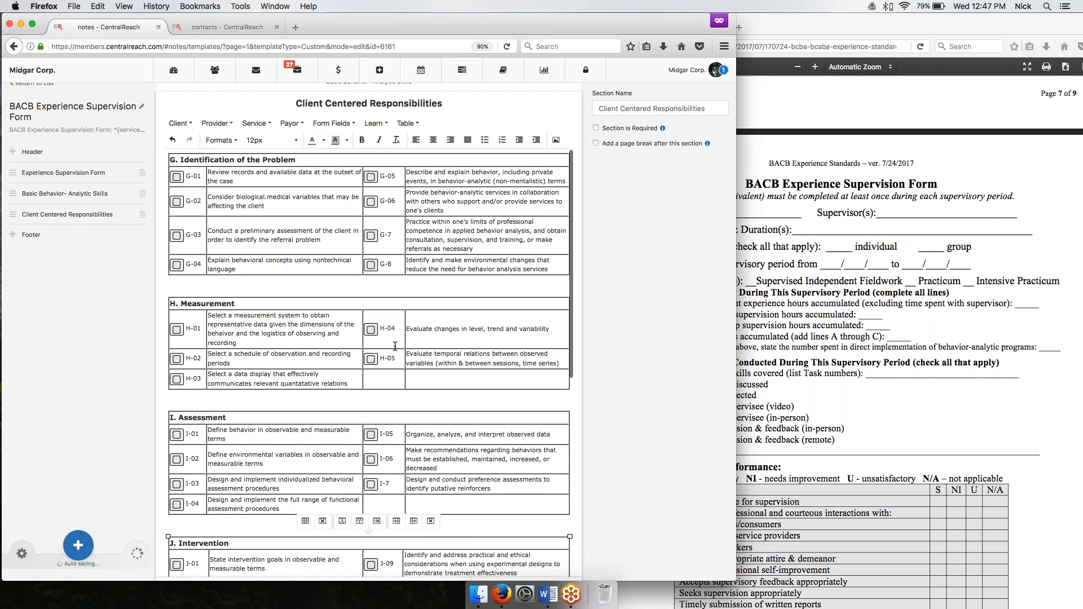
pyautogui.scroll(-8, 265, 524)
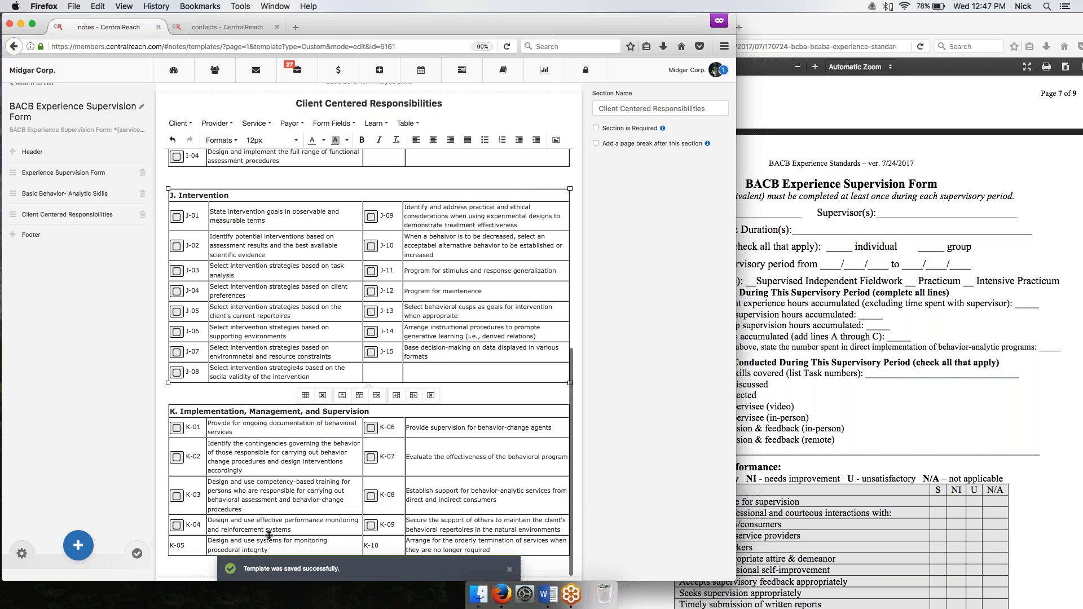
pyautogui.scroll(6, 367, 361)
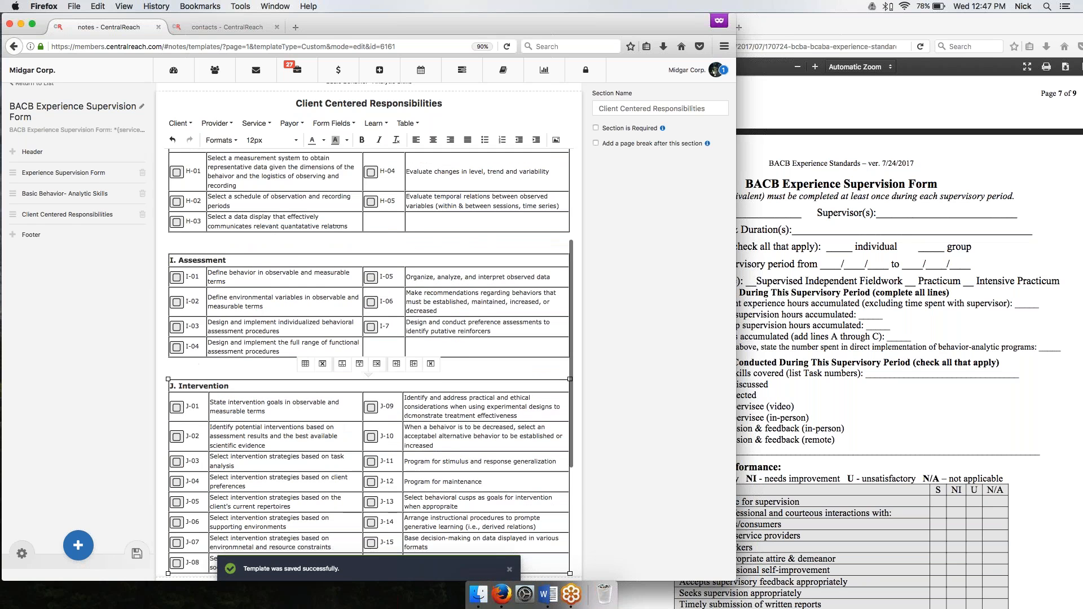
# Review the Experience Supervision Form section down to its signatures and closing notes, and save the template again.
pyautogui.click(90, 174)
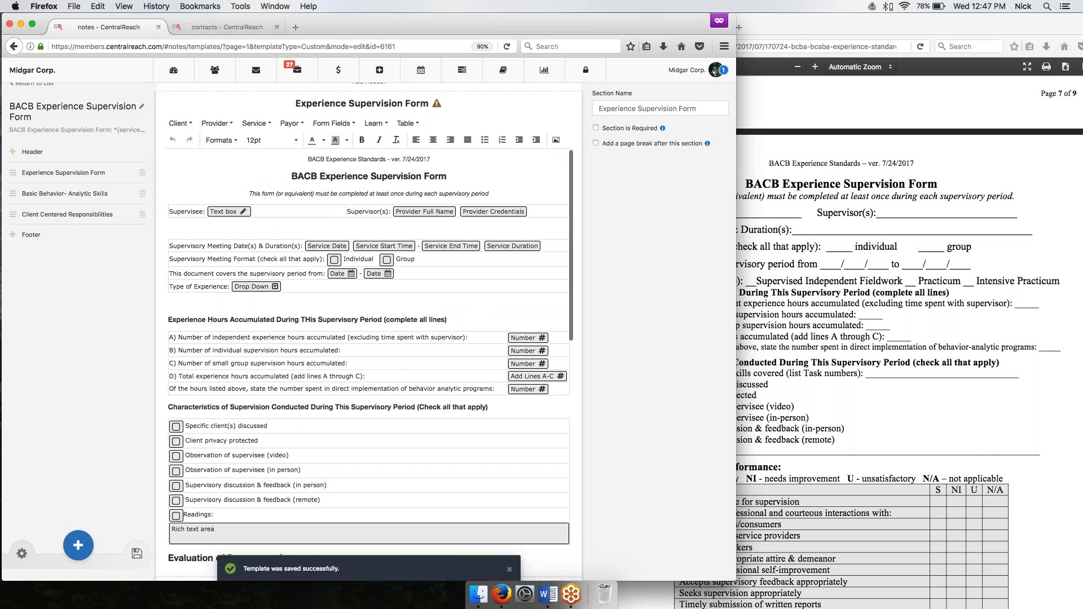
pyautogui.scroll(-10, 369, 350)
pyautogui.scroll(-2, 369, 339)
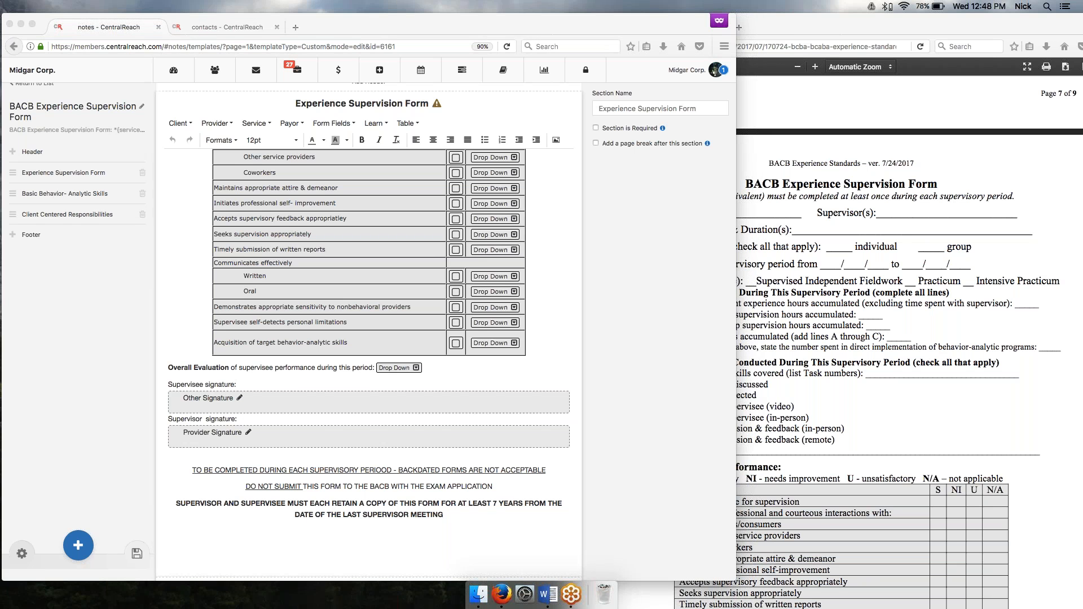
pyautogui.click(135, 555)
pyautogui.click(136, 556)
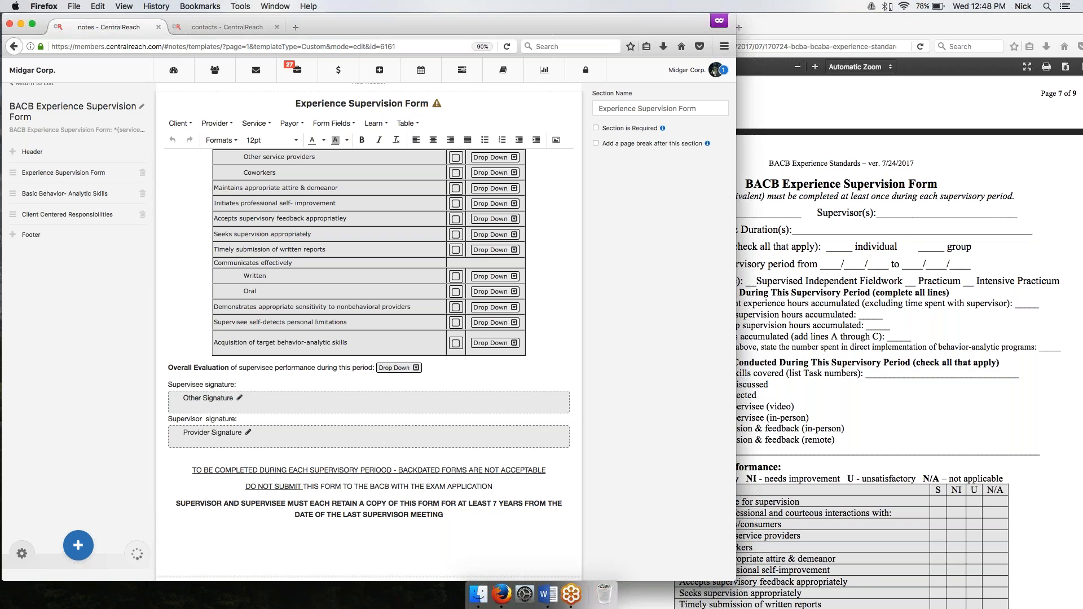
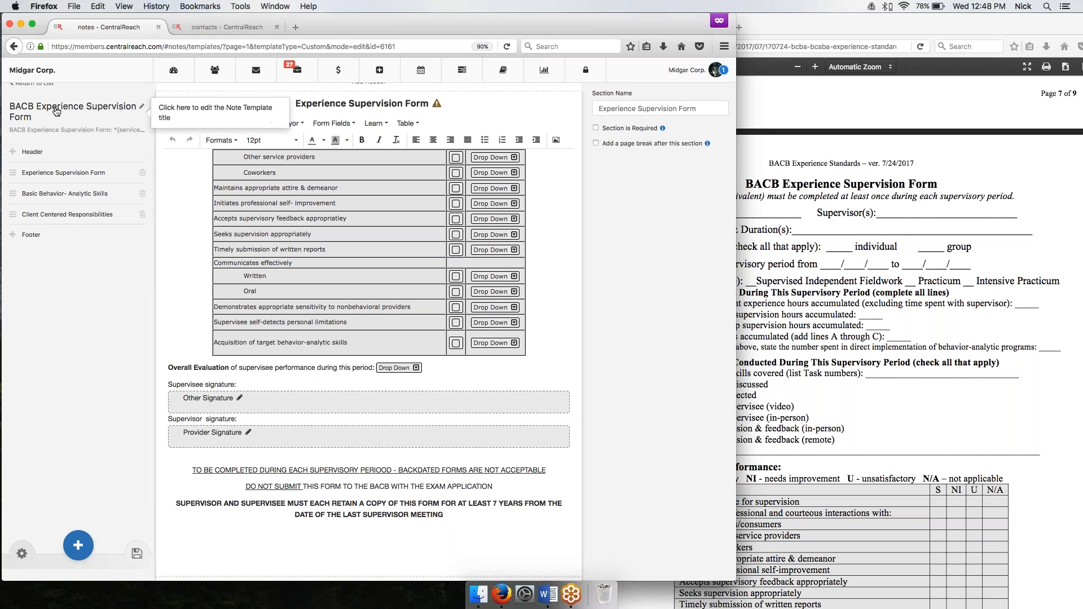
# Leave the note template and open the list of billing service codes.
pyautogui.scroll(1, 65, 120)
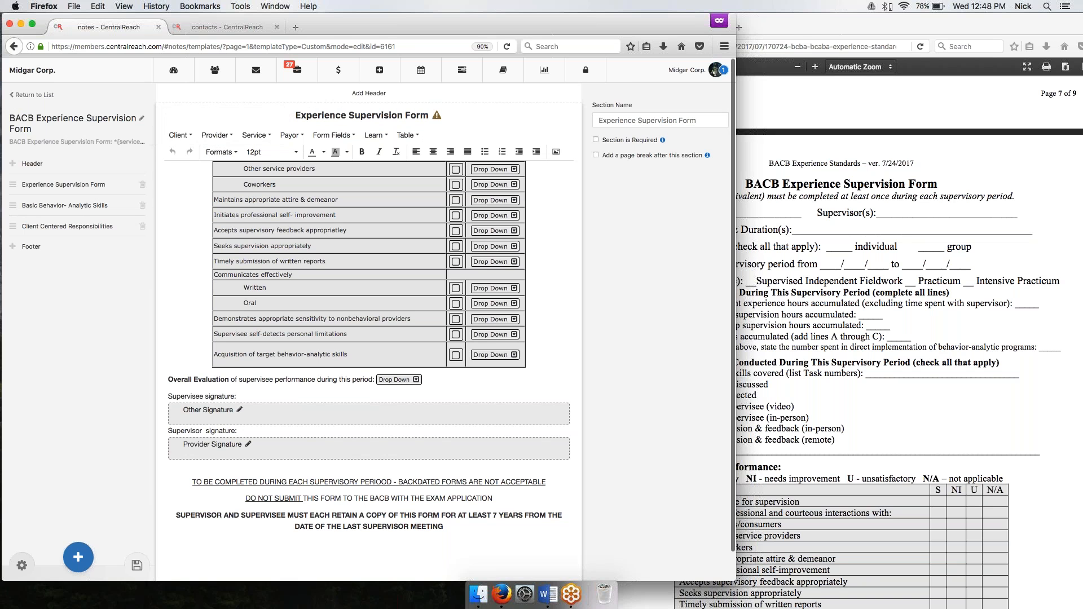
pyautogui.moveTo(342, 74)
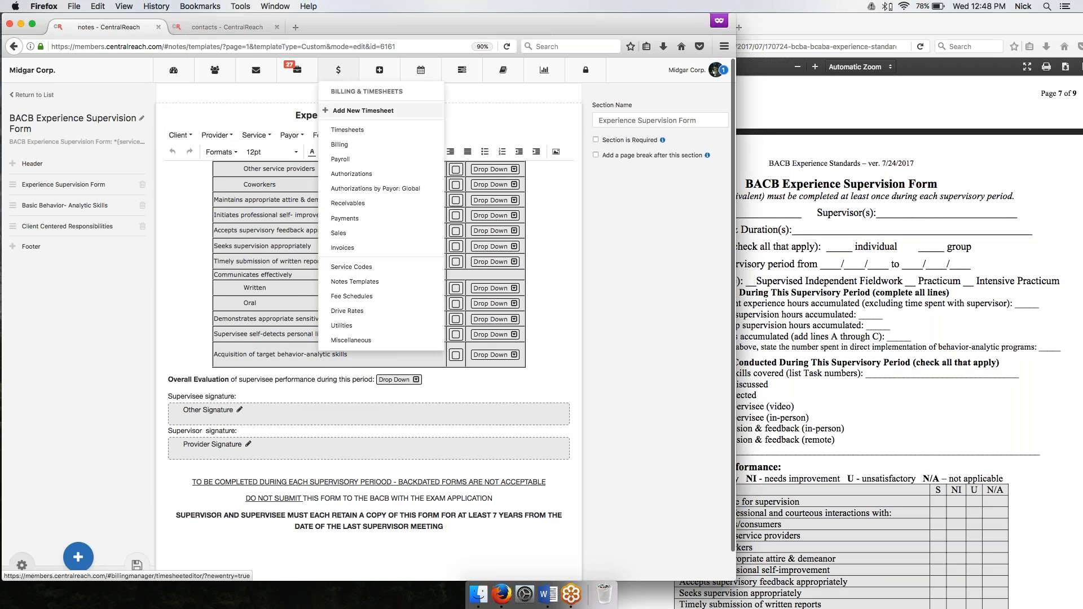
pyautogui.click(344, 267)
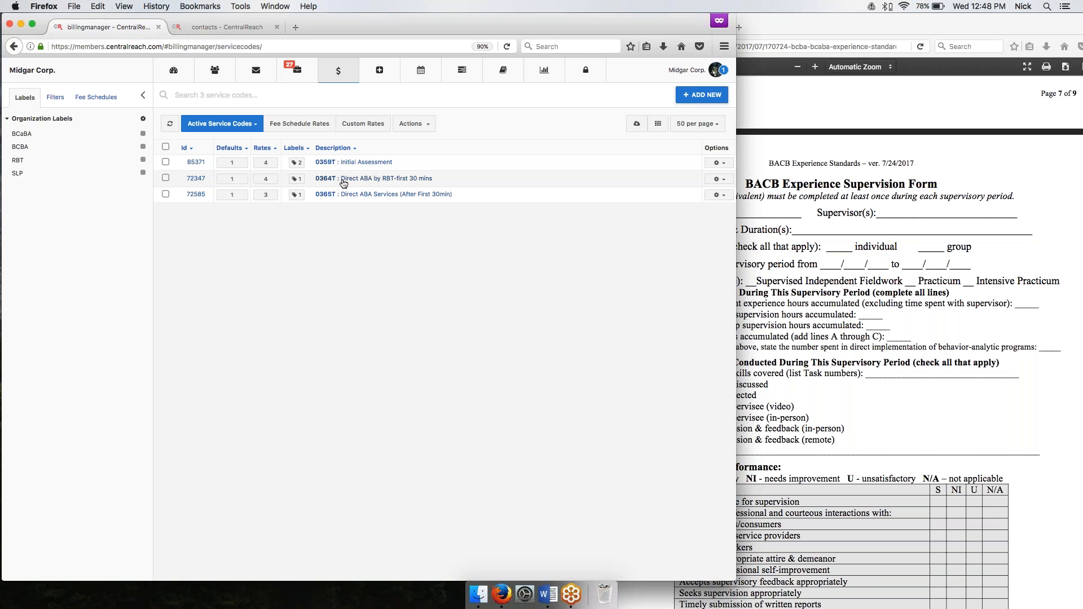
pyautogui.click(165, 148)
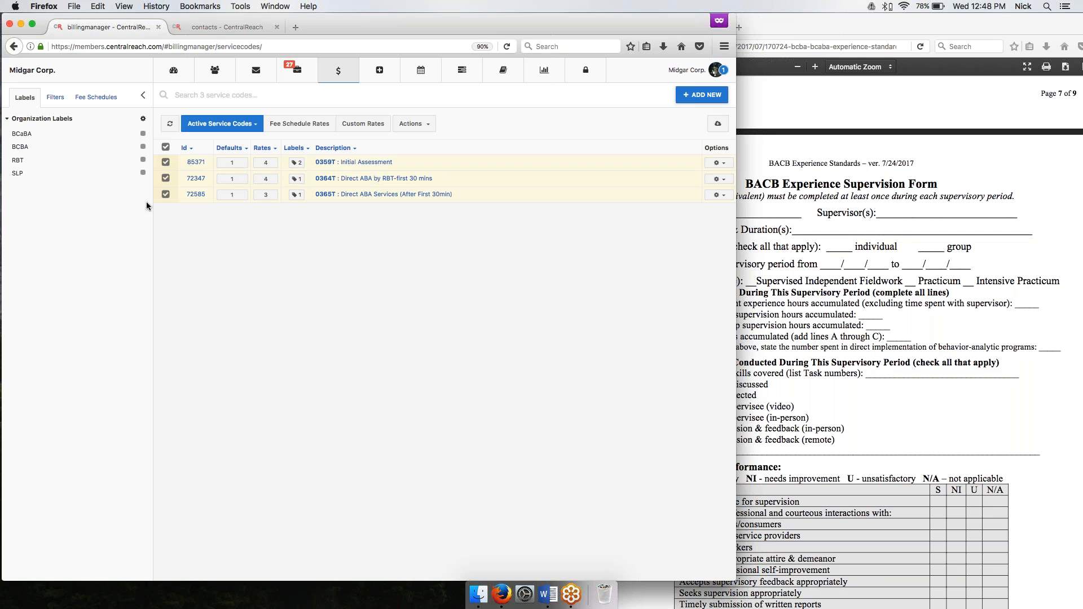
pyautogui.click(413, 123)
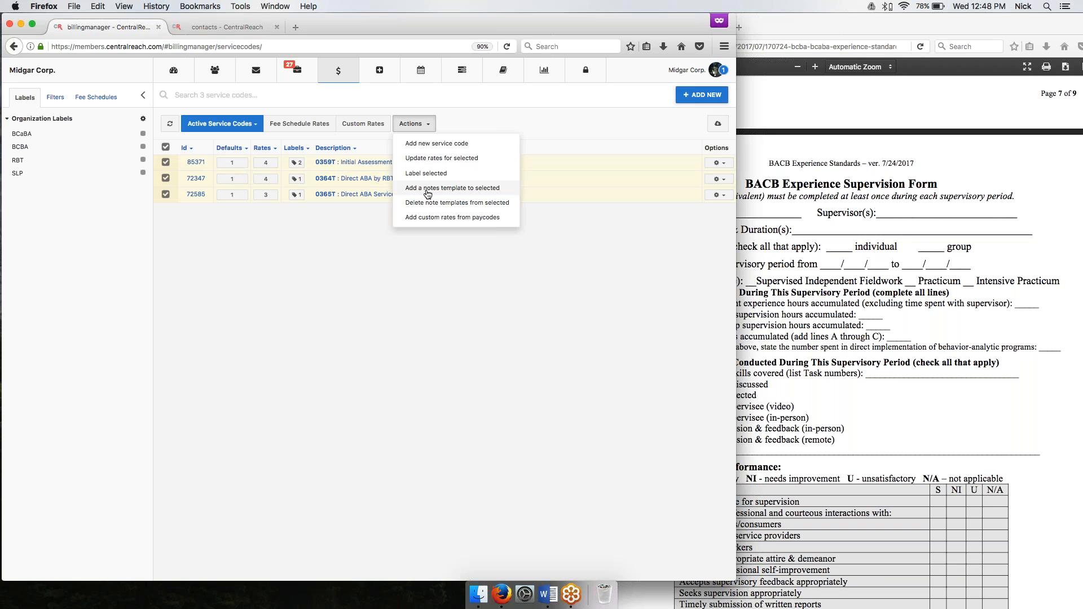
pyautogui.click(336, 228)
pyautogui.click(165, 147)
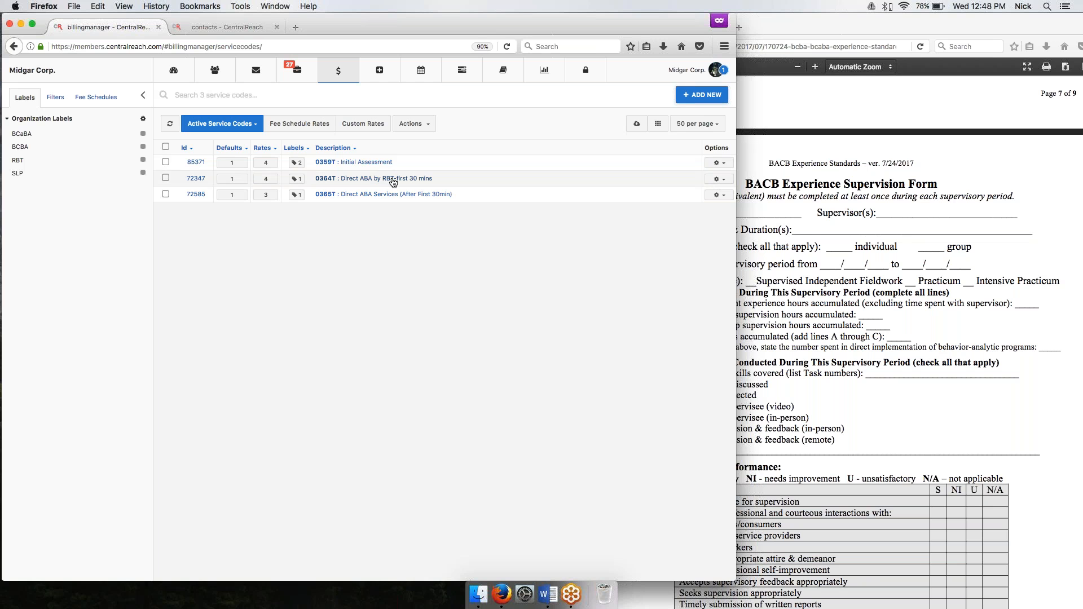
# Make BACB Experience Supervision Form the note template of service code 0364T, Direct ABA by RBT-first 30 mins, and save the code.
pyautogui.click(344, 178)
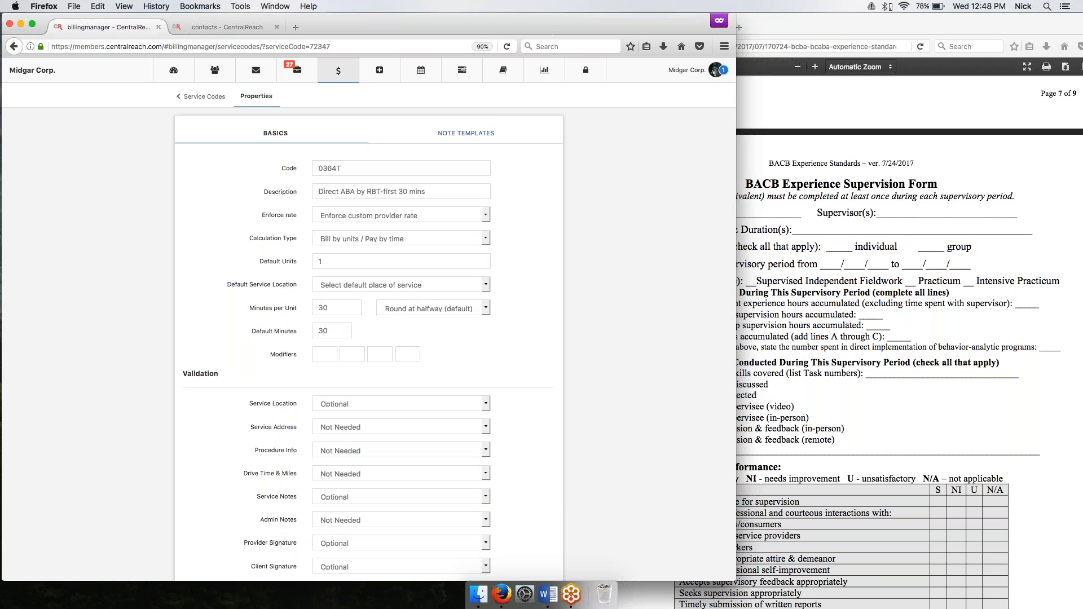
pyautogui.click(452, 134)
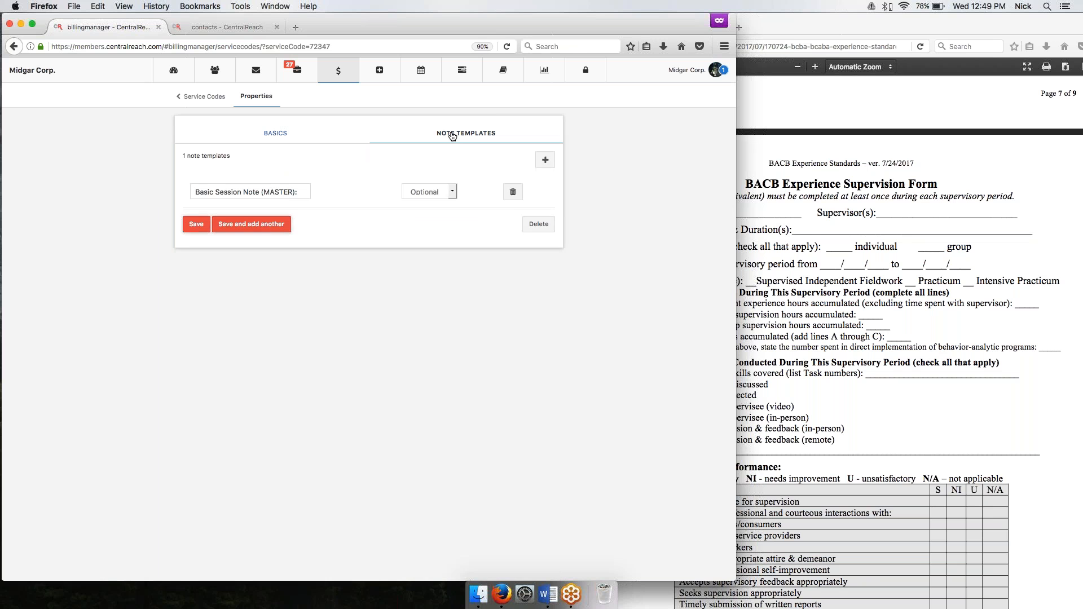
pyautogui.click(545, 160)
pyautogui.click(224, 193)
pyautogui.write('bacb')
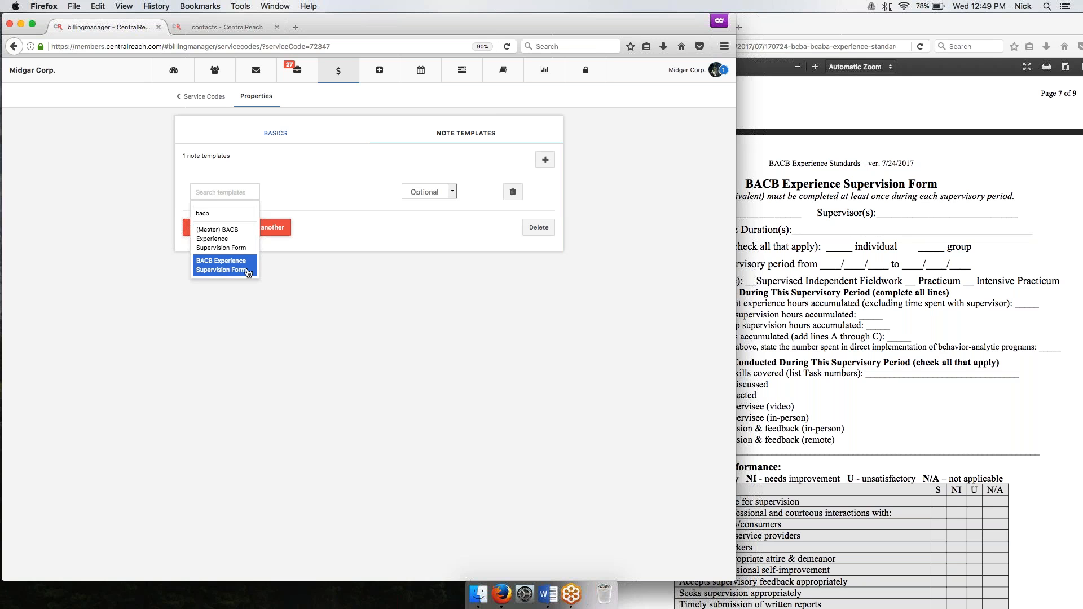
pyautogui.click(240, 265)
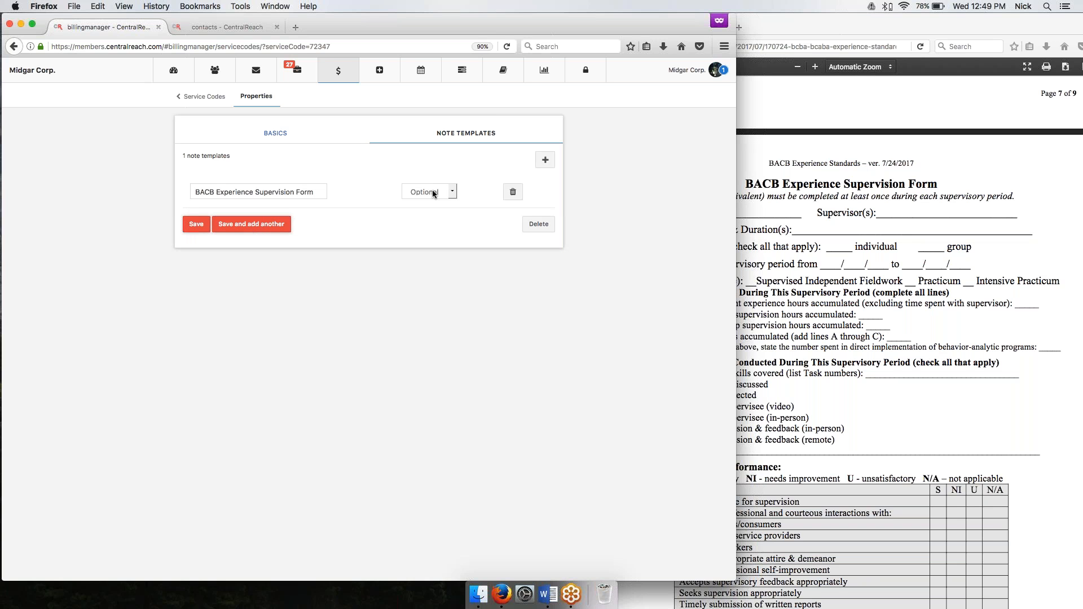
pyautogui.click(197, 227)
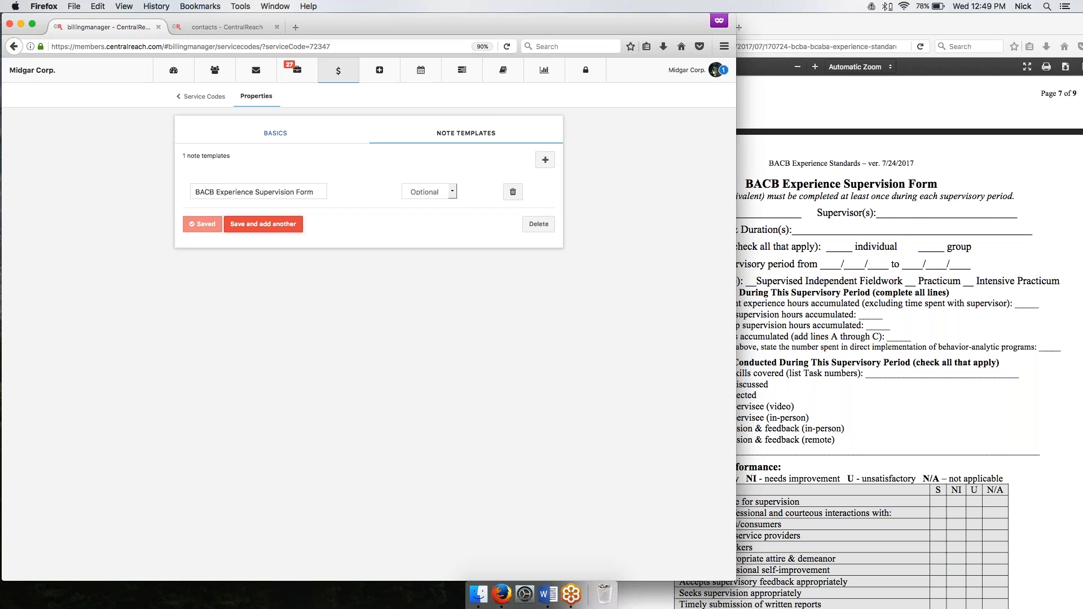
# Convert all billing increments of the Tuesday 07/25 12-3PM ABA Session appointment on the calendar to timesheets.
pyautogui.click(421, 70)
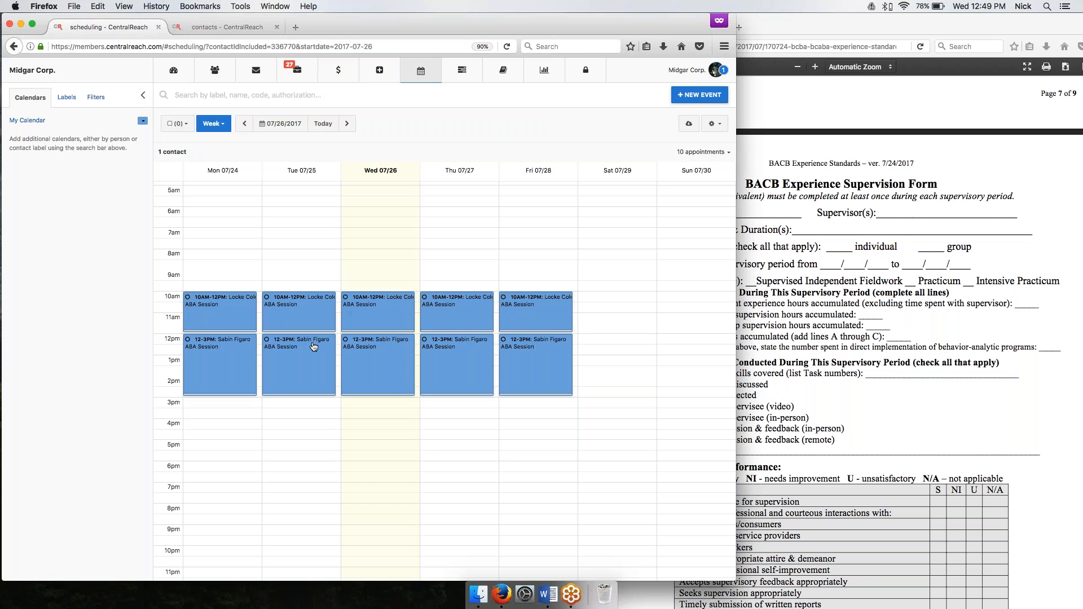
pyautogui.click(312, 346)
pyautogui.click(486, 265)
pyautogui.click(320, 378)
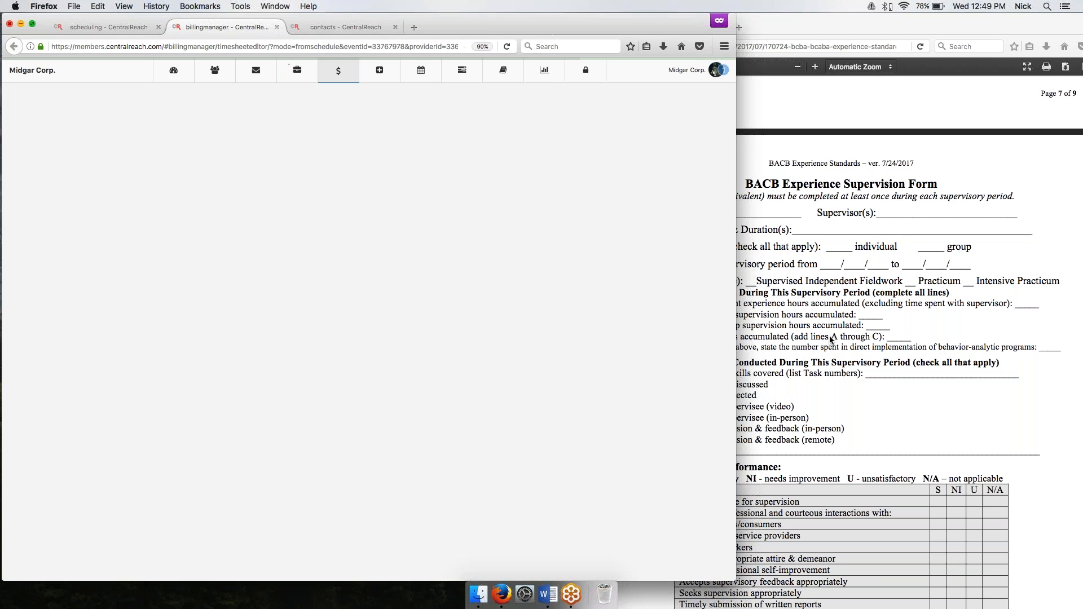
# Create a new BACB Experience Supervision Form in the timesheet's first service line and open its Experience Supervision Form section.
pyautogui.hotkey('ctrl', 'Right')
pyautogui.scroll(-10, 394, 310)
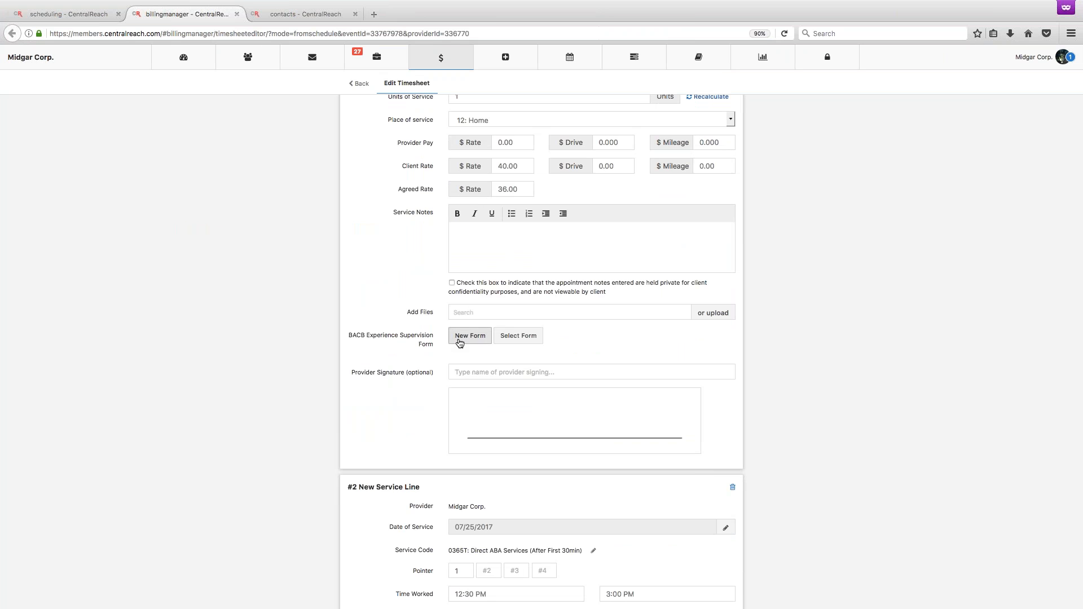
pyautogui.click(460, 342)
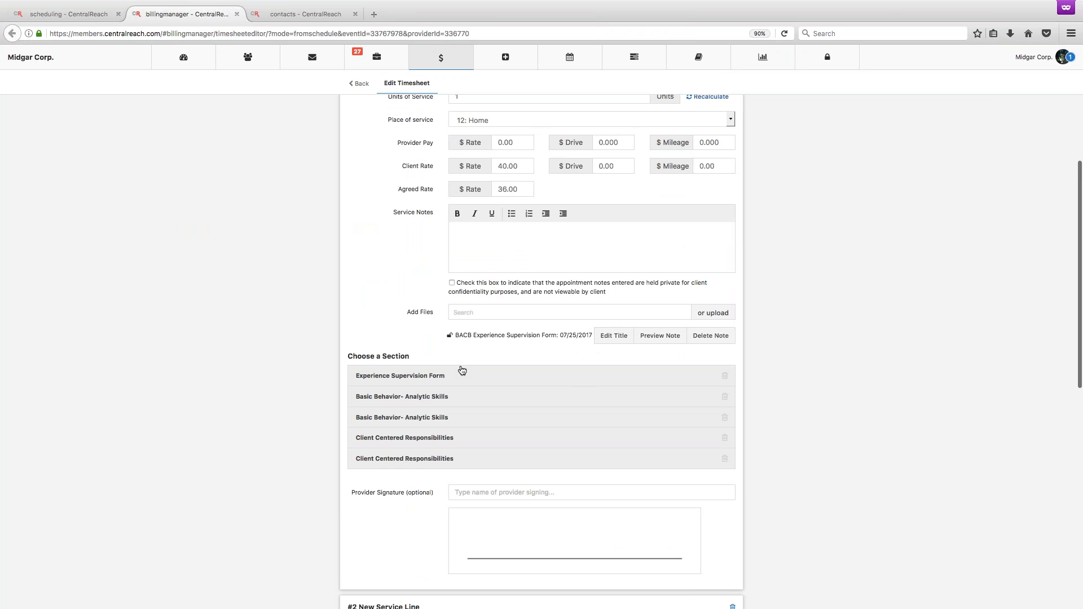
pyautogui.click(418, 405)
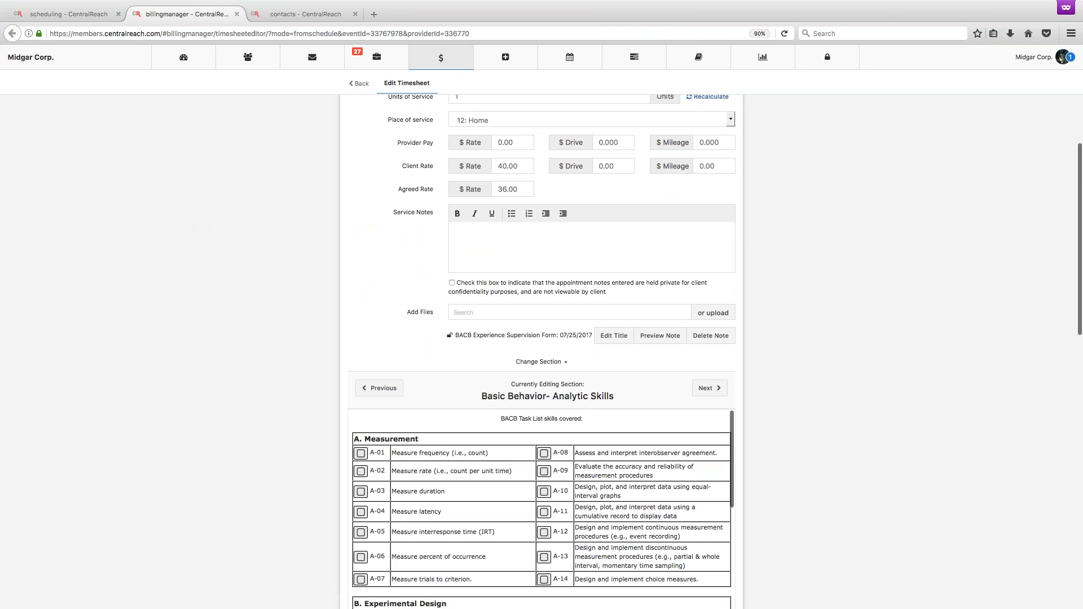
pyautogui.click(376, 388)
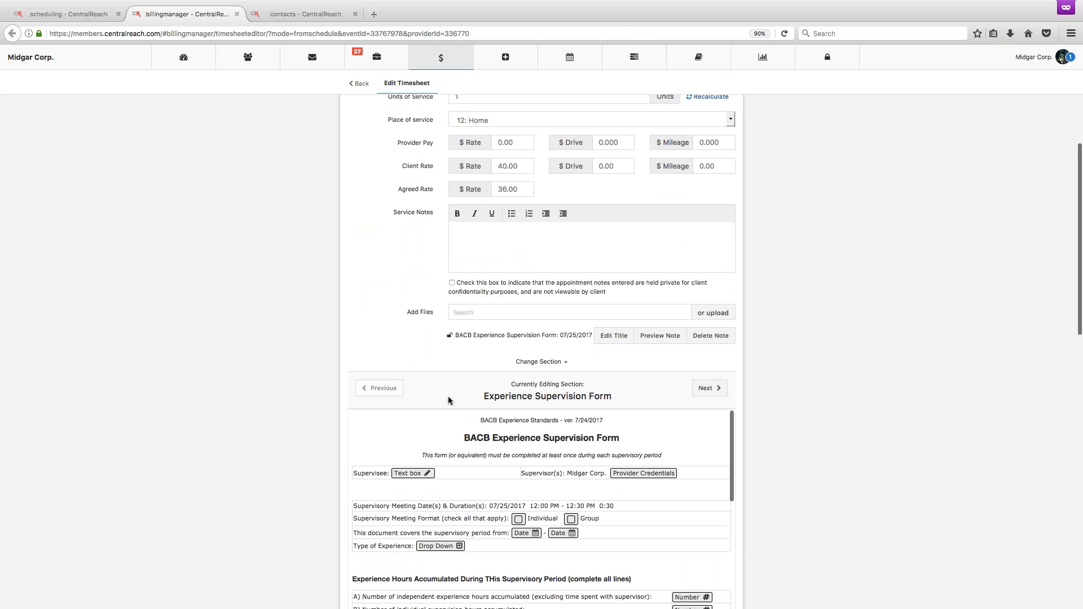
# Fill in the supervisee's name in the Experience Supervision Form section.
pyautogui.scroll(-5, 872, 420)
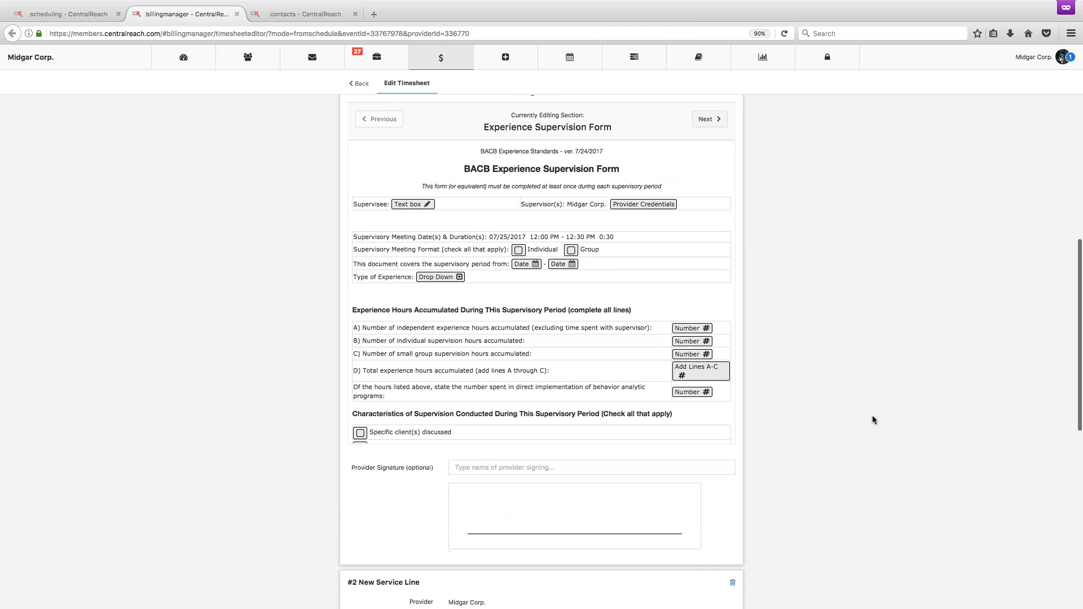
pyautogui.click(413, 205)
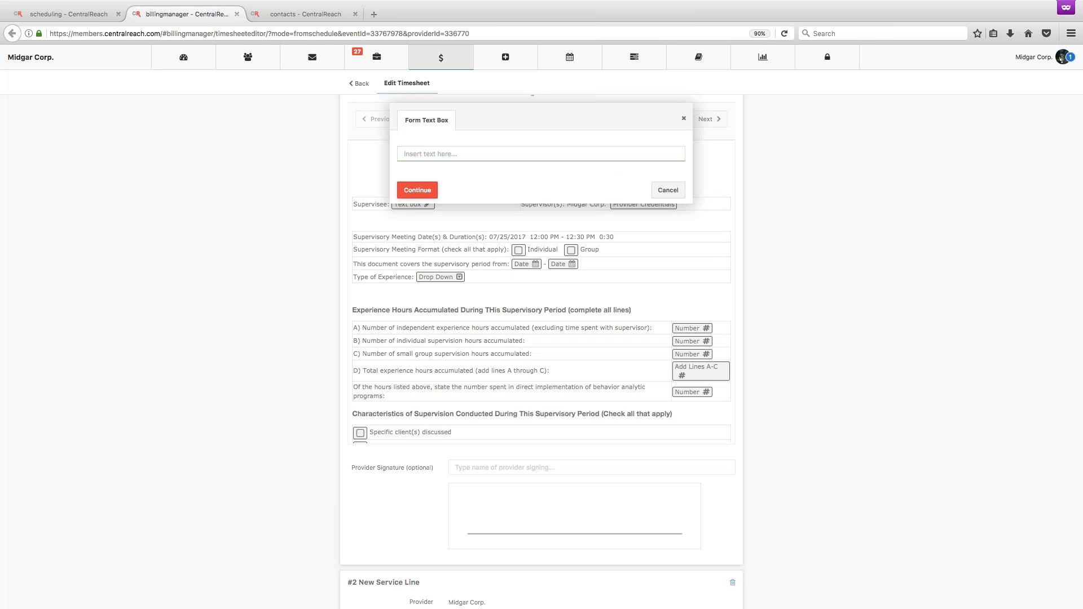
pyautogui.write('Nick')
pyautogui.click(428, 190)
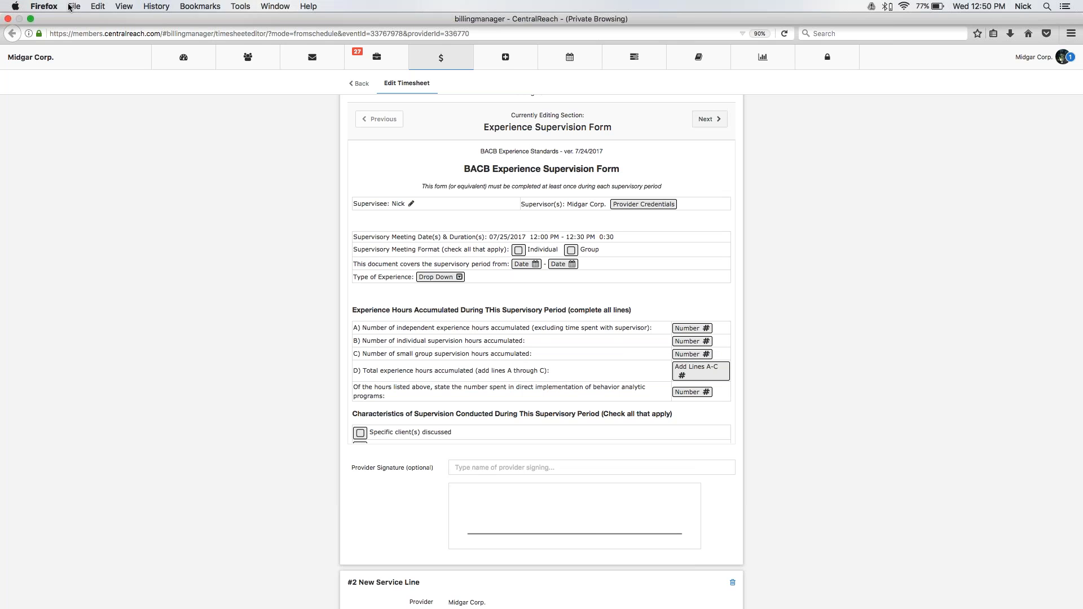
# Close the appointment details in the scheduling tab and open the BACB Experience Supervision Form template from the note template list.
pyautogui.click(64, 12)
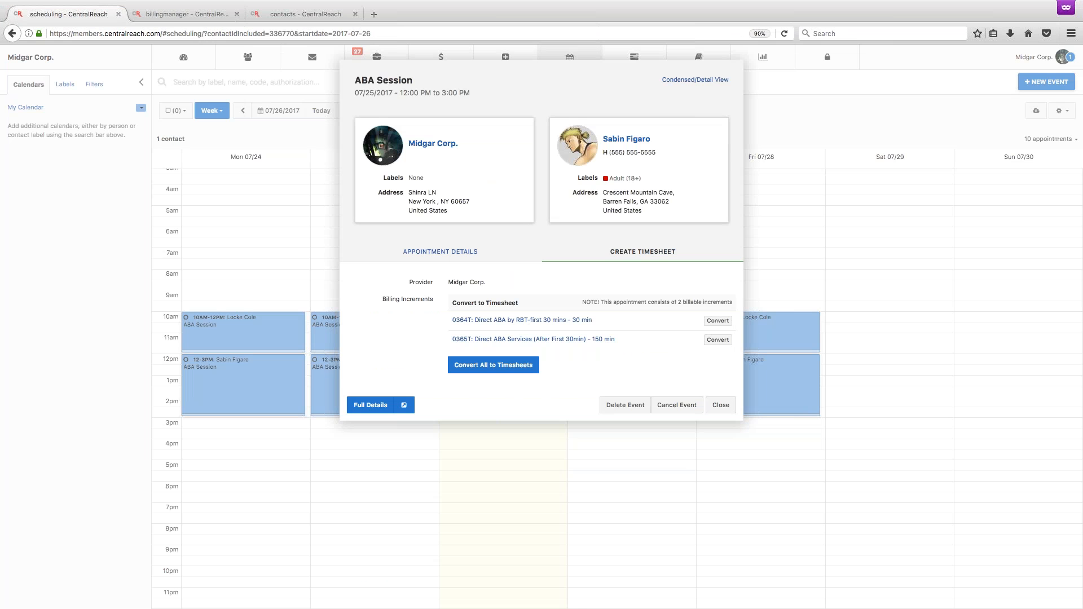
pyautogui.click(721, 405)
pyautogui.moveTo(1044, 59)
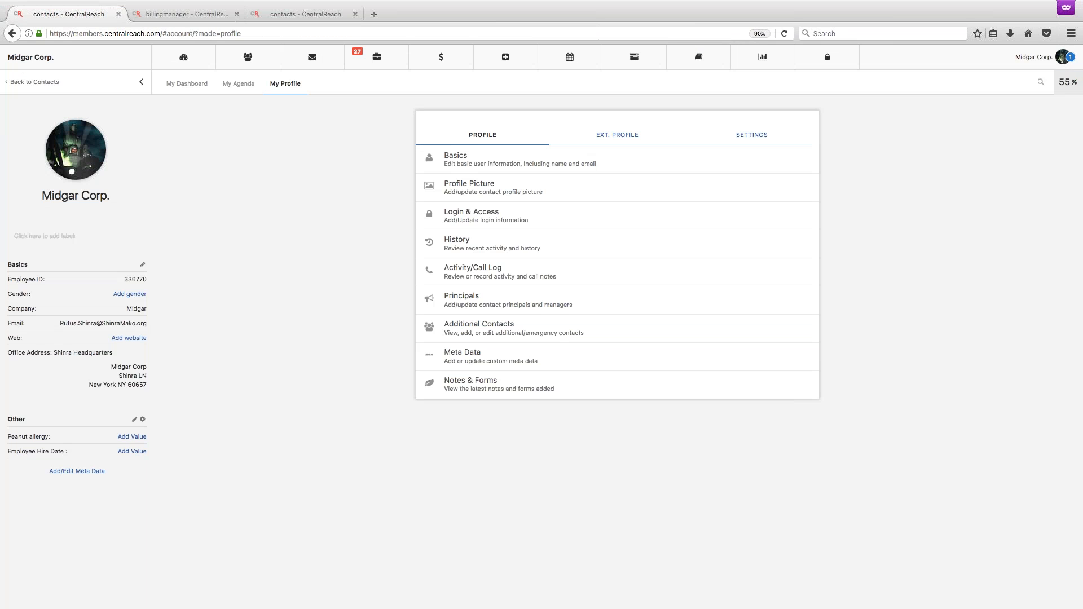
pyautogui.click(719, 137)
pyautogui.click(517, 321)
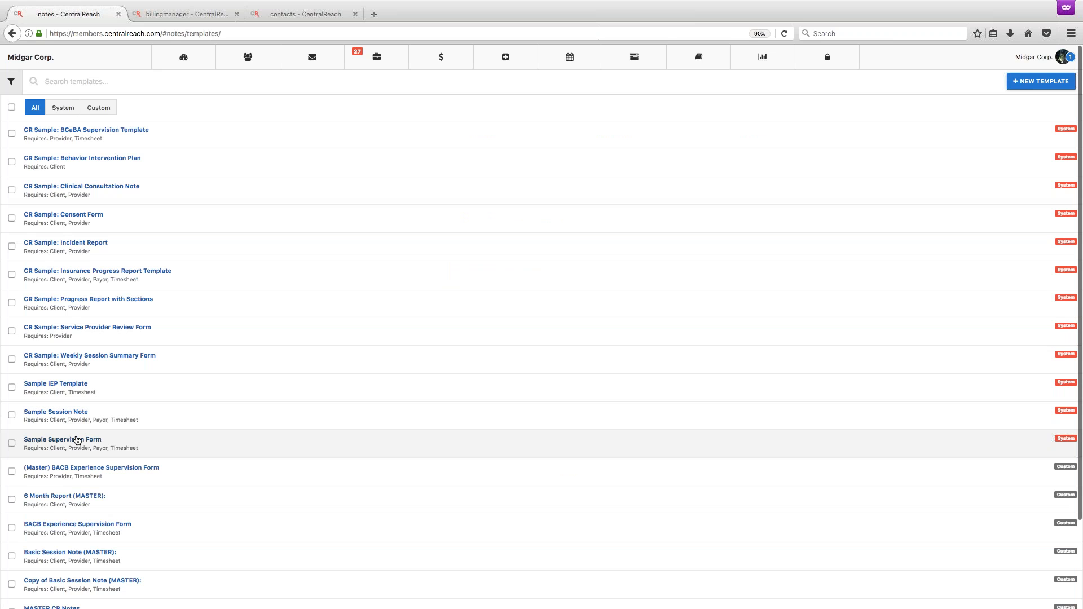
pyautogui.scroll(-2, 75, 520)
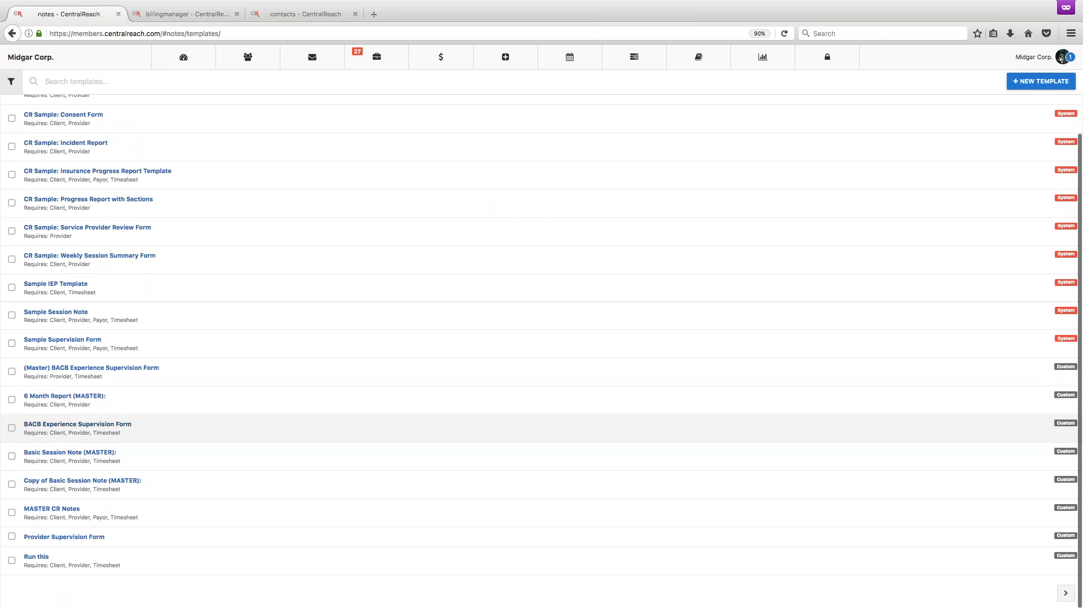
pyautogui.click(79, 424)
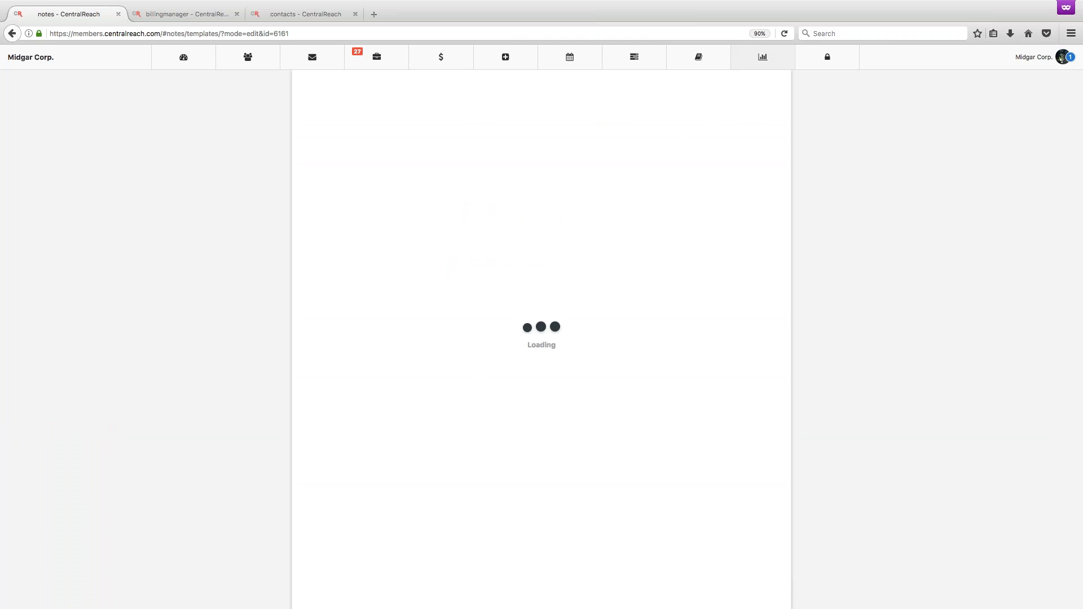
pyautogui.click(790, 36)
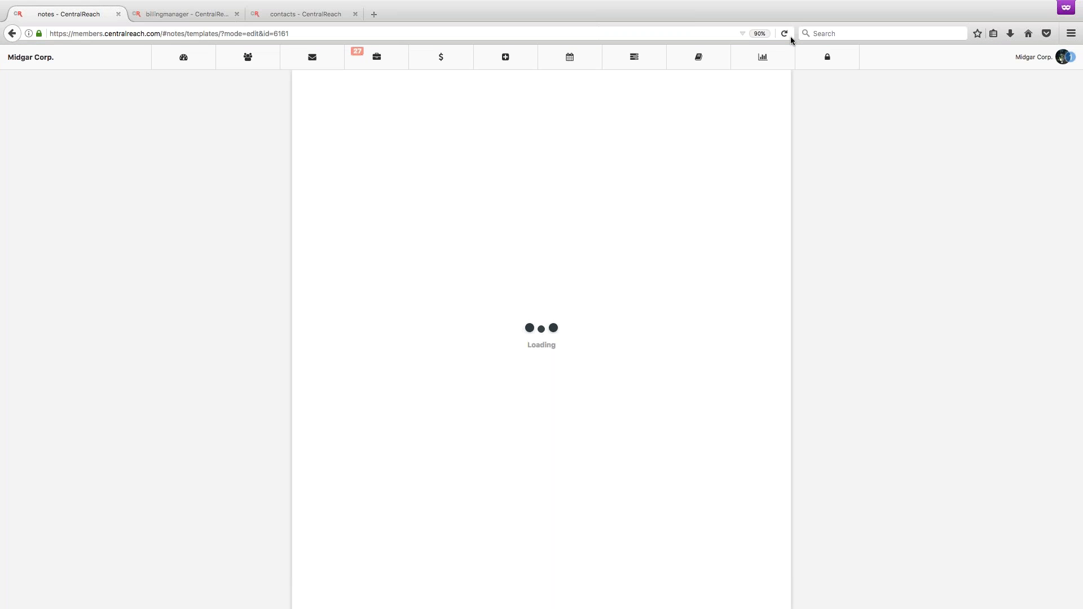
# Return to the timesheet's supervision form, mark the meeting format as Individual and set the supervisory period to 07/23/2017 - 07/29/2017.
pyautogui.click(295, 14)
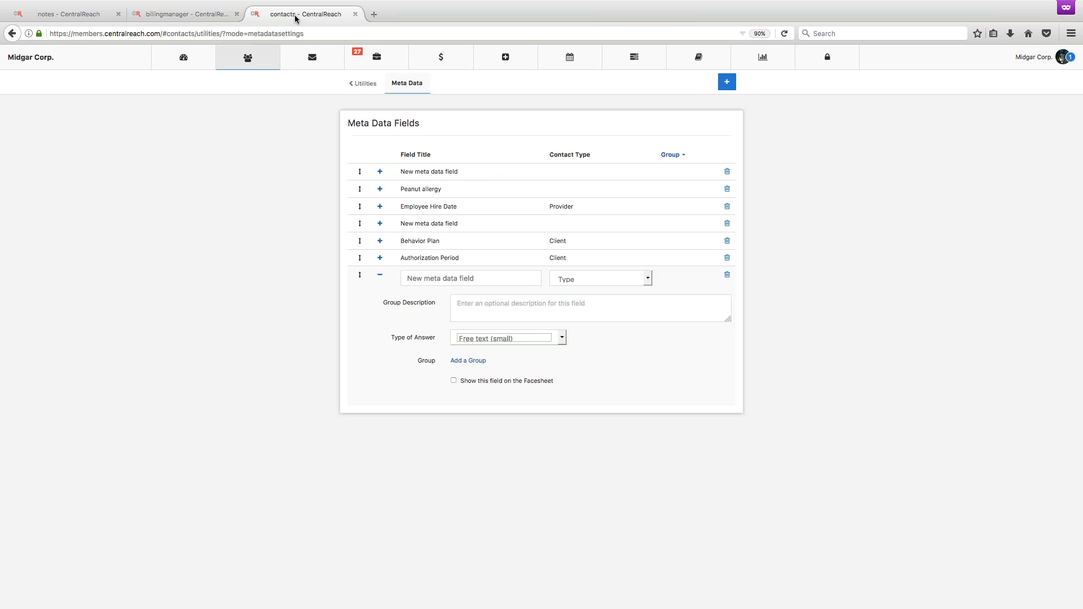
pyautogui.click(198, 14)
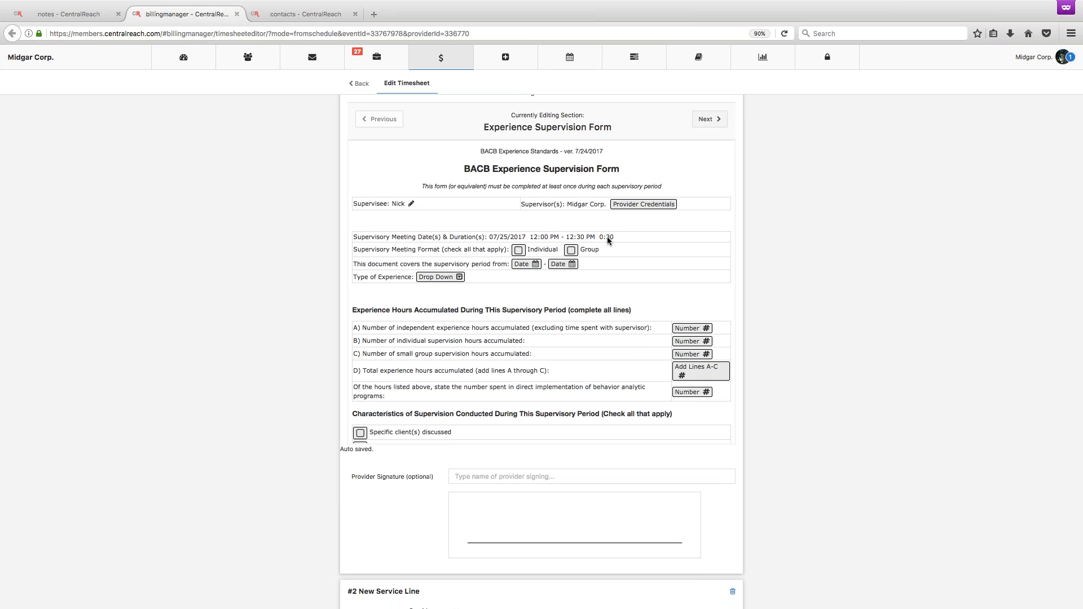
pyautogui.click(519, 250)
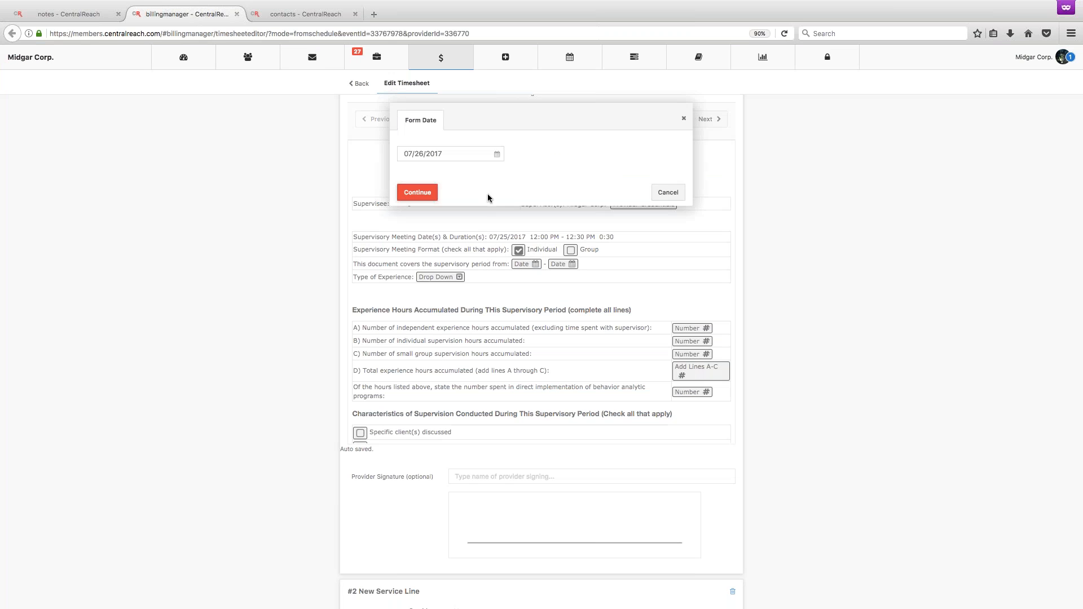
pyautogui.click(496, 150)
pyautogui.click(410, 244)
pyautogui.click(417, 193)
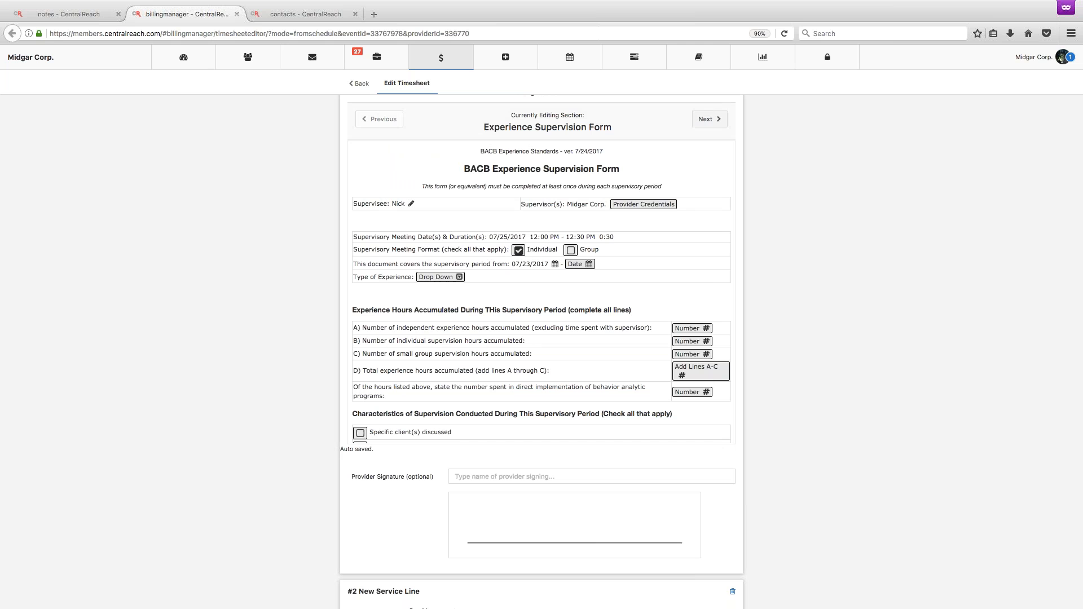
pyautogui.click(462, 154)
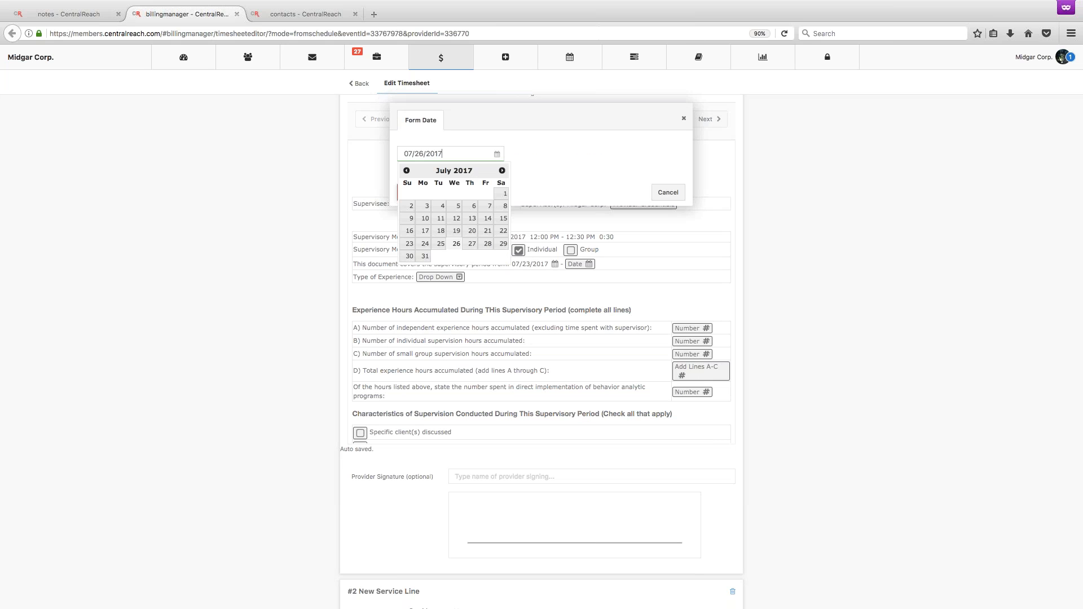
pyautogui.click(503, 244)
pyautogui.click(417, 194)
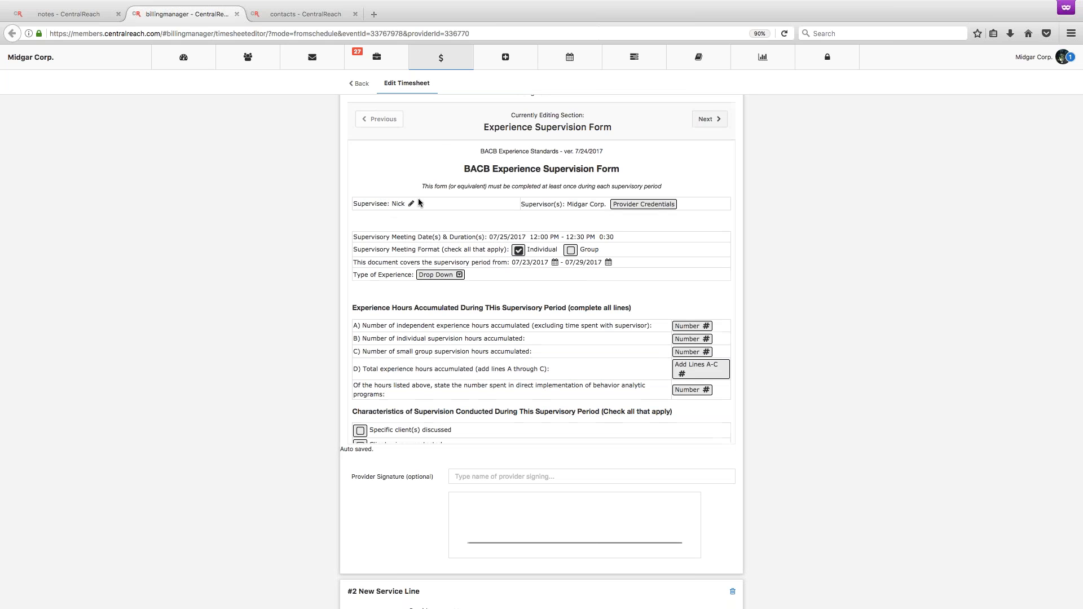
# Set the type of experience to Practicum and enter 30 independent experience hours on line A.
pyautogui.click(452, 156)
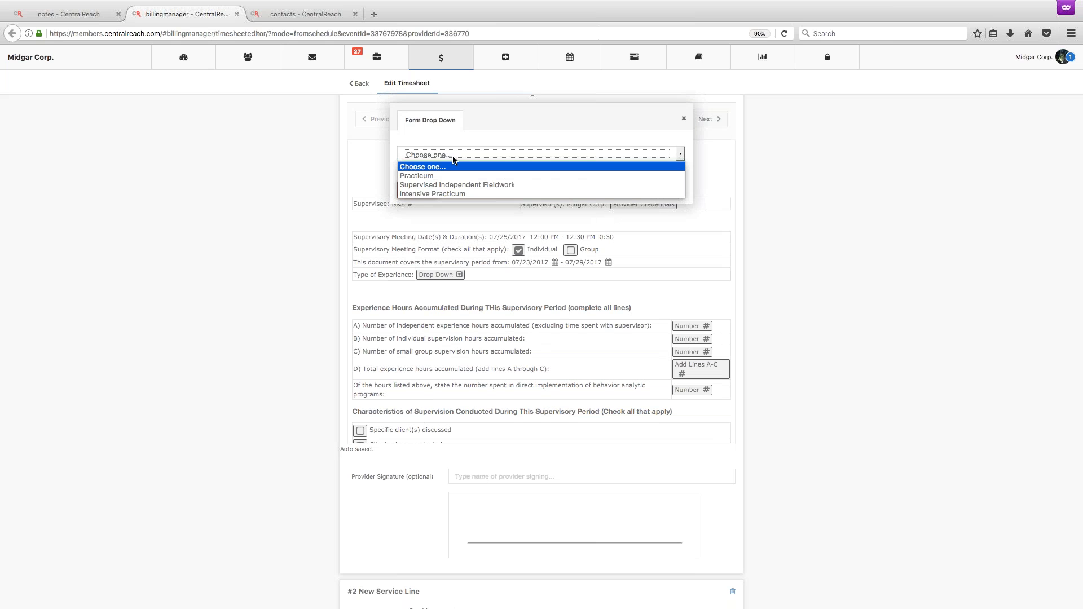
pyautogui.click(417, 175)
pyautogui.click(418, 190)
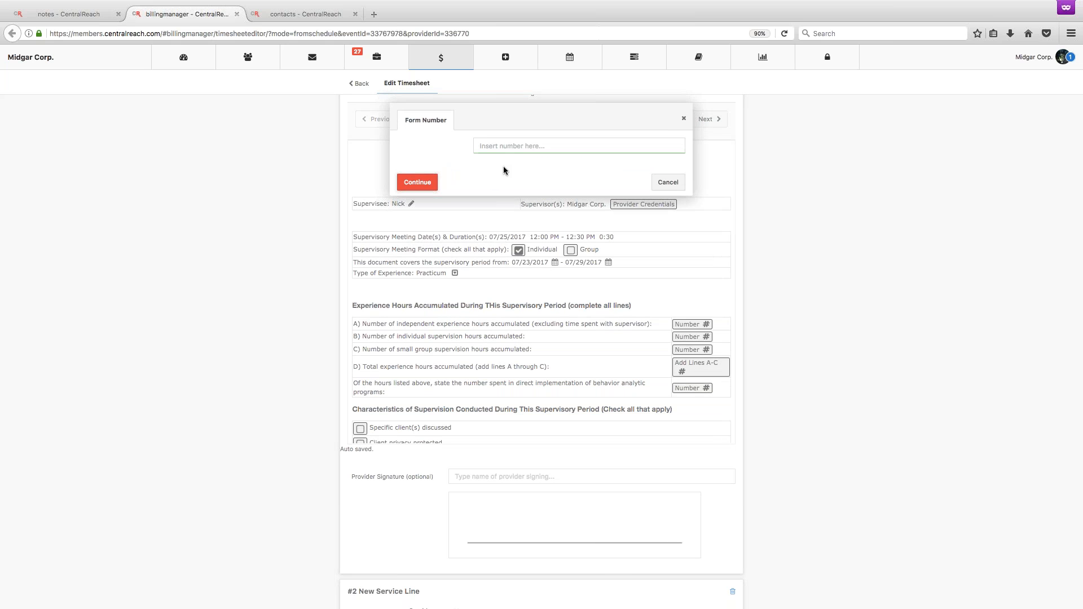
pyautogui.write('30')
pyautogui.click(417, 181)
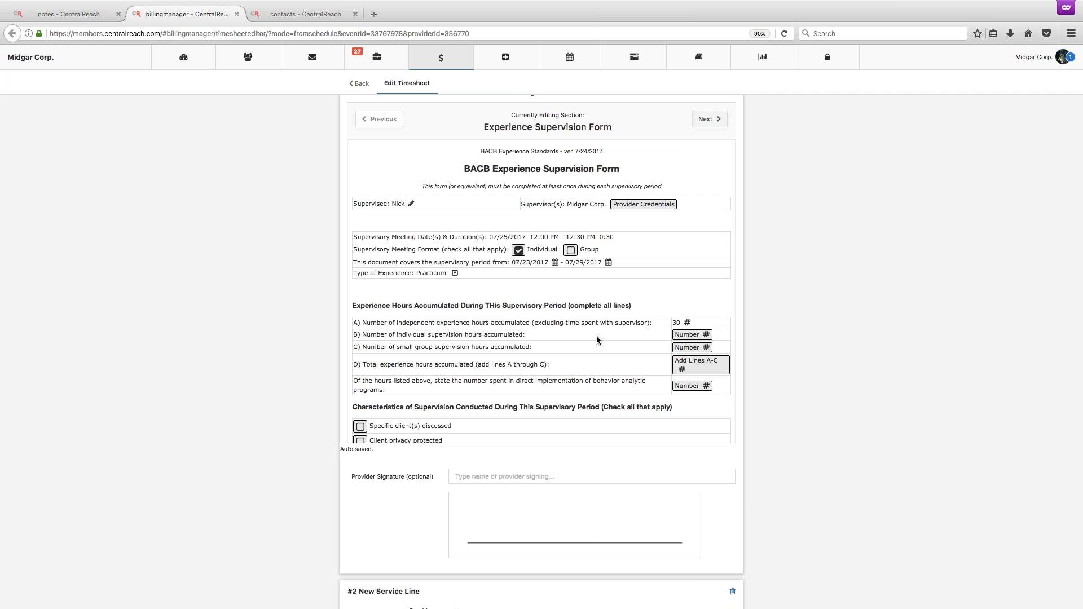
# Enter 10 as the number of hours spent in direct implementation of behavior analytic programs.
pyautogui.click(692, 368)
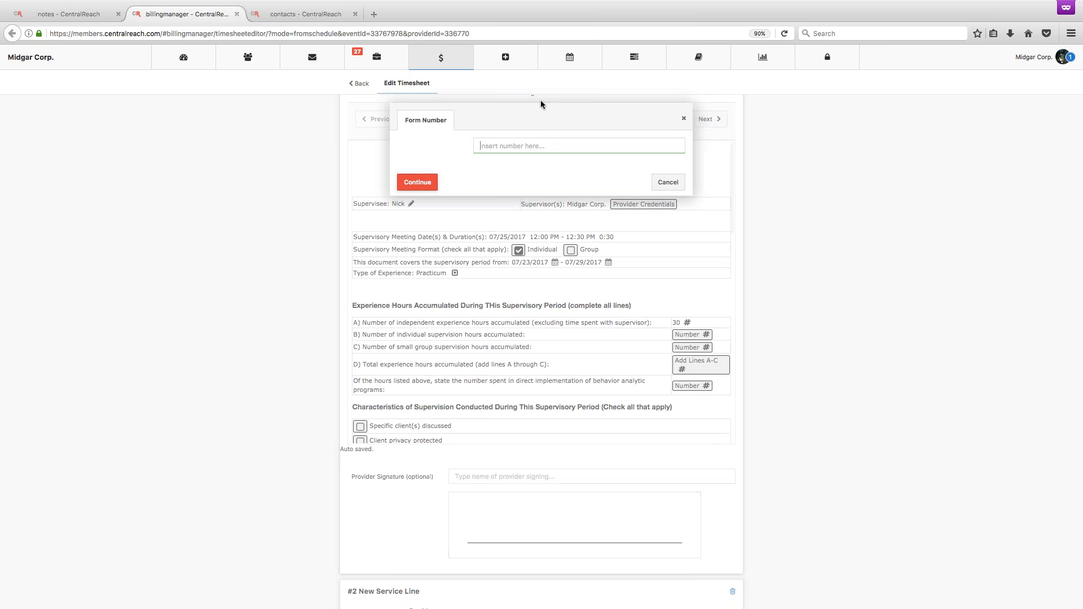
pyautogui.write('10')
pyautogui.click(422, 183)
# Check specific client(s) discussed, client privacy protected, in-person observation of supervisee, and in-person supervisory discussion & feedback as supervision characteristics.
pyautogui.scroll(-5, 422, 187)
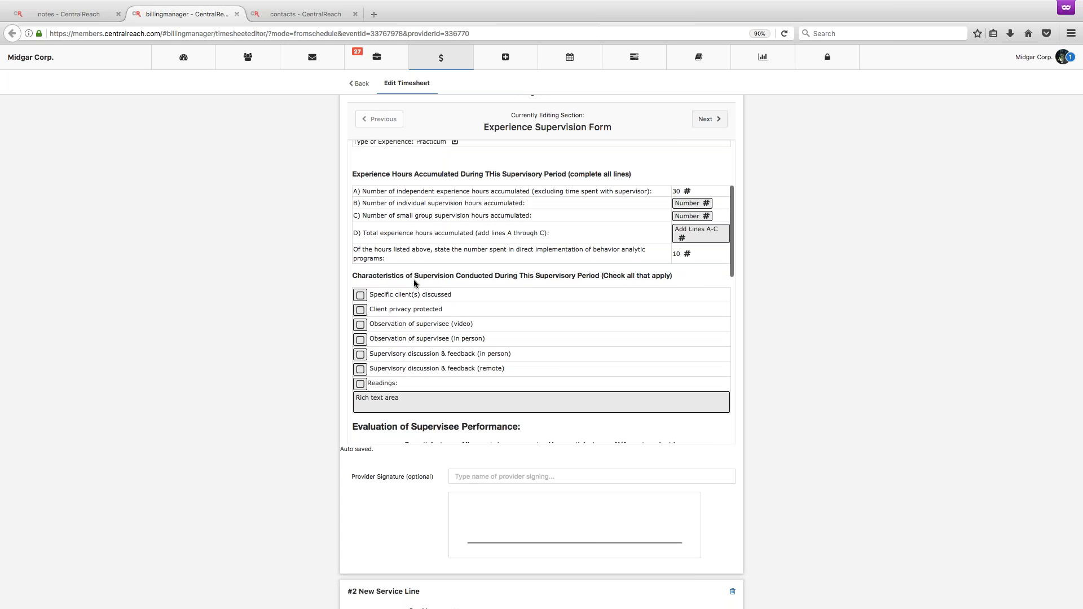
pyautogui.click(360, 295)
pyautogui.click(360, 340)
pyautogui.click(361, 310)
pyautogui.click(360, 354)
# Check Readings among the supervision characteristics and enter "Aubrey Daniels!!!" in its rich text area.
pyautogui.scroll(-2, 361, 354)
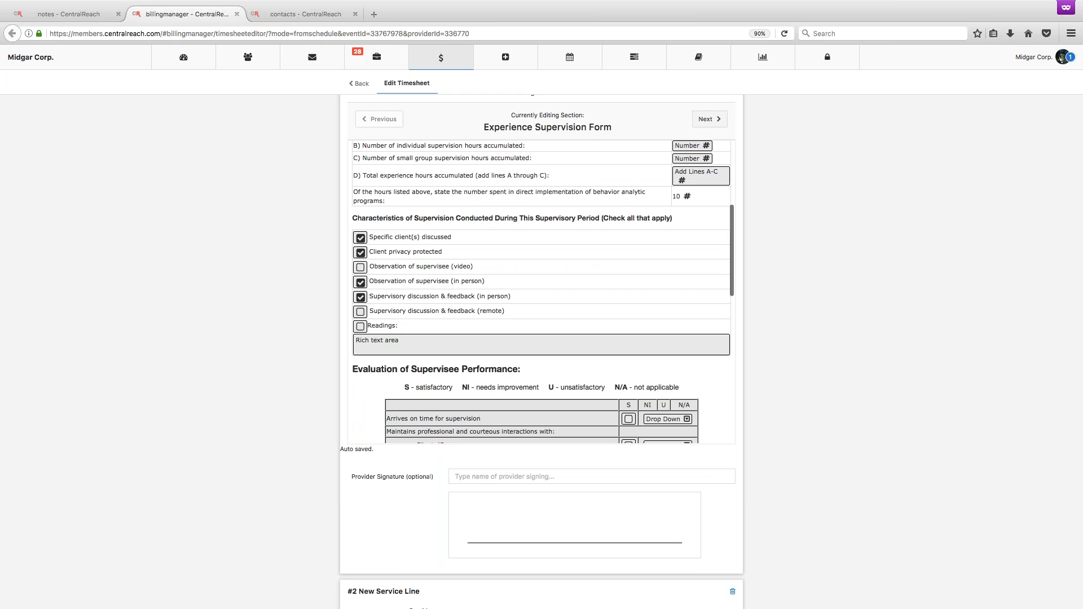
pyautogui.click(361, 327)
pyautogui.click(376, 343)
pyautogui.write('Aubrey Daniels!!!')
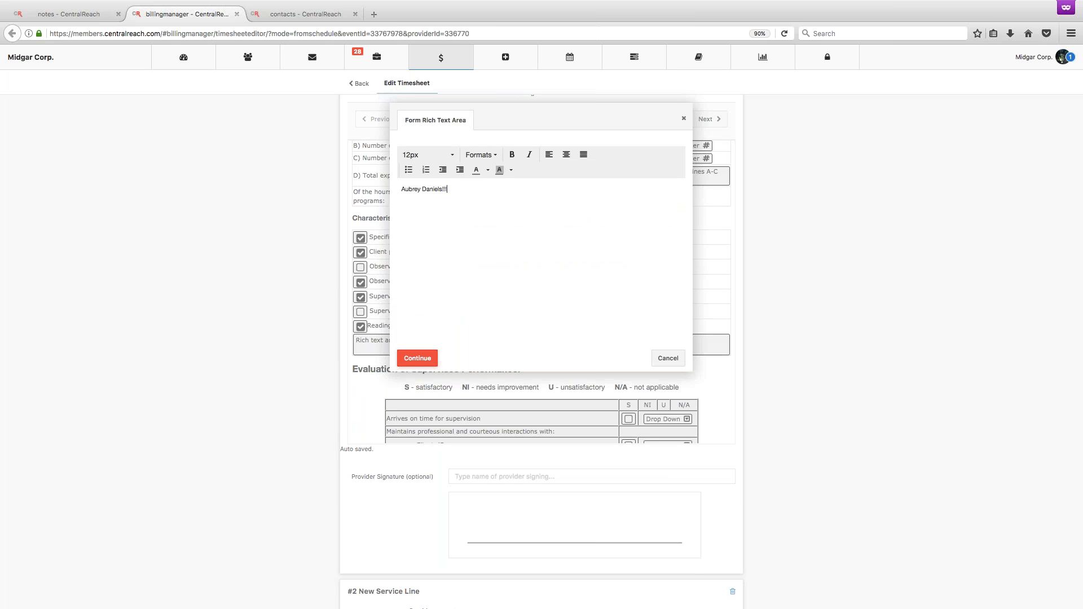
pyautogui.click(415, 357)
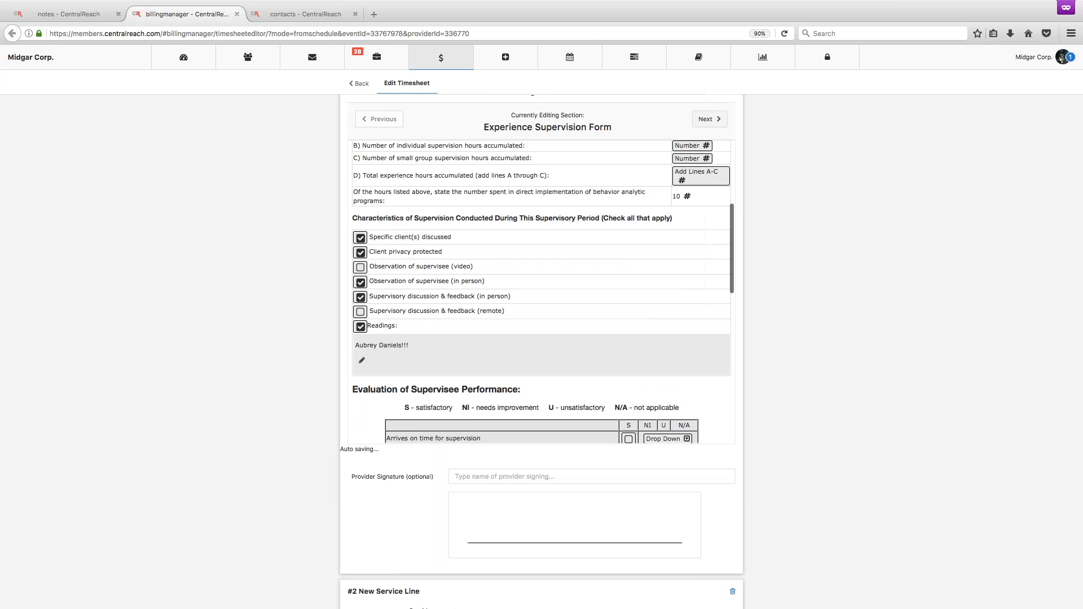
# Rate the supervisee satisfactory for arriving on time and for professional interactions with clients/consumers, other service providers and coworkers.
pyautogui.scroll(-5, 543, 292)
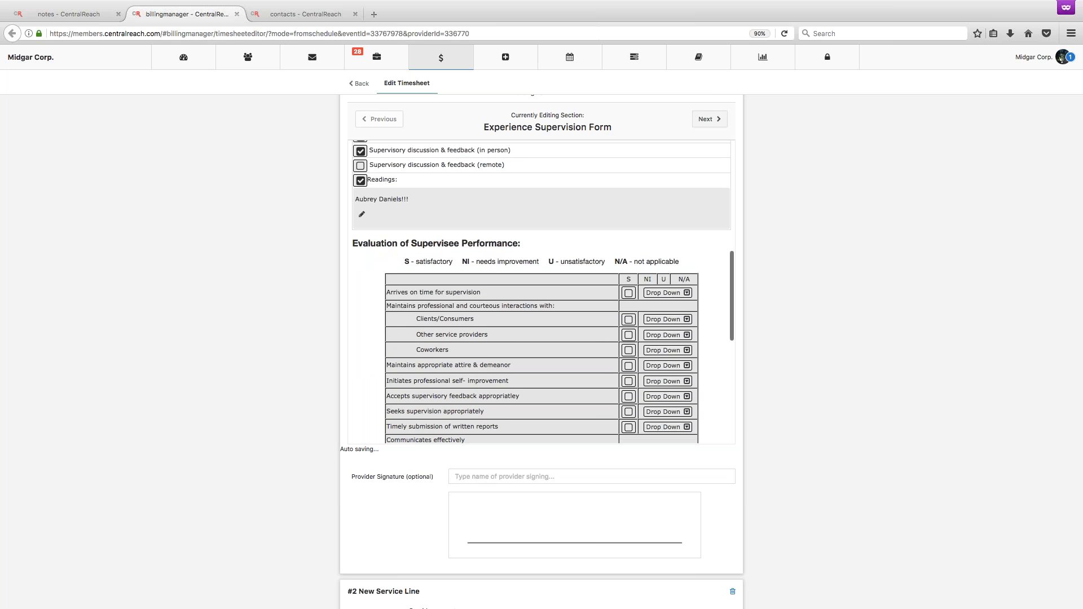
pyautogui.scroll(-1, 372, 259)
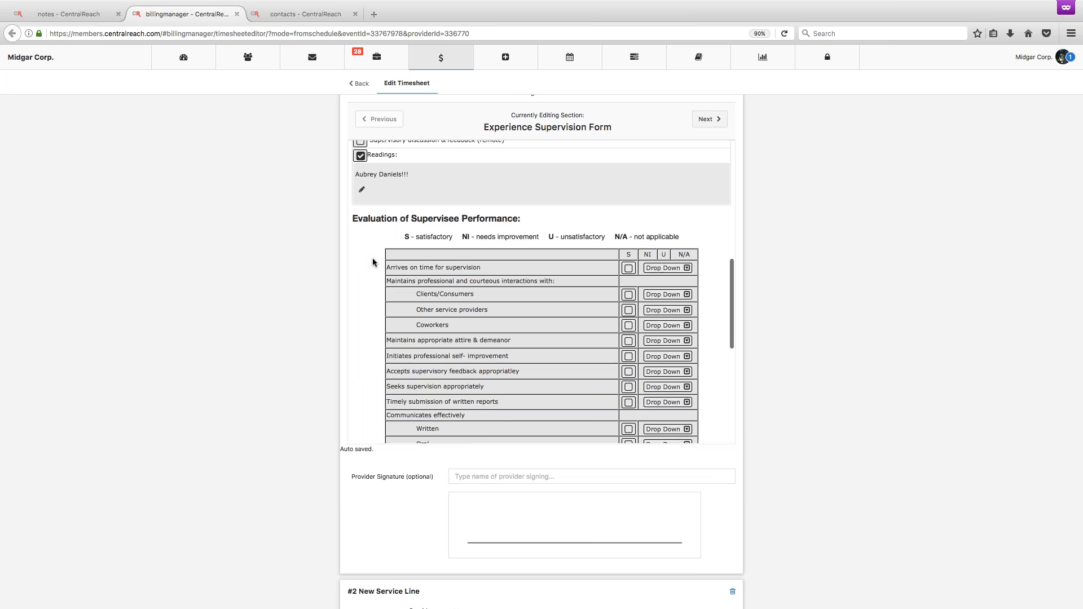
pyautogui.scroll(-1, 372, 258)
pyautogui.click(628, 243)
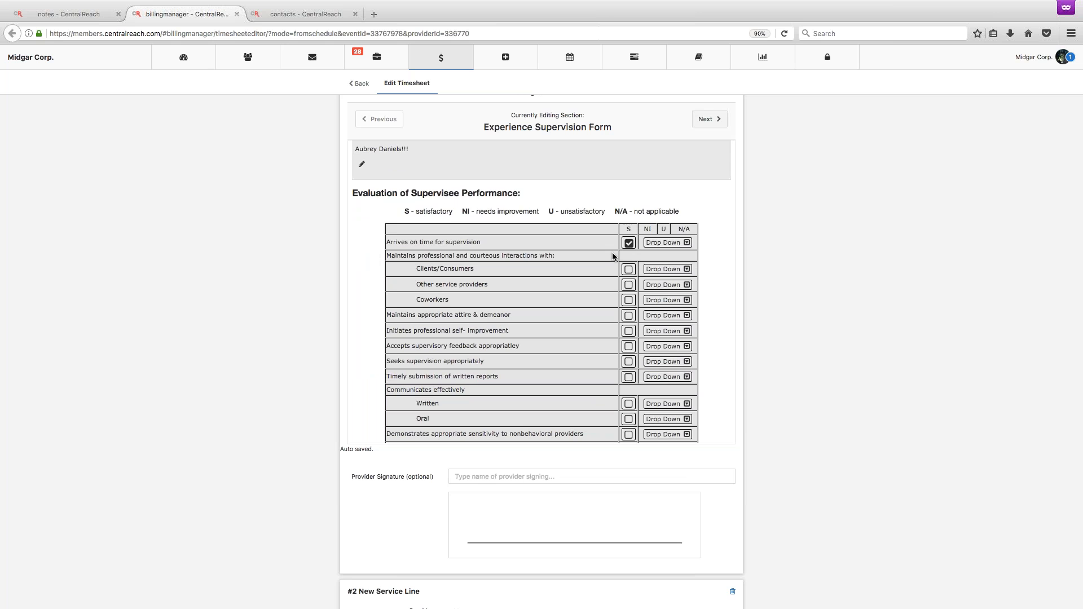
pyautogui.click(629, 269)
pyautogui.click(628, 285)
pyautogui.click(629, 300)
# Rate "Maintains appropriate attire & demeanor" as Needs Improvement in the supervisee performance evaluation.
pyautogui.click(656, 315)
pyautogui.click(523, 157)
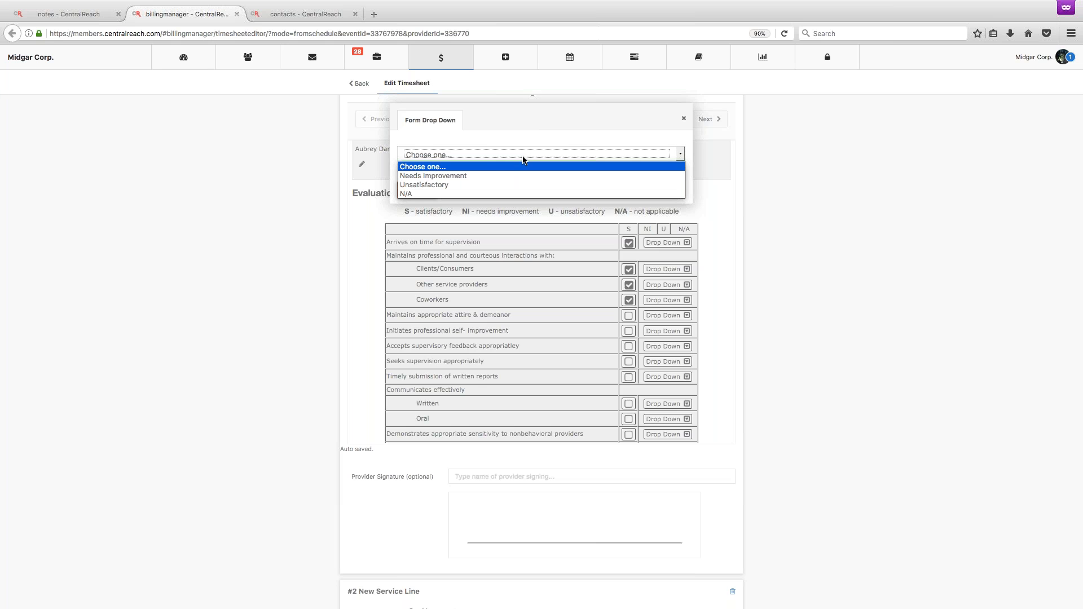
pyautogui.click(475, 176)
pyautogui.click(417, 191)
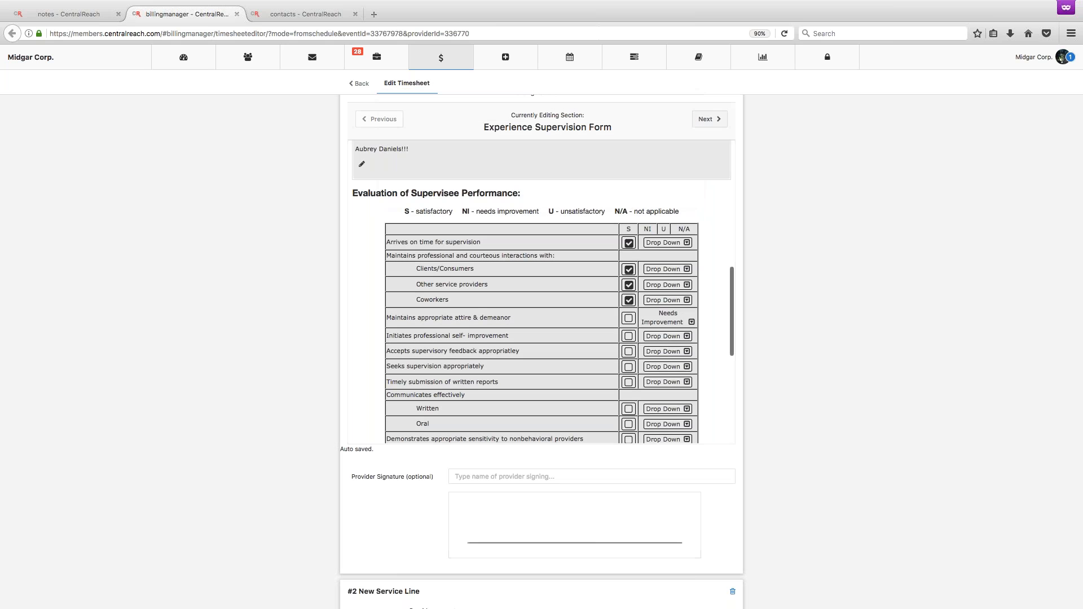
# Rate the supervisee's written and oral communication as satisfactory.
pyautogui.scroll(-3, 606, 313)
pyautogui.click(629, 319)
pyautogui.click(628, 335)
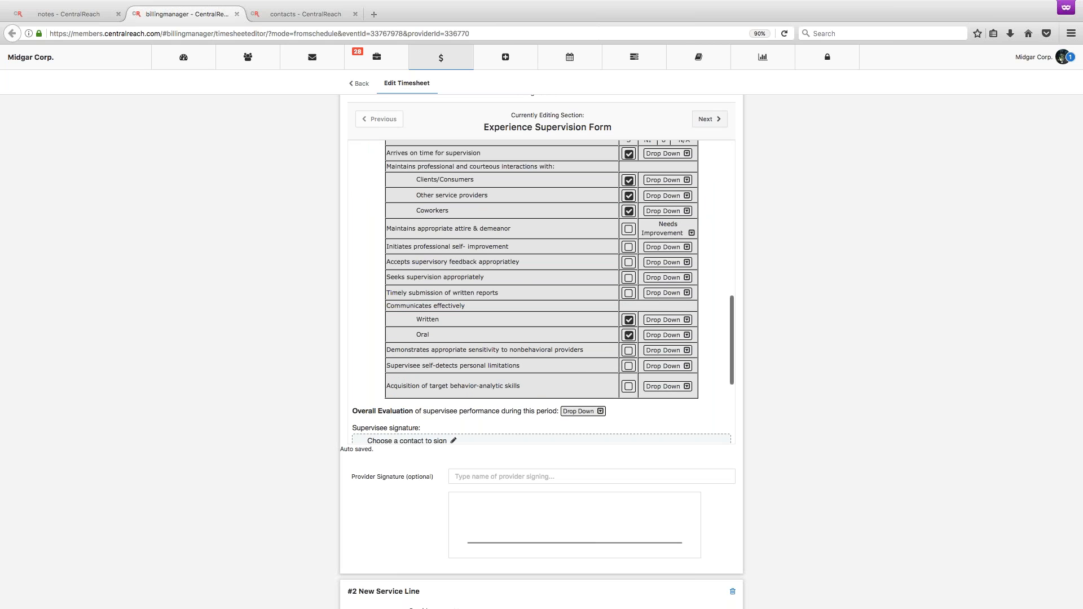
# Try to assign the supervisee signature to another provider by searching for two provider names.
pyautogui.scroll(-5, 500, 280)
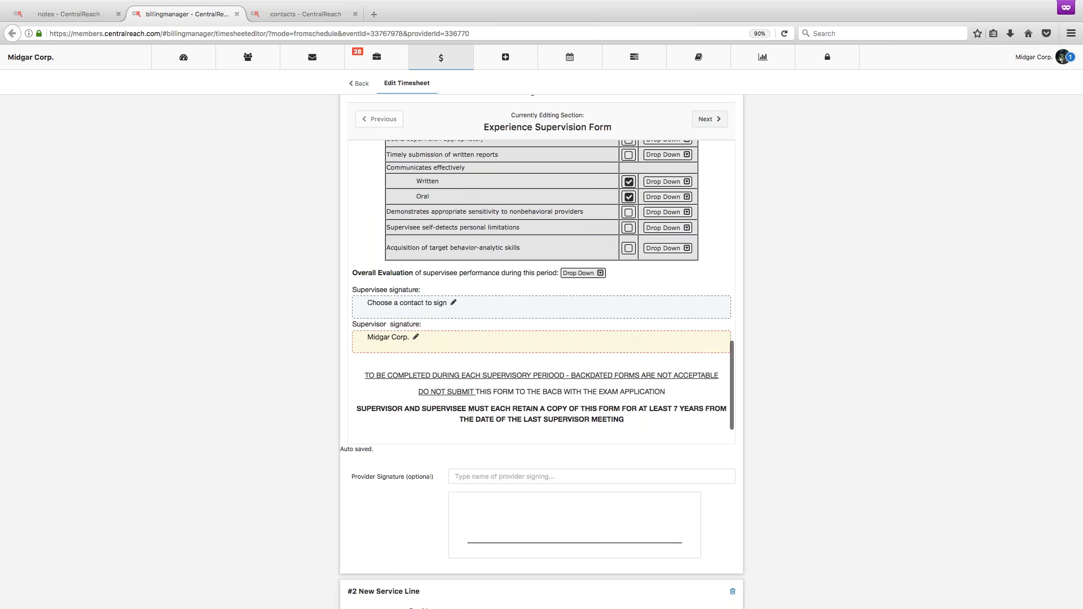
pyautogui.click(388, 304)
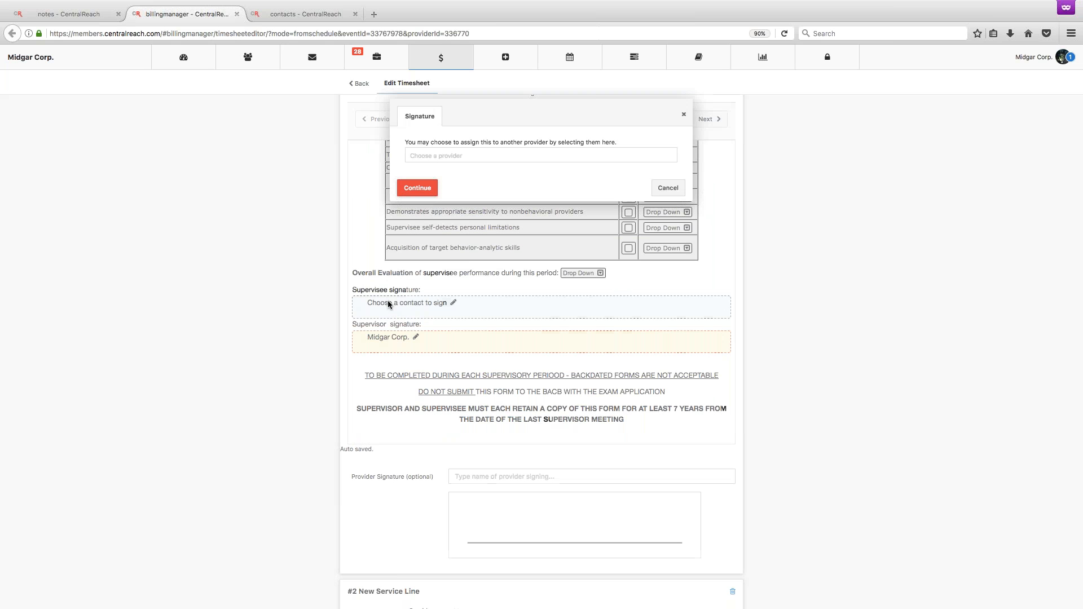
pyautogui.click(446, 160)
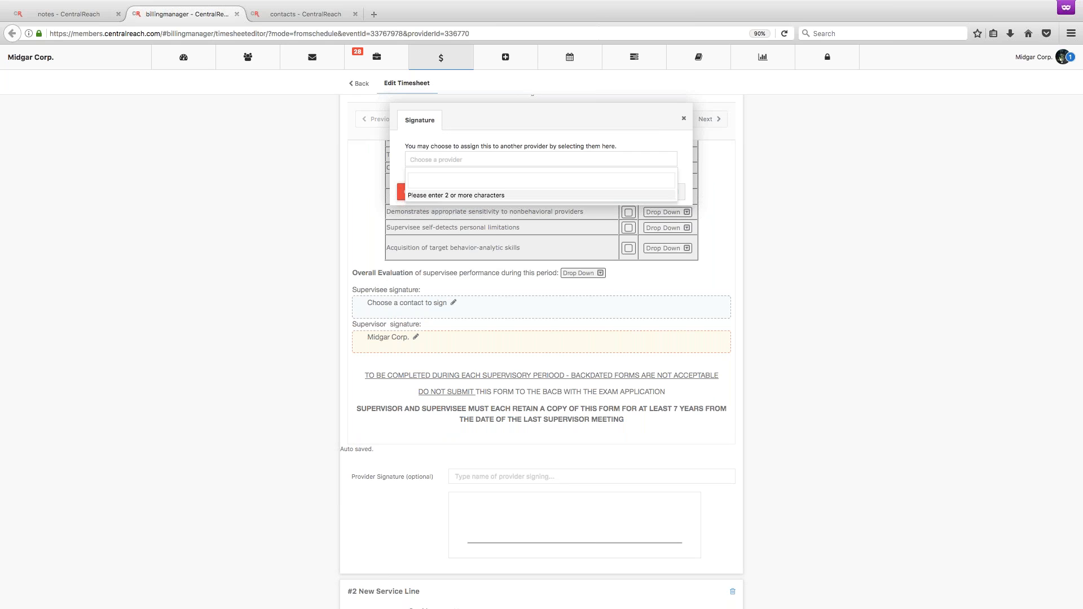
pyautogui.write('cloud')
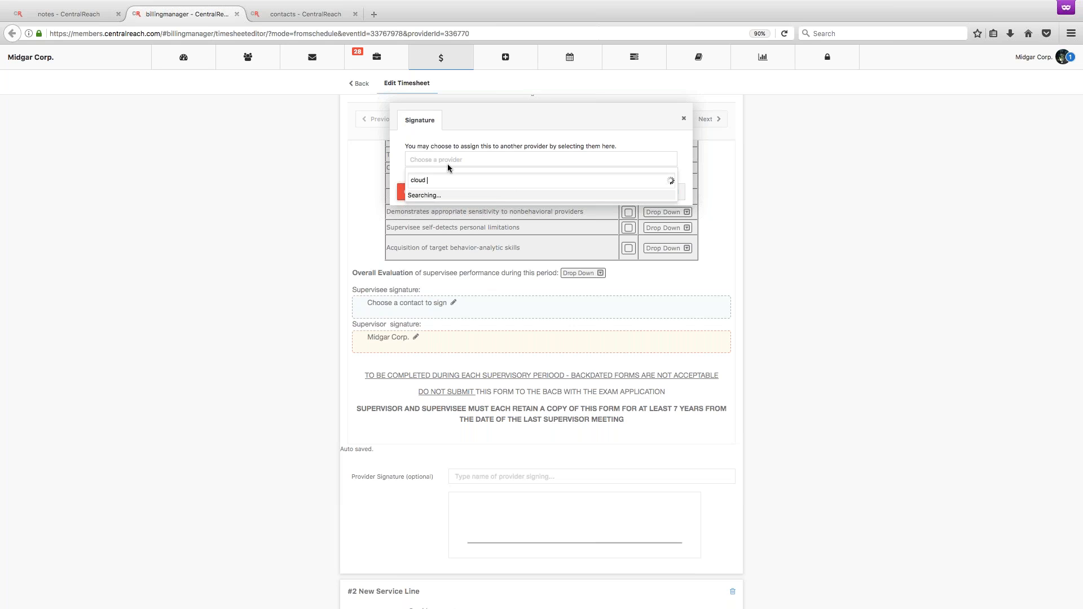
pyautogui.press('super+a')
pyautogui.press('BackSpace')
pyautogui.write('aerith')
pyautogui.click(362, 196)
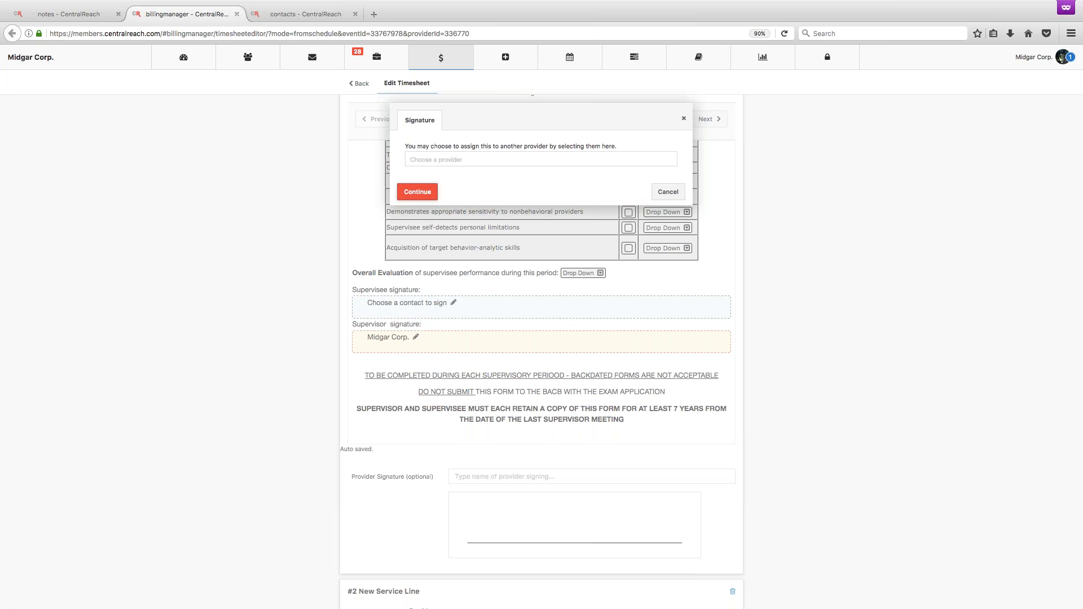
# Switch to the note template and replace the Service End Time field in the meeting dates row with the multiple-services End Time field.
pyautogui.click(281, 14)
pyautogui.click(202, 15)
pyautogui.click(73, 14)
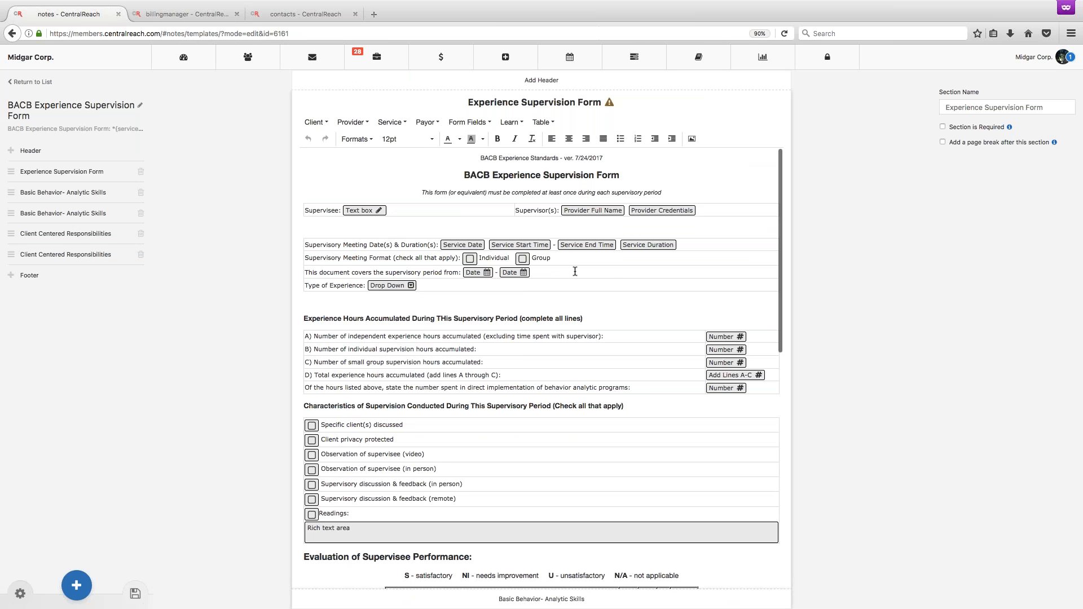
pyautogui.click(540, 248)
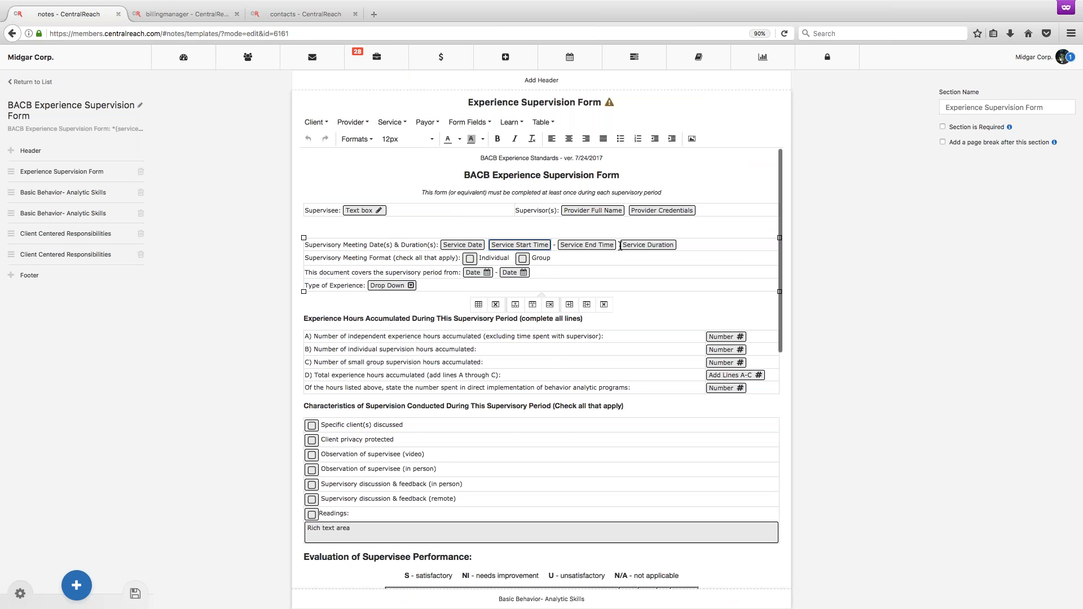
pyautogui.click(679, 245)
pyautogui.press('BackSpace')
pyautogui.press('BackSpace')
pyautogui.press('BackSpace')
pyautogui.click(391, 122)
pyautogui.moveTo(409, 153)
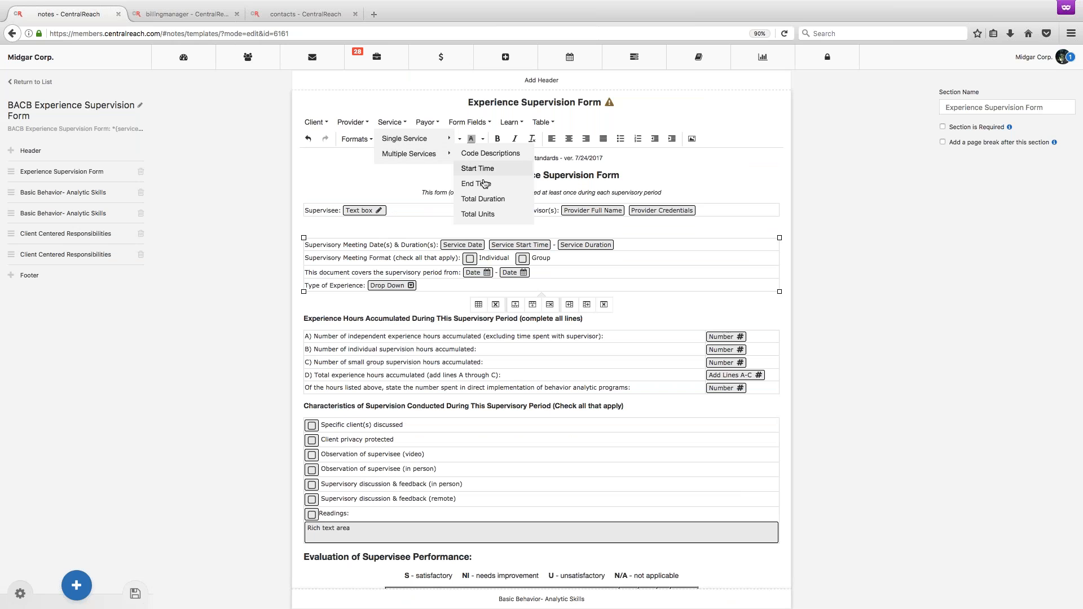
pyautogui.click(478, 183)
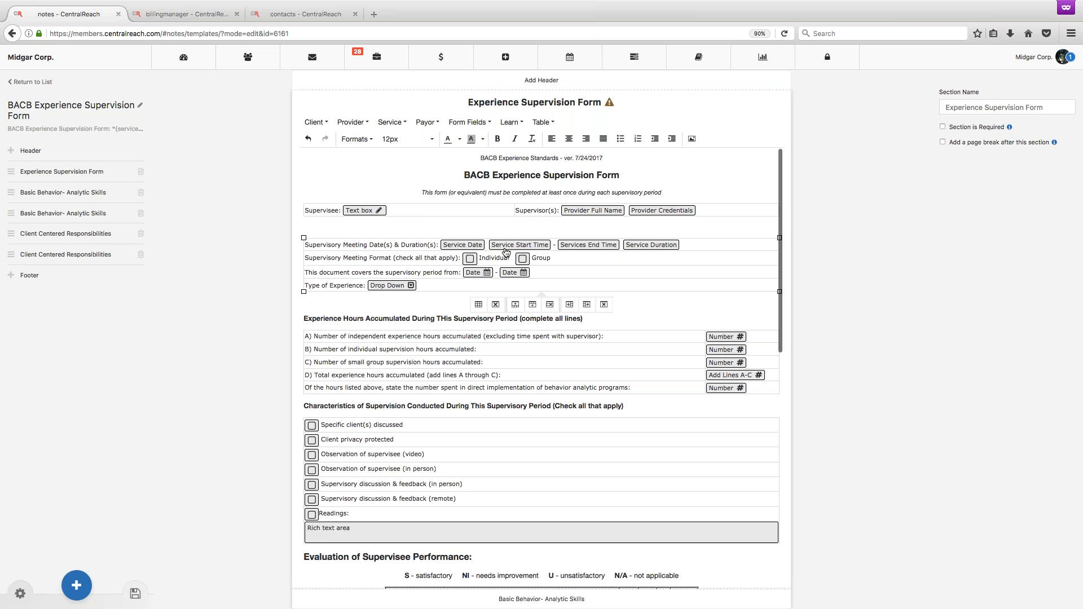
# Go back to the timesheet, search again for a provider for the supervisee signature, and cancel the assignment.
pyautogui.click(214, 16)
pyautogui.click(486, 160)
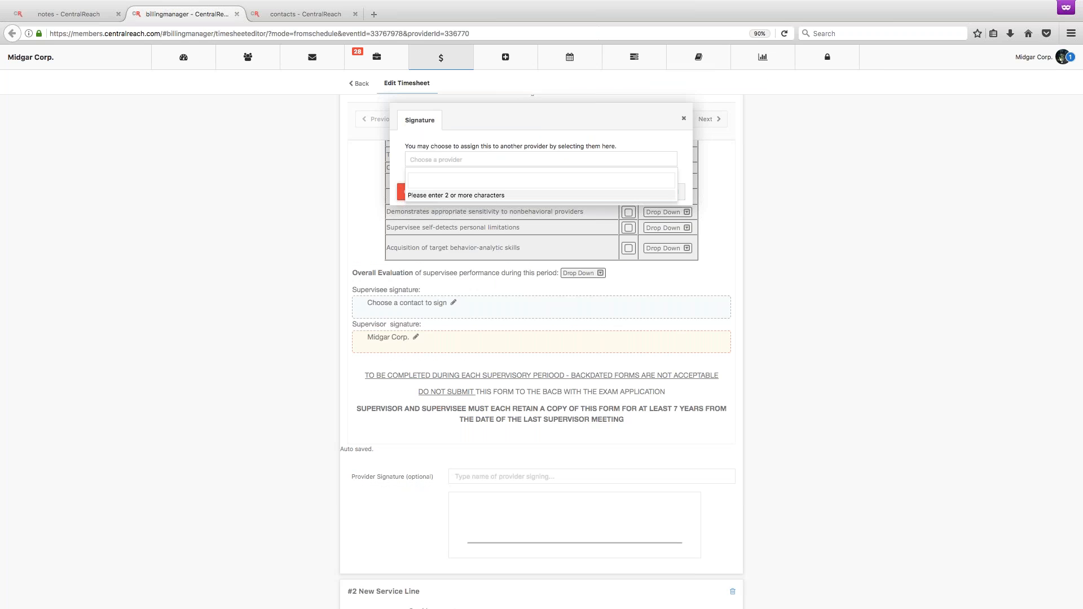
pyautogui.write('aerith')
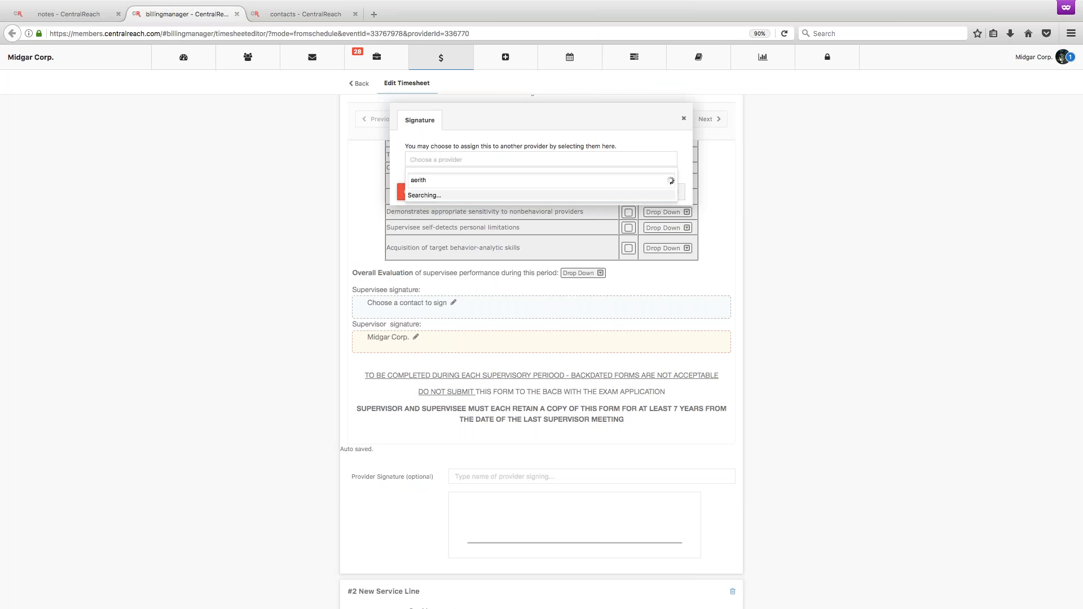
pyautogui.click(597, 249)
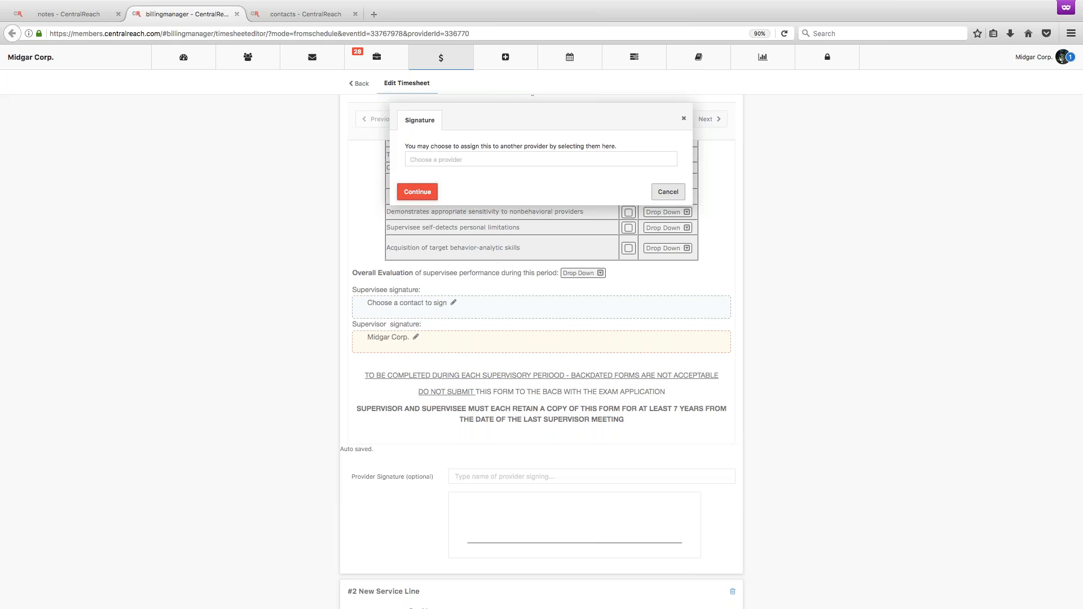
pyautogui.click(668, 192)
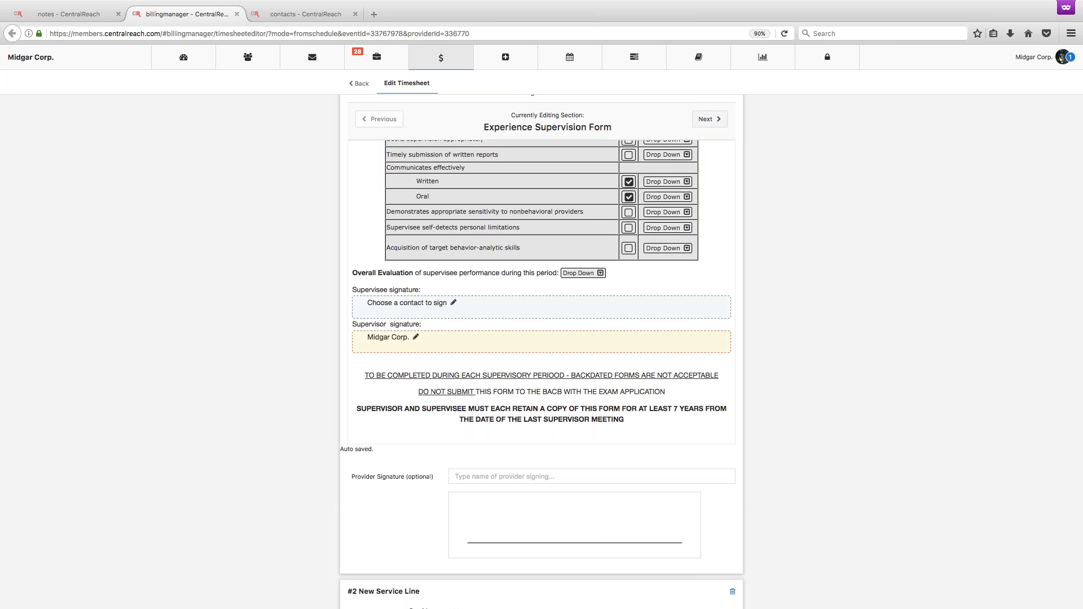
# Advance to the first Basic Behavior-Analytic Skills section and check measurement skills A-01 through A-05.
pyautogui.scroll(-2, 542, 292)
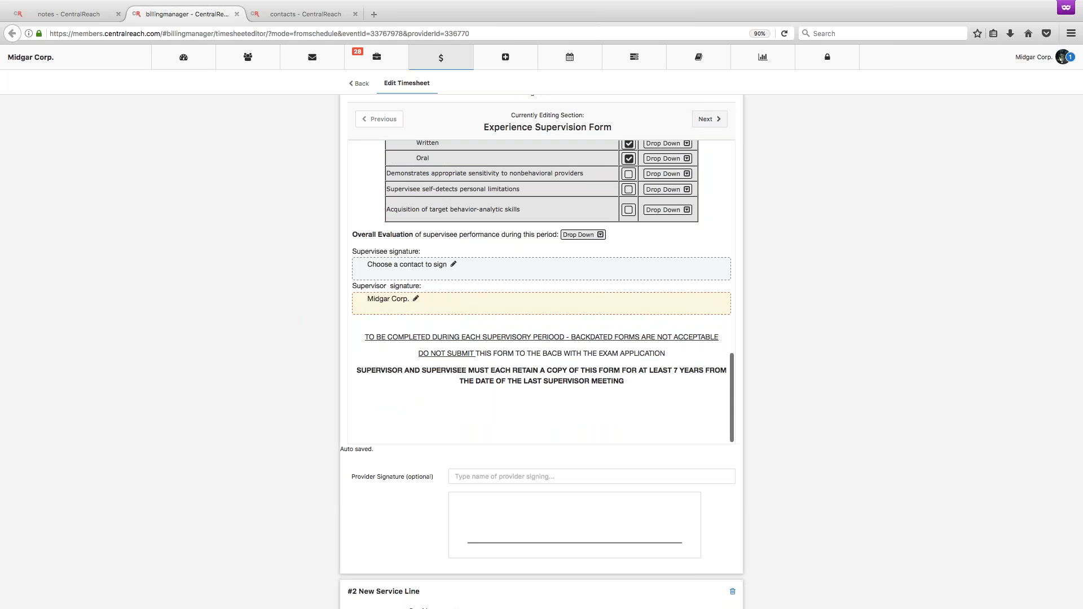
pyautogui.scroll(5, 541, 339)
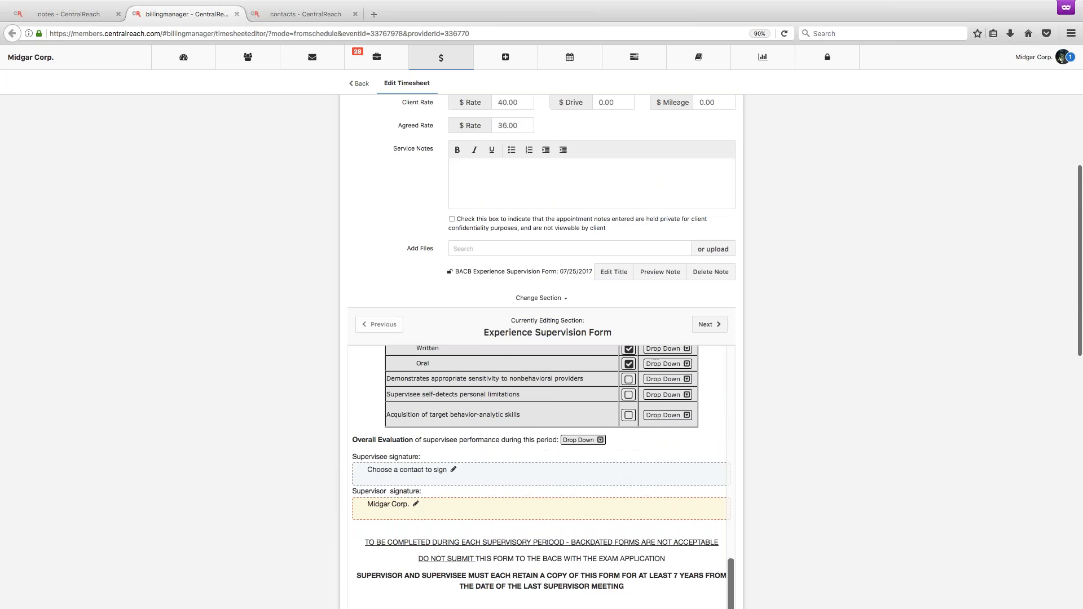
pyautogui.scroll(-4, 796, 271)
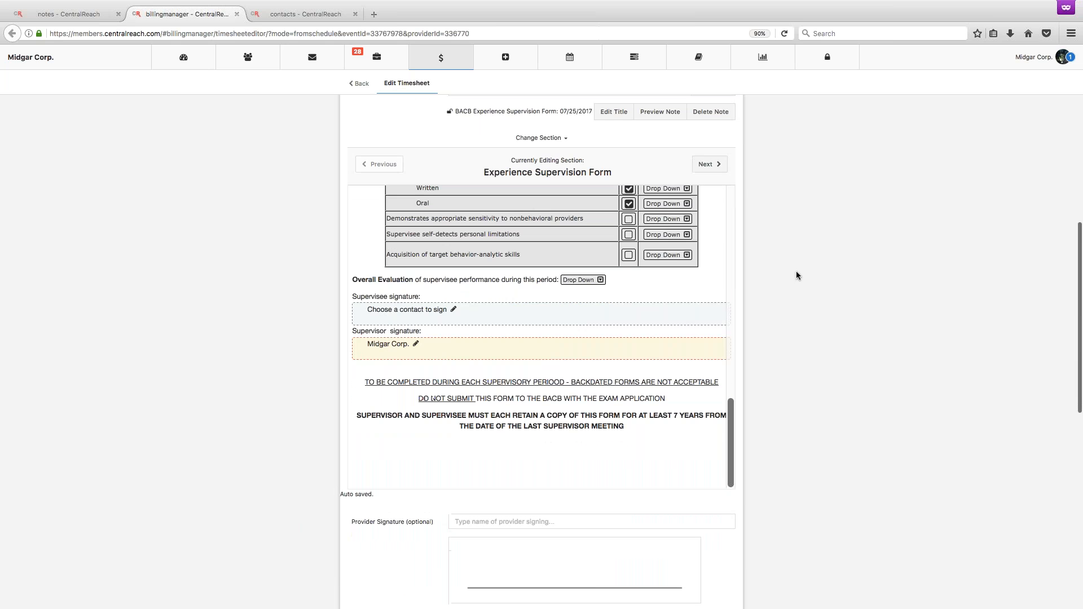
pyautogui.click(710, 165)
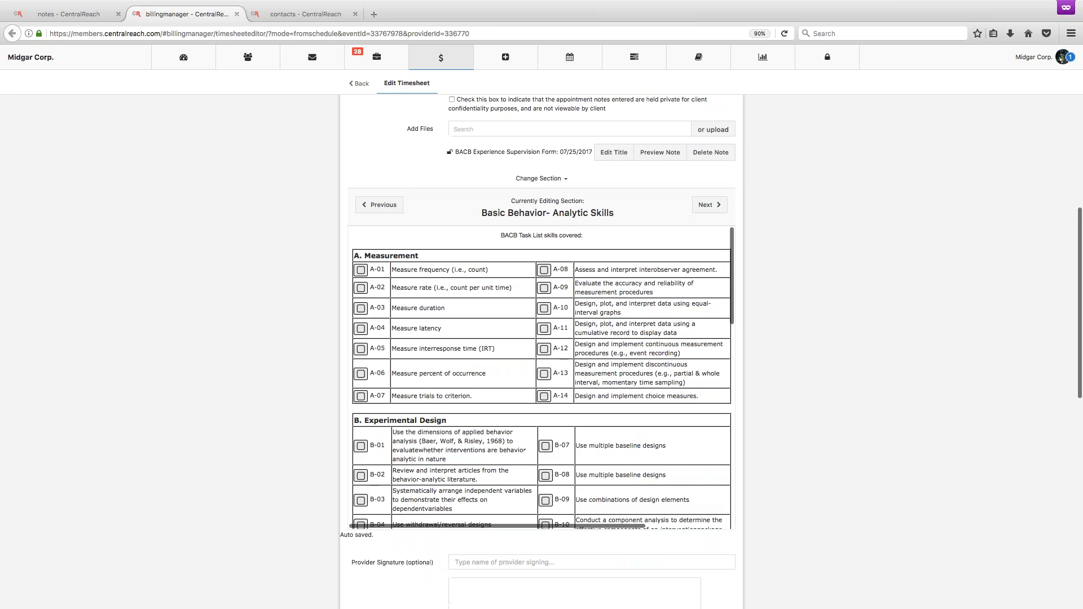
pyautogui.click(361, 272)
pyautogui.click(361, 289)
pyautogui.click(361, 308)
pyautogui.click(361, 329)
pyautogui.click(361, 349)
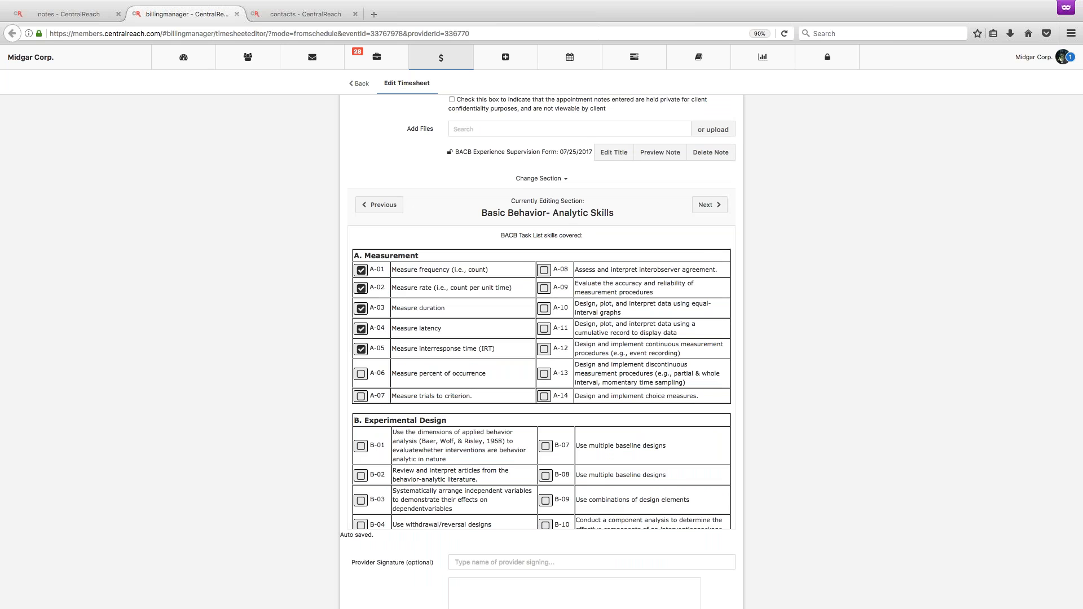
# Advance to the second Basic Behavior-Analytic Skills section and check experimental design skill B-07, Use multiple baseline designs.
pyautogui.scroll(-10, 541, 378)
pyautogui.scroll(-6, 544, 377)
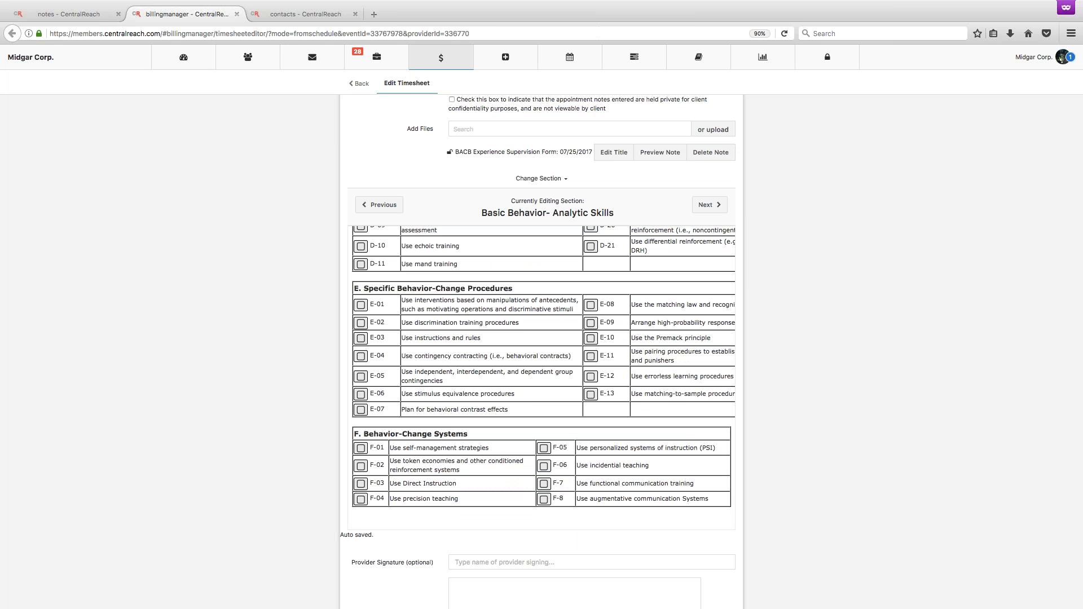
pyautogui.click(709, 207)
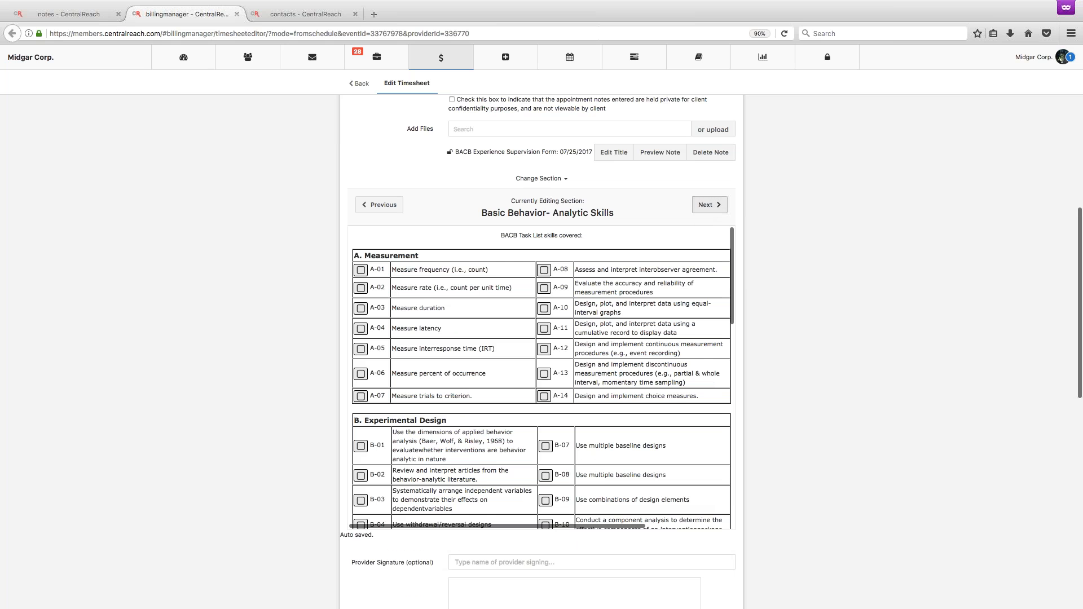
pyautogui.scroll(-2, 542, 378)
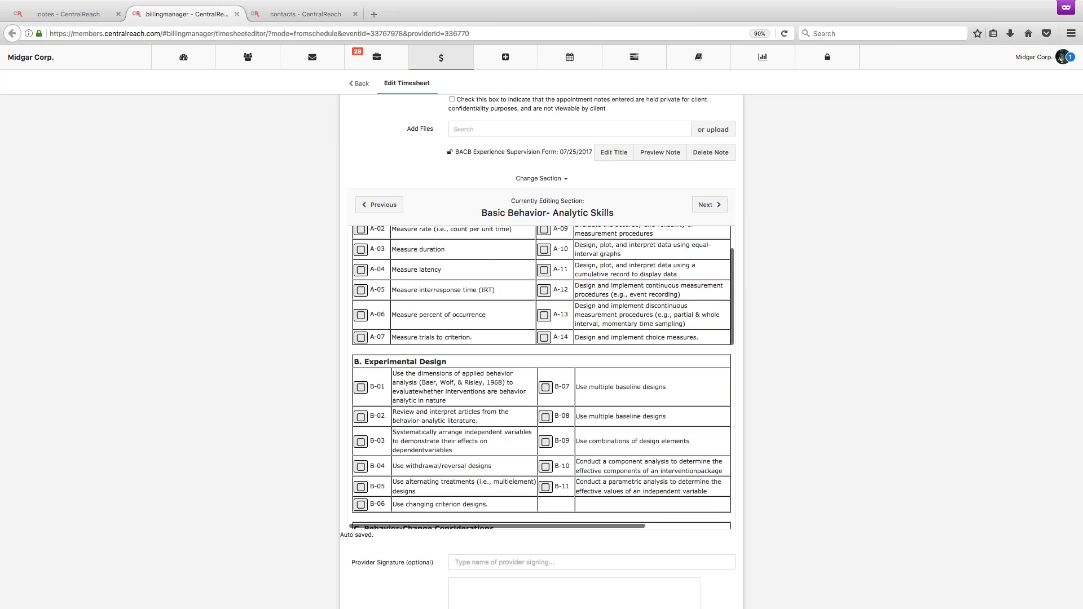
pyautogui.click(545, 387)
pyautogui.scroll(-1, 510, 431)
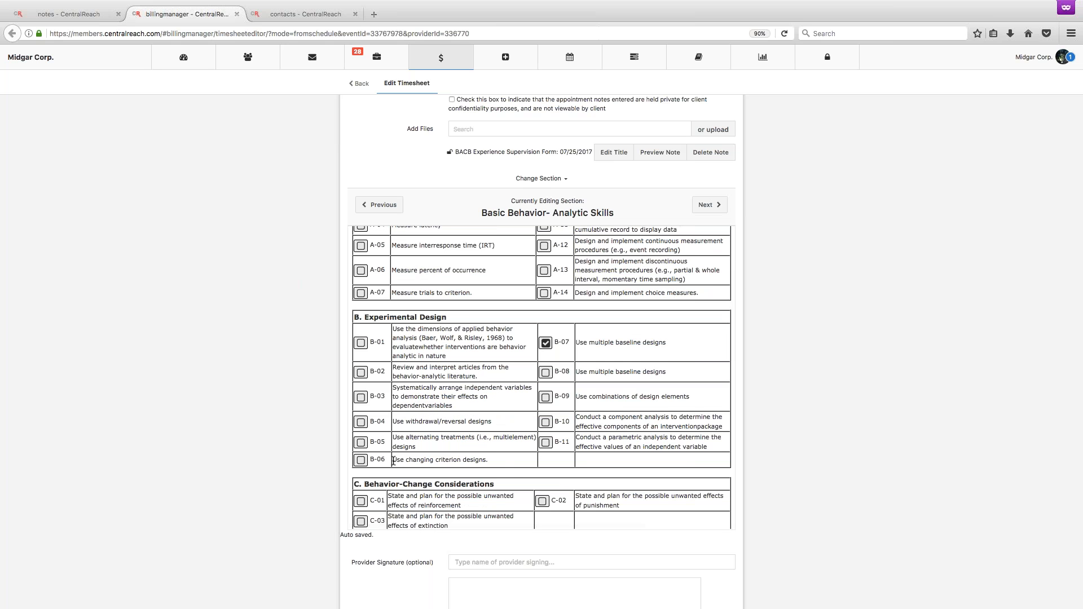
pyautogui.scroll(-8, 393, 461)
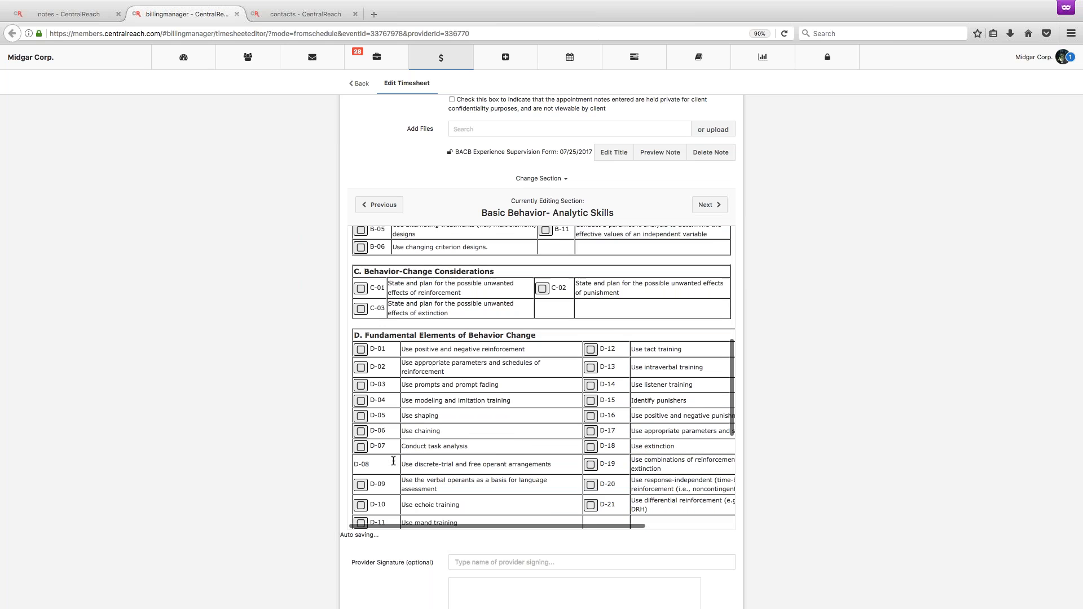
pyautogui.click(361, 376)
# Return to the first Basic Behavior-Analytic Skills section of the note.
pyautogui.scroll(6, 804, 418)
pyautogui.scroll(-4, 804, 417)
pyautogui.click(390, 330)
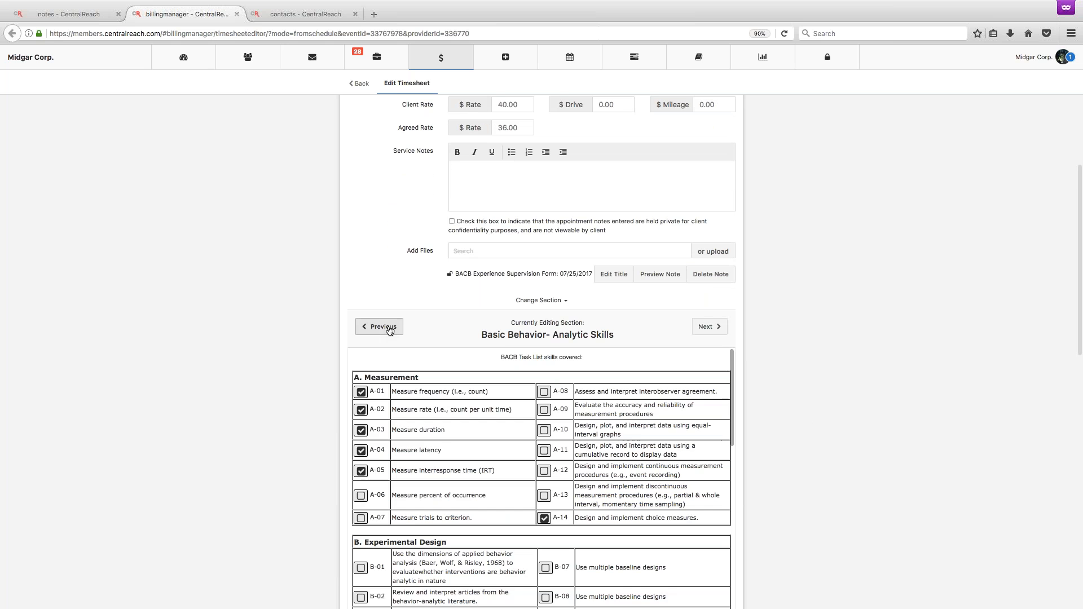
# In the Experience Supervision Form section, sign the supervisor signature with Midgar as the person signing, and return to the timesheet list.
pyautogui.scroll(-10, 503, 569)
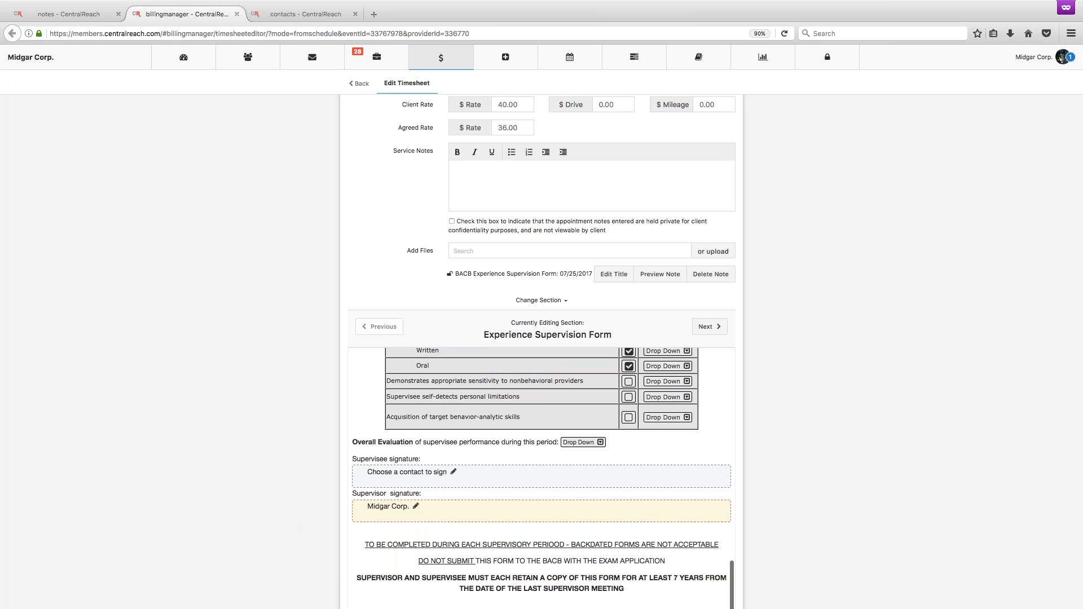
pyautogui.write('M')
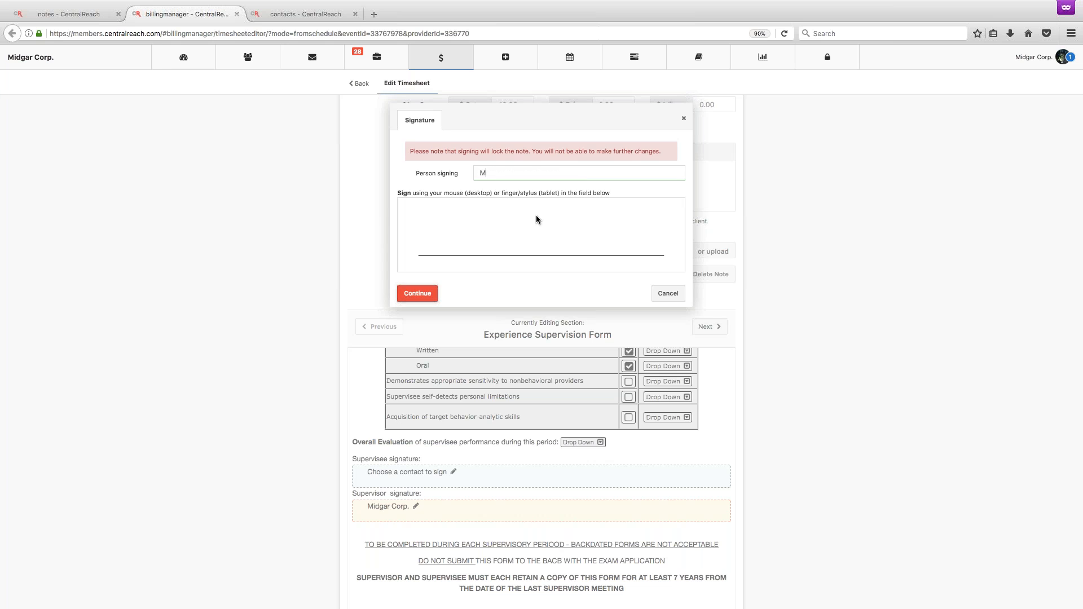
pyautogui.write('idgar')
pyautogui.moveTo(480, 261)
pyautogui.mouseDown()
pyautogui.moveTo(487, 245)
pyautogui.moveTo(524, 266)
pyautogui.moveTo(556, 261)
pyautogui.mouseUp()
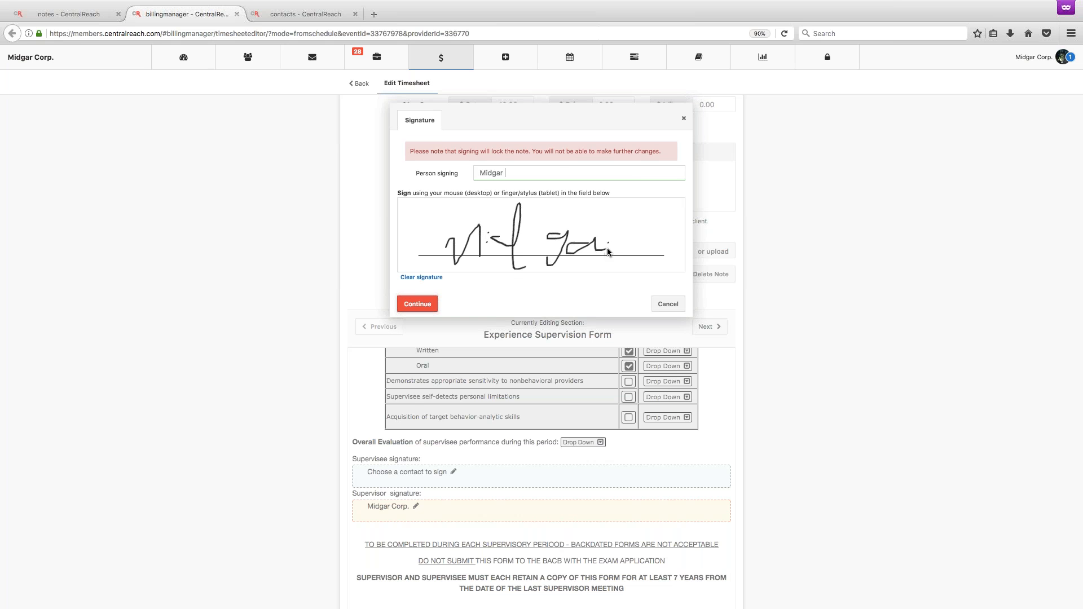
pyautogui.click(418, 305)
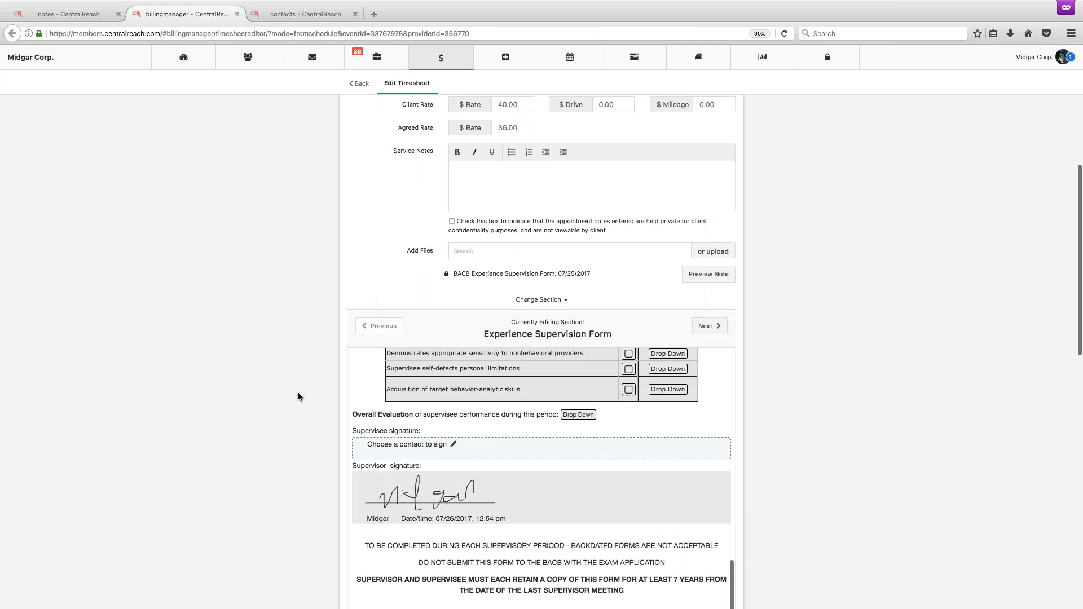
pyautogui.scroll(-5, 297, 394)
pyautogui.scroll(-8, 298, 391)
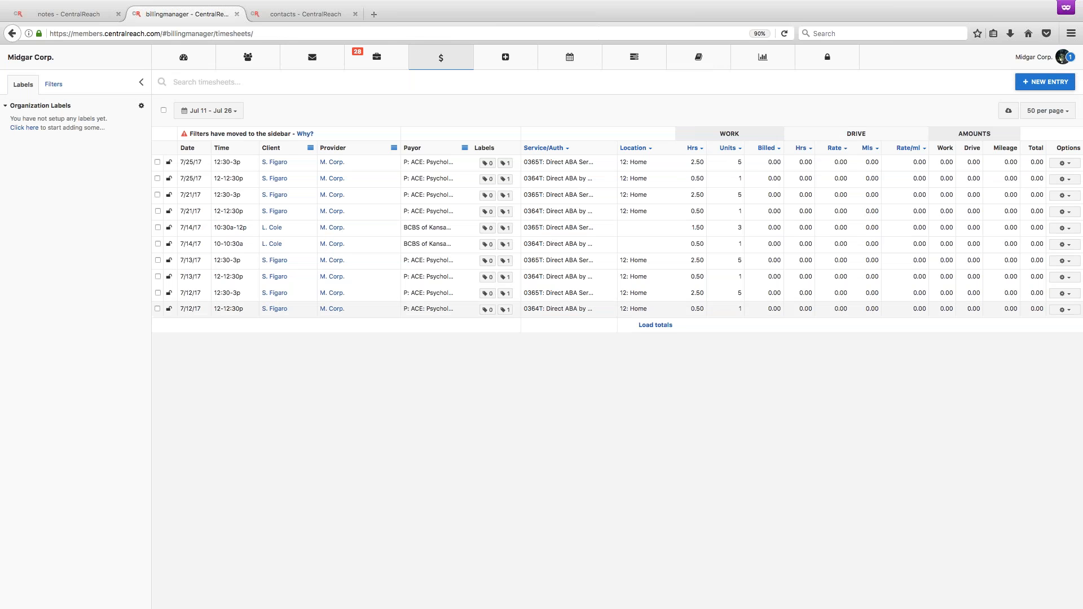
# Go to the note templates through the account profile's settings and open the custom BACB Experience Supervision Form template.
pyautogui.click(1036, 62)
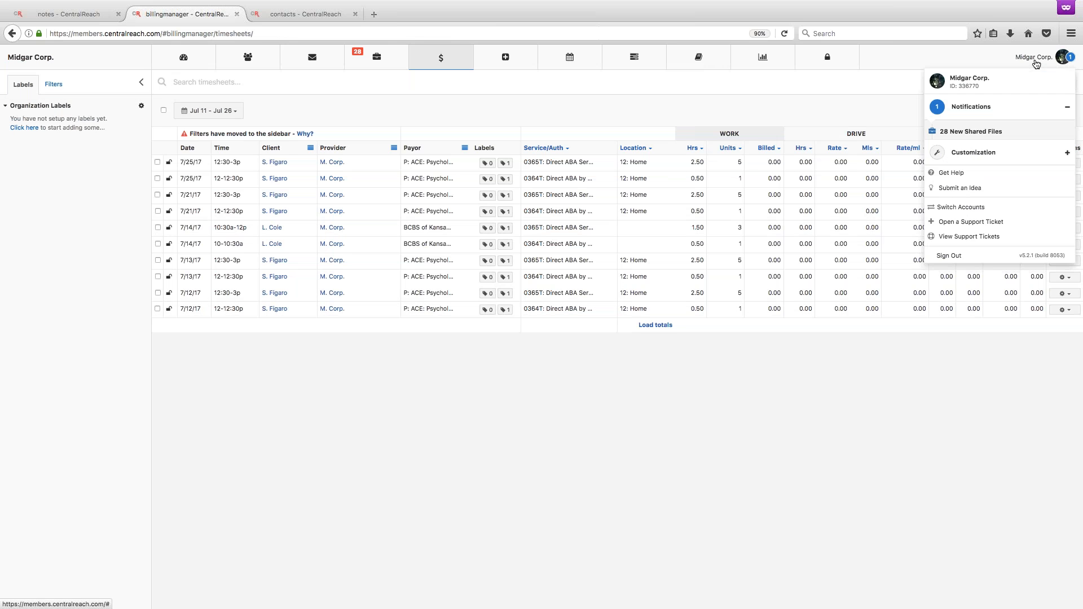
pyautogui.click(1017, 79)
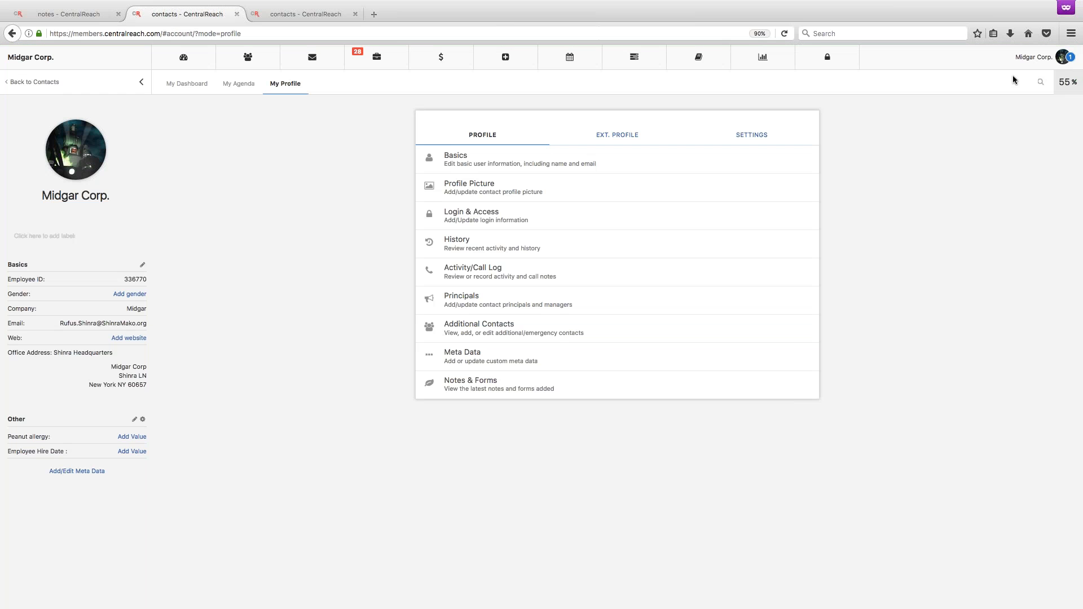
pyautogui.click(752, 135)
pyautogui.click(530, 320)
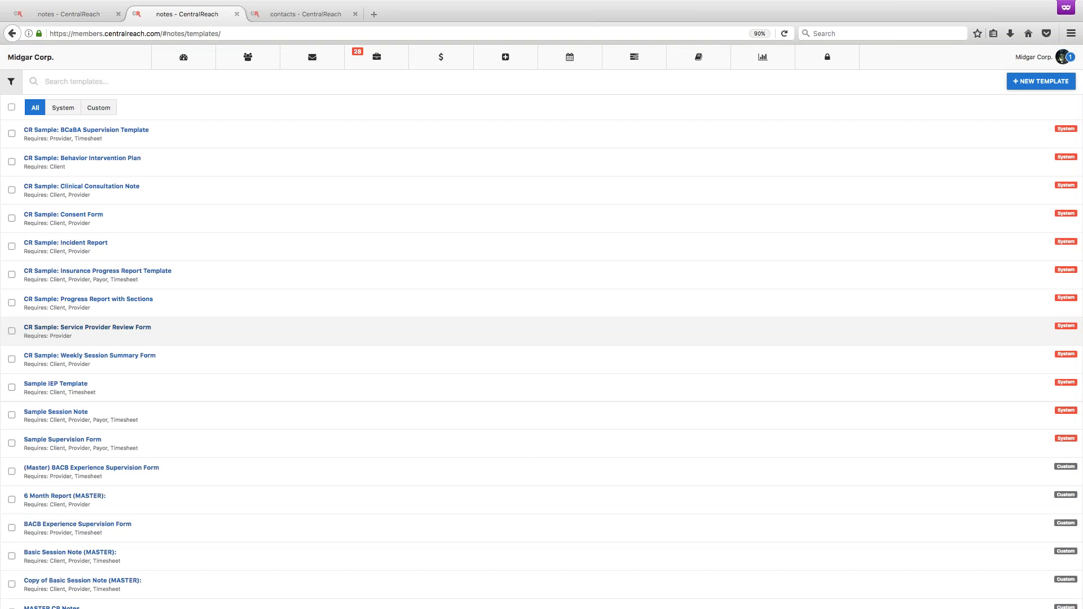
pyautogui.scroll(-3, 268, 383)
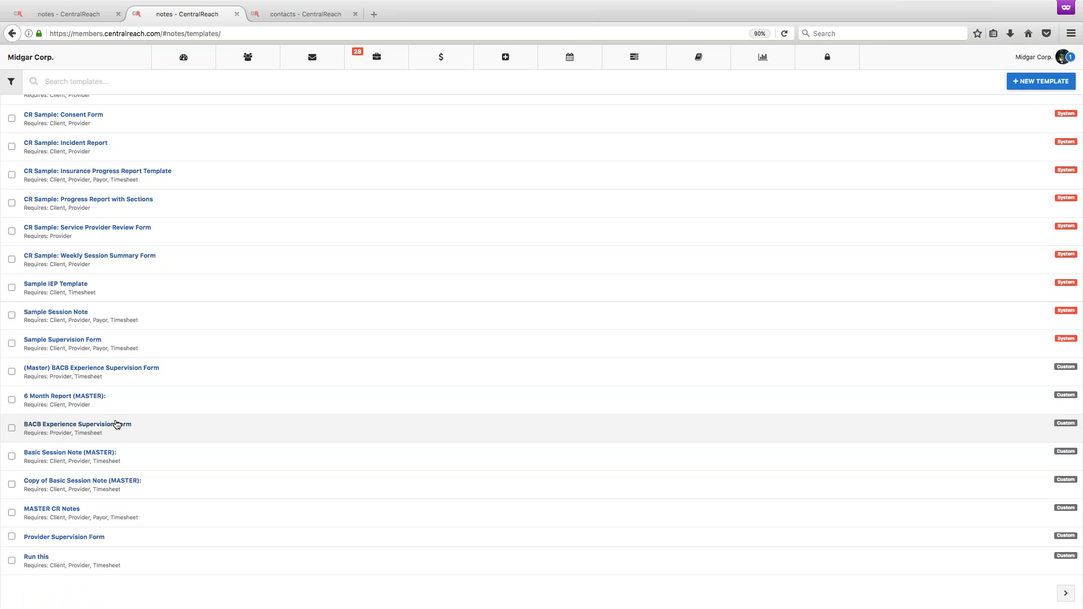
pyautogui.click(72, 432)
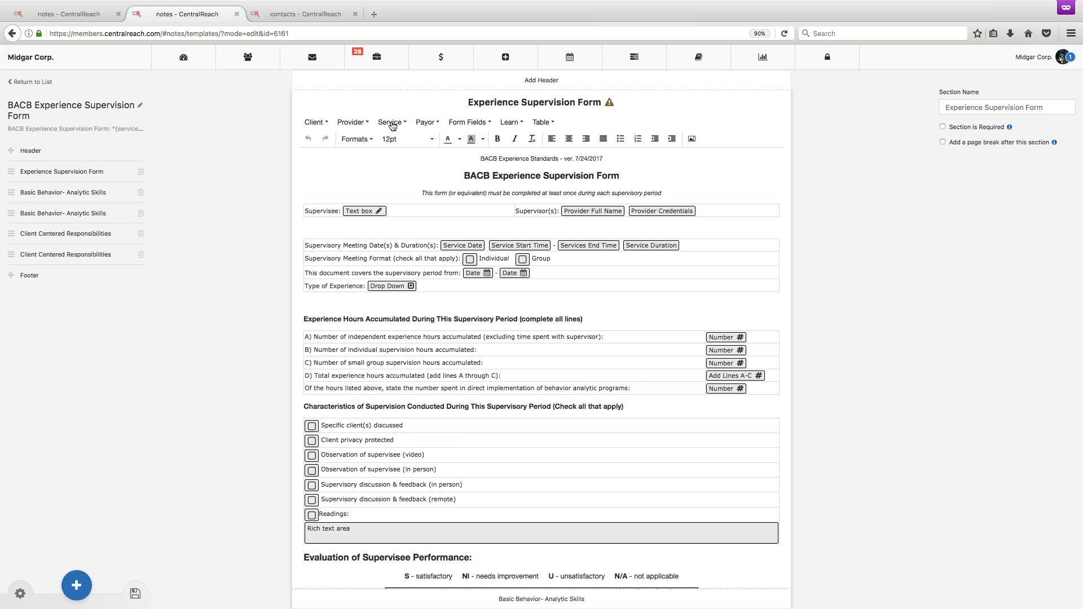
# Replace the service fields in the Supervisory Meeting Date(s) & Duration(s) row with a Date field and a Text box, and save the template.
pyautogui.moveTo(441, 245); pyautogui.dragTo(708, 244)
pyautogui.press('BackSpace')
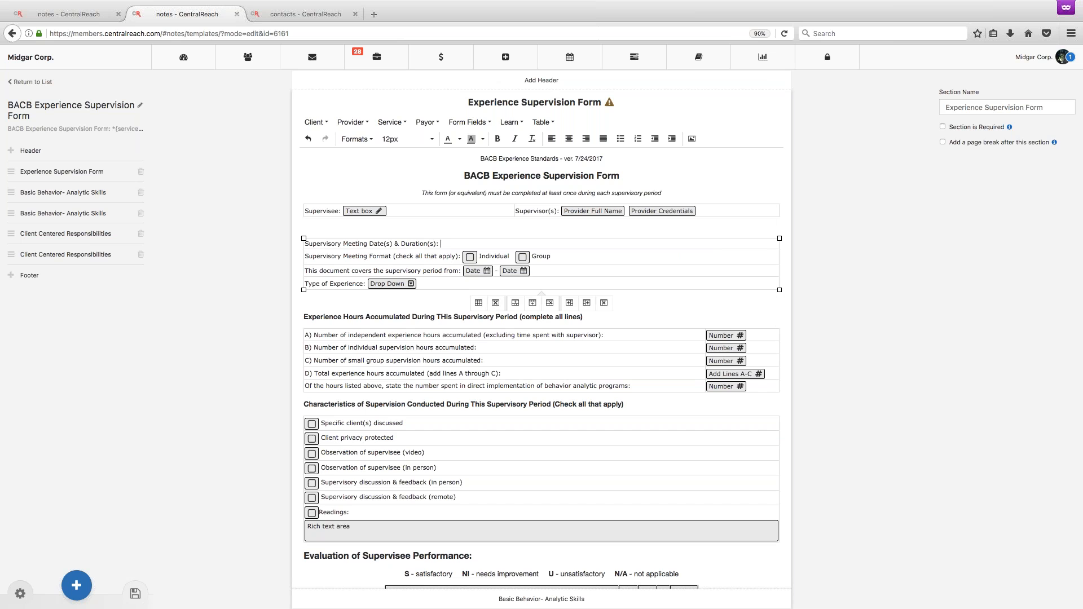
pyautogui.click(470, 123)
pyautogui.click(460, 155)
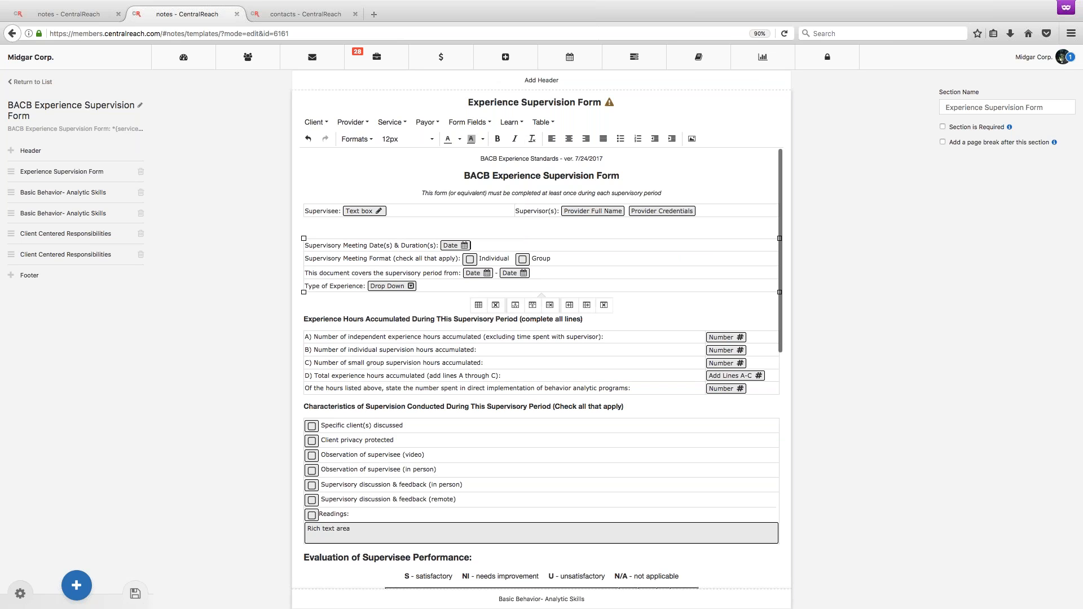
pyautogui.click(460, 124)
pyautogui.click(467, 215)
pyautogui.click(135, 592)
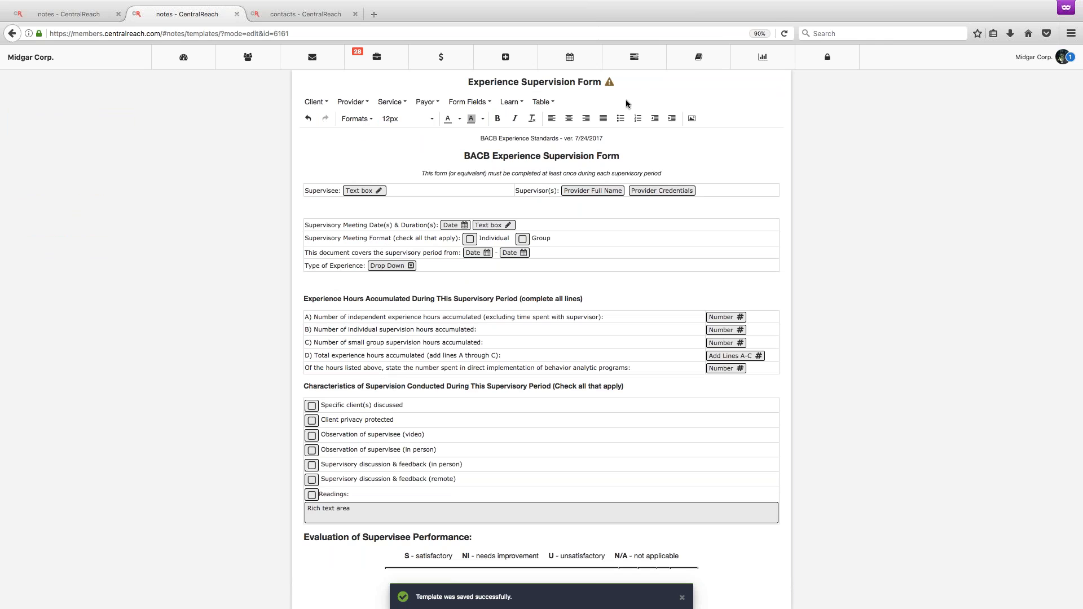
# Reload the saved template and return to the template list to check the BACB Experience Supervision Form's requirements.
pyautogui.click(780, 35)
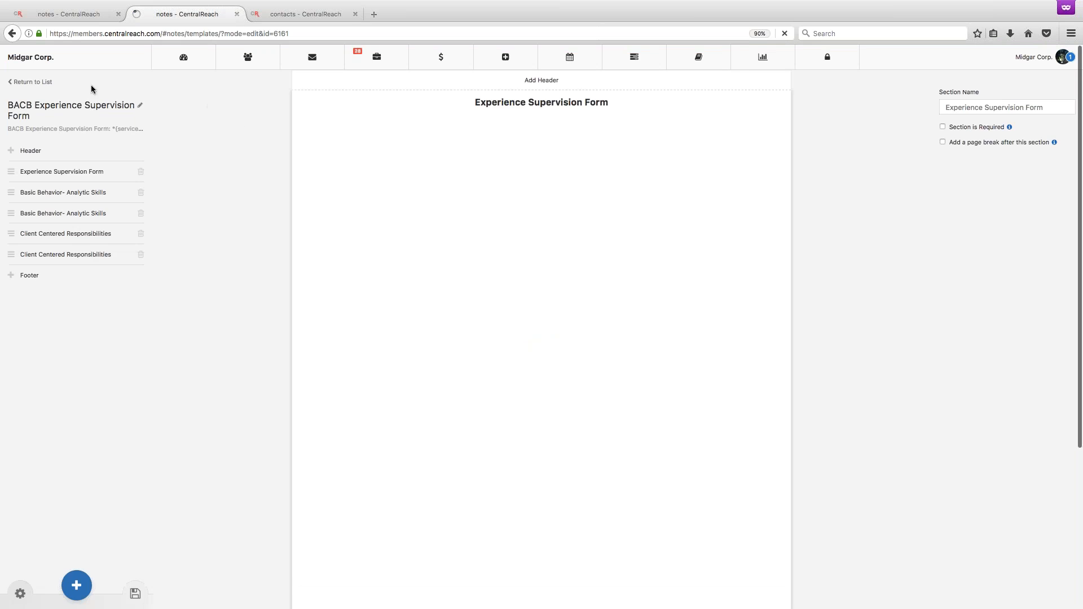
pyautogui.click(37, 83)
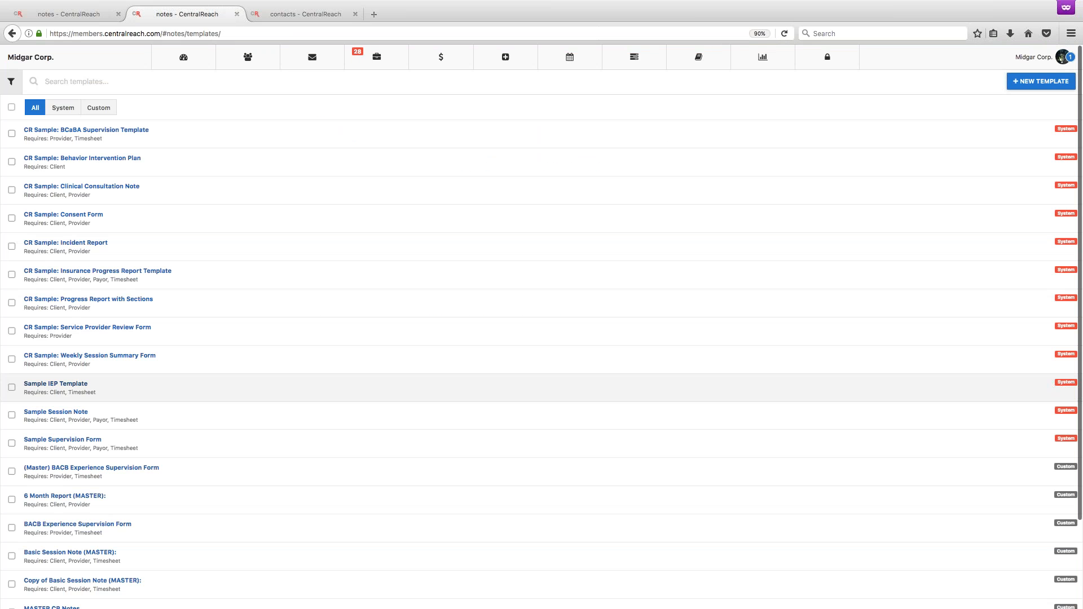
pyautogui.scroll(-3, 91, 492)
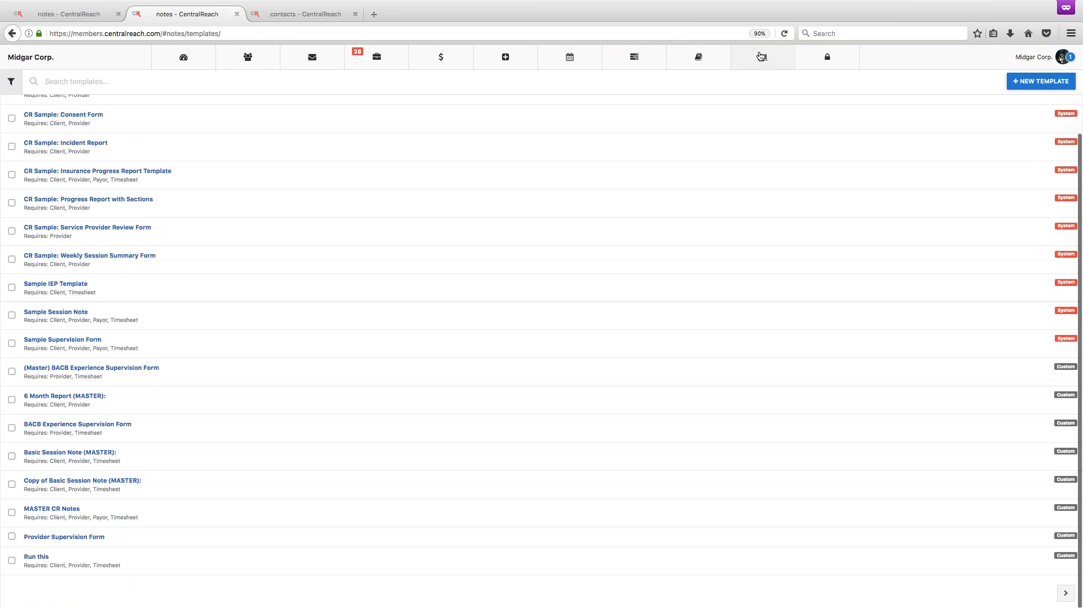
# Open the BCBA-labelled employee's record from the employee list and add the Notes and Forms widget to its dashboard.
pyautogui.click(247, 57)
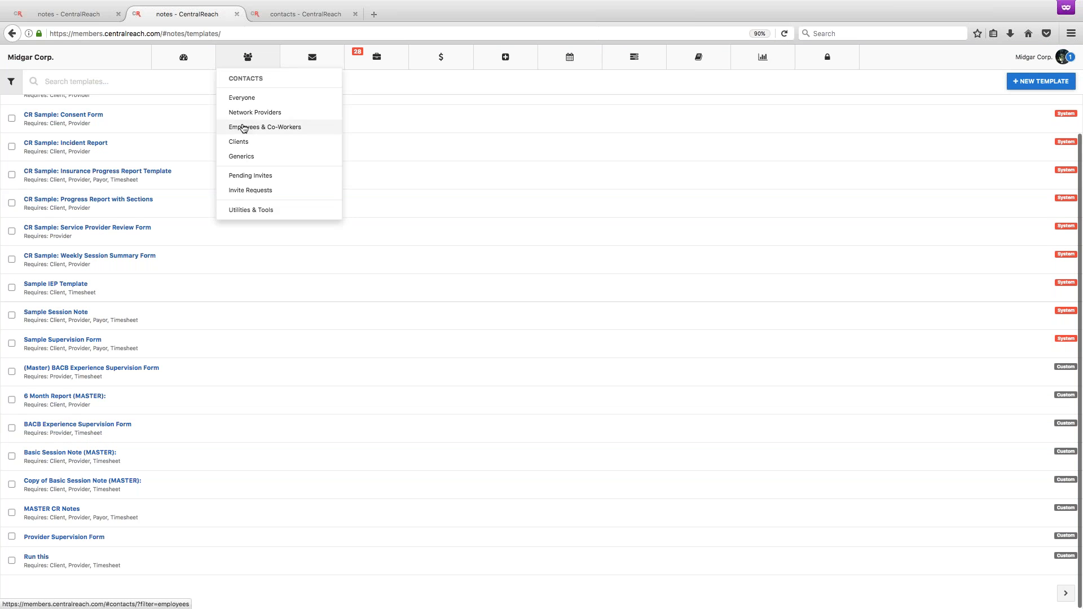
pyautogui.click(251, 143)
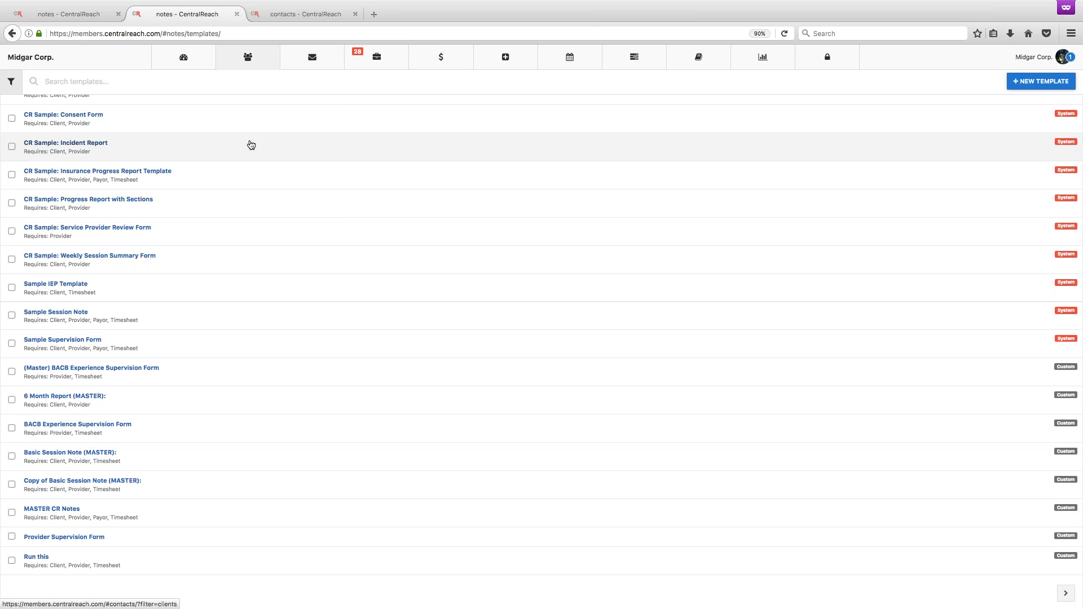
pyautogui.moveTo(249, 63)
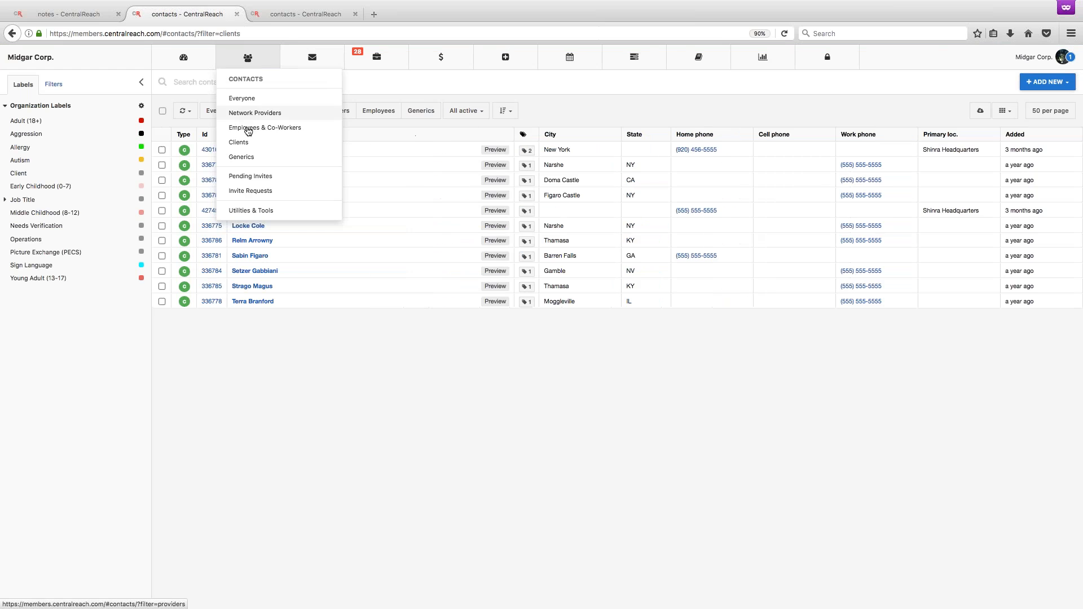
pyautogui.click(244, 128)
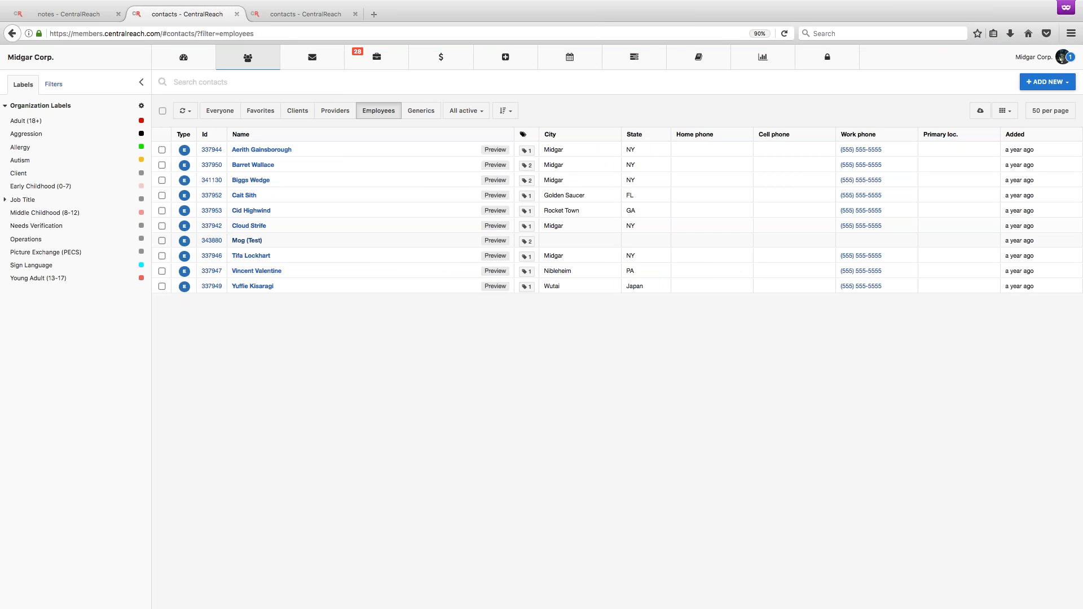
pyautogui.click(249, 226)
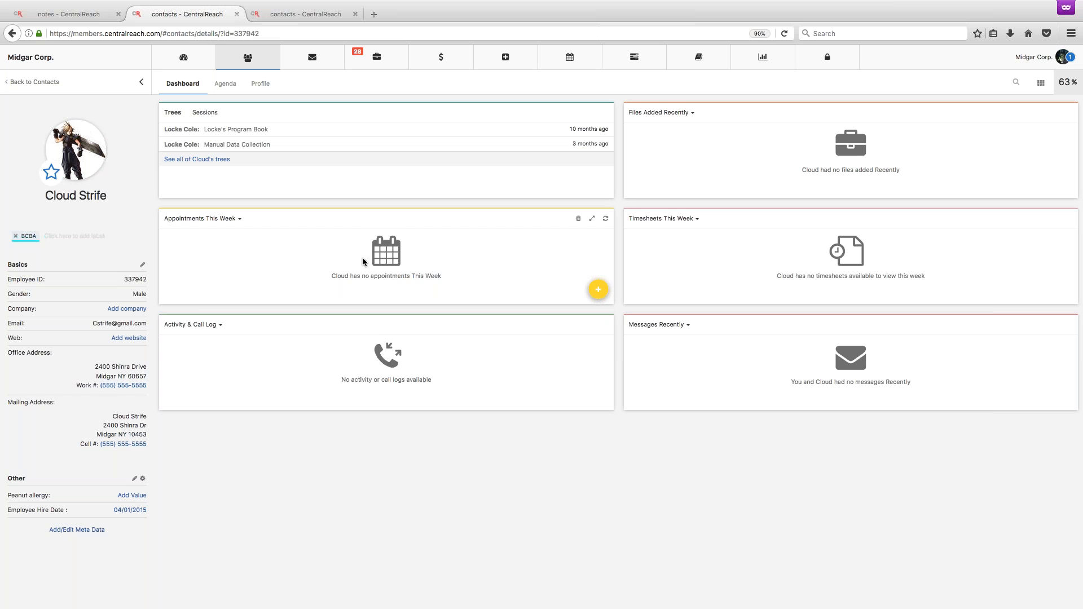
pyautogui.click(1041, 84)
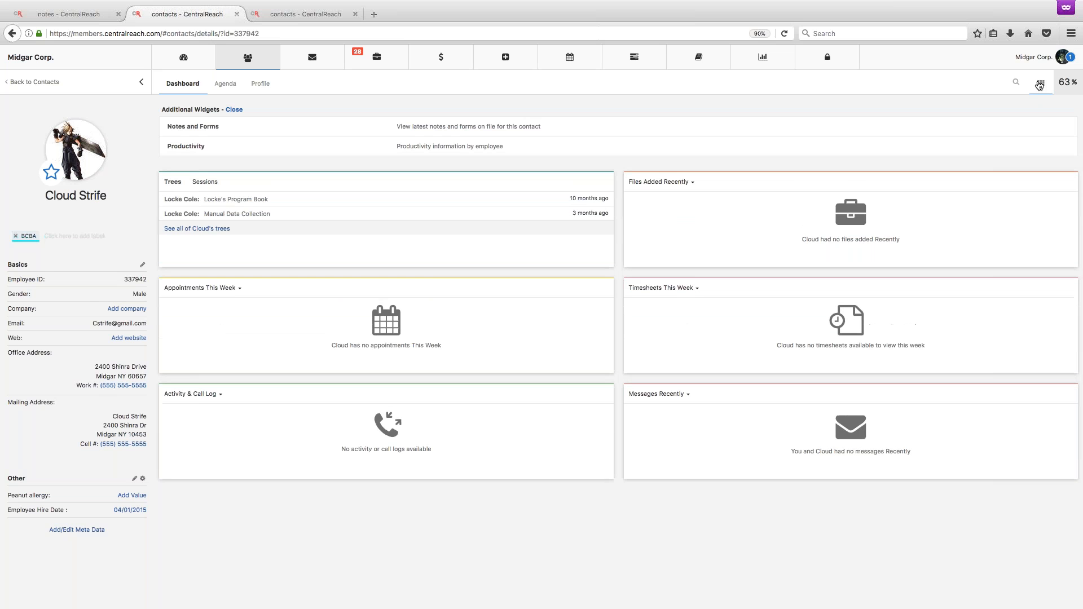
pyautogui.click(440, 127)
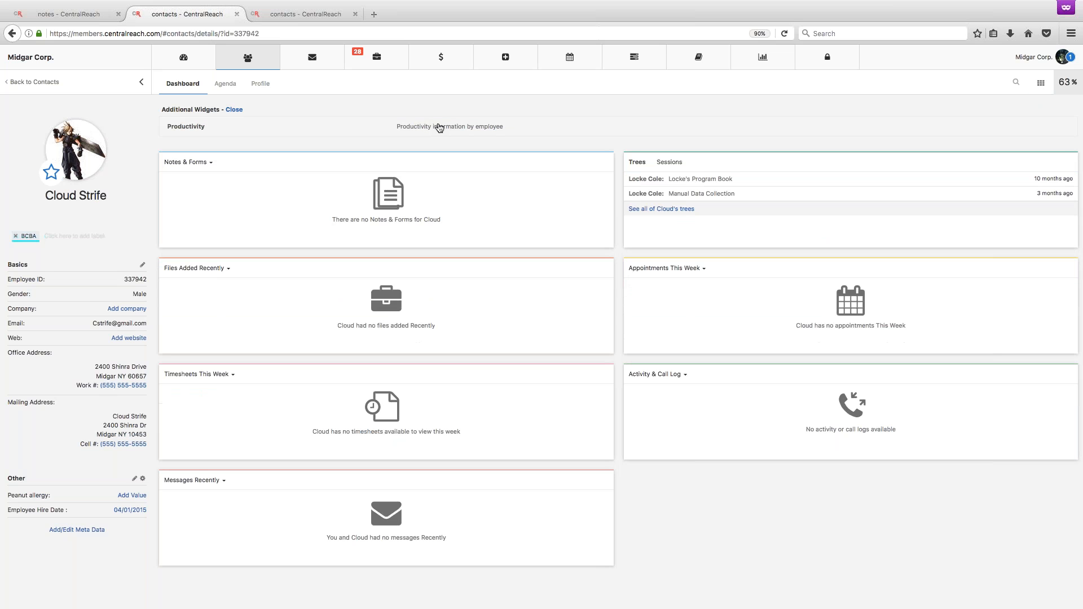
# Start a new note for the employee and check which templates are available for it.
pyautogui.click(597, 233)
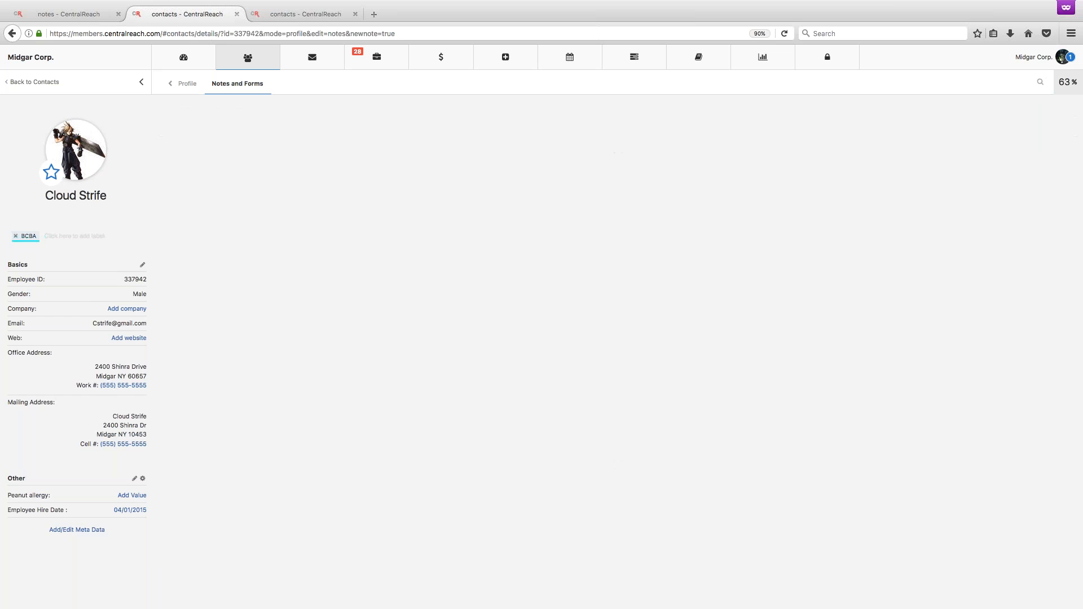
pyautogui.click(789, 125)
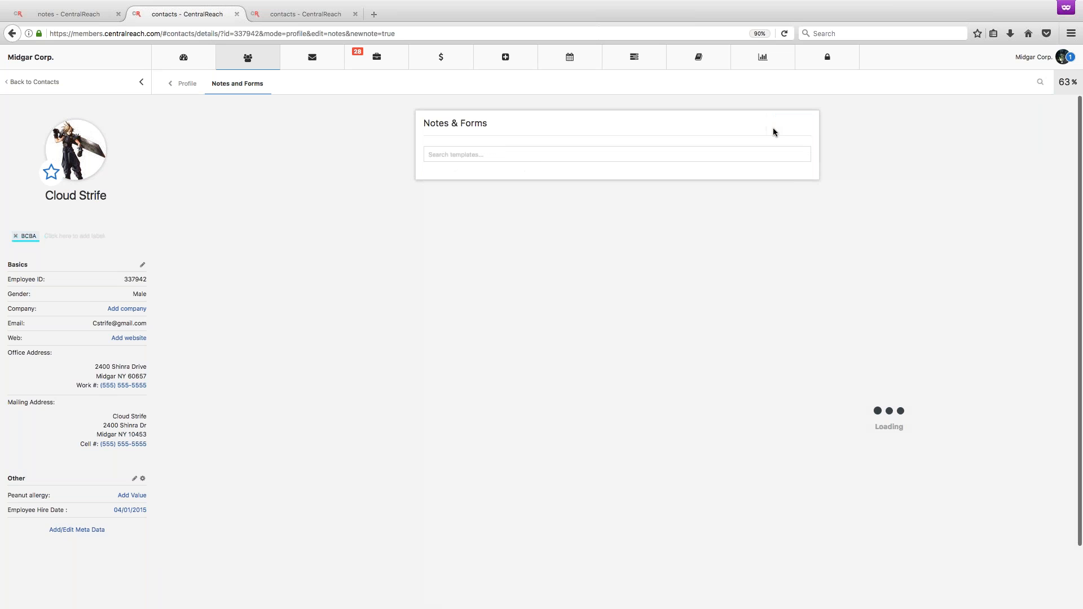
pyautogui.click(616, 152)
pyautogui.click(615, 152)
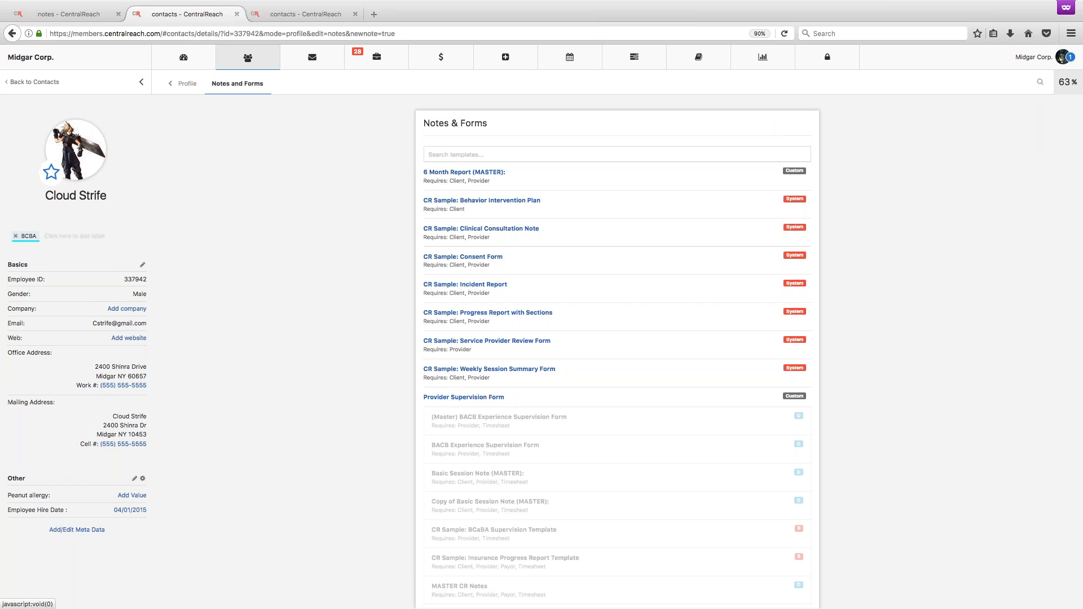
pyautogui.click(616, 154)
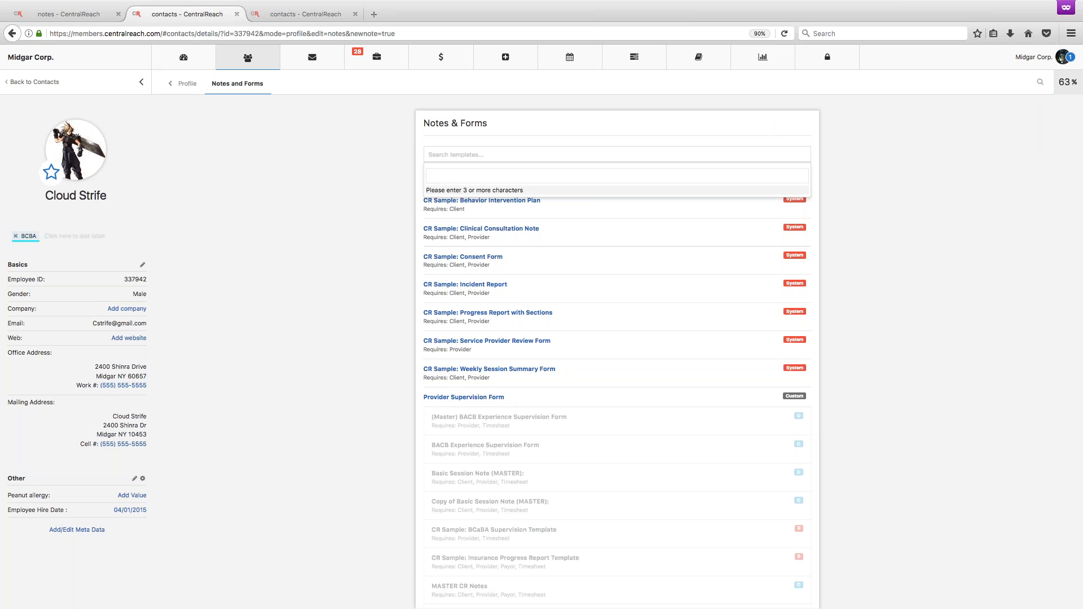
# Switch back to the notes templates, reopen the BACB Experience Supervision Form template, save it again and reload the page.
pyautogui.click(320, 13)
pyautogui.click(84, 11)
pyautogui.scroll(-1, 508, 316)
pyautogui.scroll(1, 516, 305)
pyautogui.click(48, 81)
pyautogui.scroll(-3, 107, 433)
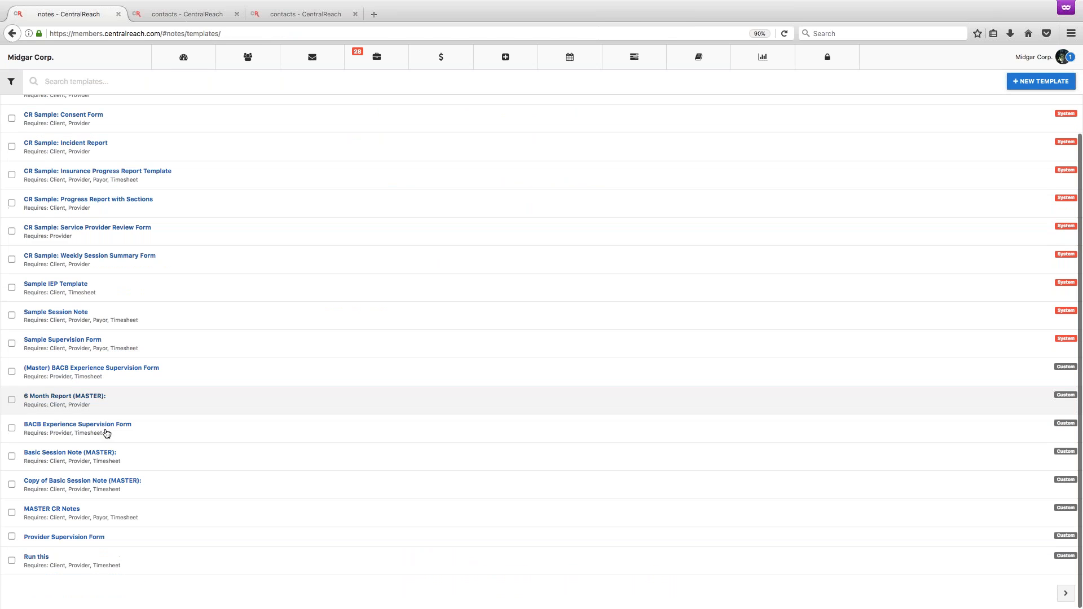
pyautogui.click(79, 425)
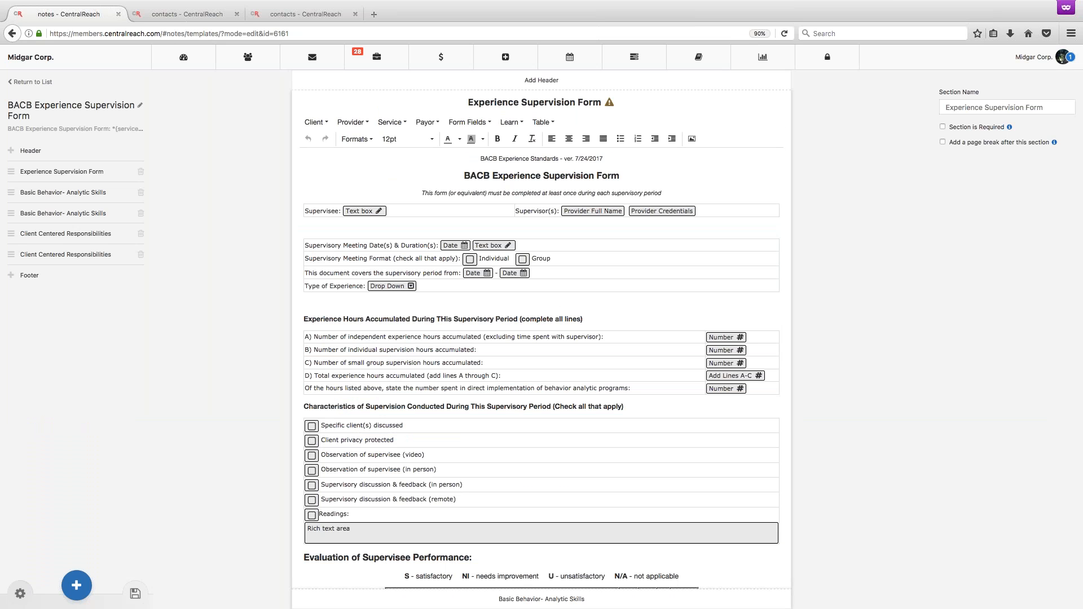
pyautogui.click(135, 593)
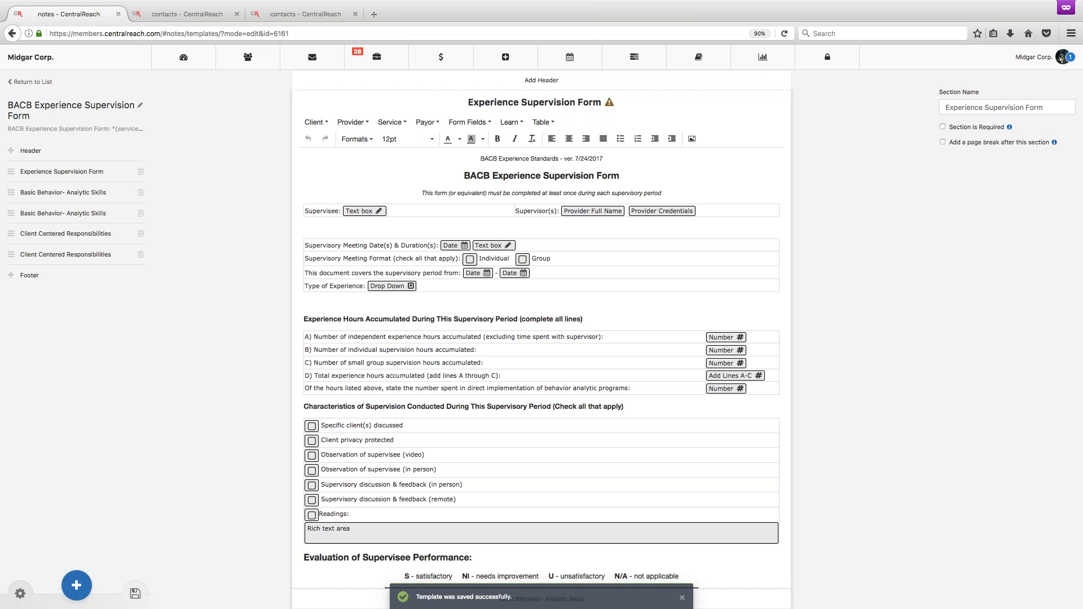
pyautogui.click(784, 33)
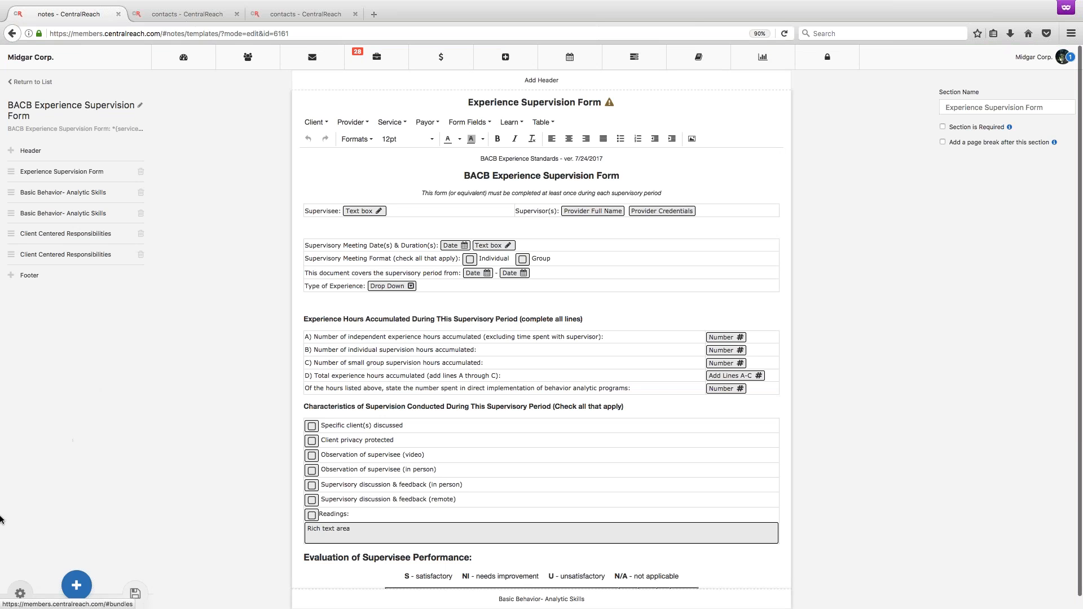
# Copy the BACB Experience Supervision Form template and add "Use This" in front of the copy's title.
pyautogui.click(20, 594)
pyautogui.click(42, 571)
pyautogui.click(139, 105)
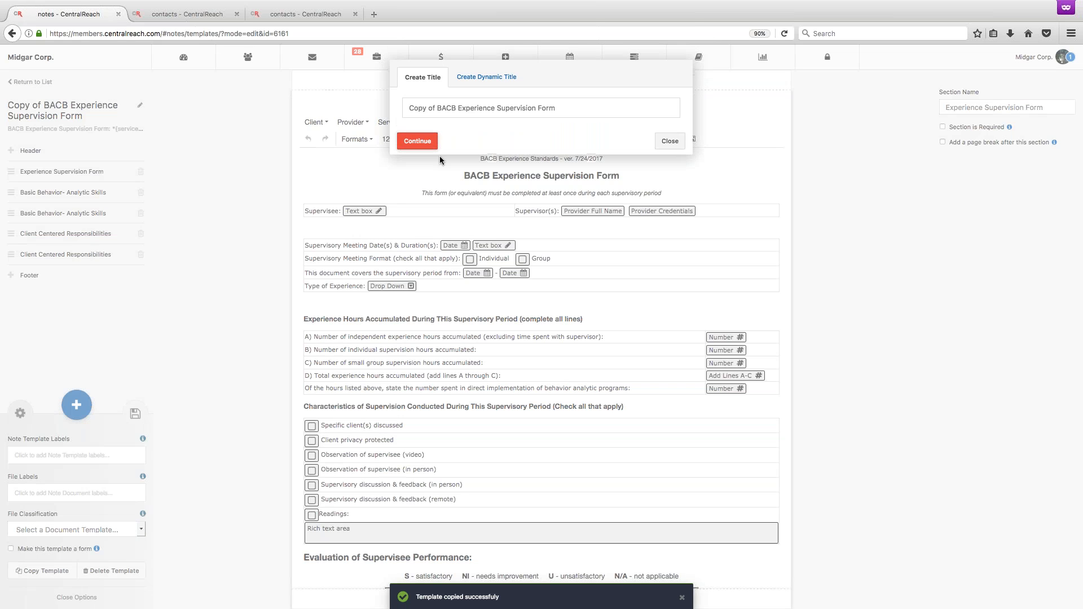
pyautogui.write('Use This')
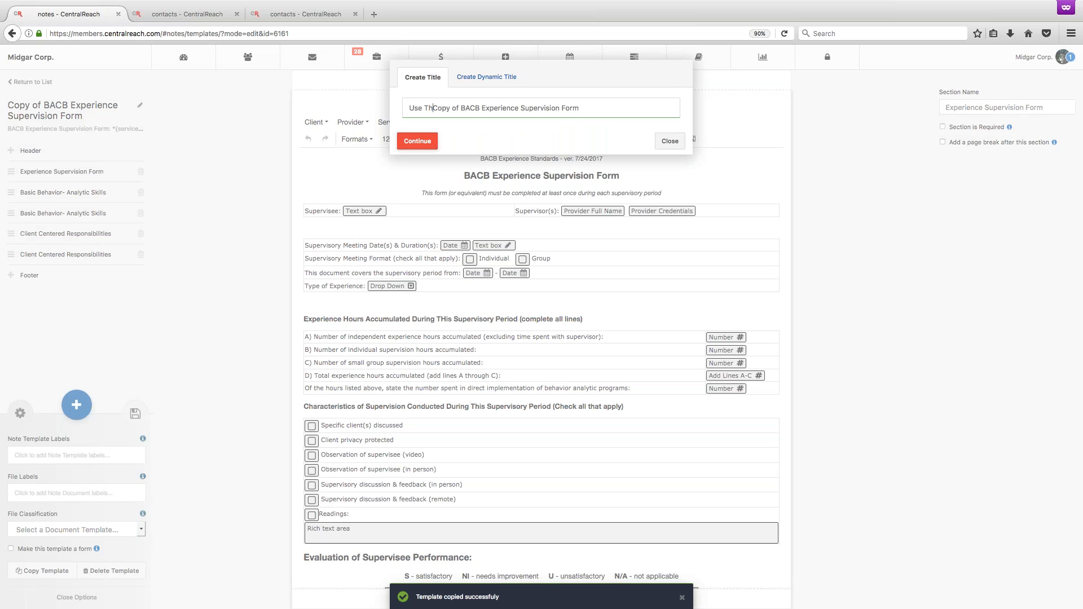
pyautogui.click(418, 142)
# Open the BCBA-labelled employee's record from the employee list and start a new note from its Notes & Forms widget.
pyautogui.moveTo(257, 60)
pyautogui.click(261, 127)
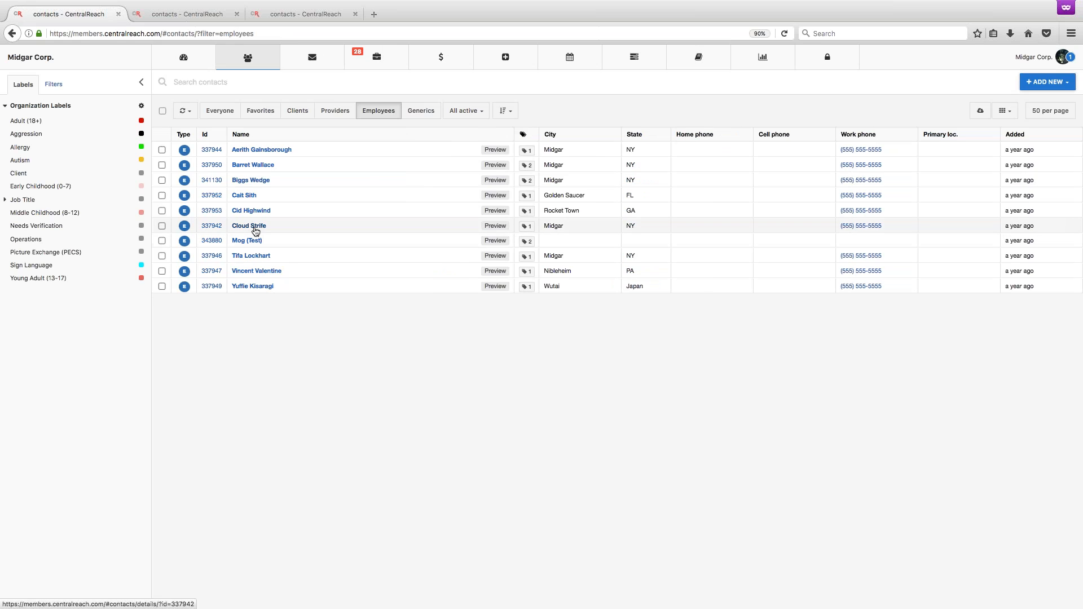
pyautogui.click(255, 231)
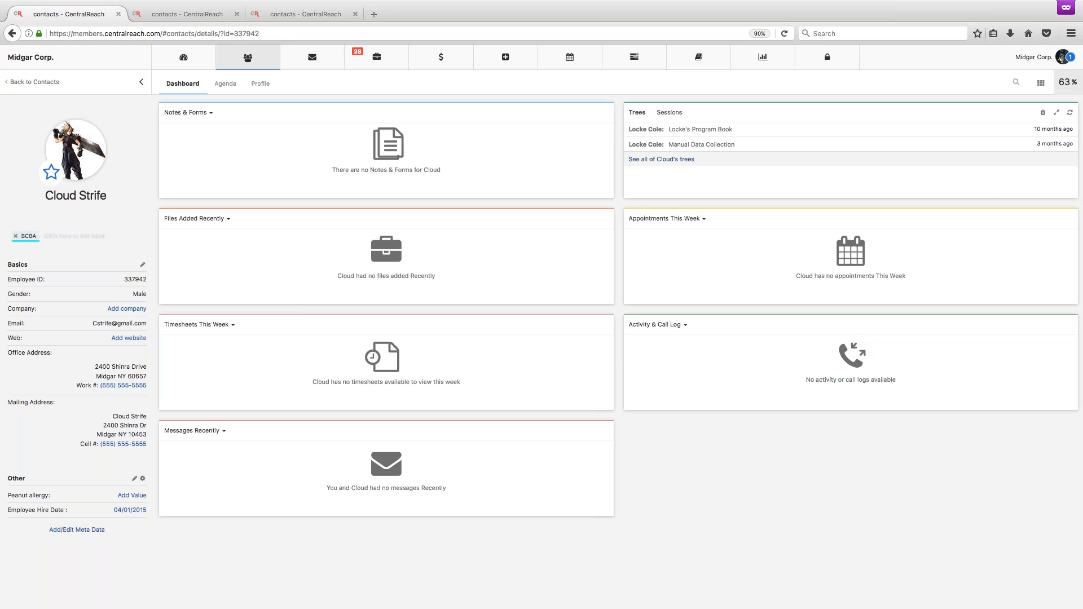
pyautogui.moveTo(523, 184)
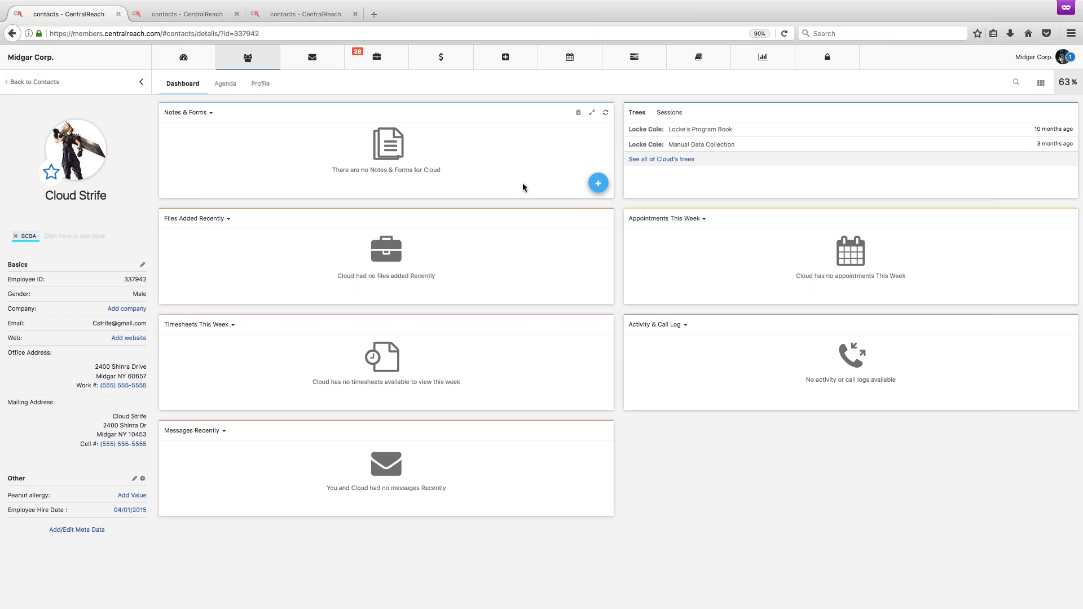
pyautogui.click(597, 184)
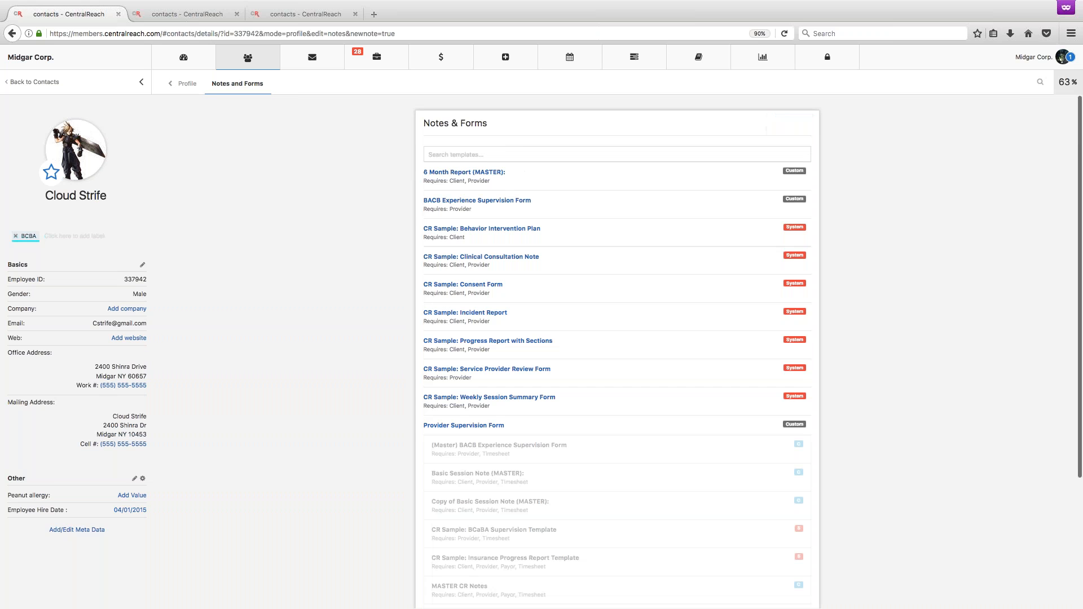
# Use the BACB Experience Supervision Form template with yourself as the provider and review its Experience Supervision Form section down to the performance evaluation table.
pyautogui.click(501, 201)
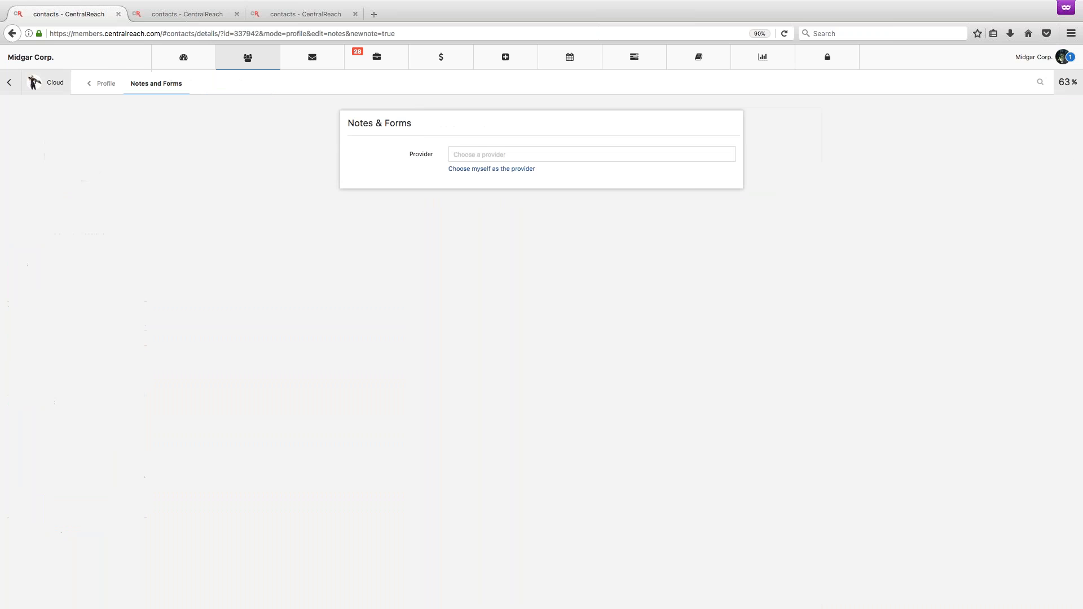
pyautogui.click(497, 170)
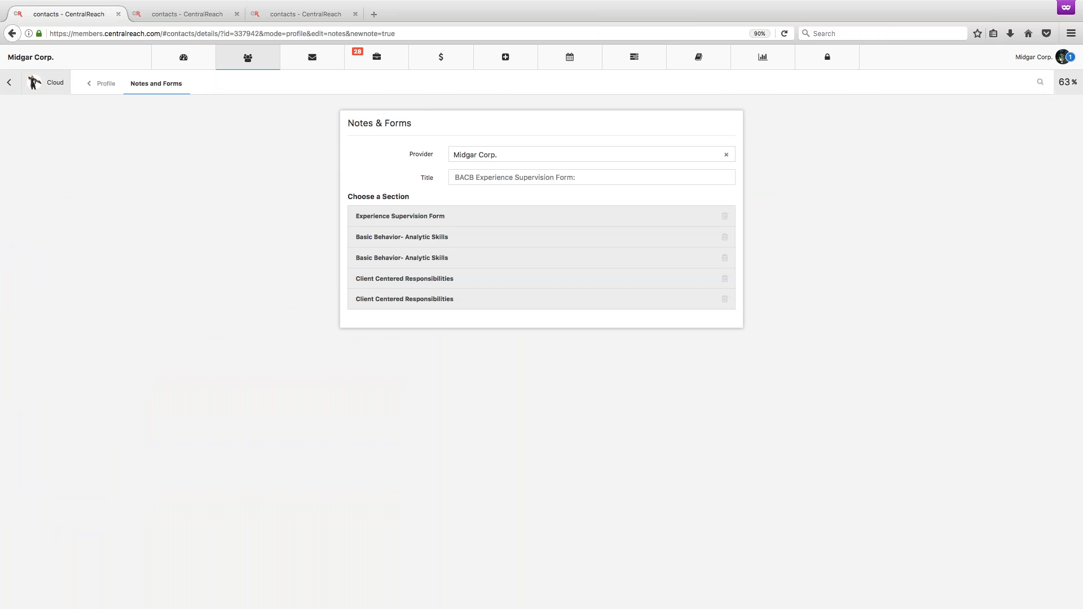
pyautogui.click(448, 221)
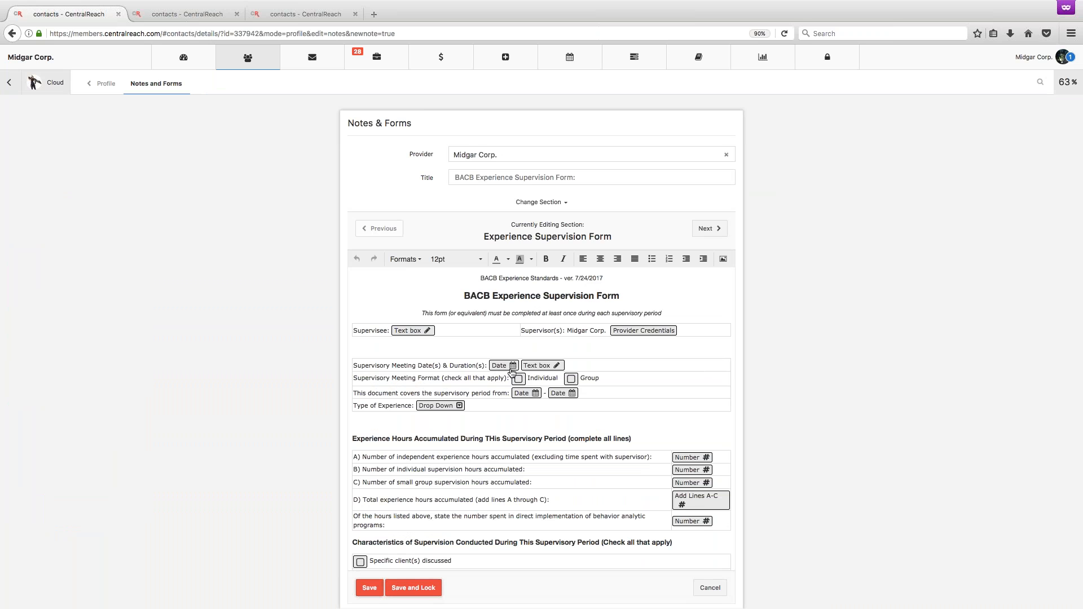
pyautogui.scroll(-10, 542, 417)
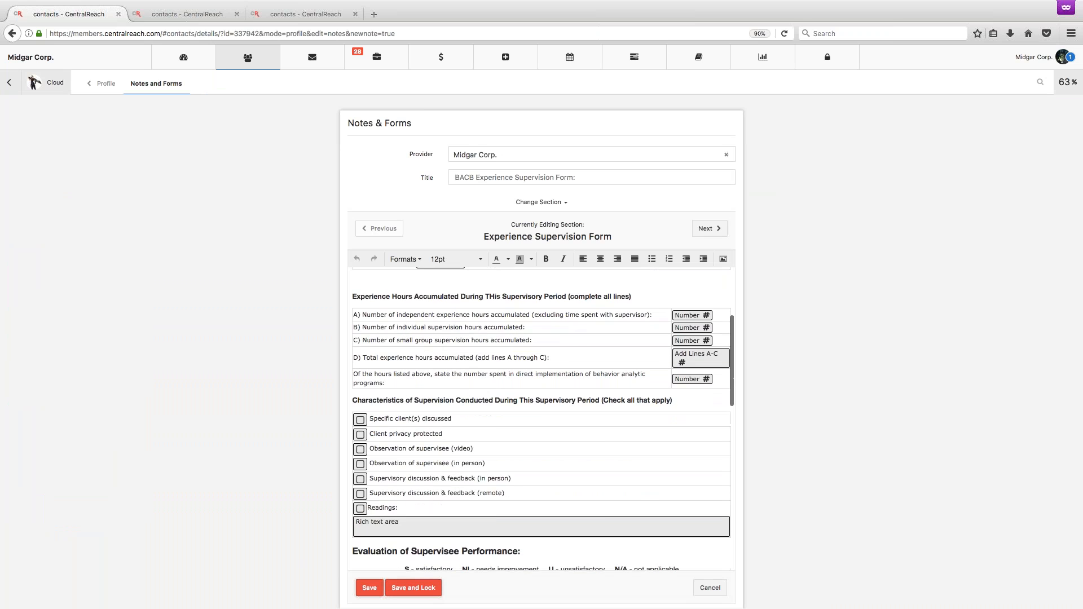
pyautogui.scroll(-3, 541, 418)
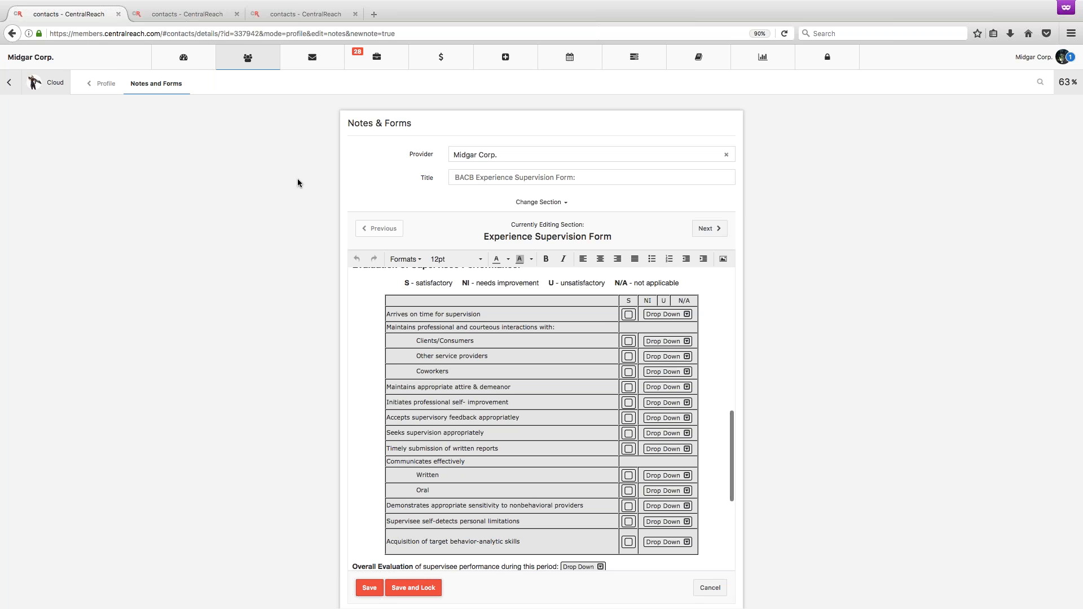
pyautogui.hotkey('ctrl', 'Right')
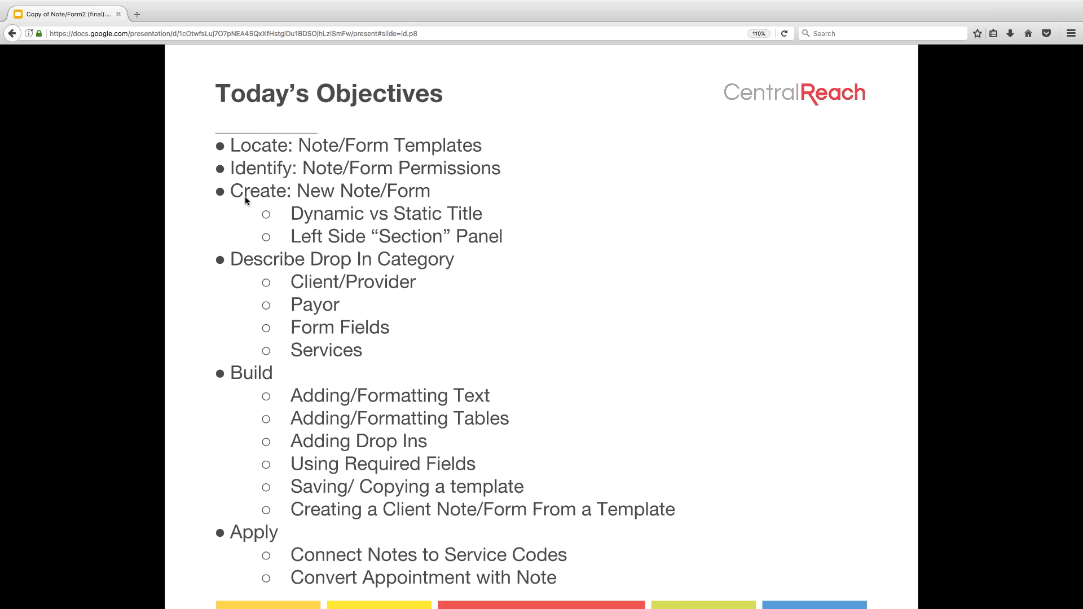
pyautogui.press('Left')
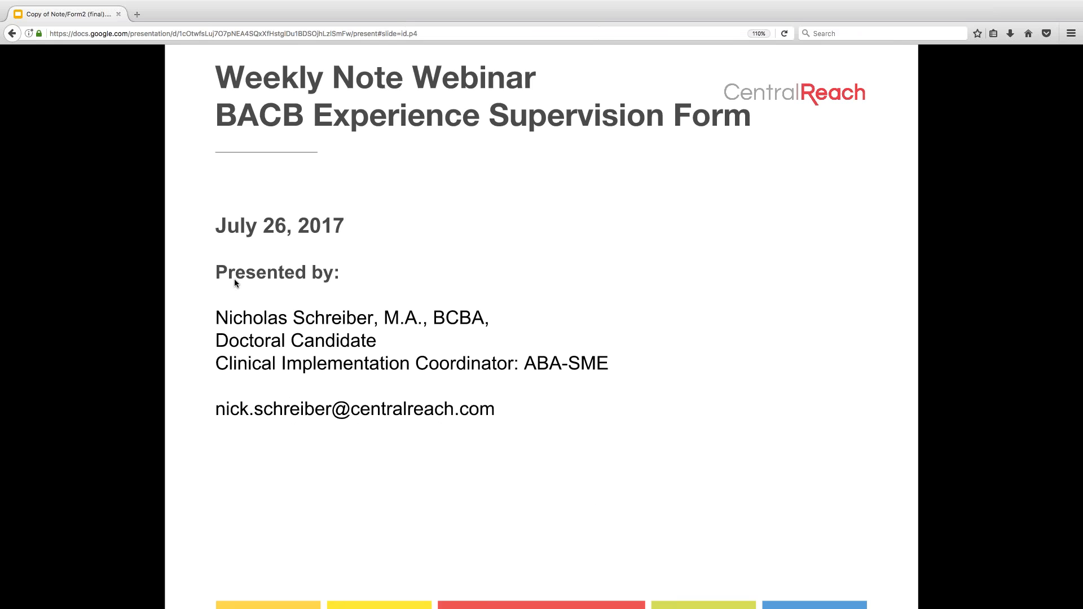